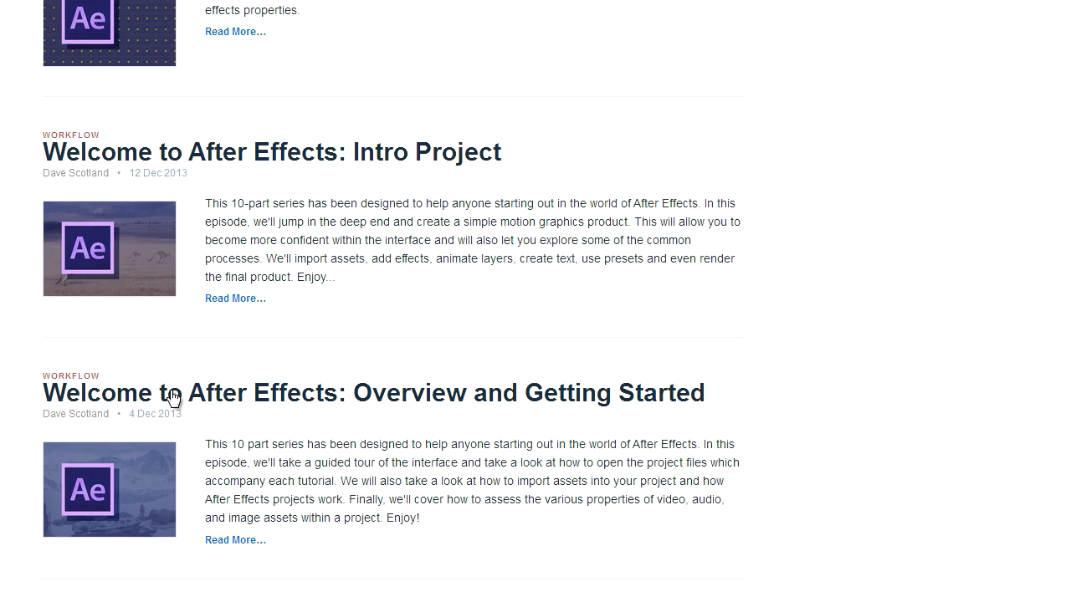
scroll(323, 427, "up", 1)
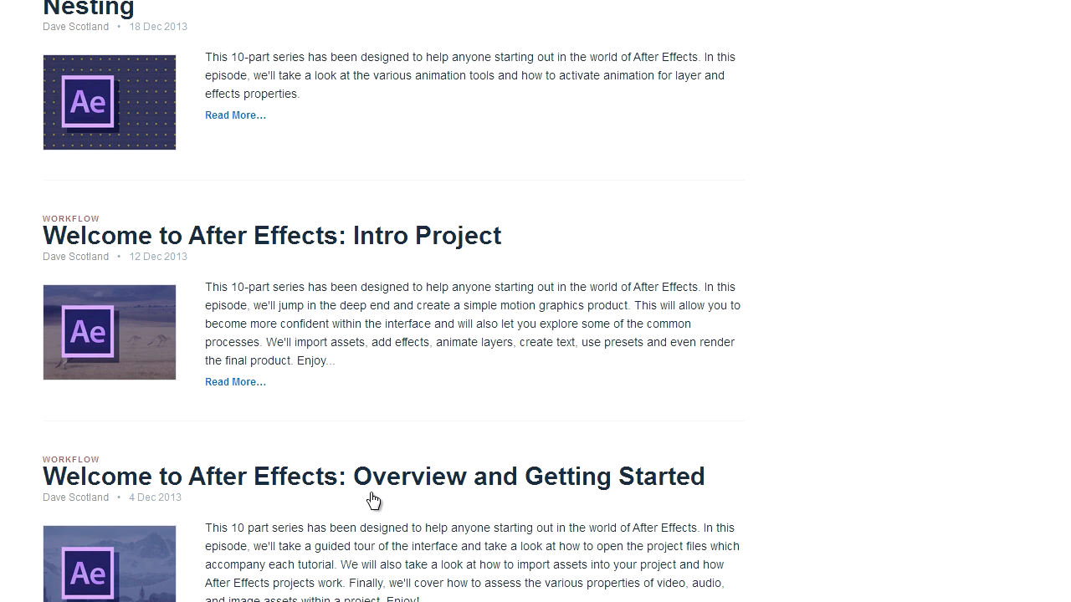
scroll(372, 497, "down", 1)
scroll(294, 410, "up", 3)
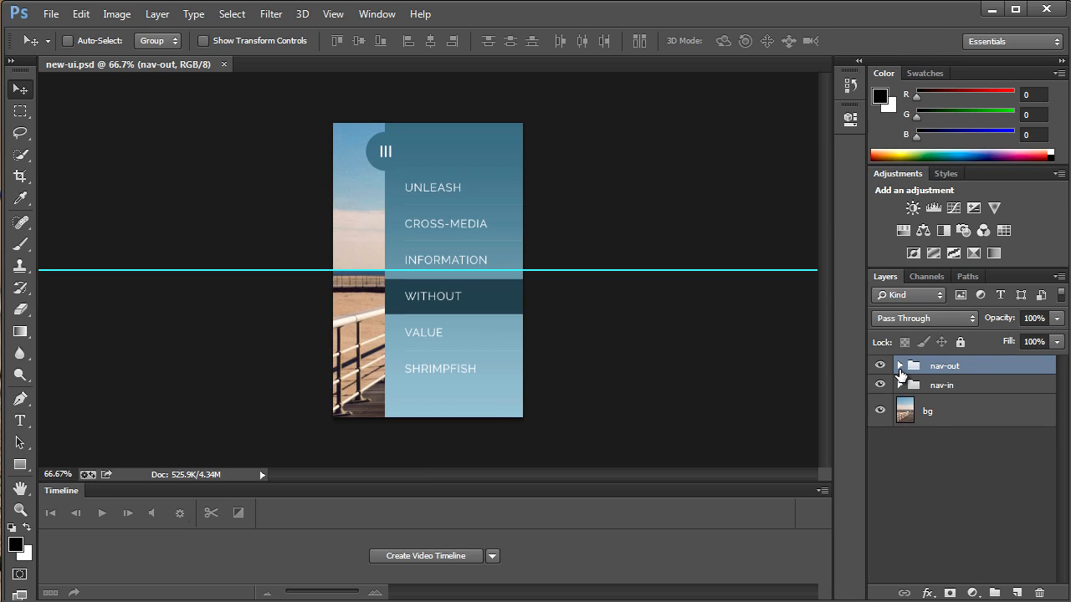
Step: Compare the open and closed navigation designs by toggling the nav-out group's visibility, and preview the finished phone animation
left_click(880, 367)
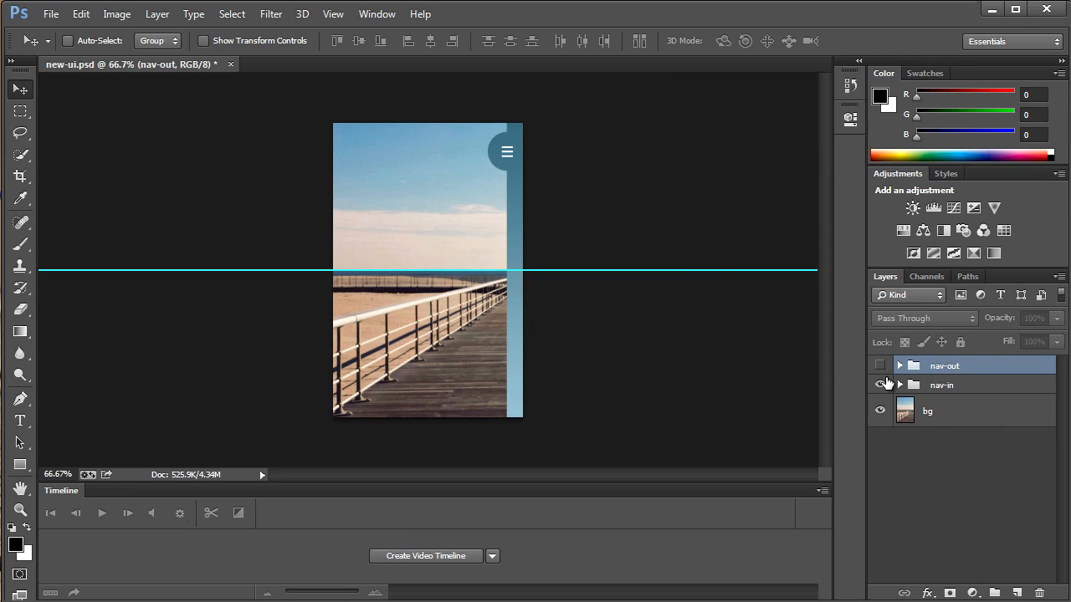
left_click(881, 365)
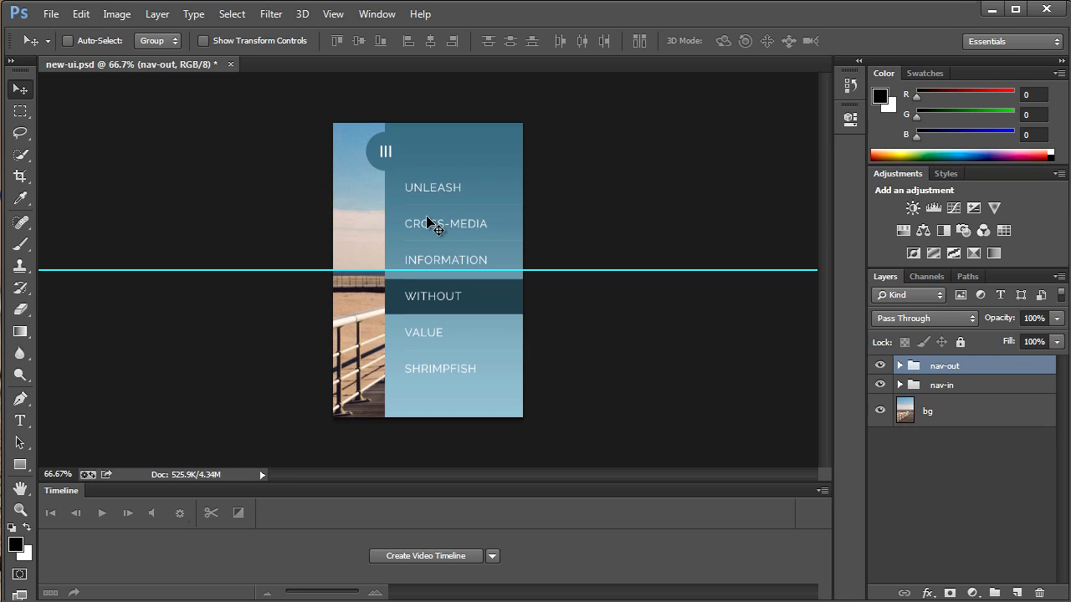
left_click(880, 367)
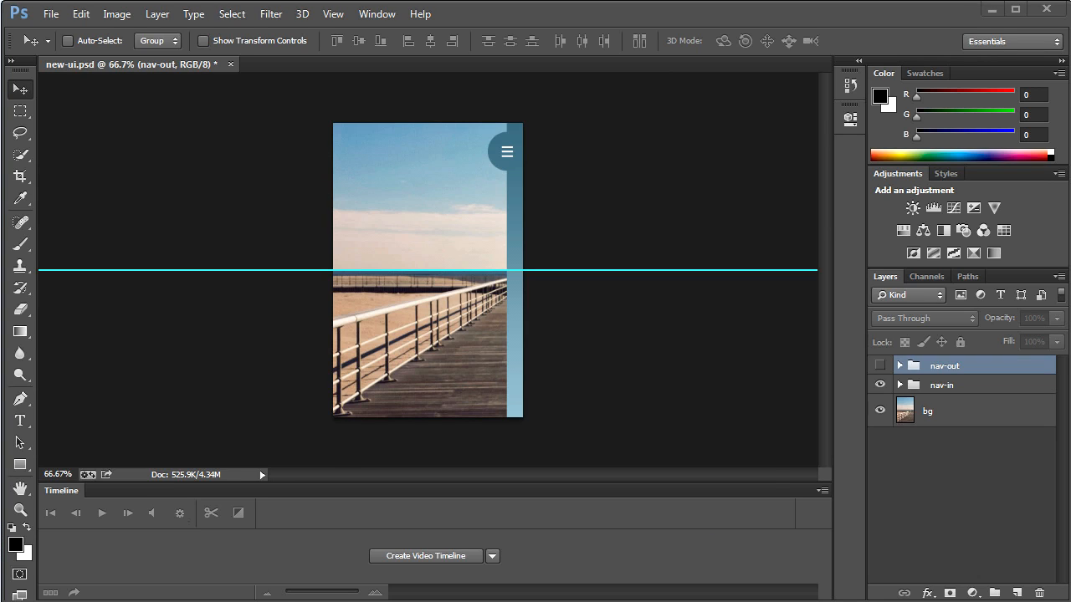
key("alt+Tab")
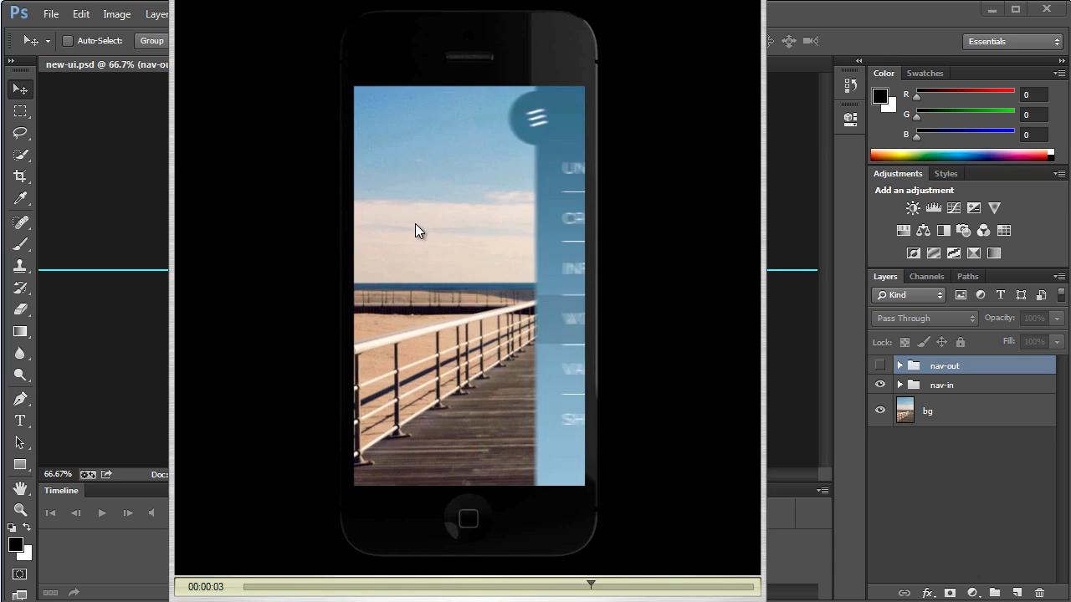
left_click_drag(543, 588, 658, 583)
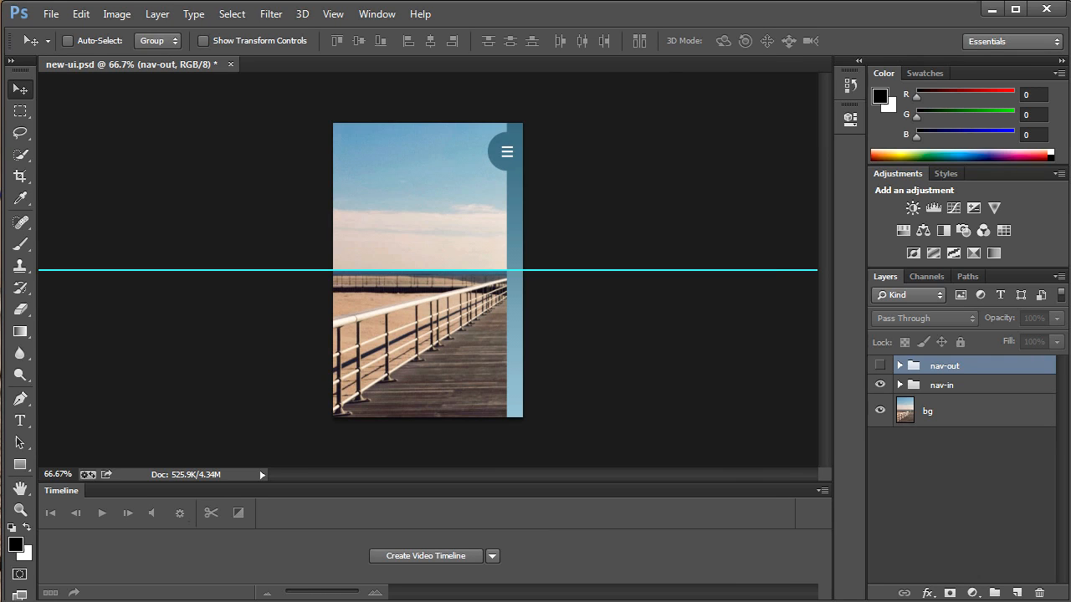
Step: Switch to After Effects and import new-ui.psd as Composition - Retain Layer Sizes with editable layer styles
left_click(992, 9)
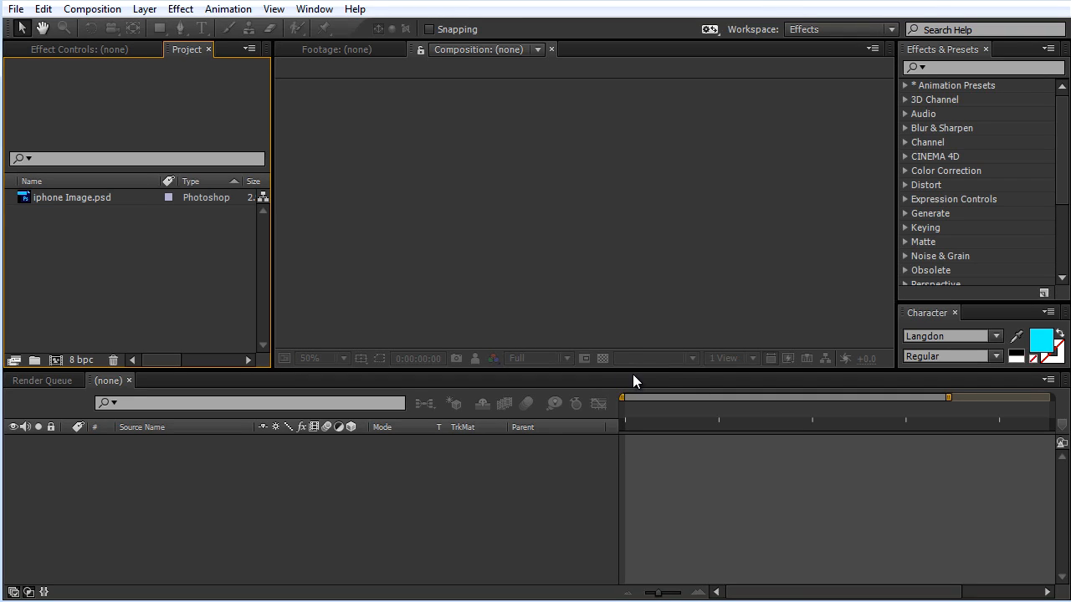
double_click(143, 226)
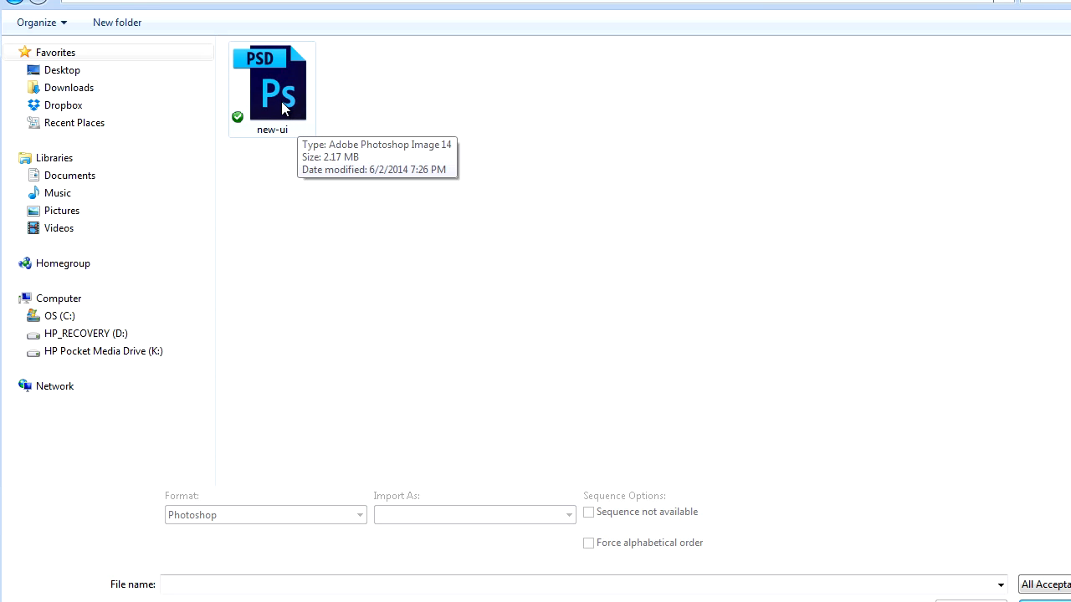
double_click(281, 102)
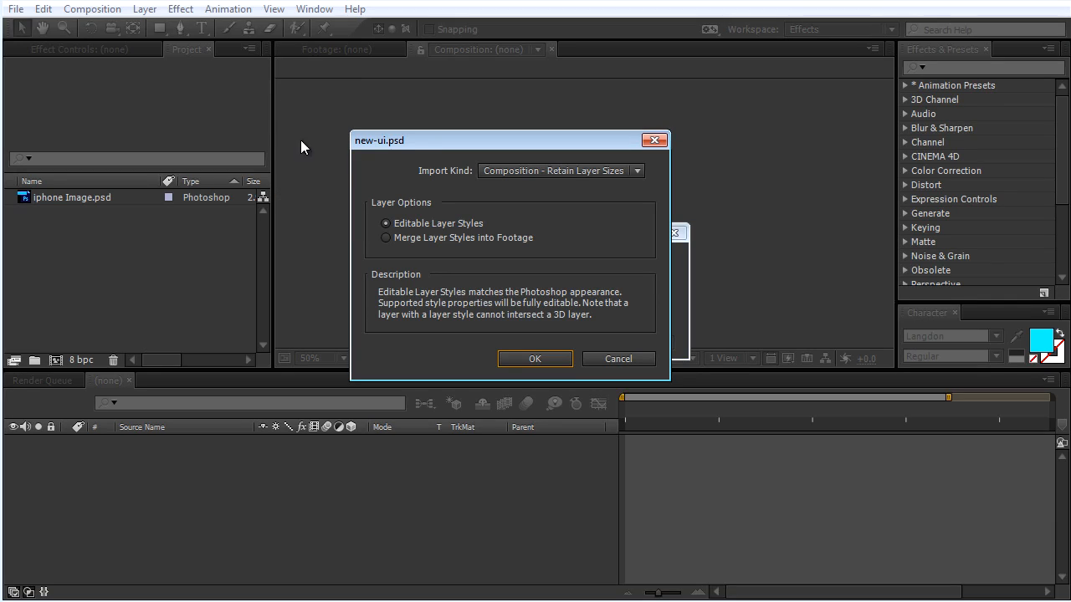
left_click_drag(423, 147, 383, 111)
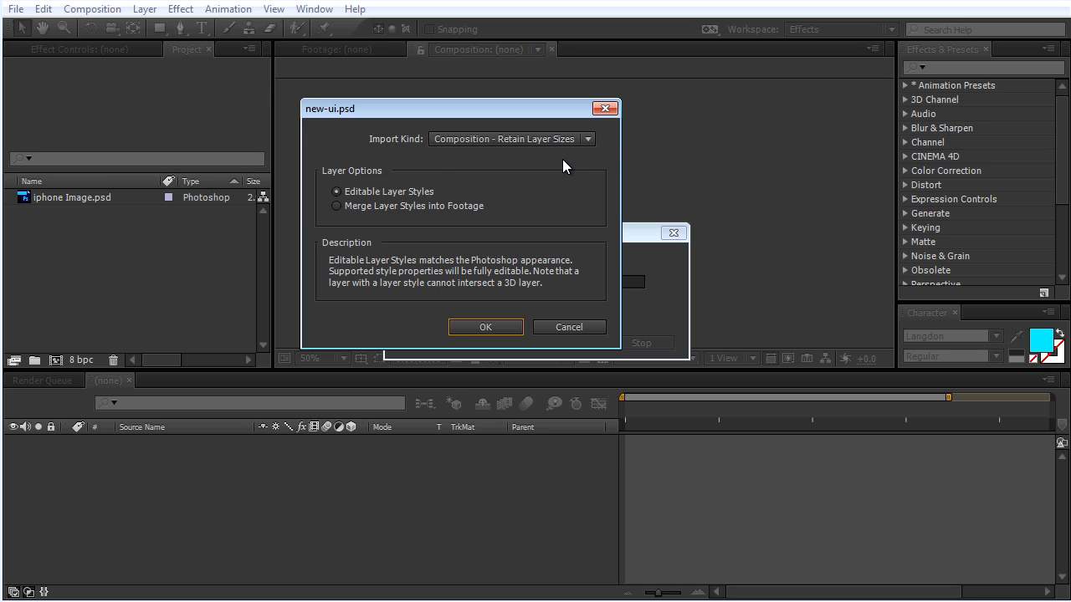
left_click(470, 142)
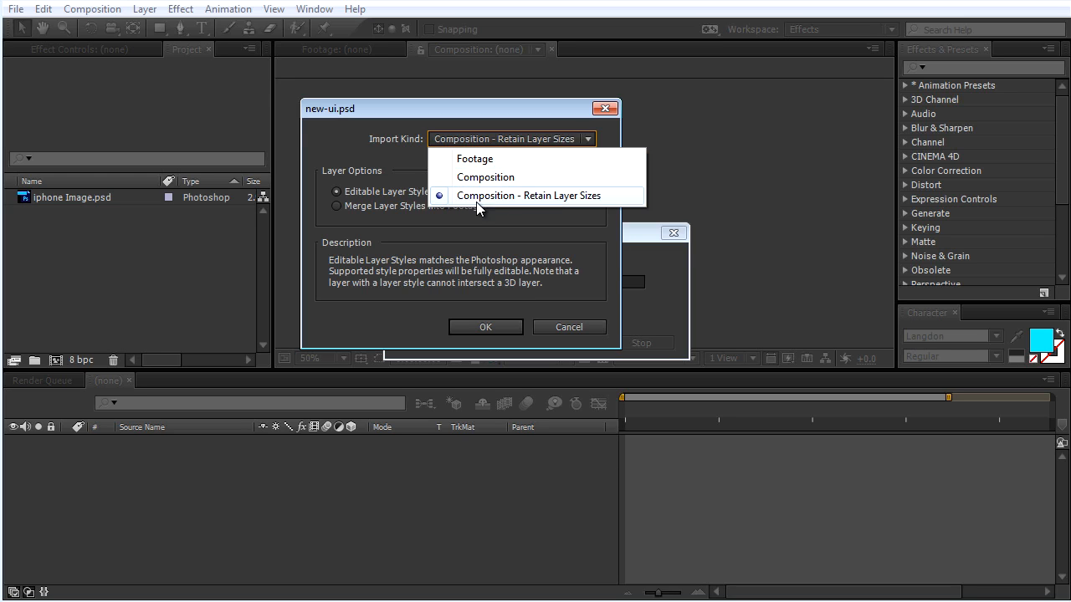
left_click(574, 202)
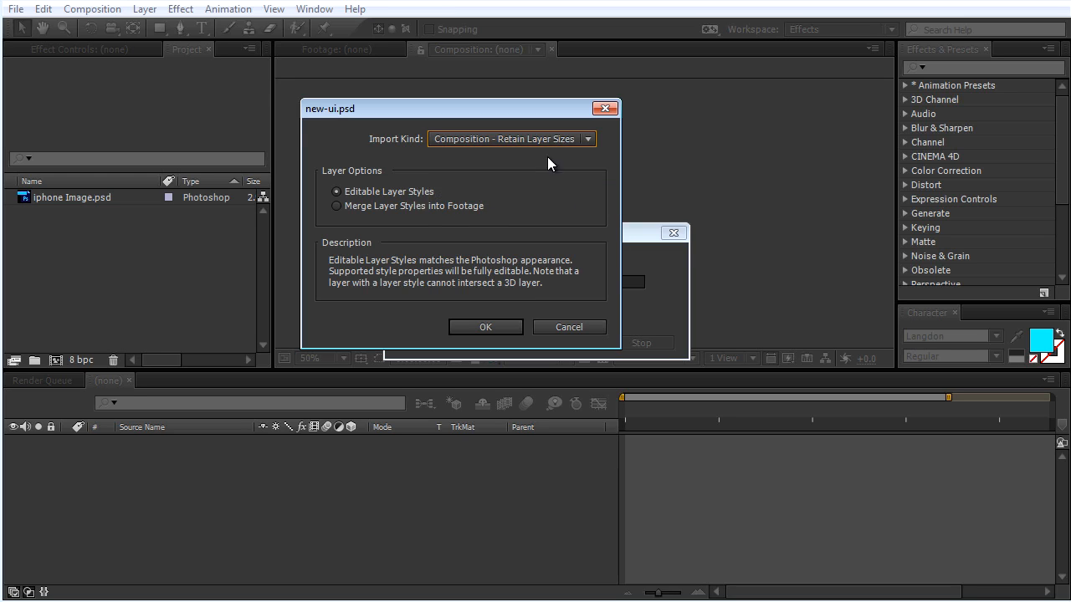
left_click(486, 327)
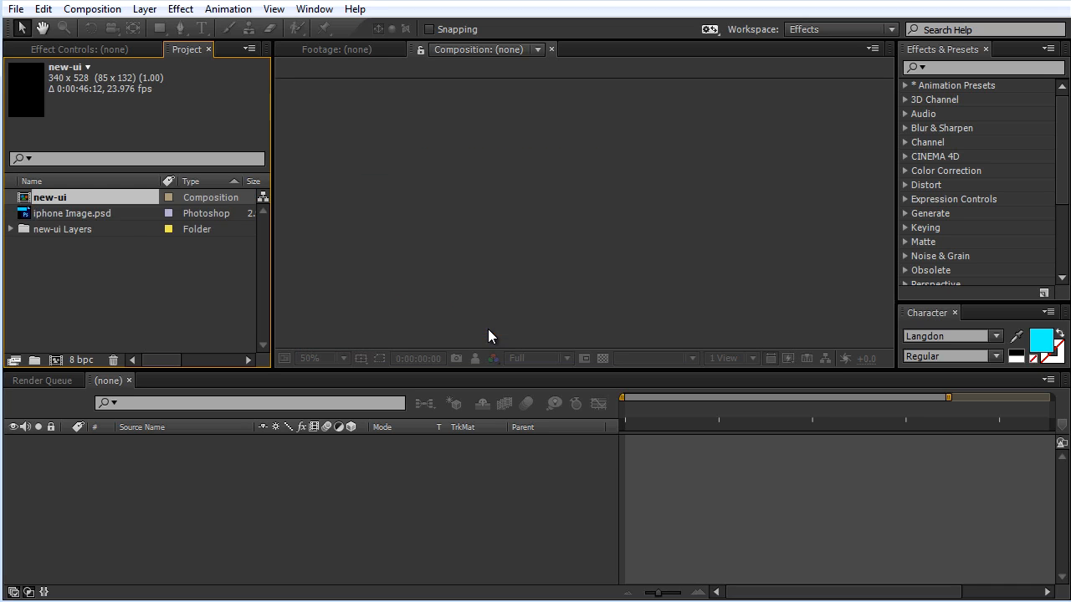
Step: Examine the imported layers and nested compositions inside the new-ui Layers folder, previewing a nav icon layer
left_click(37, 230)
left_click(11, 229)
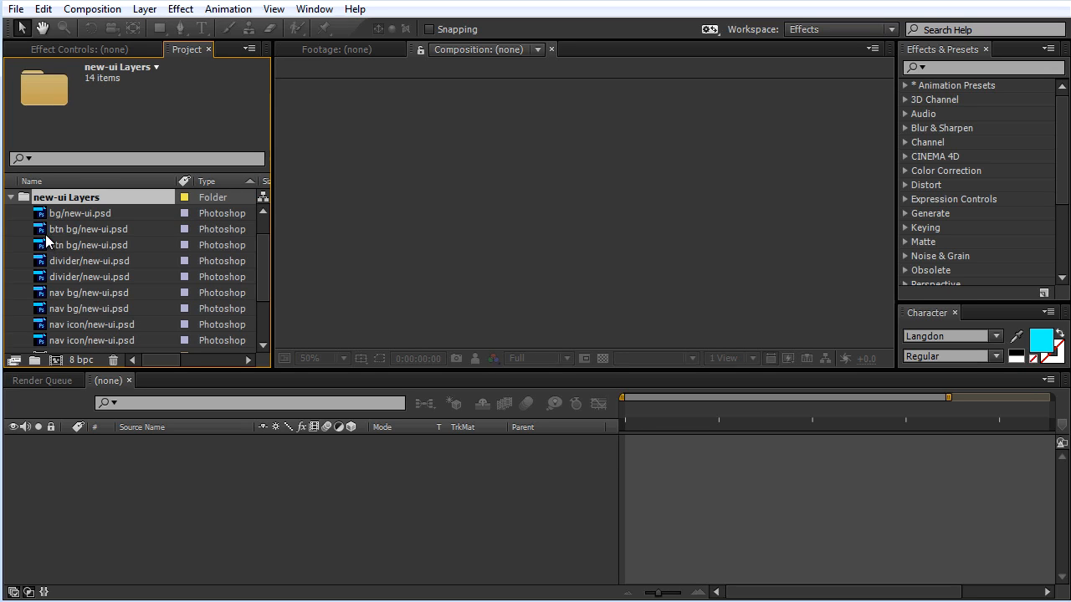
left_click(67, 255)
double_click(100, 303)
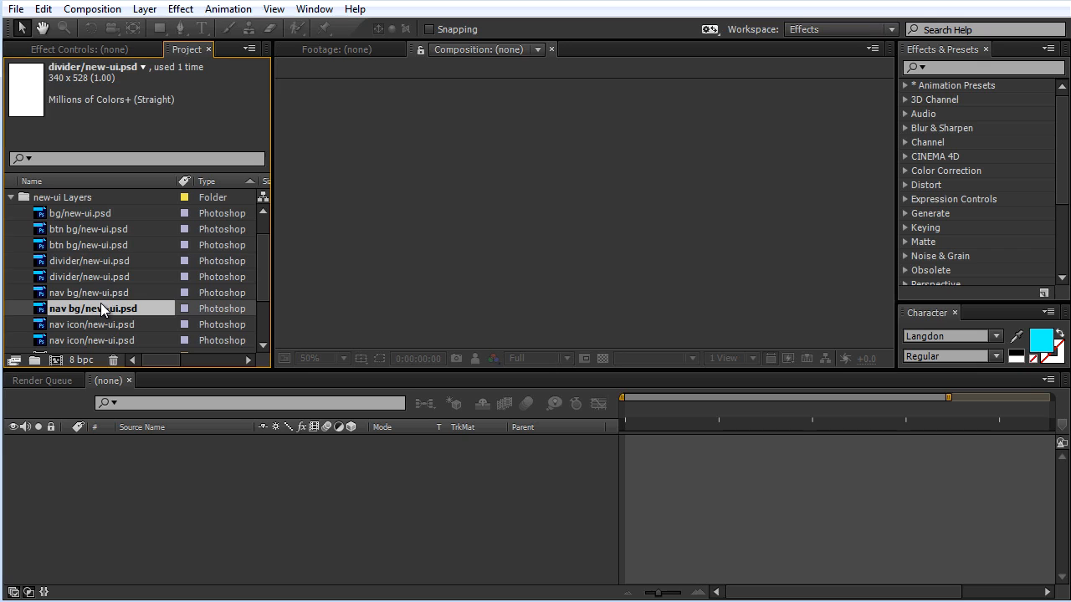
double_click(127, 326)
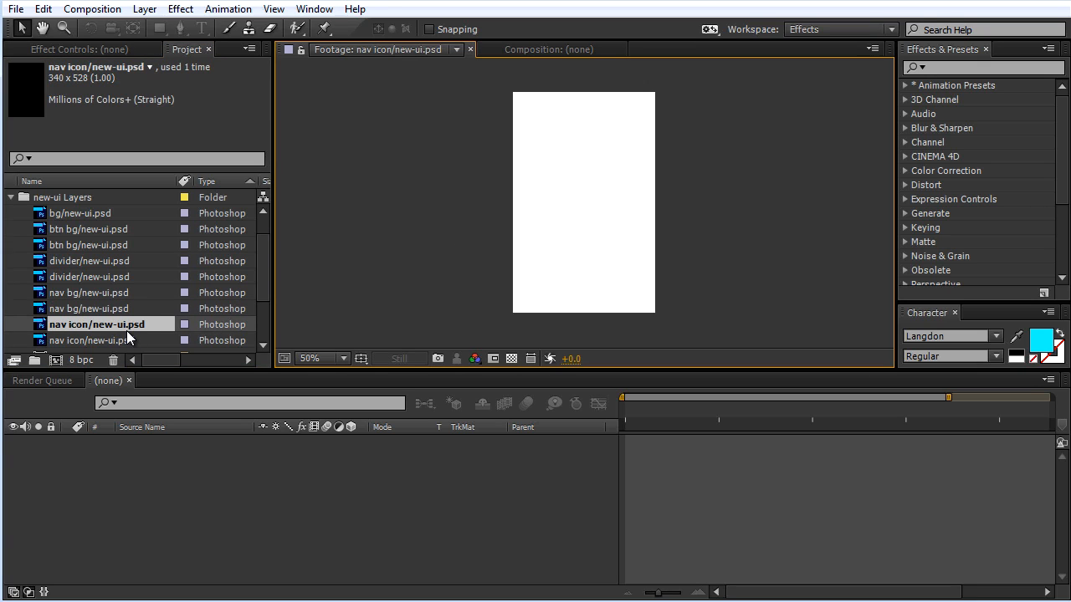
scroll(116, 309, "down", 2)
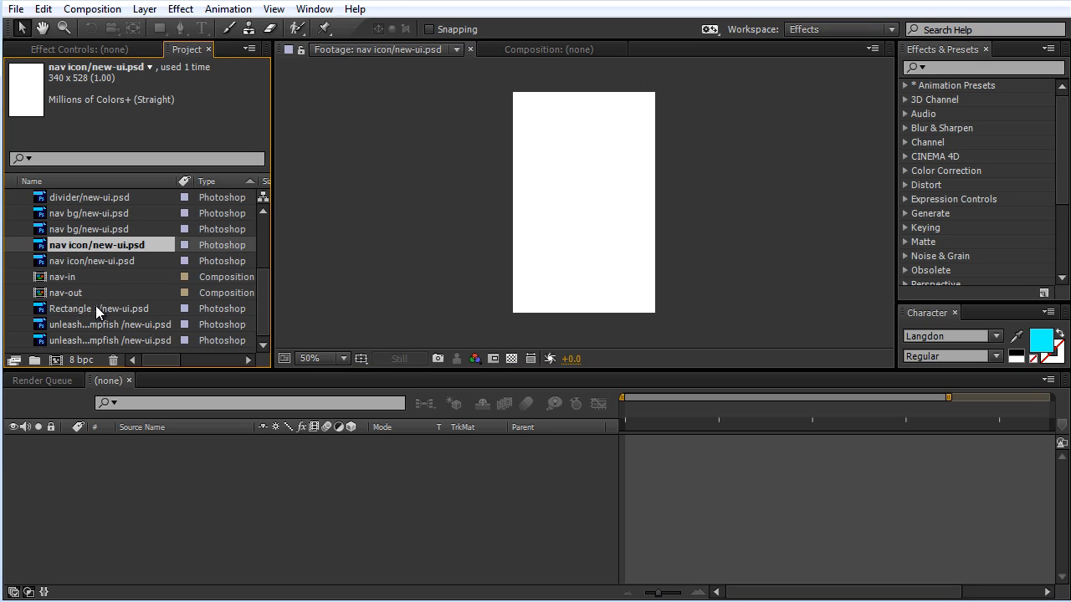
left_click(71, 279)
scroll(267, 228, "up", 3)
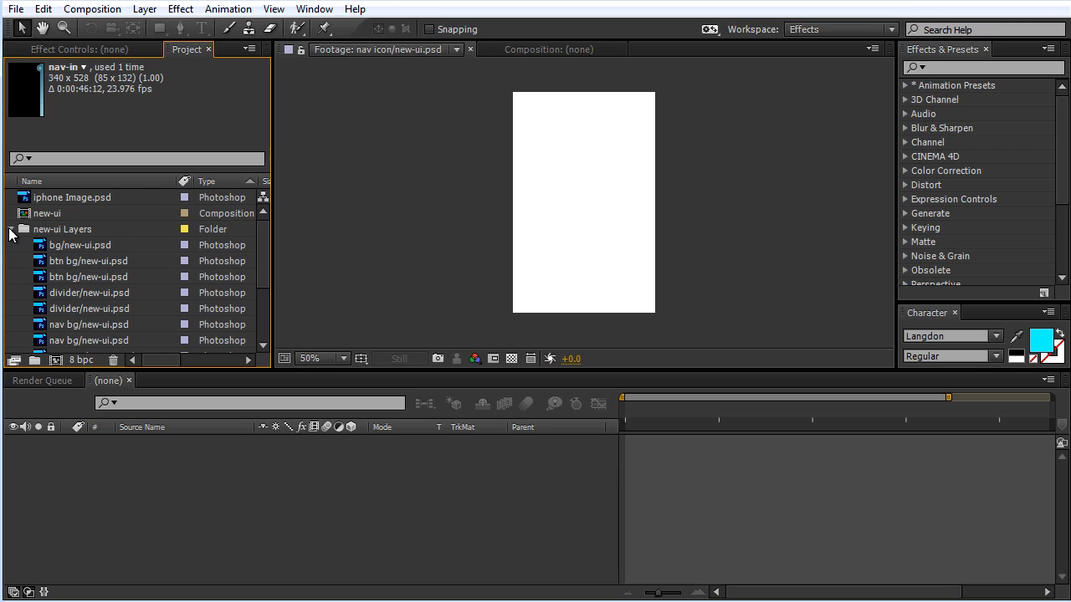
left_click(11, 229)
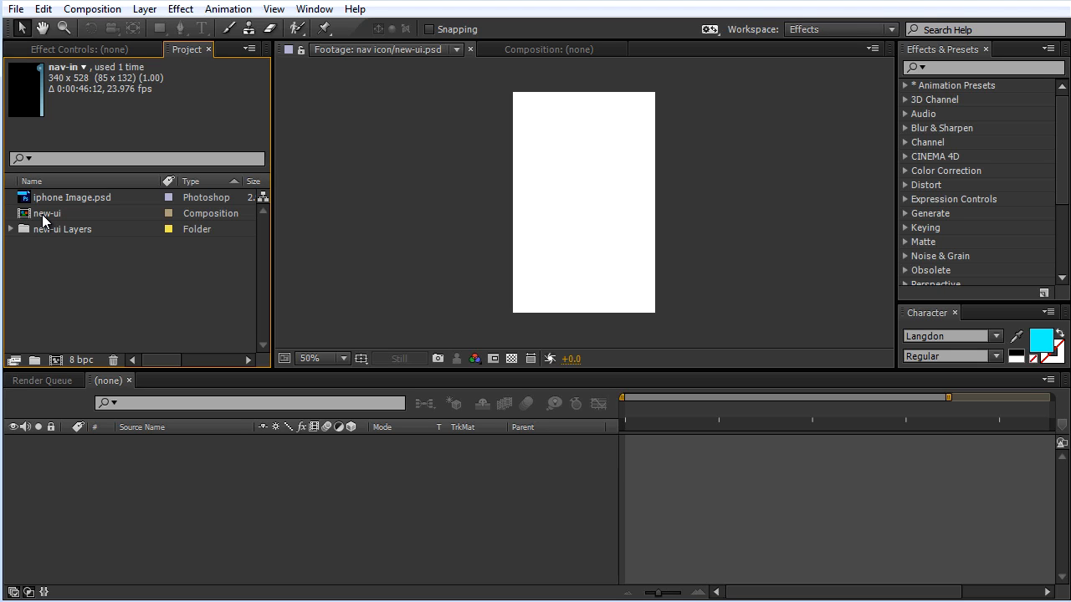
Step: Open the new-ui composition and rename it Main
double_click(42, 214)
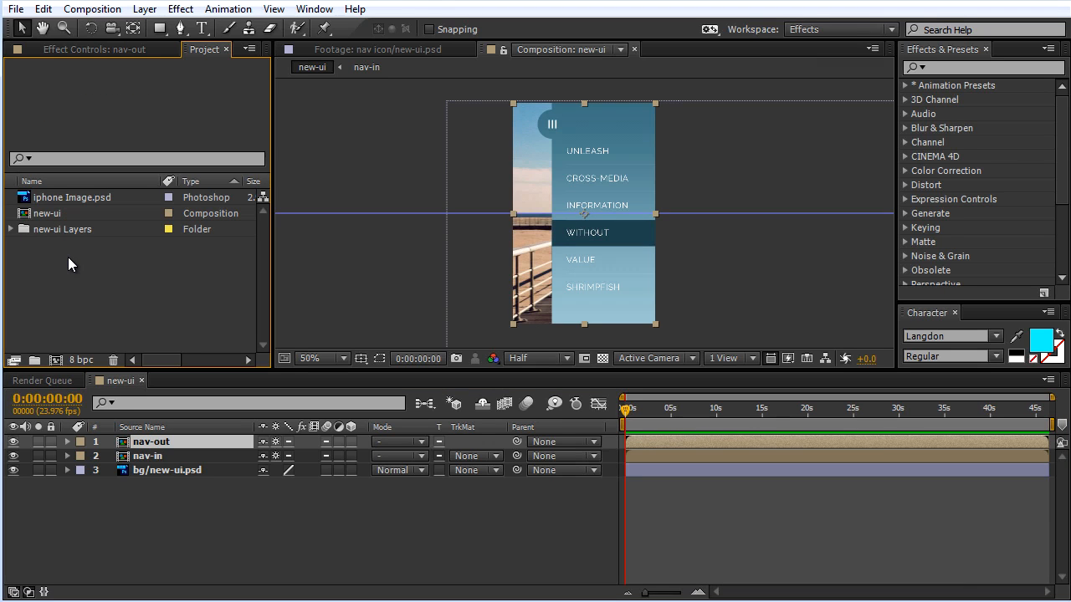
left_click(52, 213)
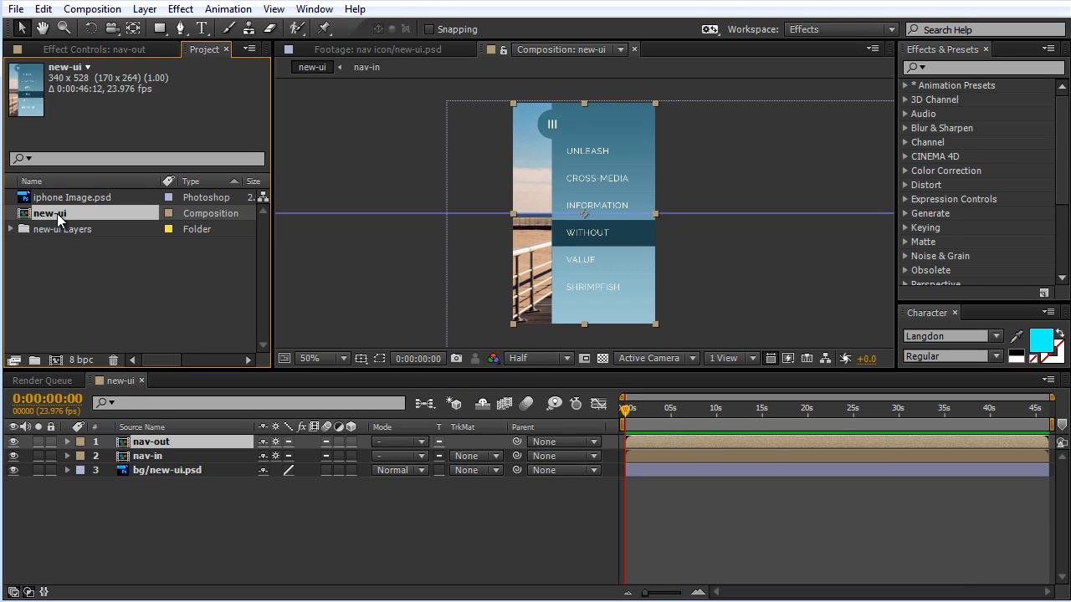
key("Return")
type("Main")
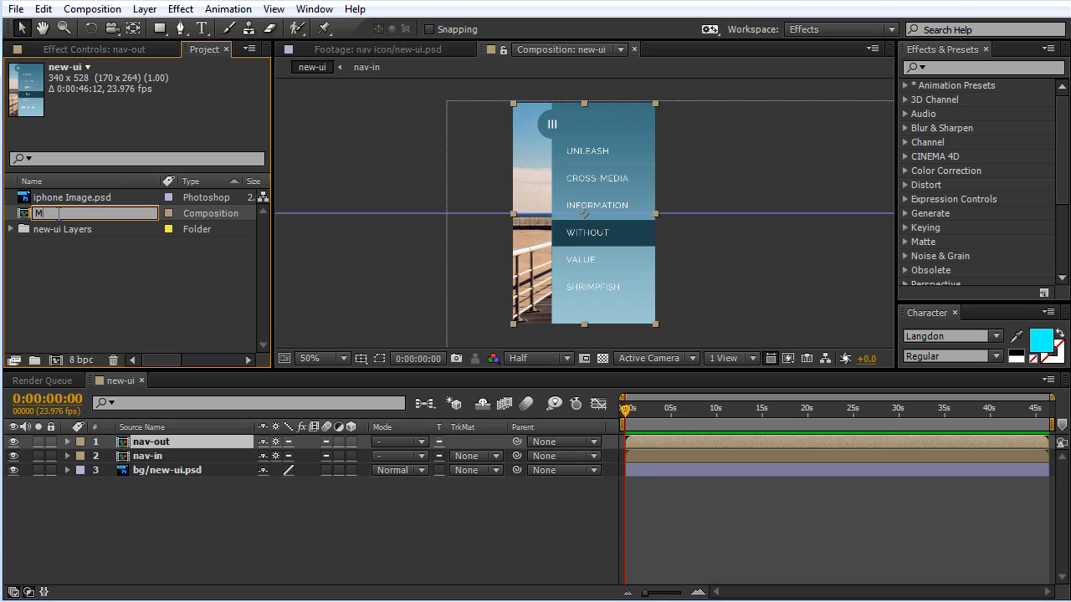
left_click(82, 286)
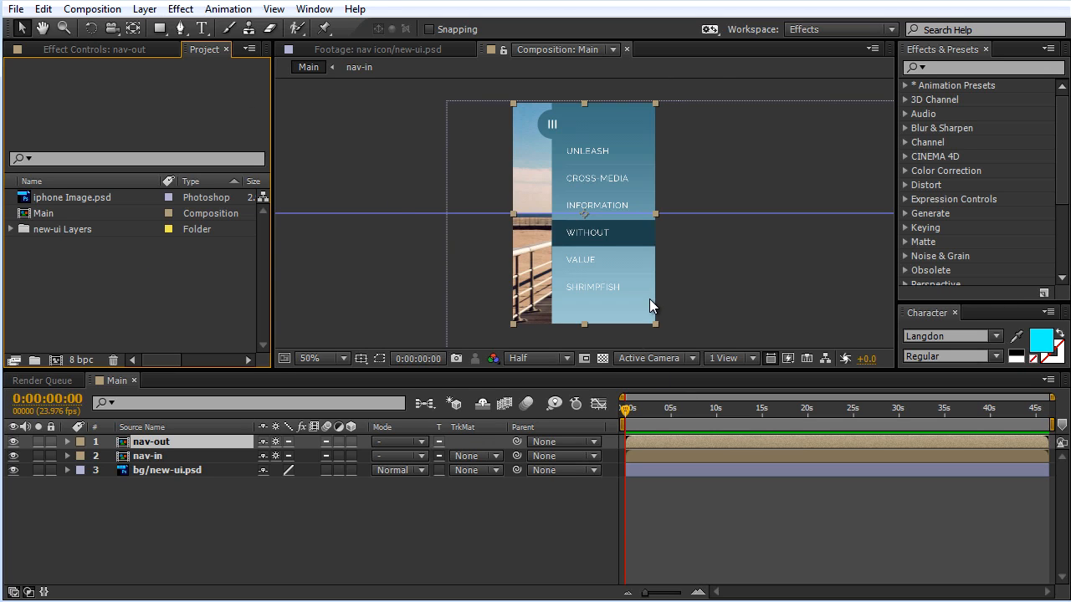
Step: Set the Main composition's preview resolution to Full and make the viewer area taller, displaying the composition at 50% magnification
key("period")
left_click(548, 358)
left_click(544, 469)
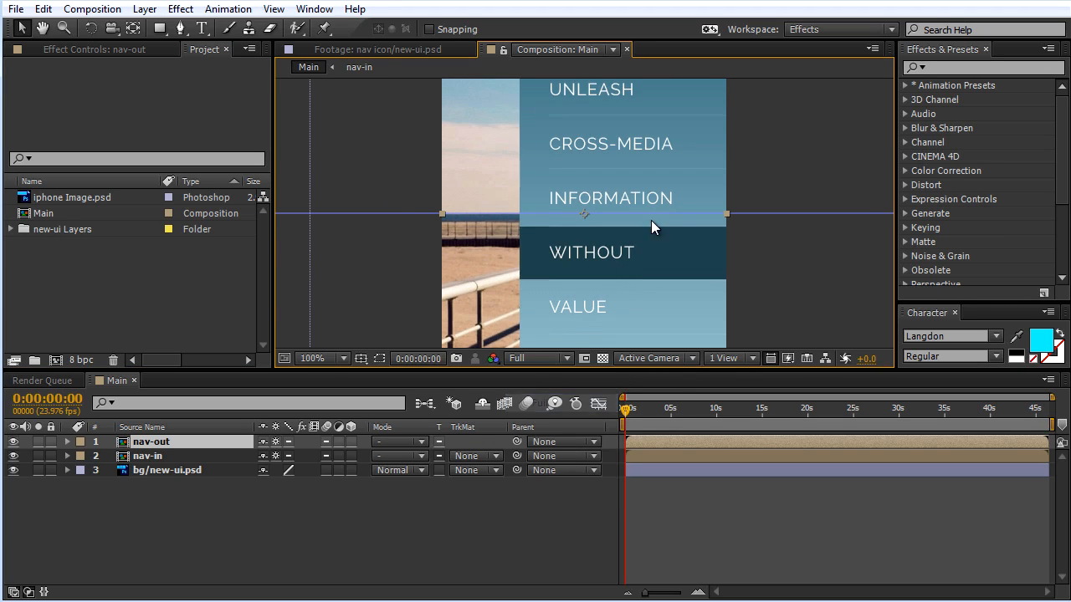
left_click_drag(763, 129, 728, 205)
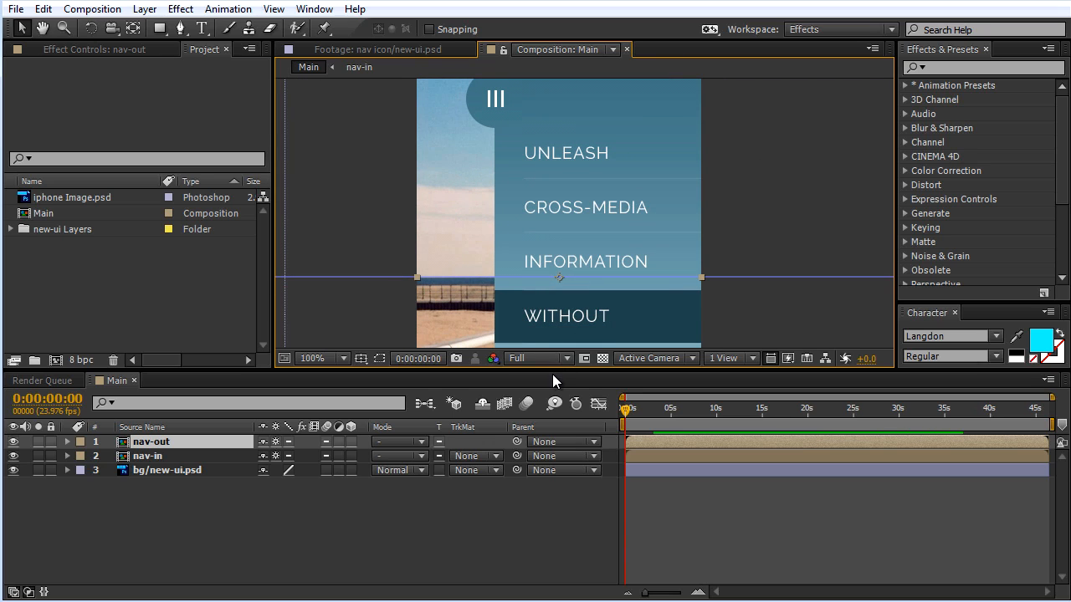
left_click_drag(555, 370, 562, 458)
scroll(743, 209, "down", 2)
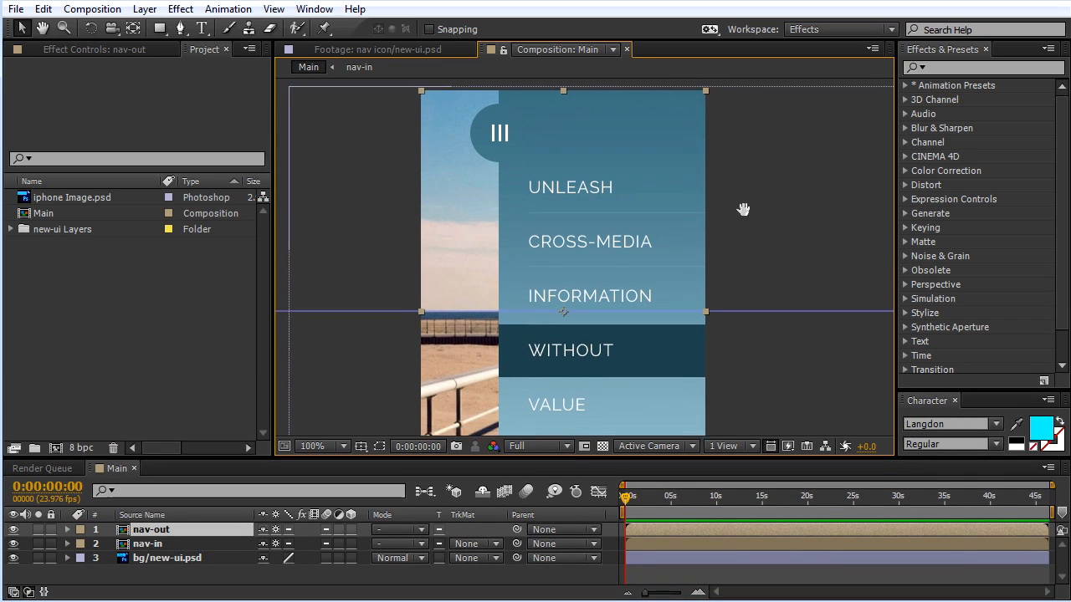
key("comma")
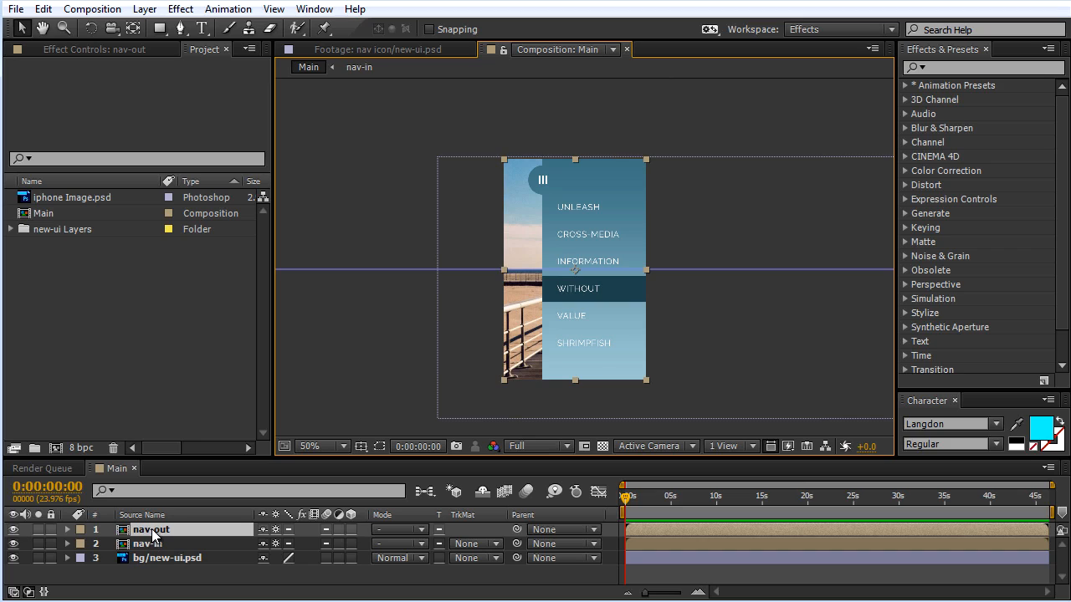
Step: Inspect the Main composition's nav-out, nav-in and background layers by toggling the visibility of both navigation layers
left_click(13, 530)
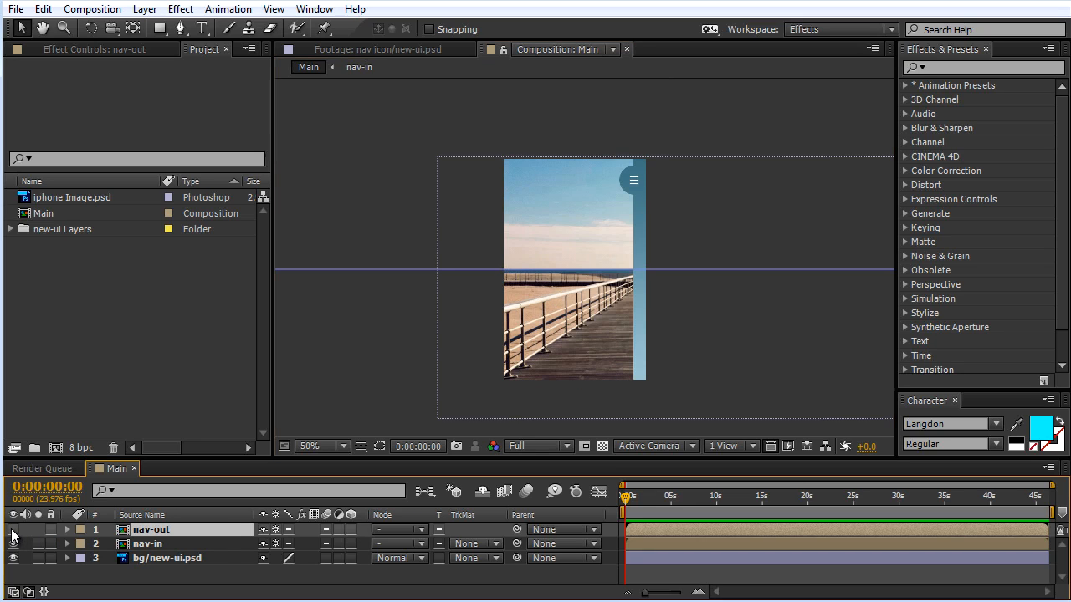
left_click(13, 530)
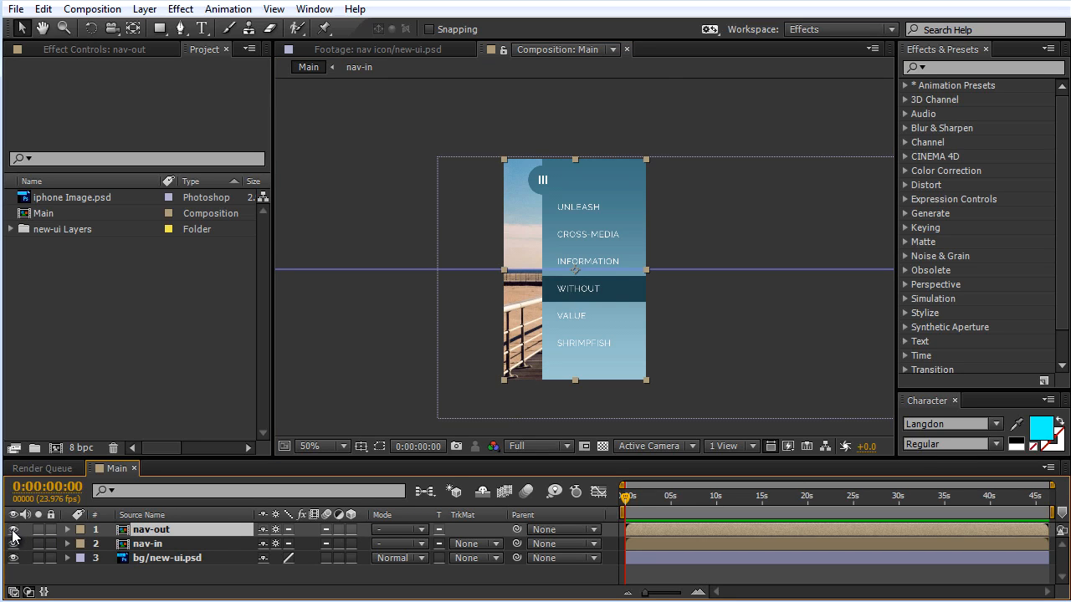
left_click(13, 530)
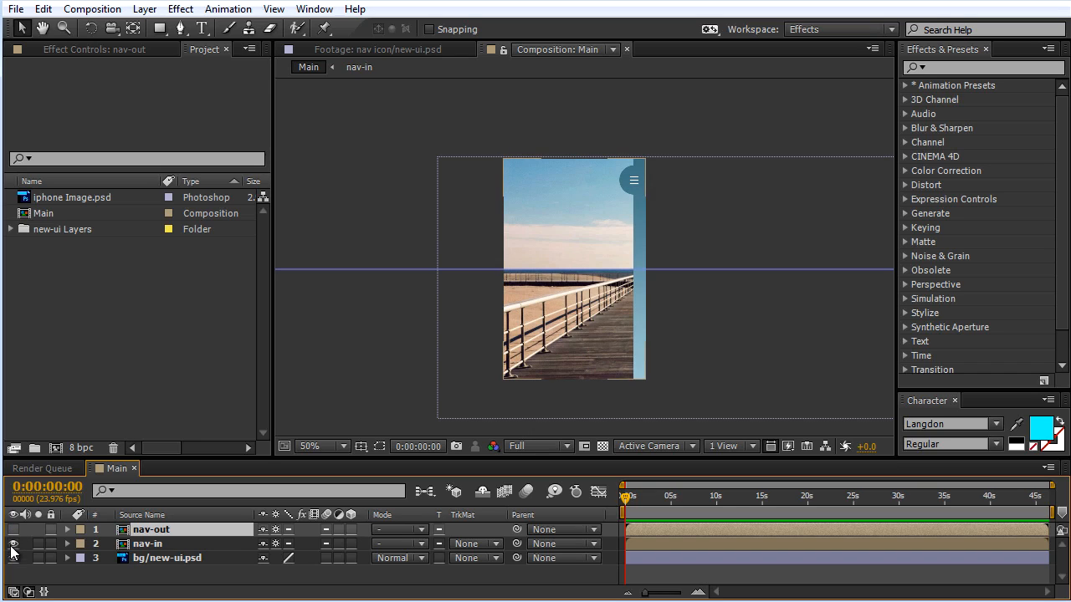
left_click(13, 532)
left_click(13, 530)
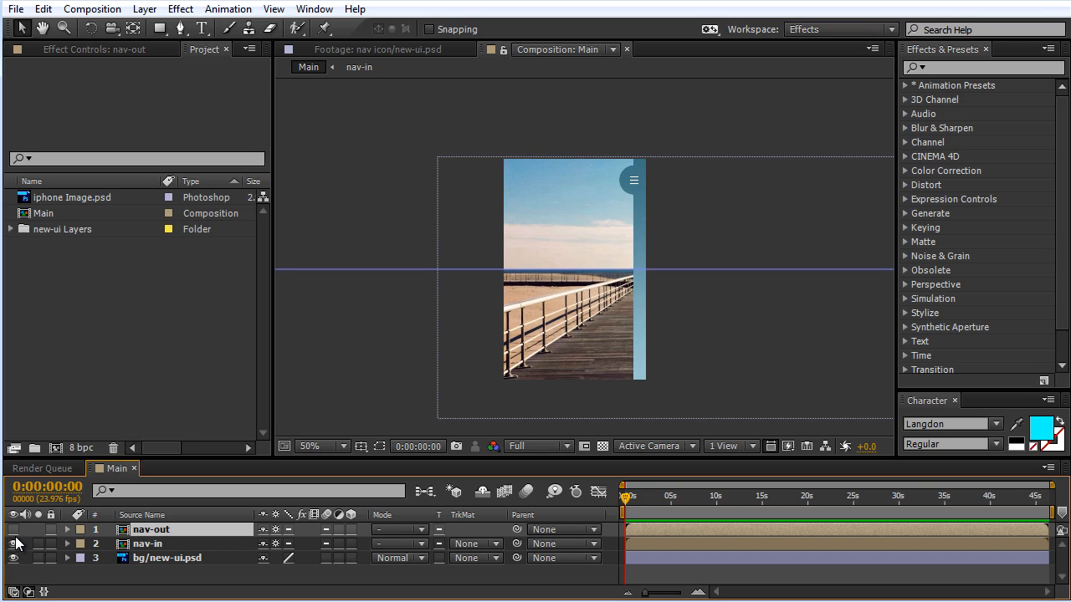
left_click(13, 544)
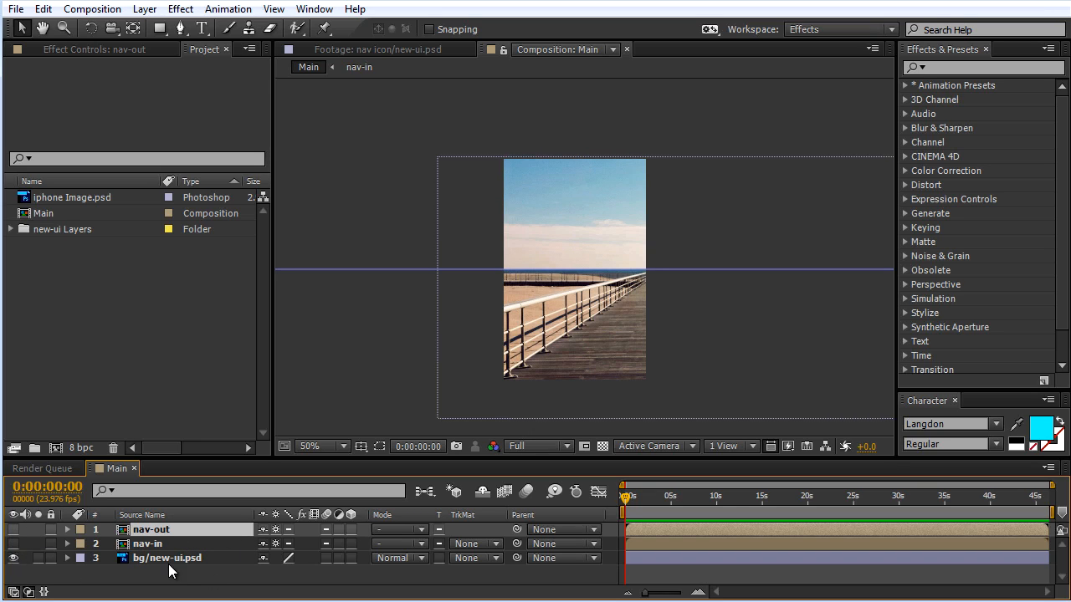
left_click(12, 544)
left_click(13, 529)
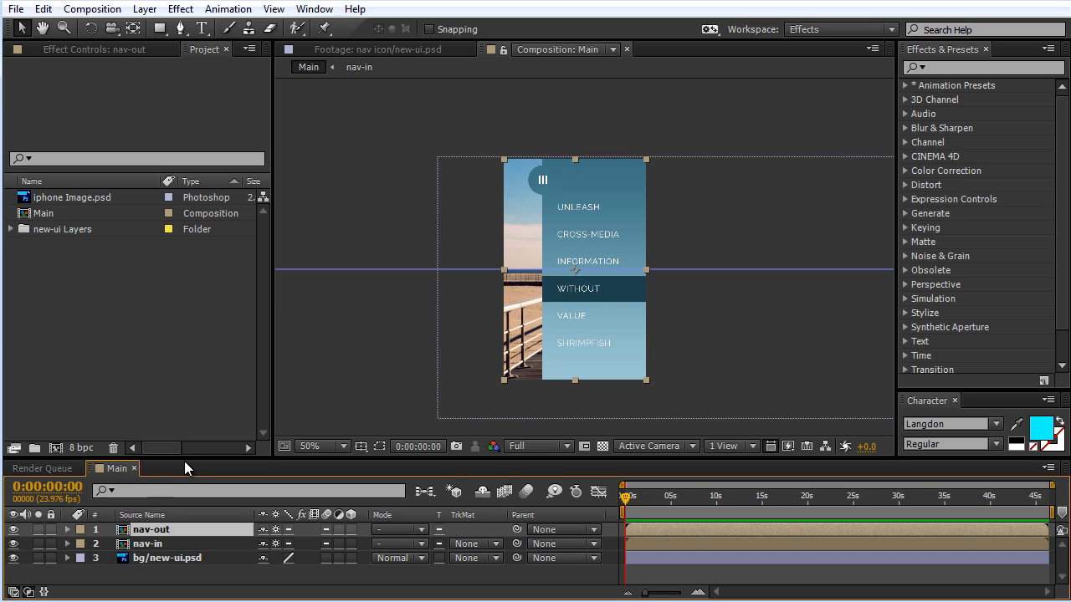
left_click(138, 544)
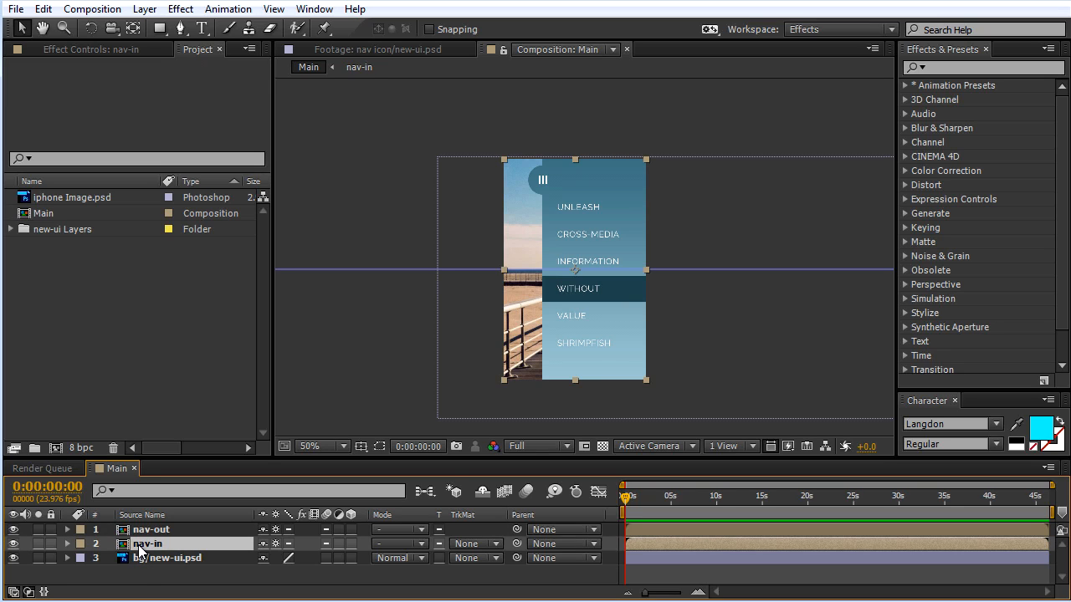
Step: Hide the nav-in layer in Main, open the nav-out composition and enlarge the timeline area to list all its layers
left_click(15, 544)
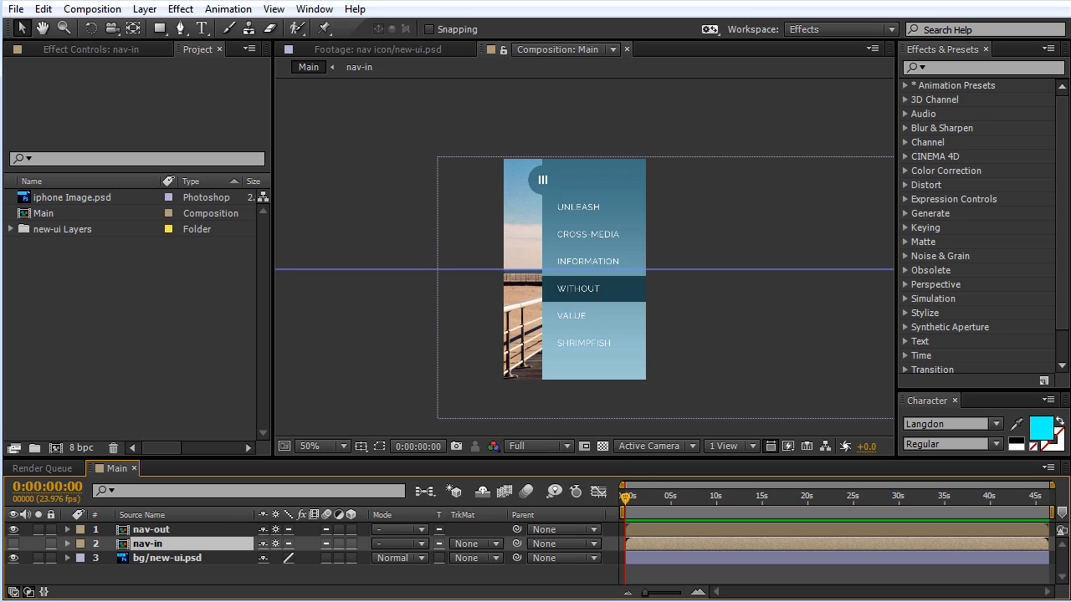
left_click(154, 530)
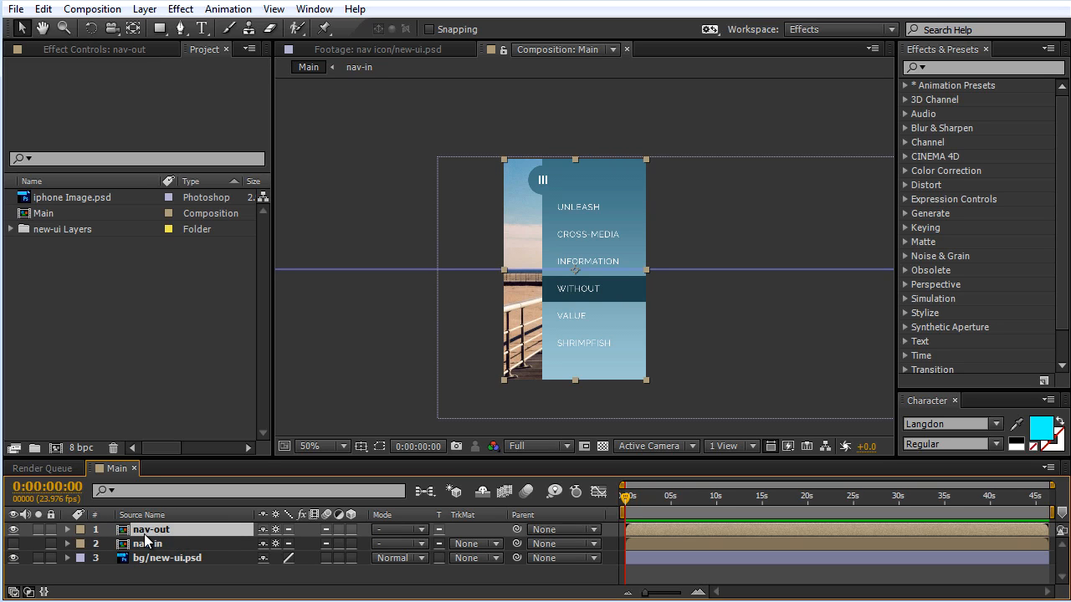
double_click(150, 532)
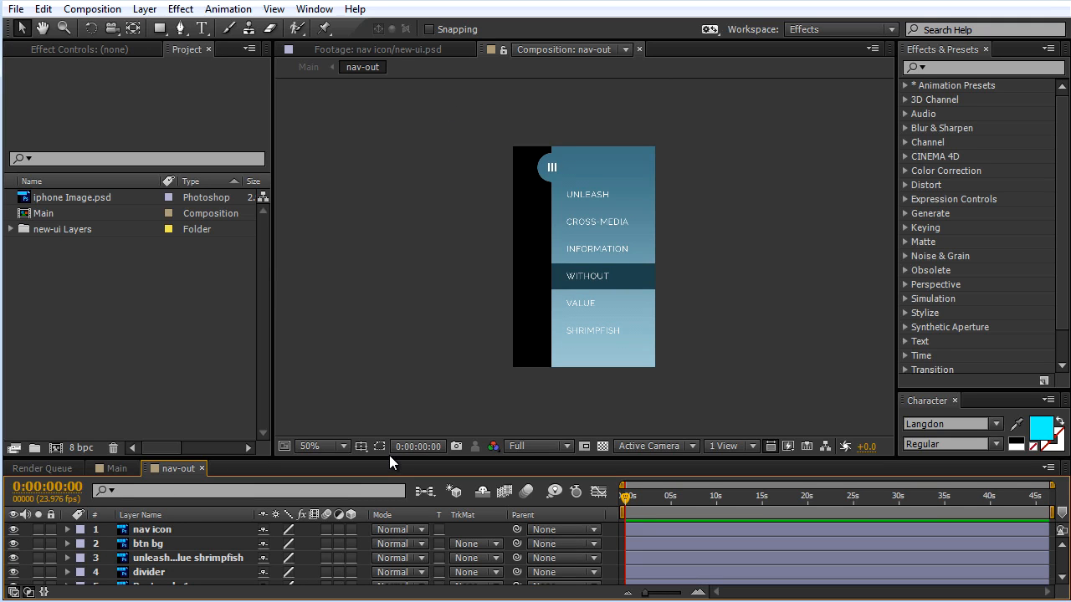
left_click_drag(388, 460, 399, 366)
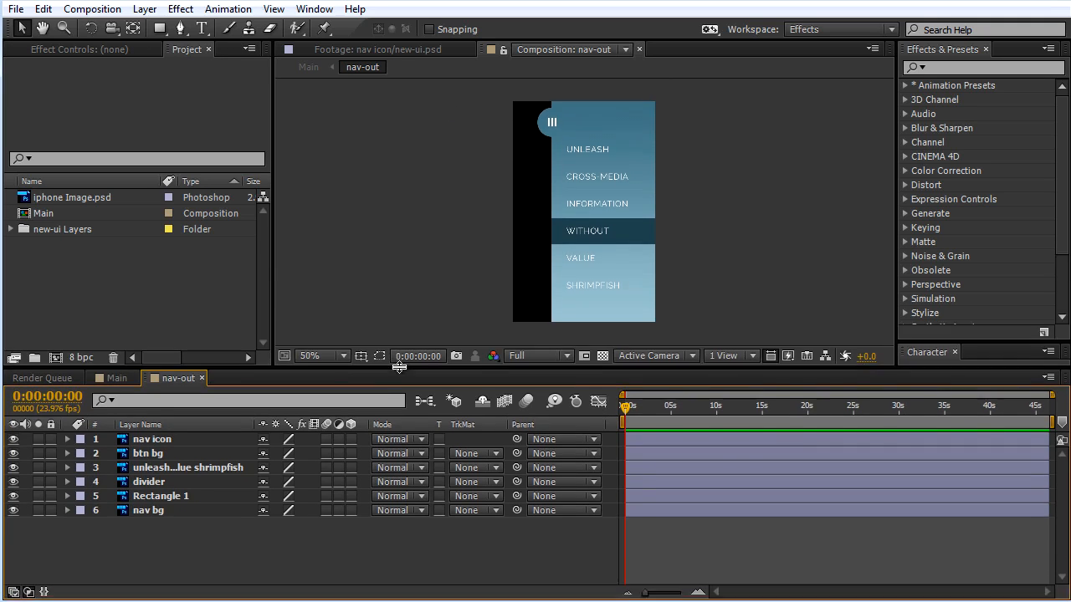
Step: Examine the nav icon, btn bg, menu text and divider layers in nav-out, toggling the text and divider visibility
scroll(582, 239, "up", 4)
scroll(585, 224, "down", 2)
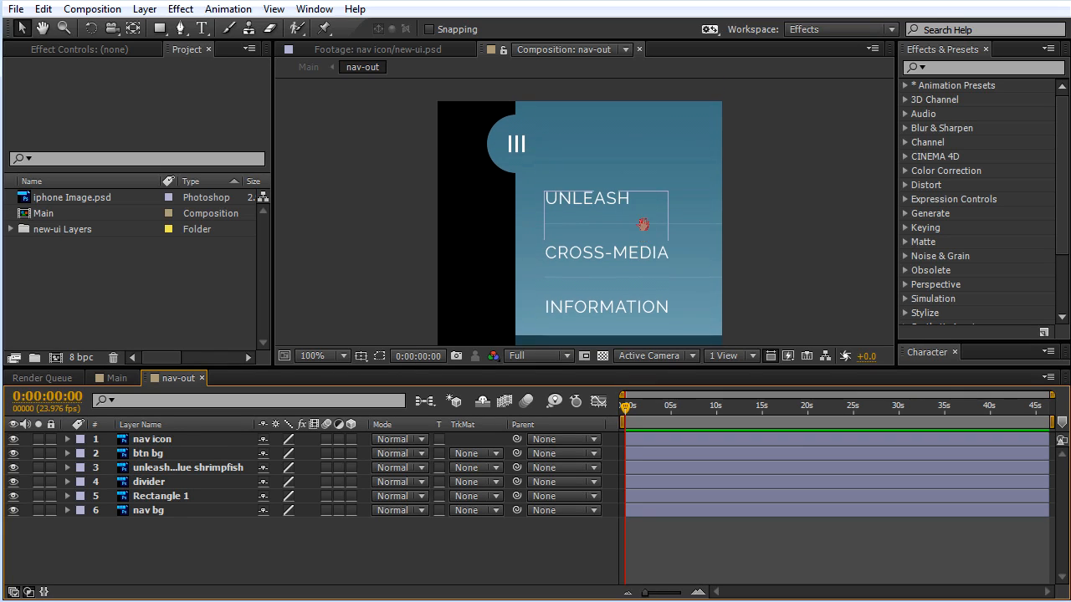
scroll(642, 225, "down", 1)
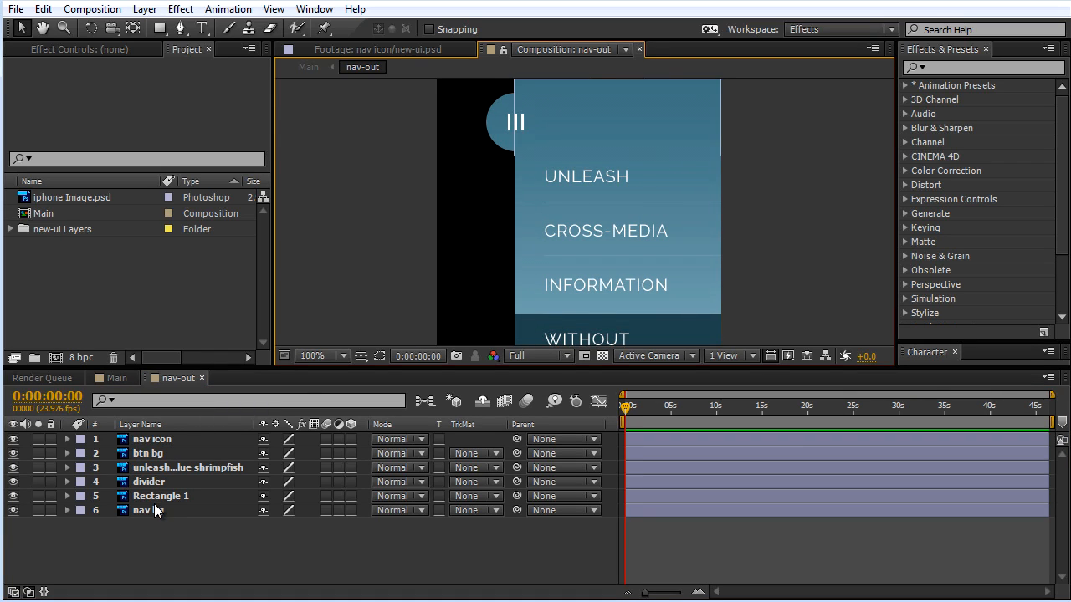
left_click(156, 442)
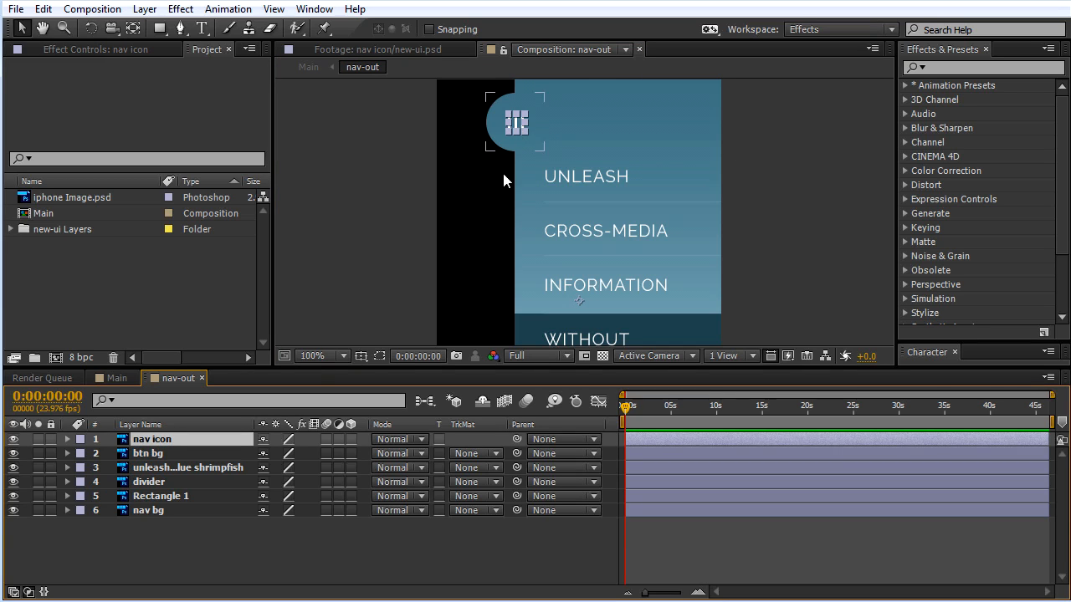
left_click(171, 453)
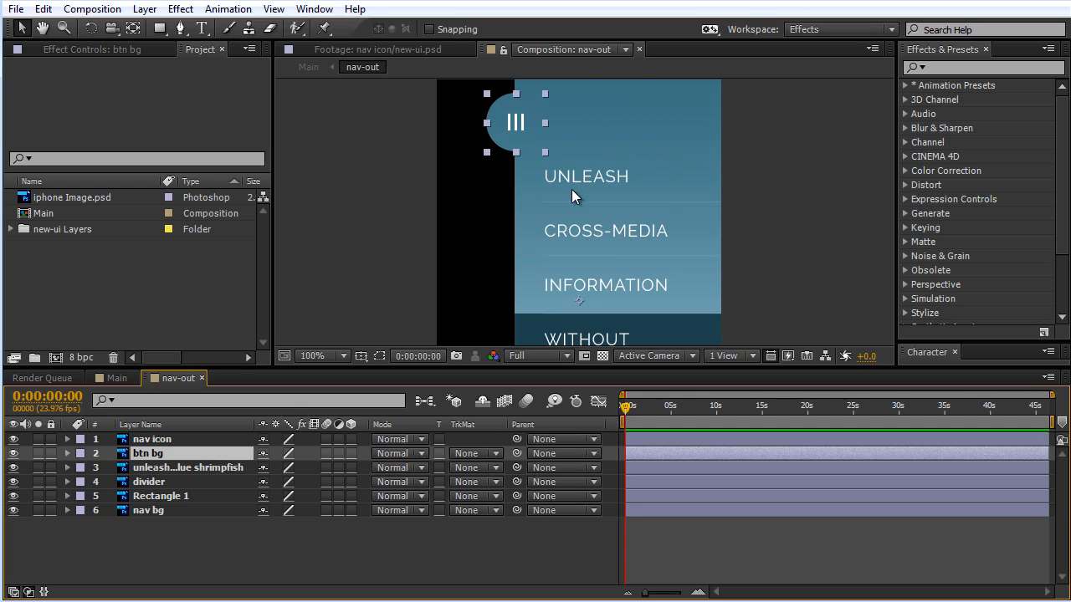
left_click(159, 467)
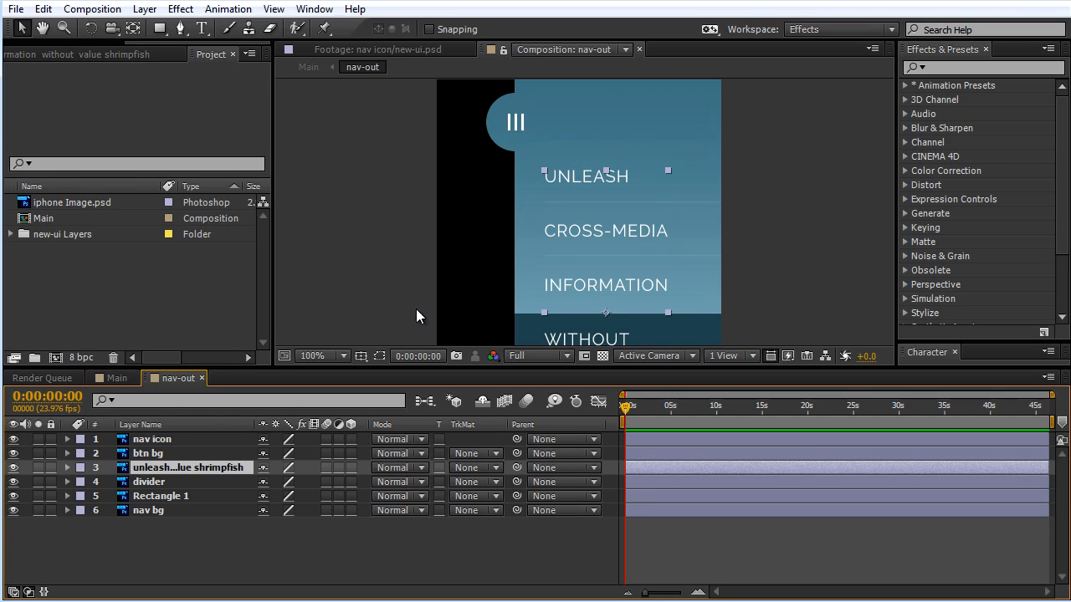
left_click(12, 468)
left_click(12, 468)
left_click(157, 483)
left_click(13, 482)
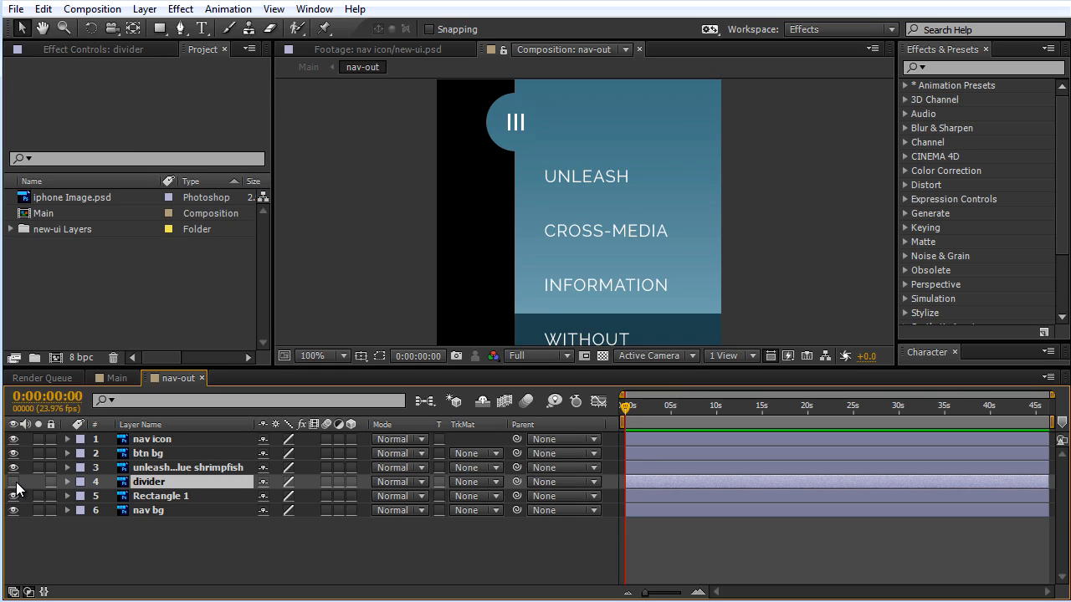
left_click(14, 482)
Step: Examine the Rectangle 1 highlight behind the WITHOUT menu entry by toggling its visibility, and view the whole menu at 50%
left_click(146, 496)
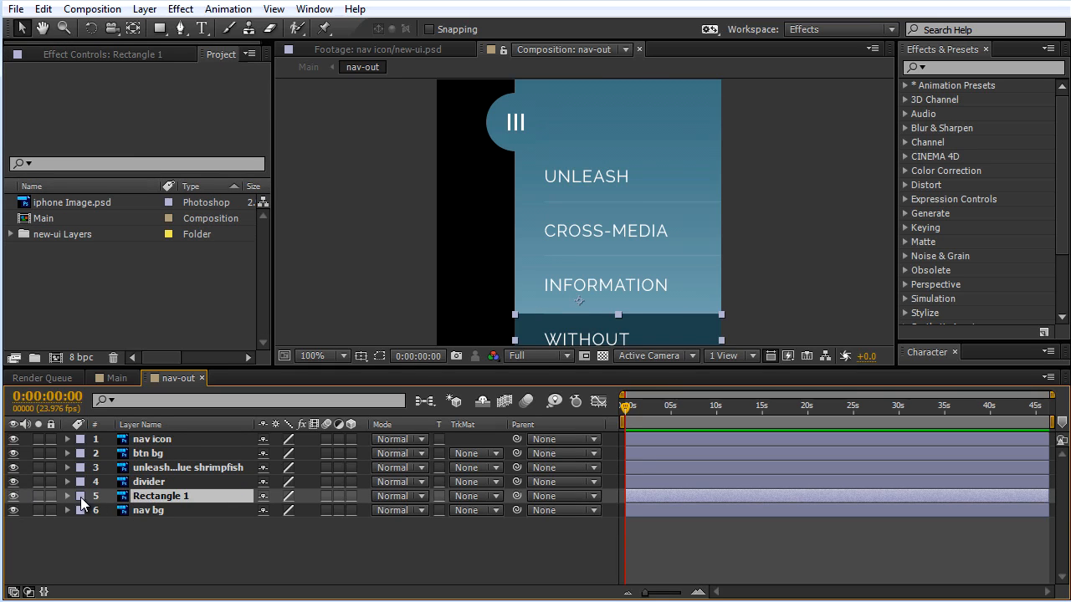
left_click(13, 496)
left_click(13, 496)
left_click_drag(502, 248, 475, 195)
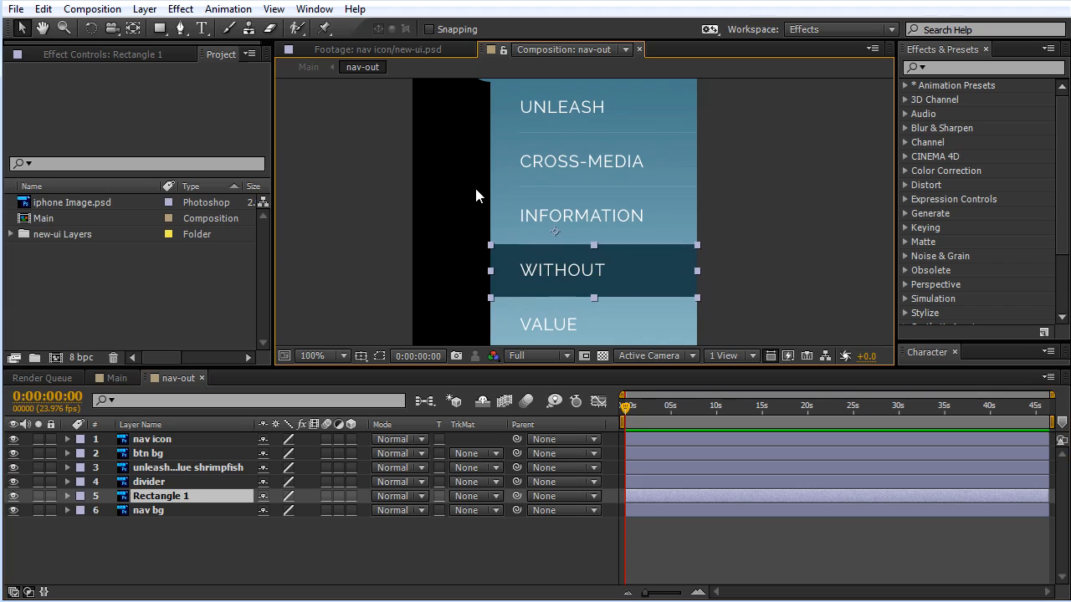
left_click(13, 496)
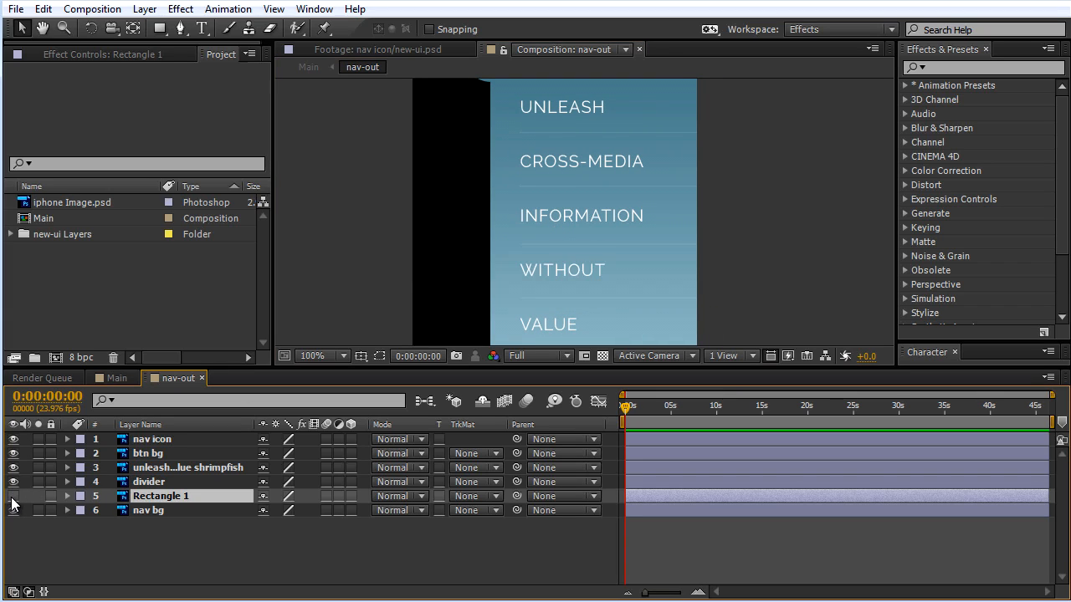
left_click(12, 496)
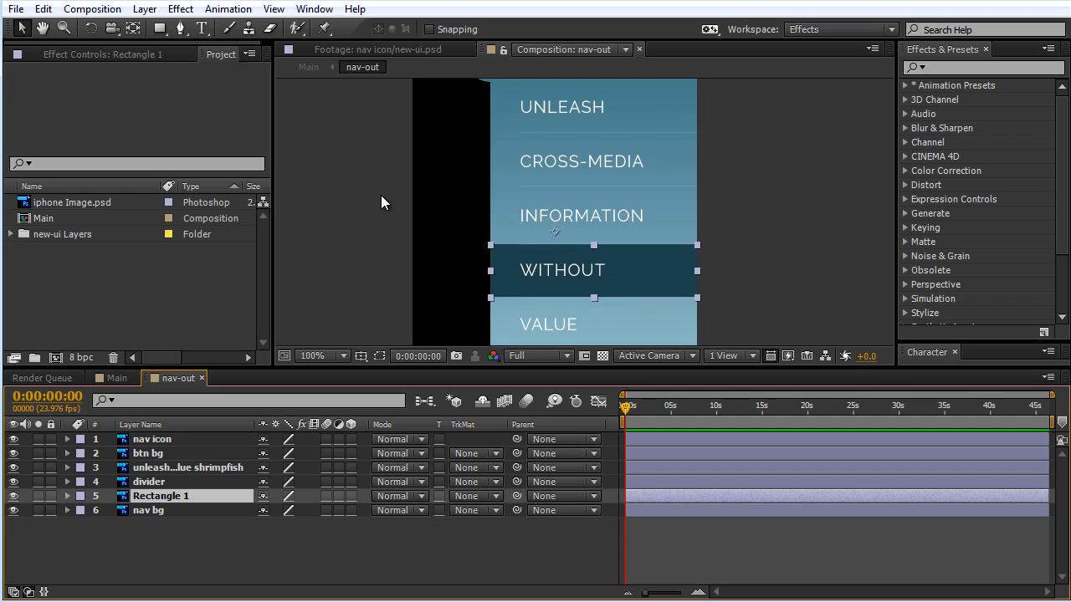
left_click_drag(380, 188, 382, 221)
scroll(383, 221, "down", 1)
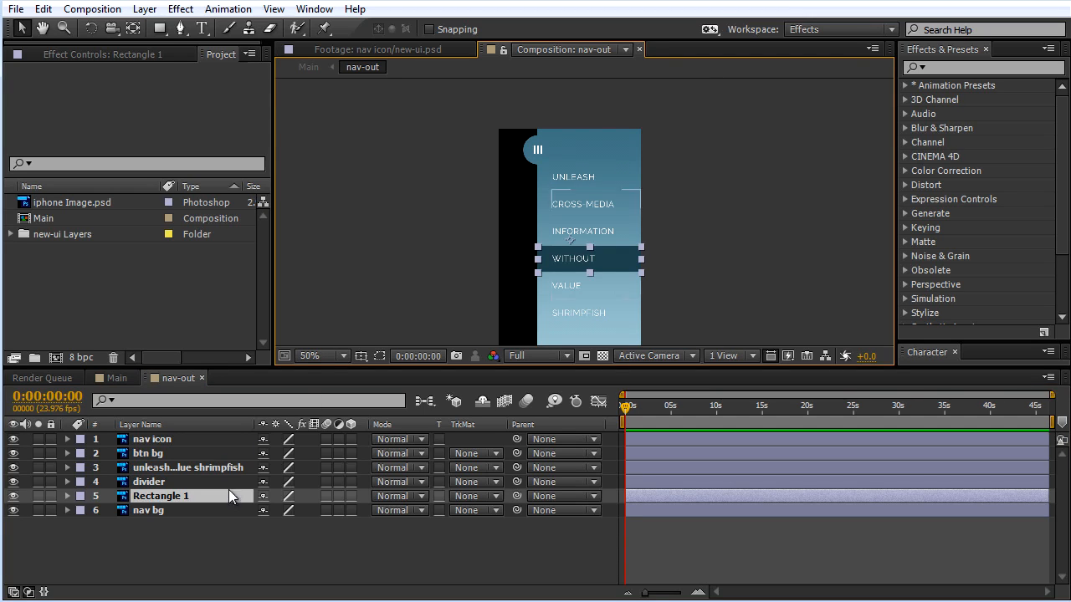
left_click(219, 531)
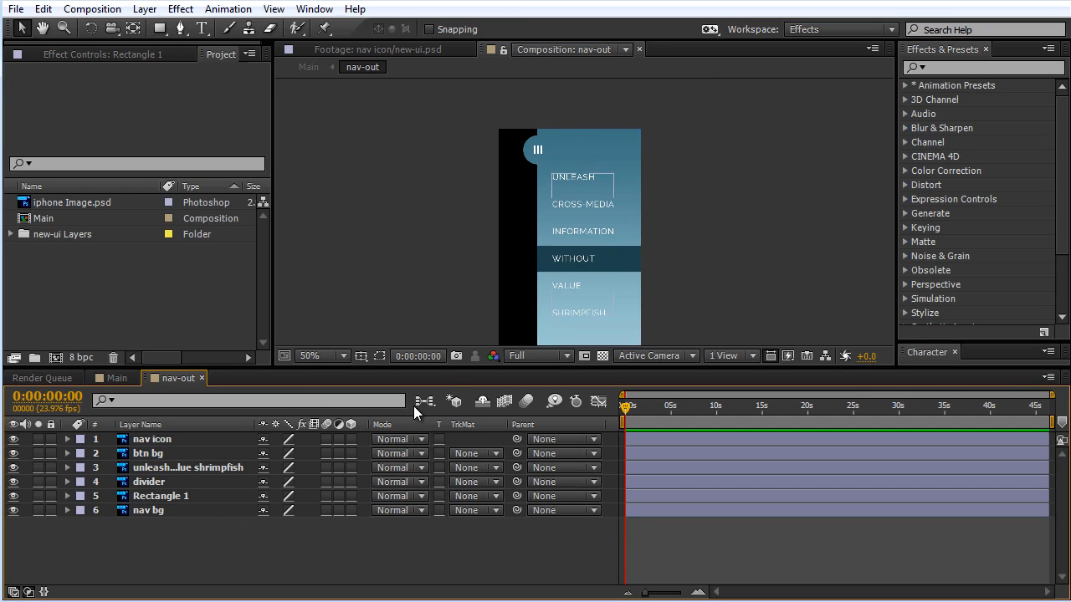
left_click_drag(680, 251, 686, 230)
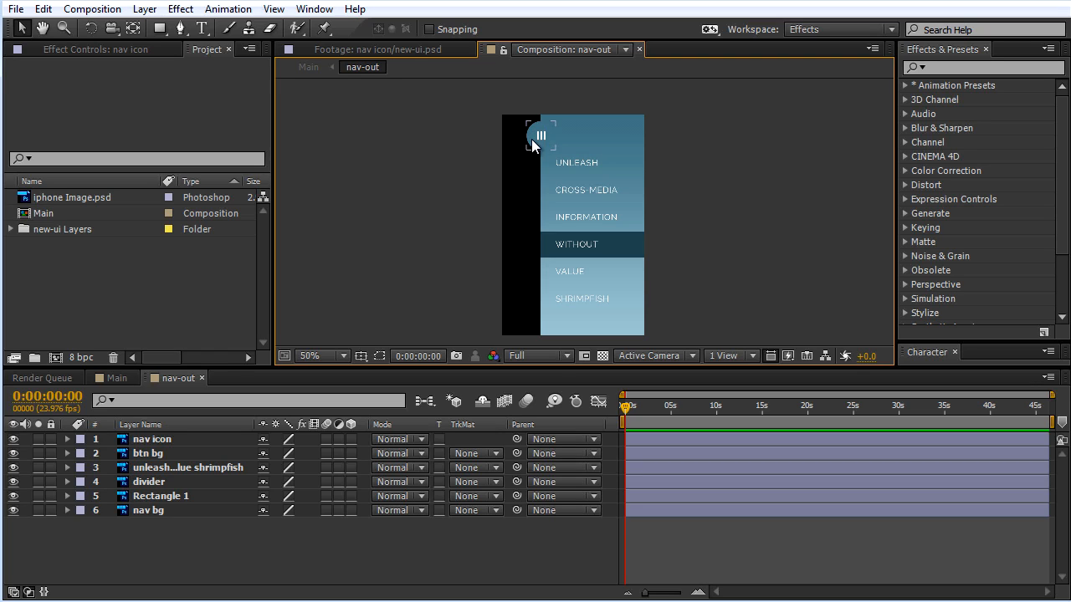
Step: Hide the menu text, divider and Rectangle 1 layers in nav-out, keeping only the icon, button and background visible
left_click(149, 440)
left_click(143, 453)
left_click(146, 467)
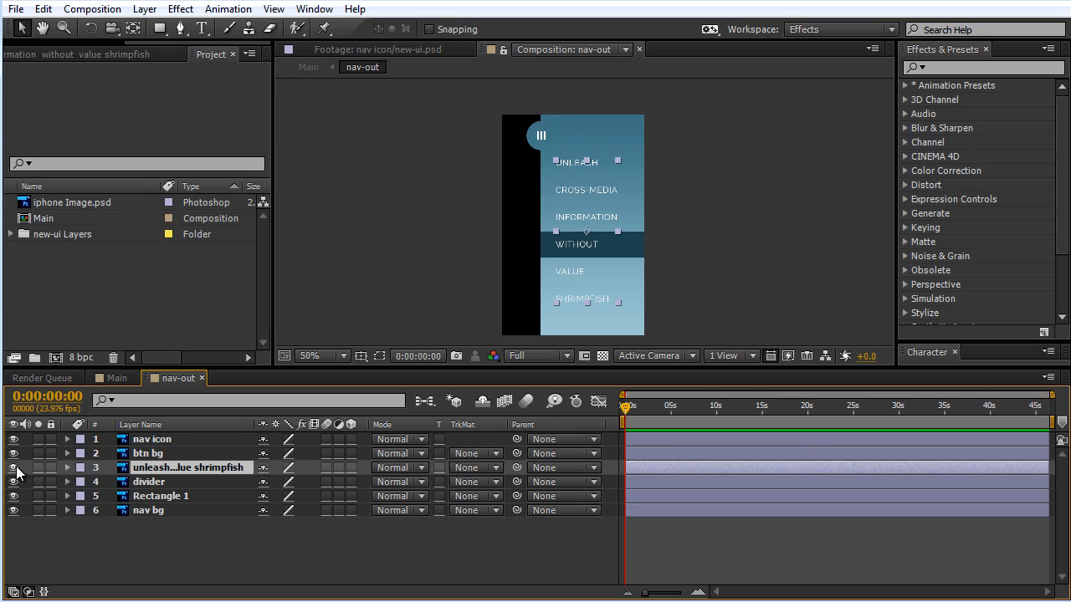
left_click(13, 469)
left_click(144, 484)
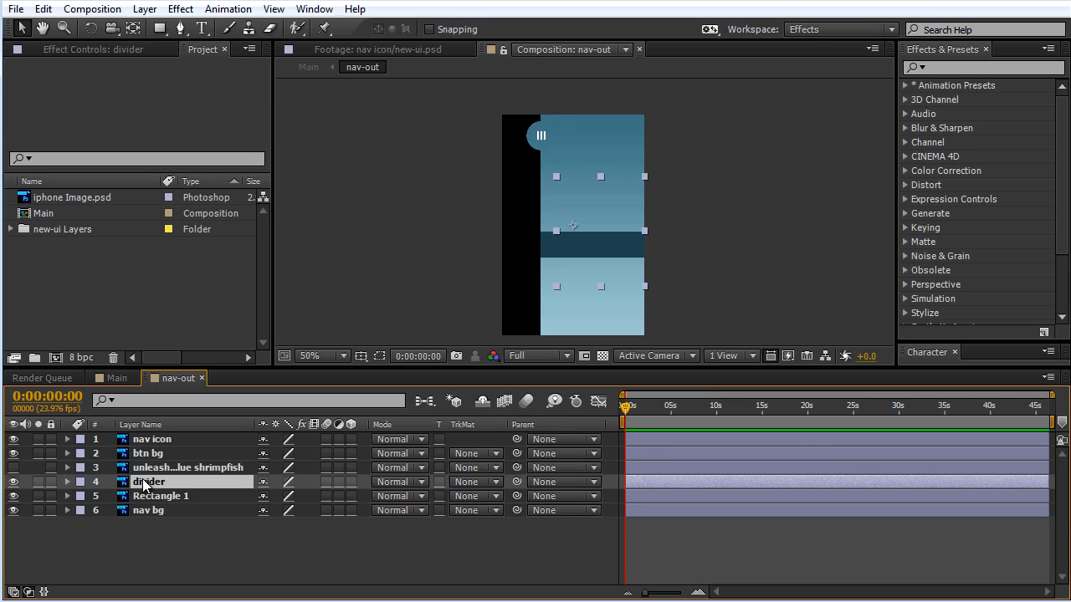
left_click(13, 482)
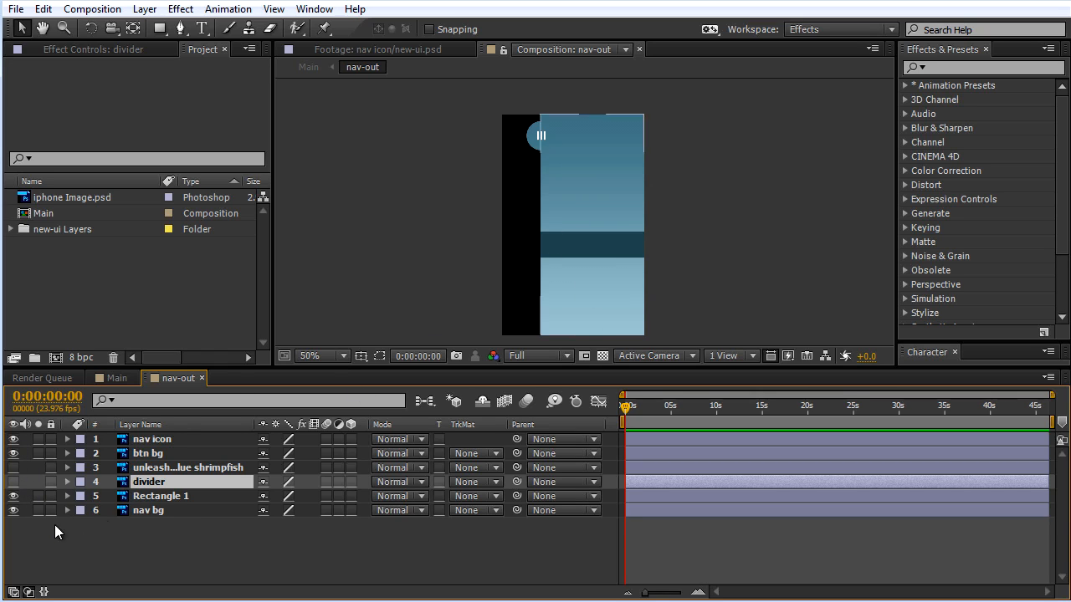
left_click(161, 496)
left_click(13, 496)
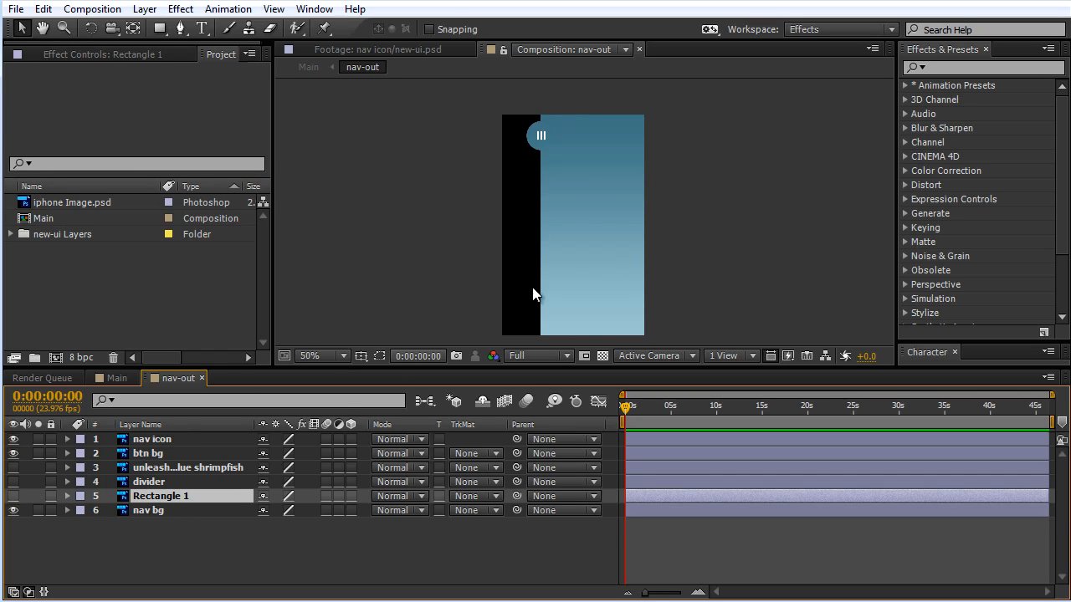
Step: Inspect how the btn bg circle and the nav bg panel sit together in nav-out, viewing them at 100%
left_click_drag(648, 204, 630, 189)
left_click(533, 153)
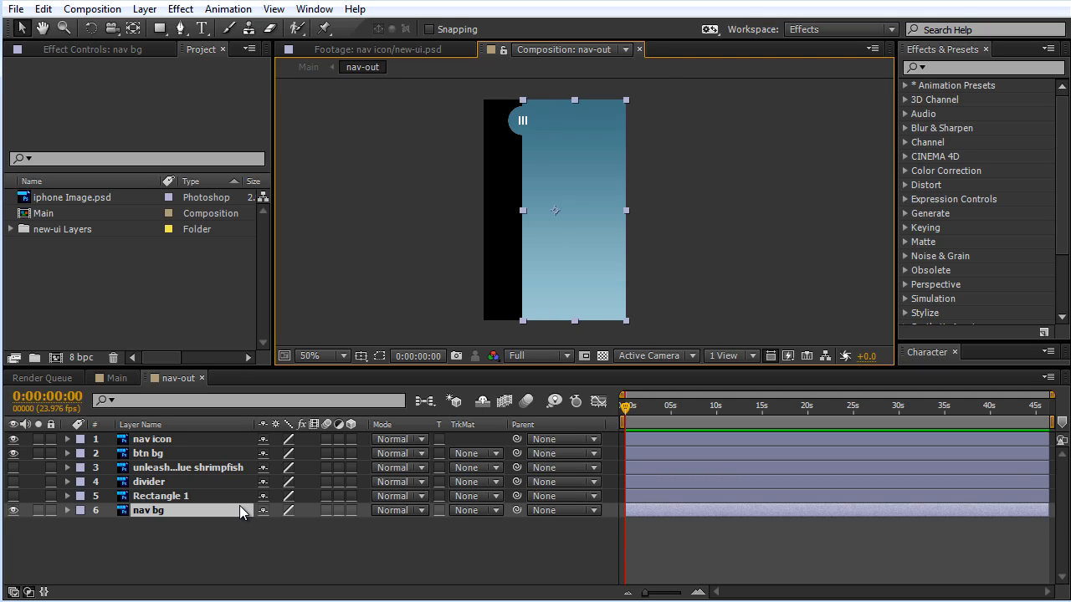
left_click(685, 229)
key("period")
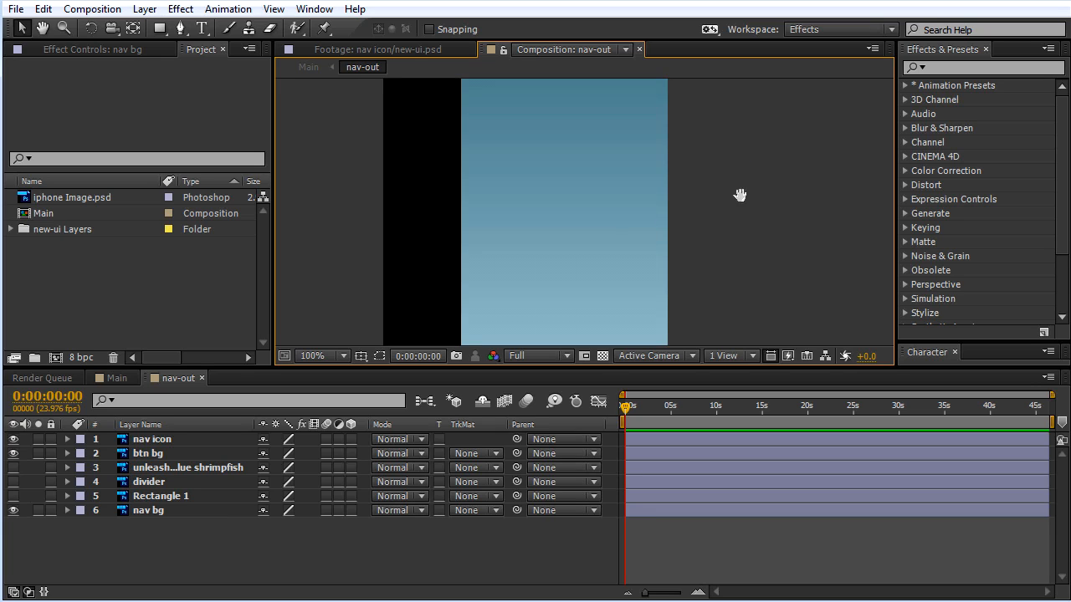
left_click(443, 152)
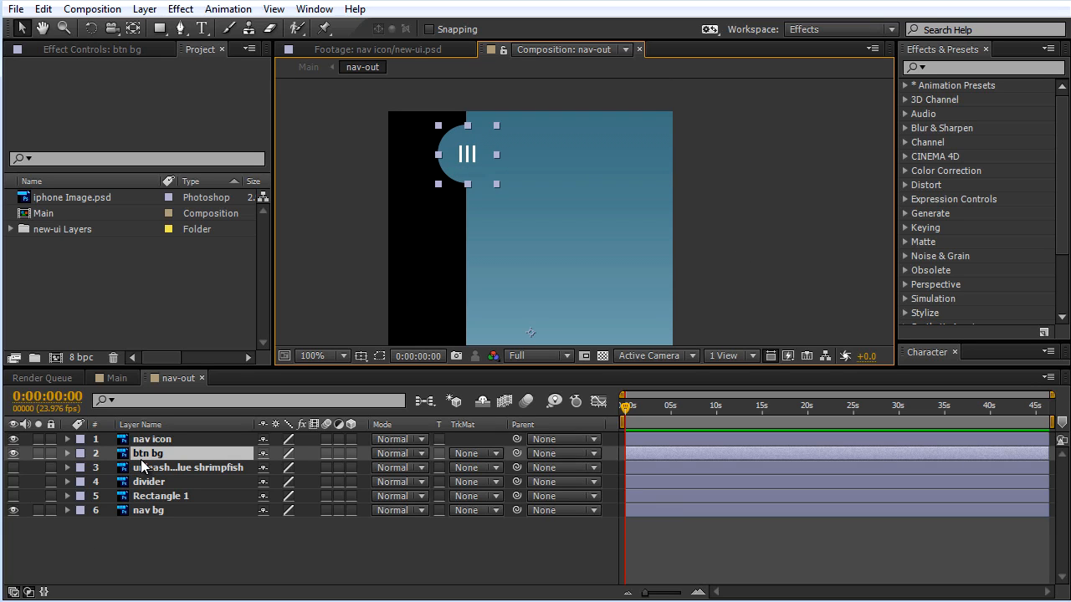
left_click(194, 555)
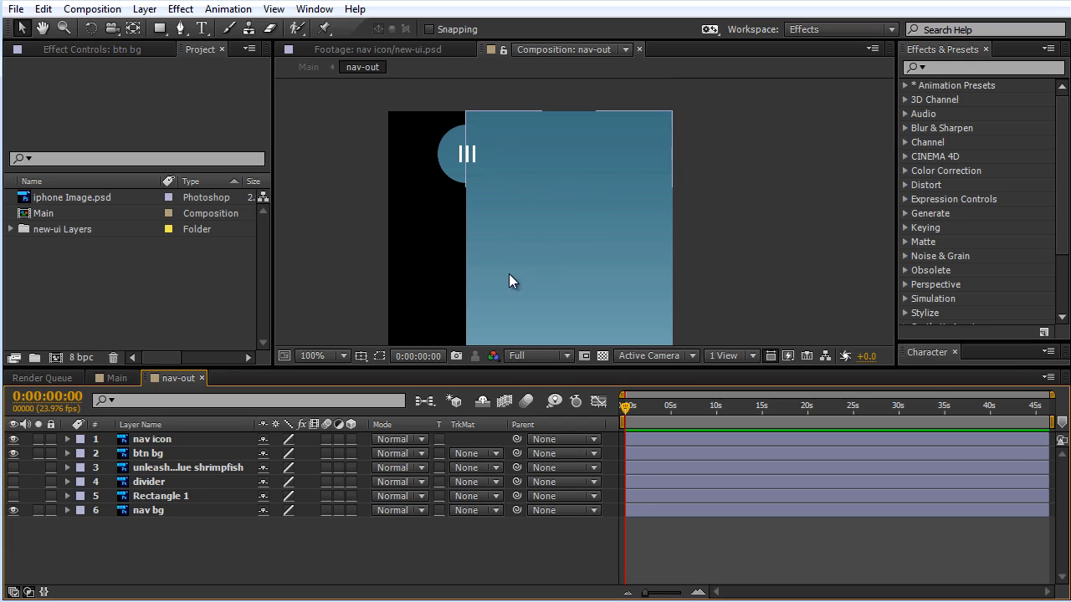
left_click(145, 510)
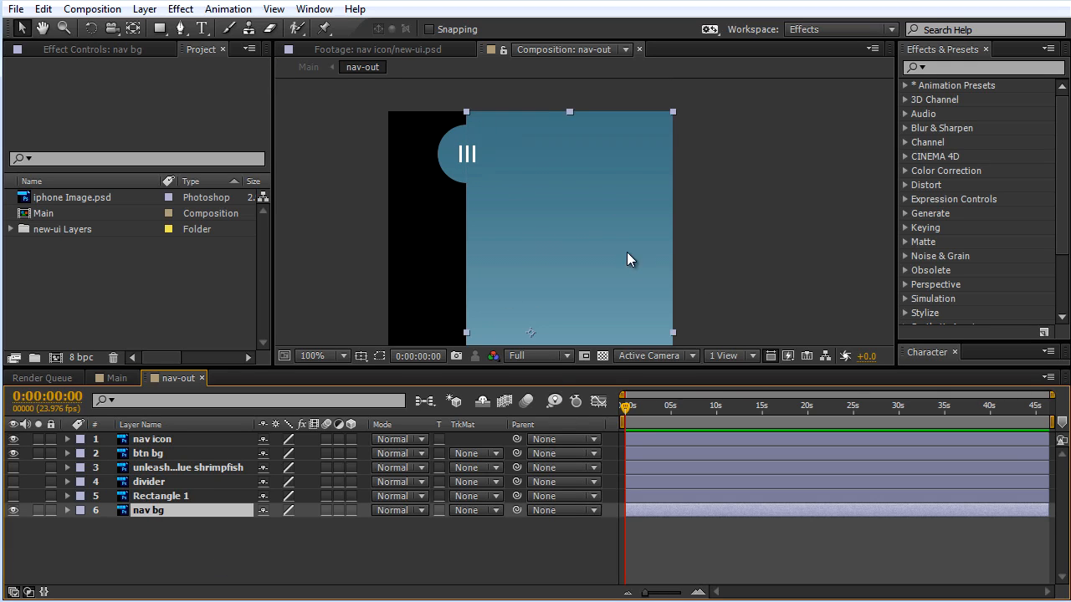
mouse_move(563, 247)
left_mouse_down()
mouse_move(605, 278)
mouse_move(534, 244)
mouse_move(611, 268)
mouse_move(548, 244)
left_mouse_up()
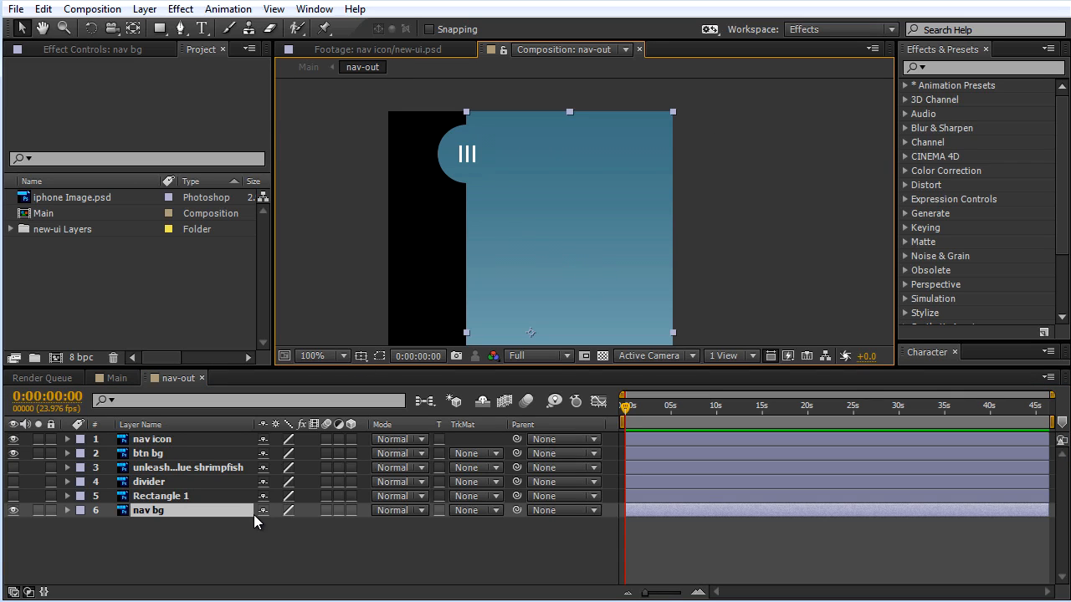
left_click(235, 540)
Step: Parent the btn bg layer to nav bg, test the link by moving nav bg, and undo that test move
left_click(150, 456)
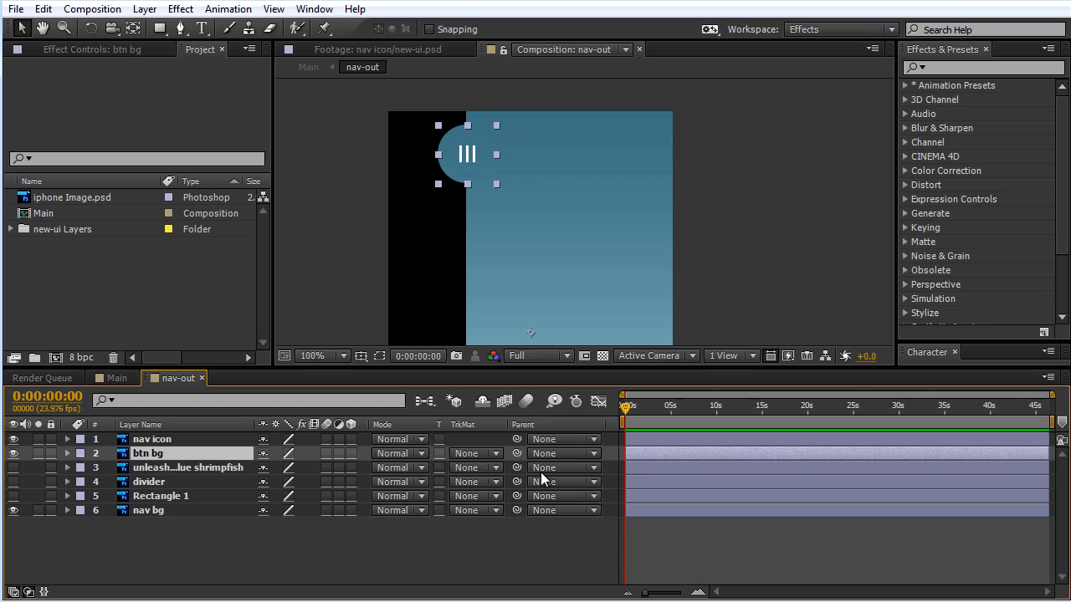
left_click_drag(517, 453, 160, 511)
left_click(160, 510)
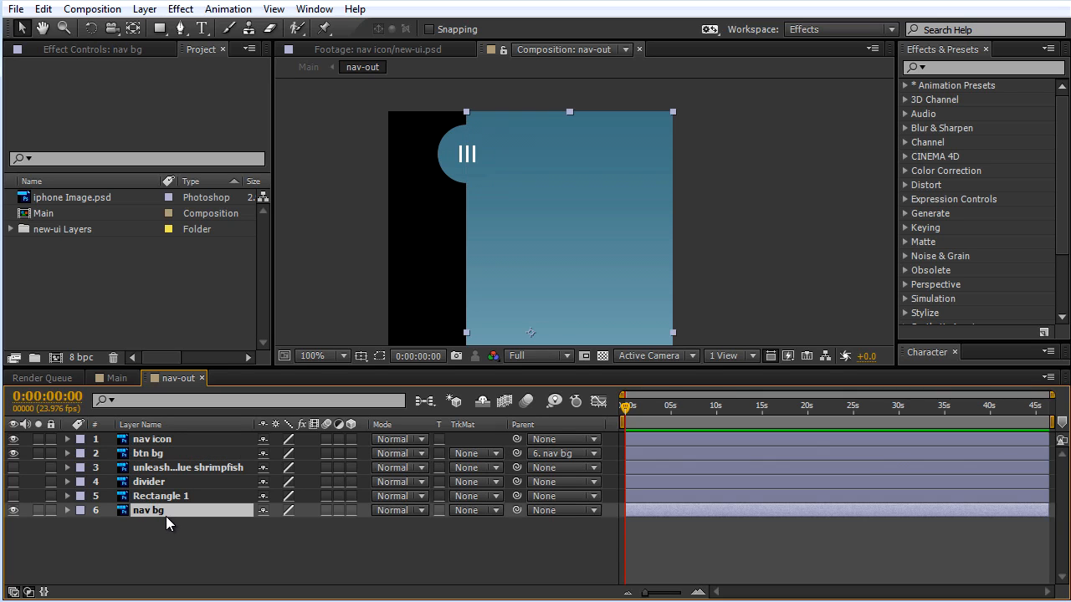
left_click_drag(614, 264, 583, 236)
key("ctrl+z")
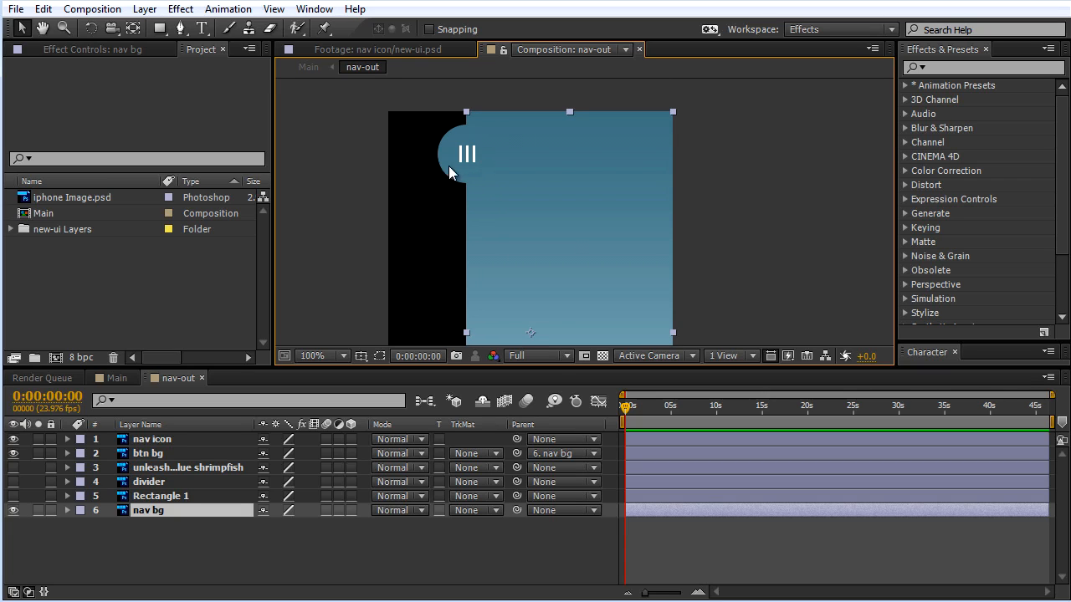
Step: Reveal the nav icon layer's Rotation, try rotating it to 59° about its current anchor point, and undo the rotation
left_click(154, 439)
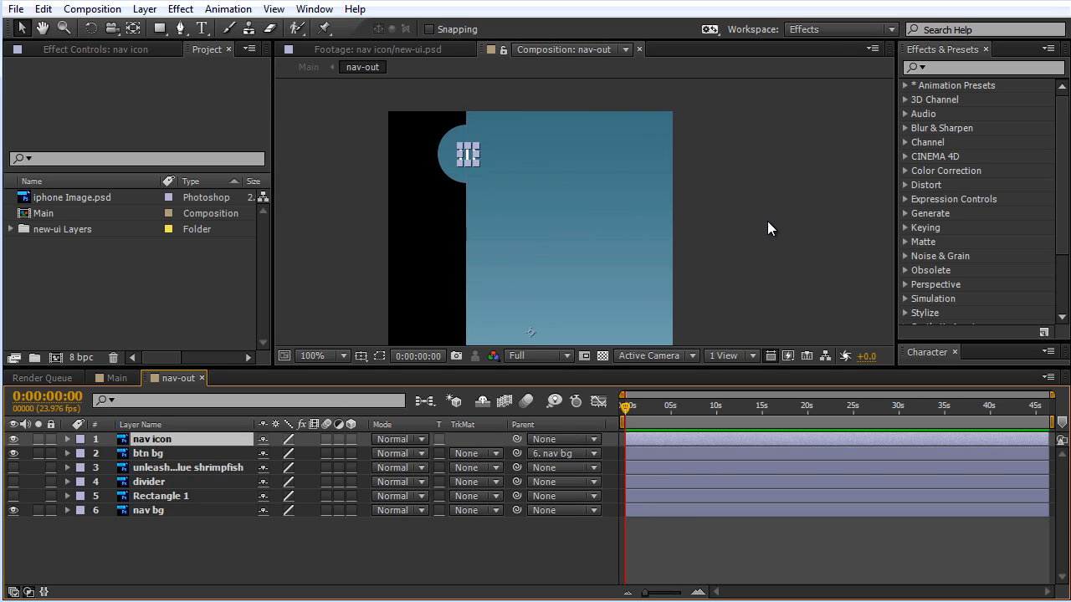
left_click_drag(767, 220, 763, 162)
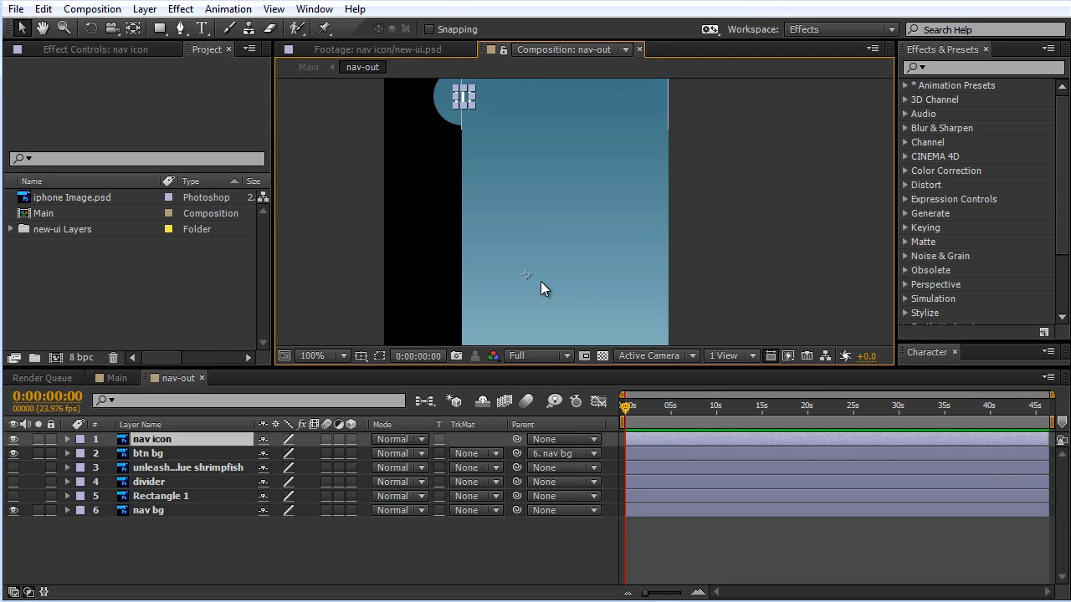
left_click(177, 439)
key("r")
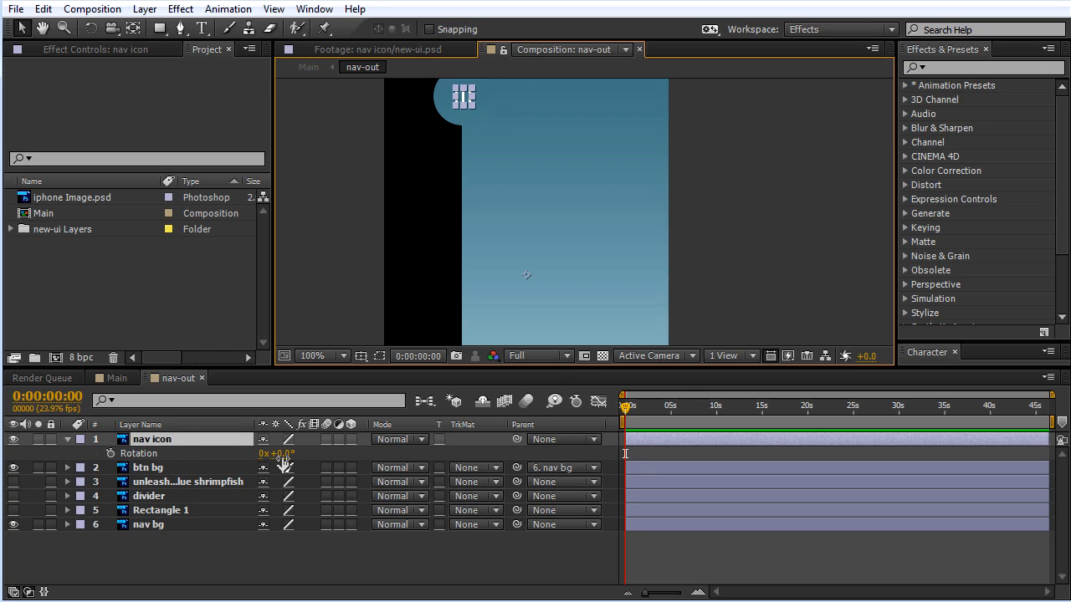
mouse_move(279, 454)
left_mouse_down()
mouse_move(322, 449)
mouse_move(236, 450)
mouse_move(286, 441)
left_mouse_up()
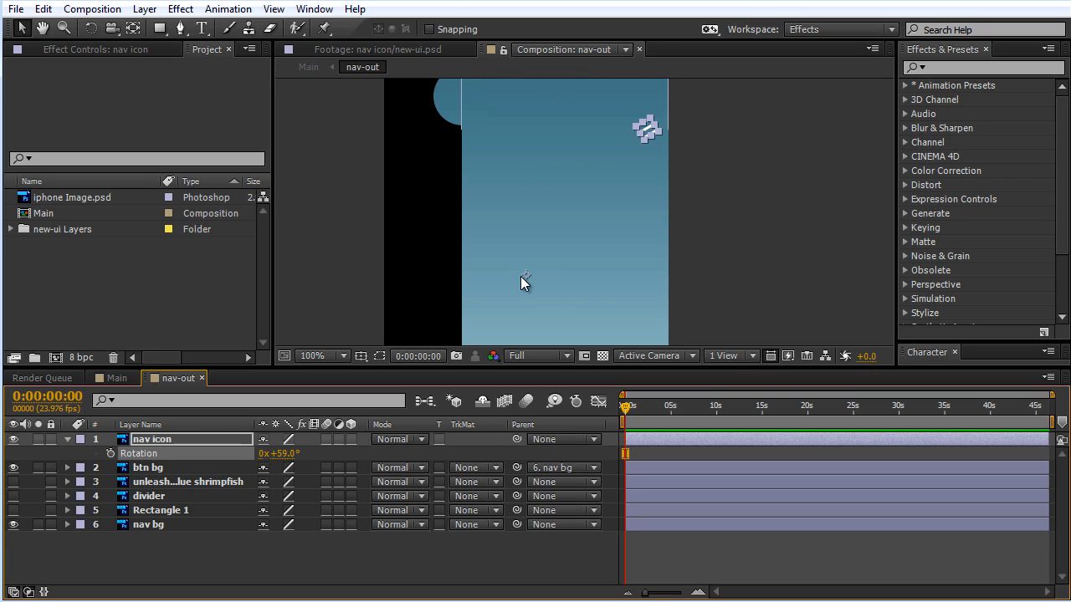
key("ctrl+z")
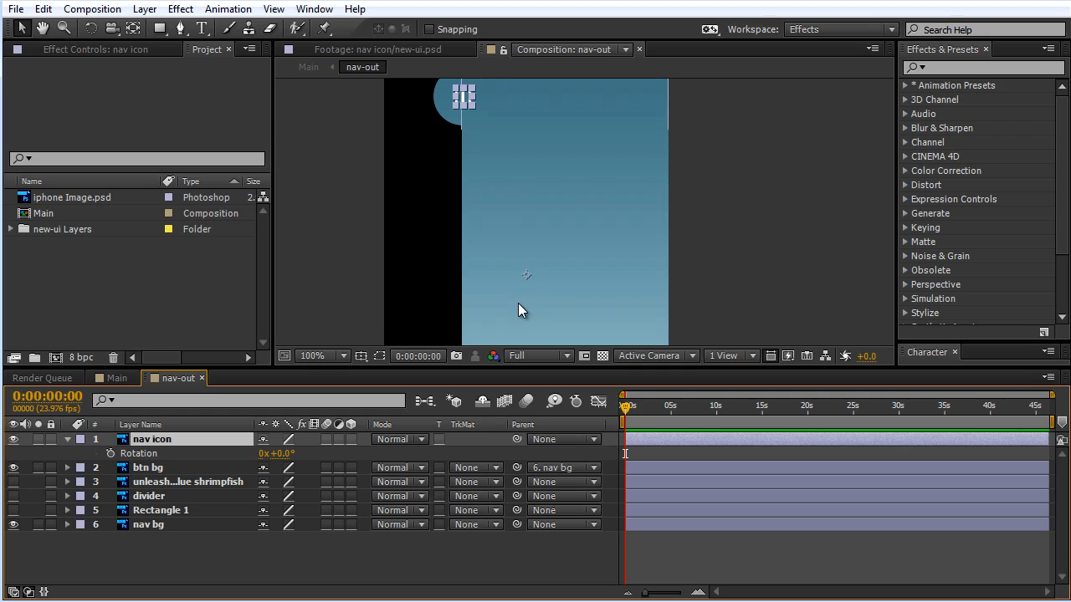
Step: Move the nav icon layer's anchor point to the centre of the three-bar icon with the Pan Behind tool
left_click(132, 29)
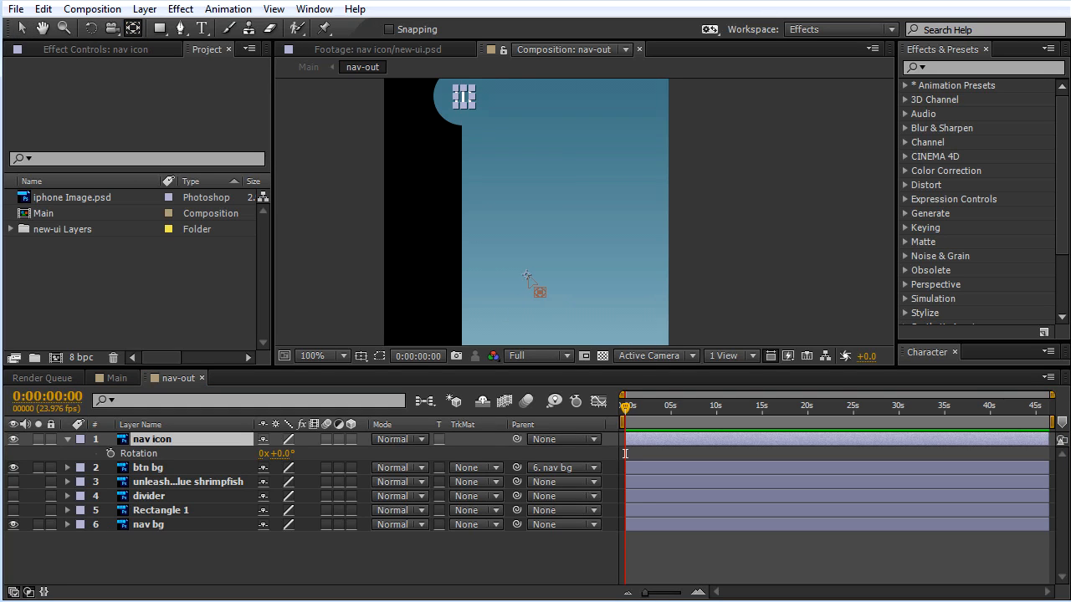
left_click(527, 277)
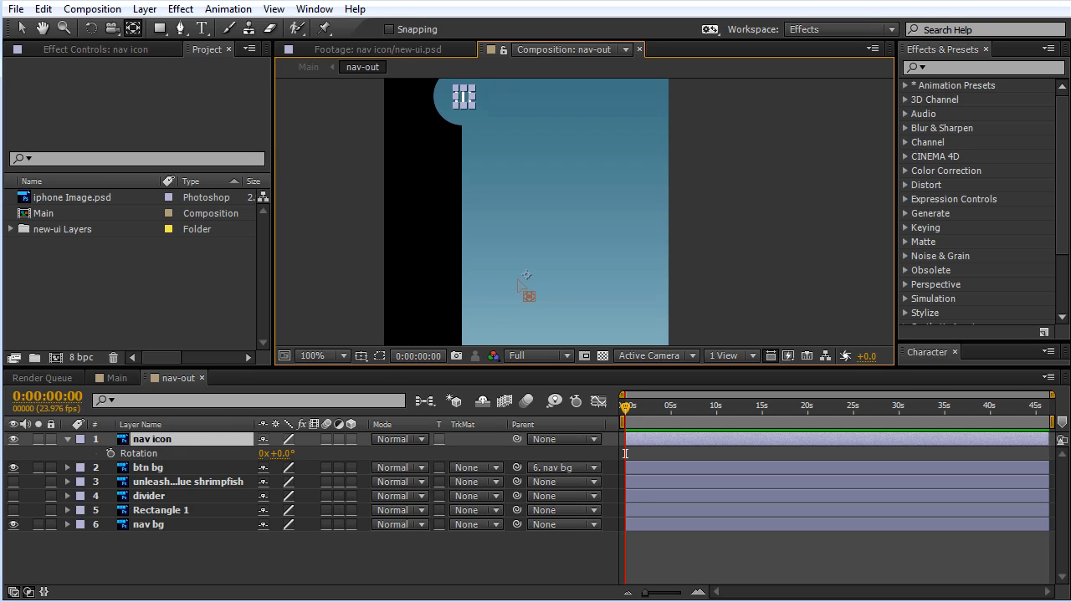
left_click_drag(526, 276, 682, 311)
scroll(485, 106, "up", 2)
left_click_drag(552, 146, 670, 338)
left_click_drag(515, 138, 562, 230)
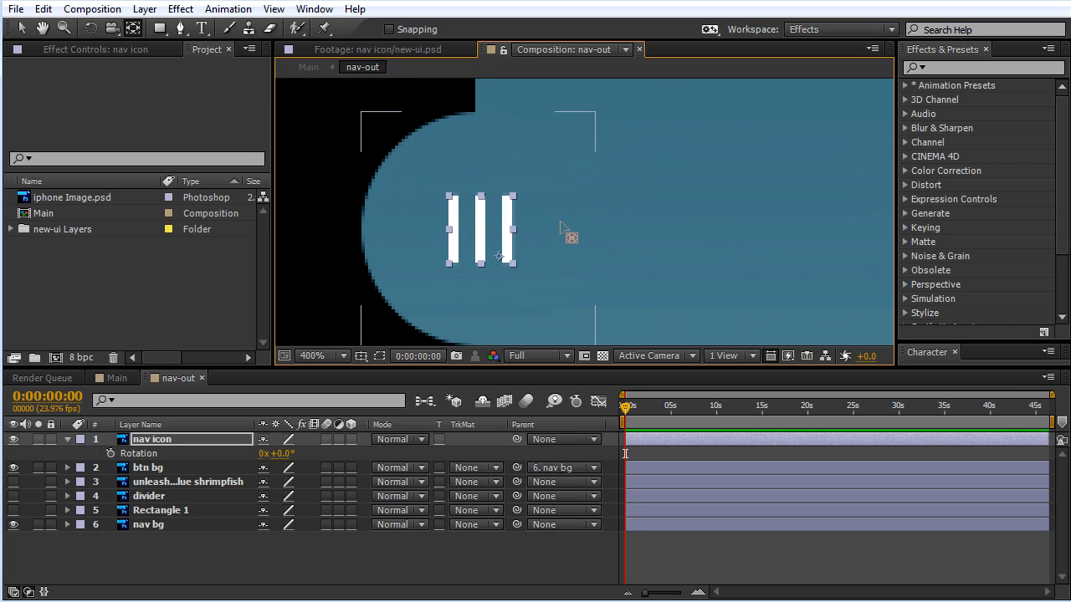
left_click_drag(501, 258, 482, 233)
key("comma")
left_click_drag(670, 237, 586, 179)
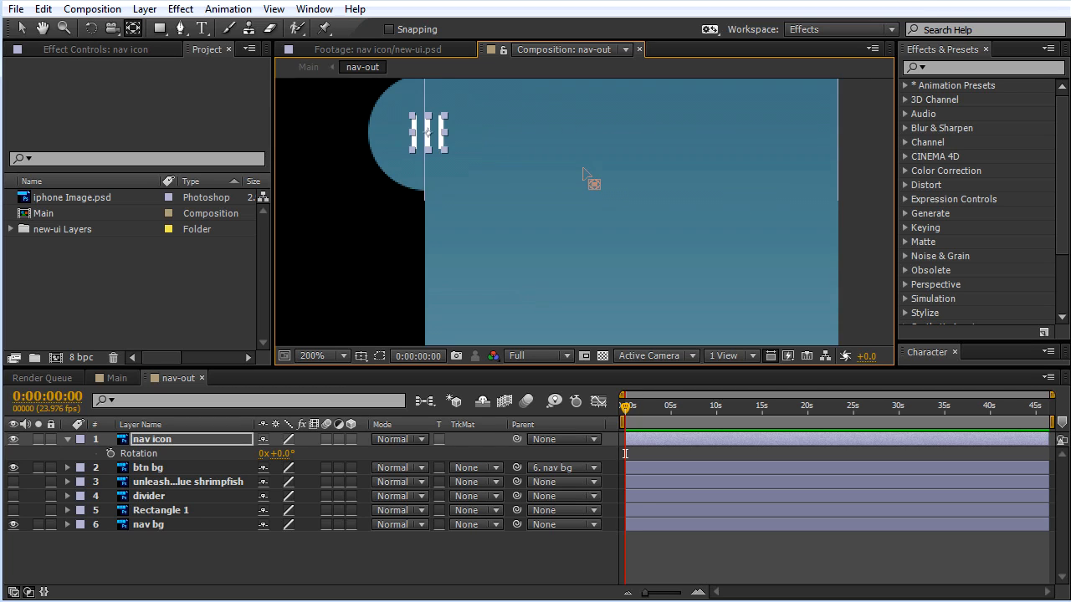
key("comma")
key("v")
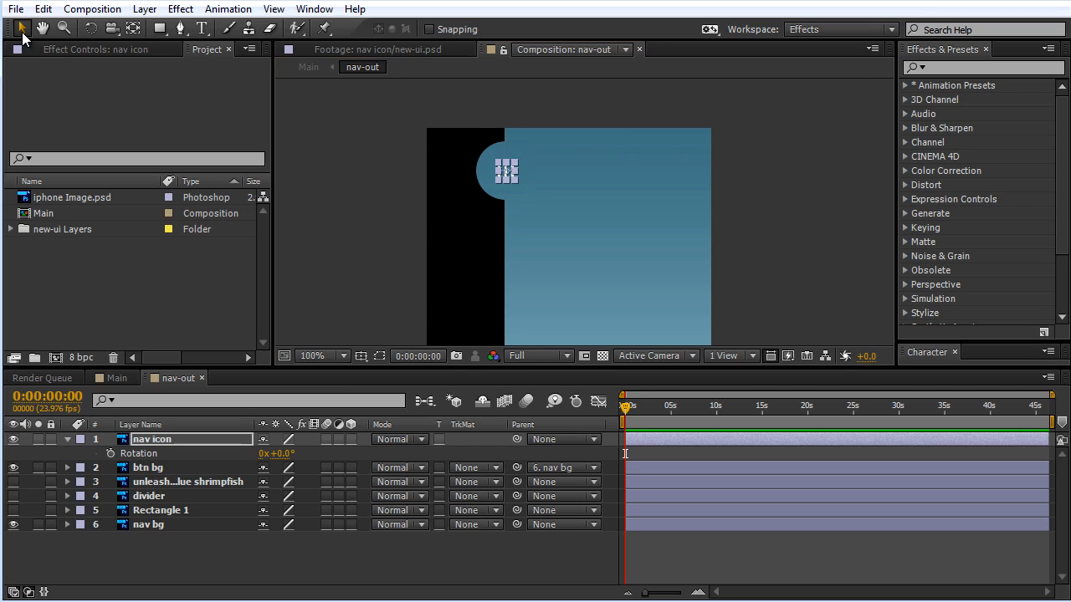
Step: Parent the nav icon layer to nav bg, test the link by moving nav bg, and undo that test move
left_click_drag(756, 217, 697, 201)
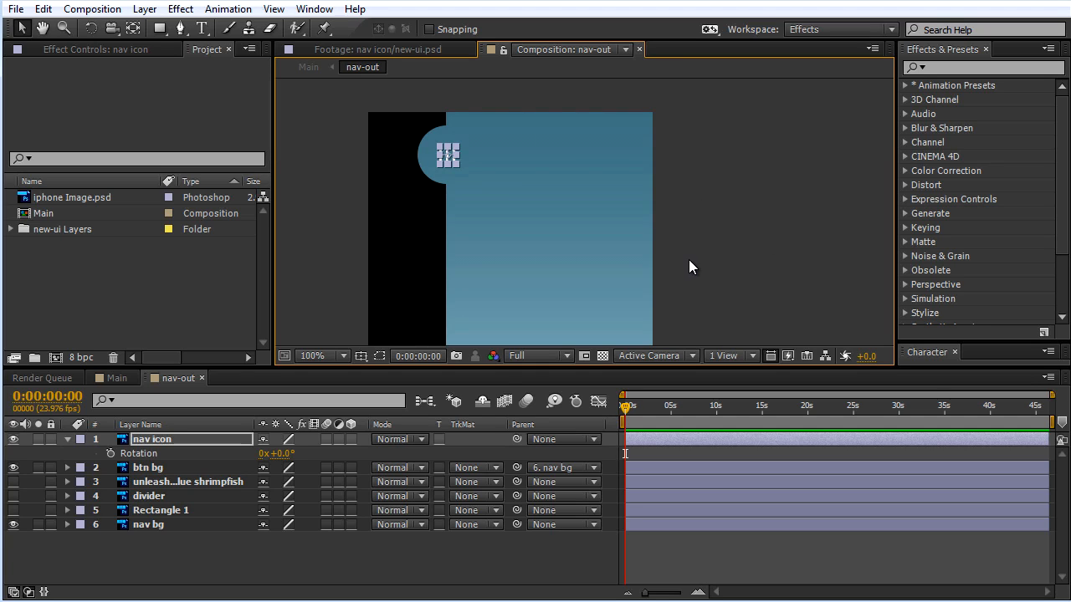
left_click_drag(515, 440, 155, 527)
left_click(753, 203)
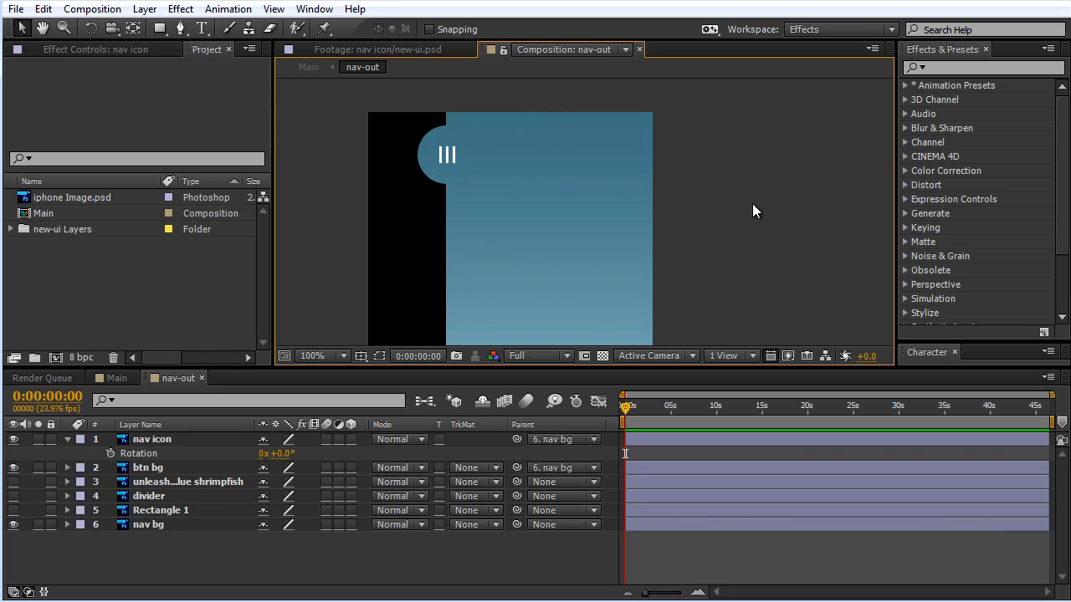
left_click_drag(739, 238, 726, 200)
key("comma")
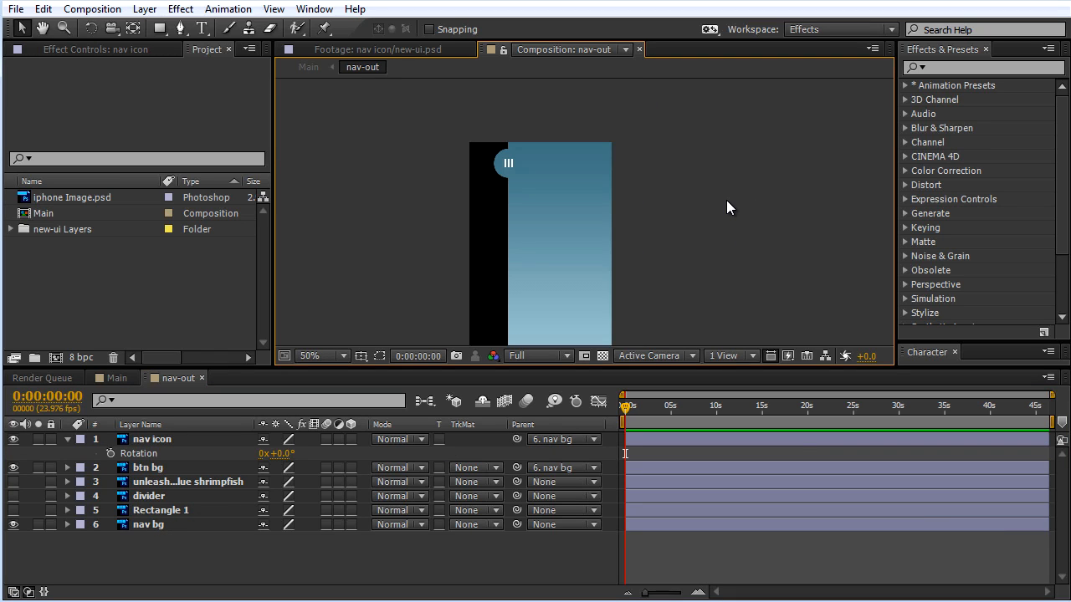
left_click(174, 529)
left_click_drag(582, 251, 609, 258)
key("ctrl+z")
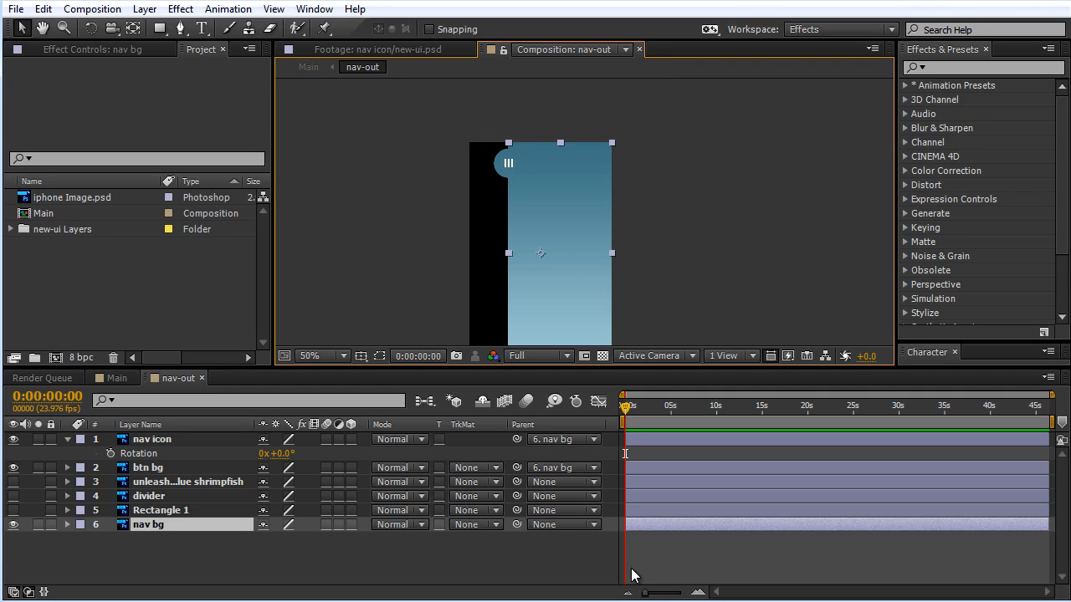
Step: Reveal nav bg's Position and set its first keyframe at 0:00:01:00
left_click_drag(646, 595, 679, 559)
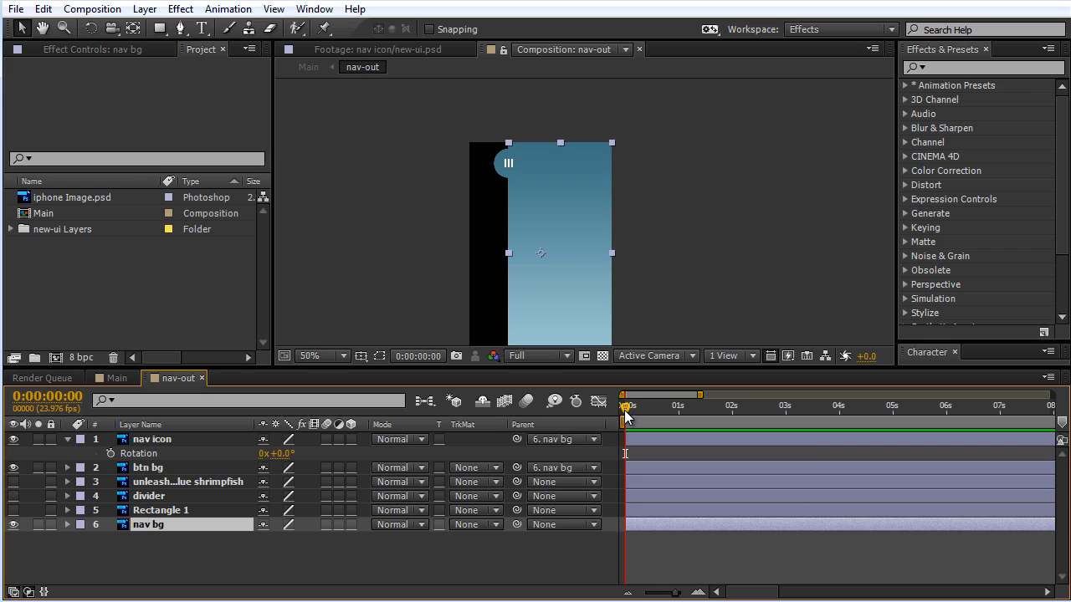
left_click_drag(624, 410, 678, 432)
left_click(68, 440)
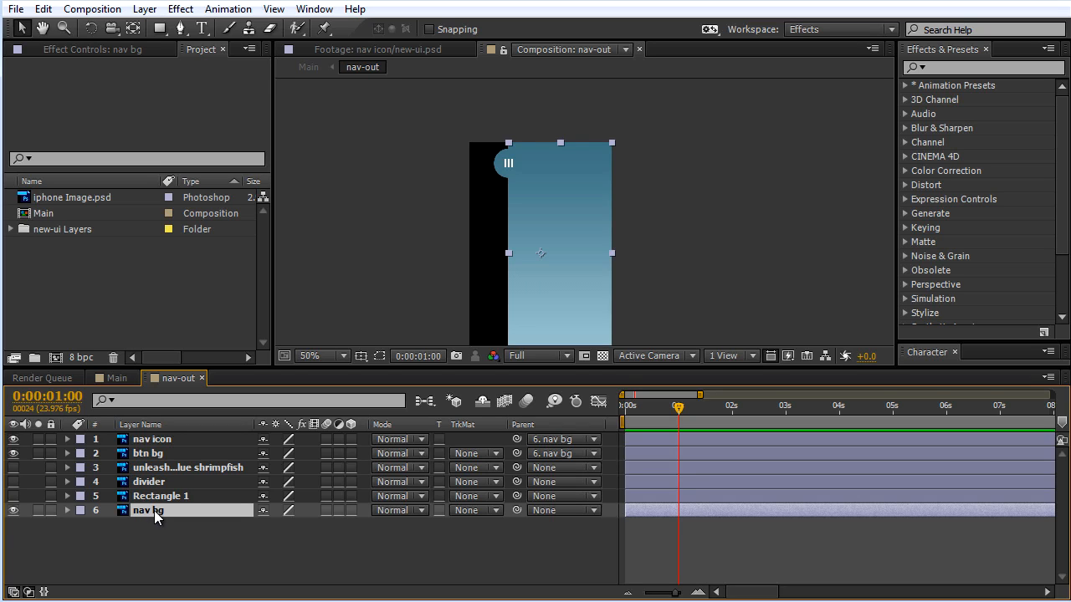
key("p")
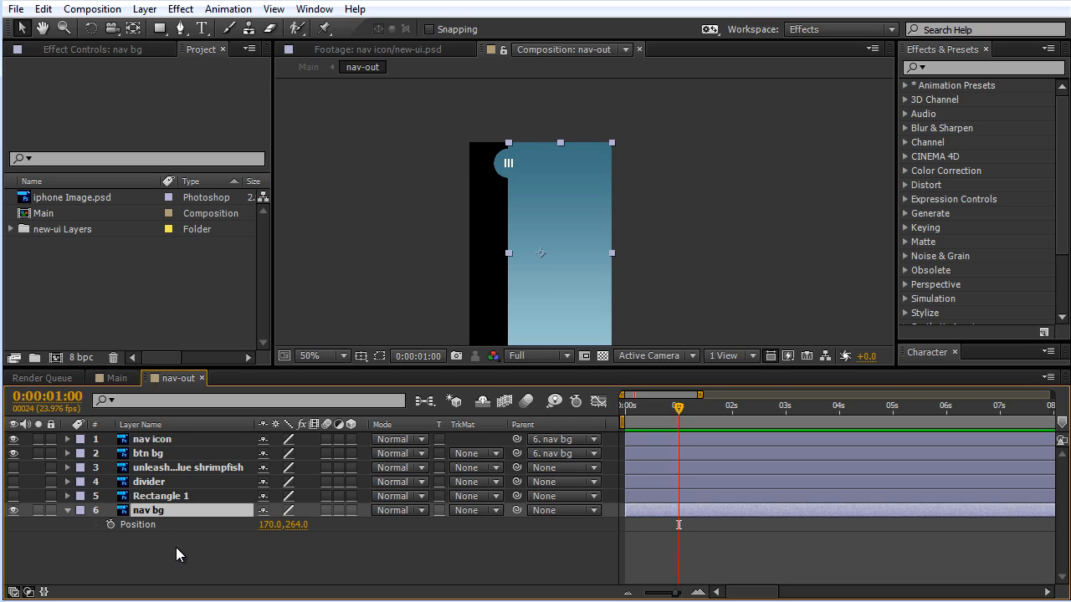
key("equal")
key("equal")
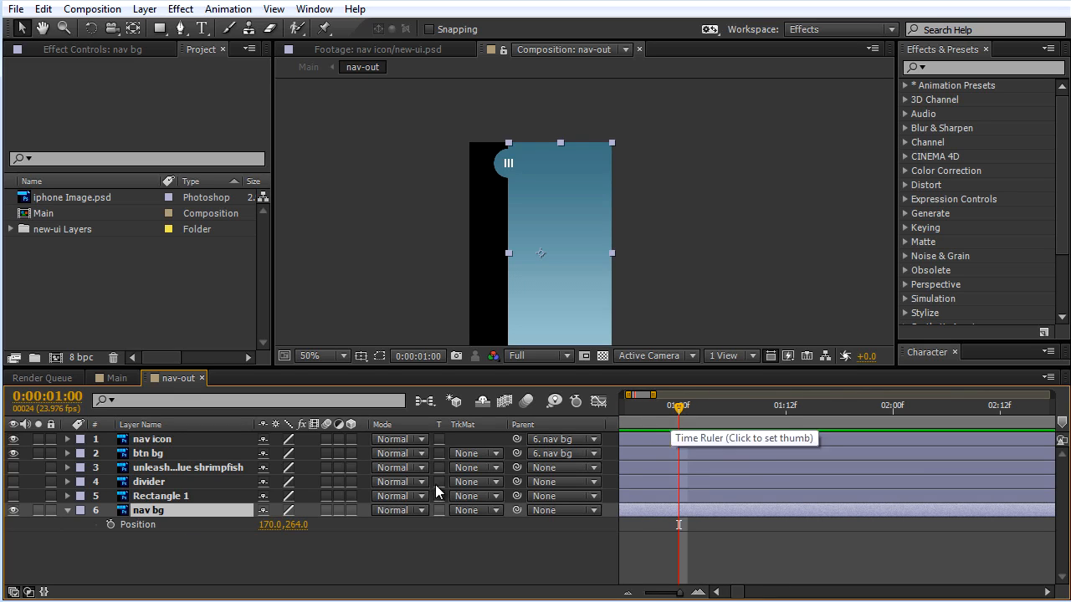
left_click(110, 525)
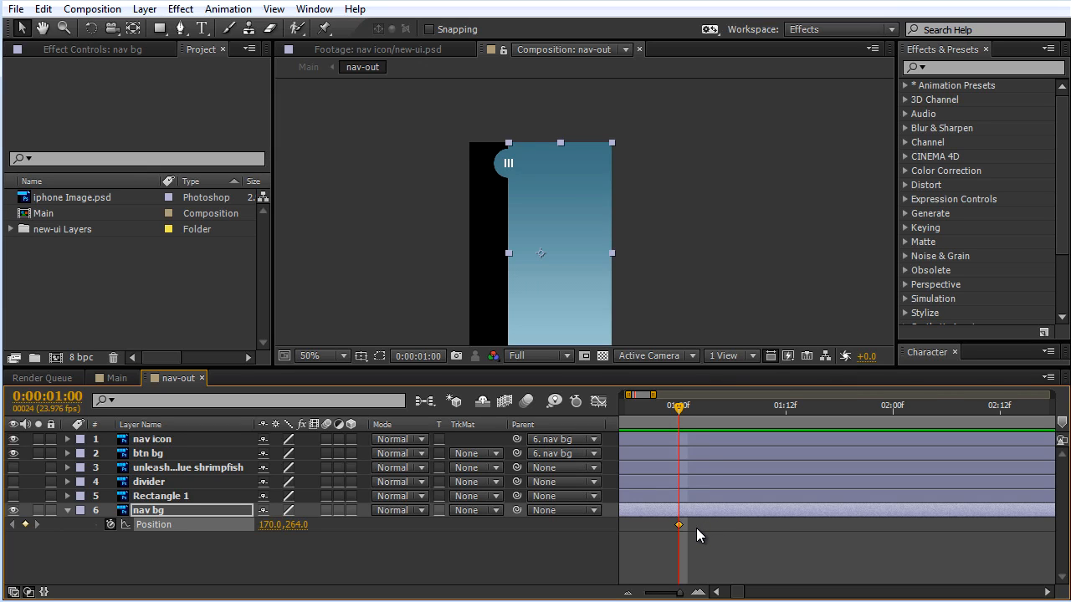
Step: Add a second nav bg Position keyframe at 0:00:01:06, keeping the panel in its open position
key("Page_Down")
key("Page_Down")
key("Page_Down")
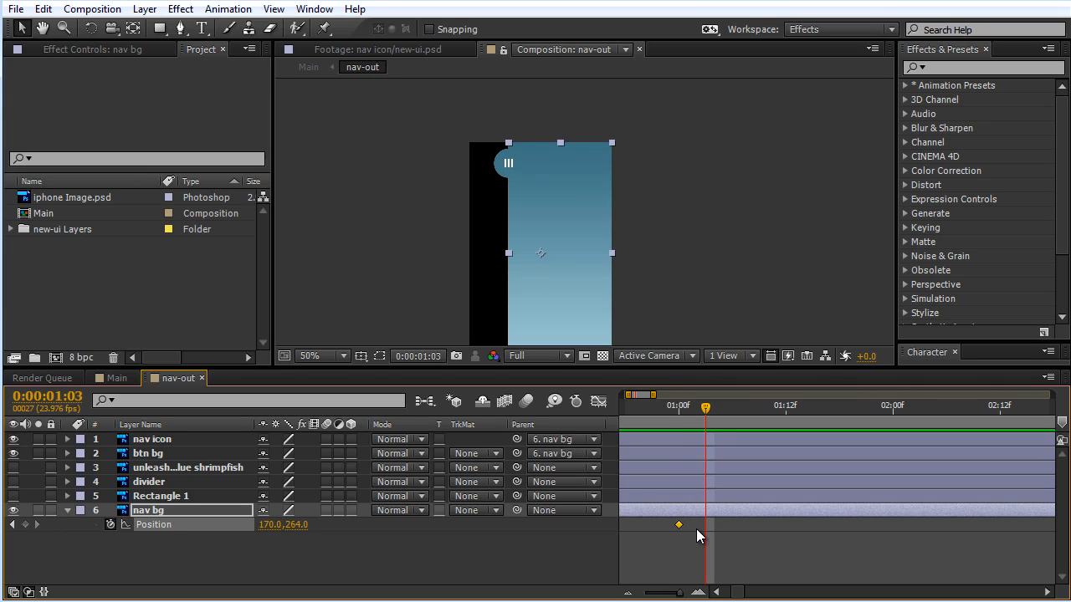
key("Page_Down")
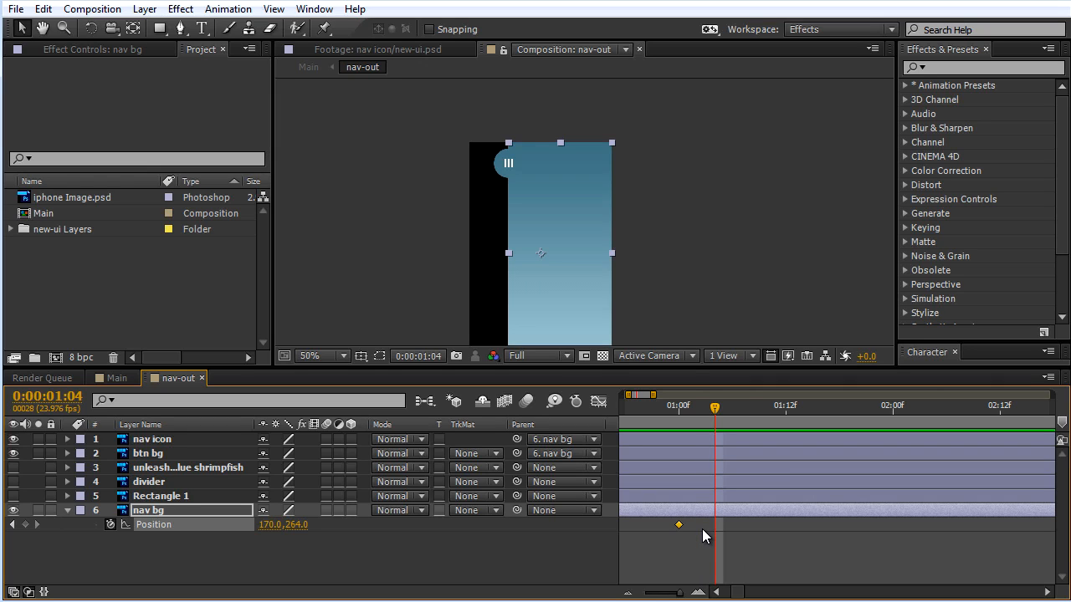
key("Page_Up")
key("Page_Up")
key("Page_Up")
key("Page_Up")
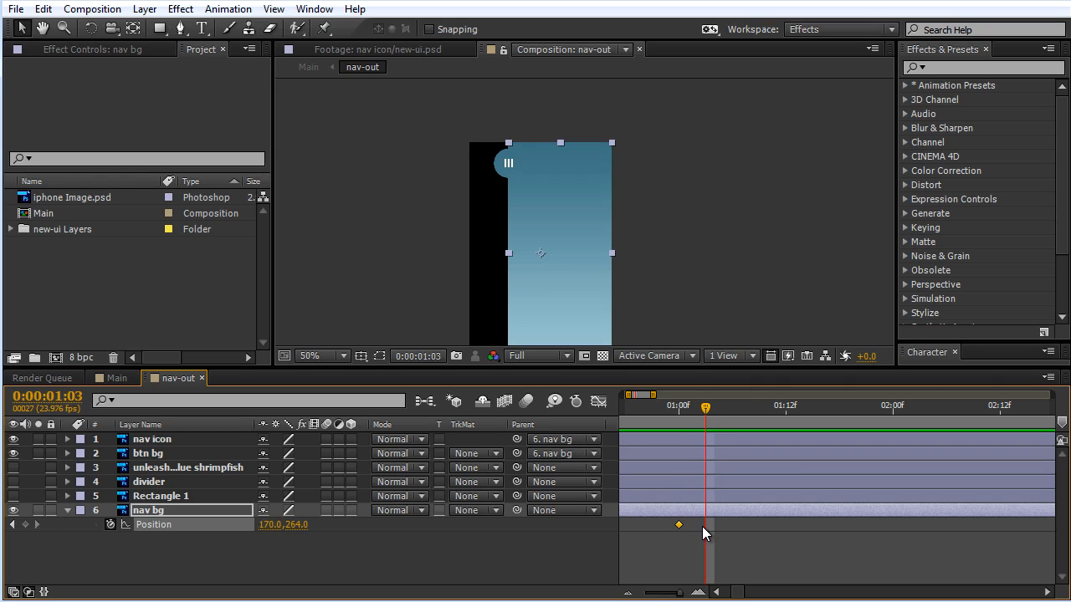
key("Page_Down")
key("Page_Down")
key("Page_Down")
key("Page_Down")
key("Page_Down")
key("Page_Down")
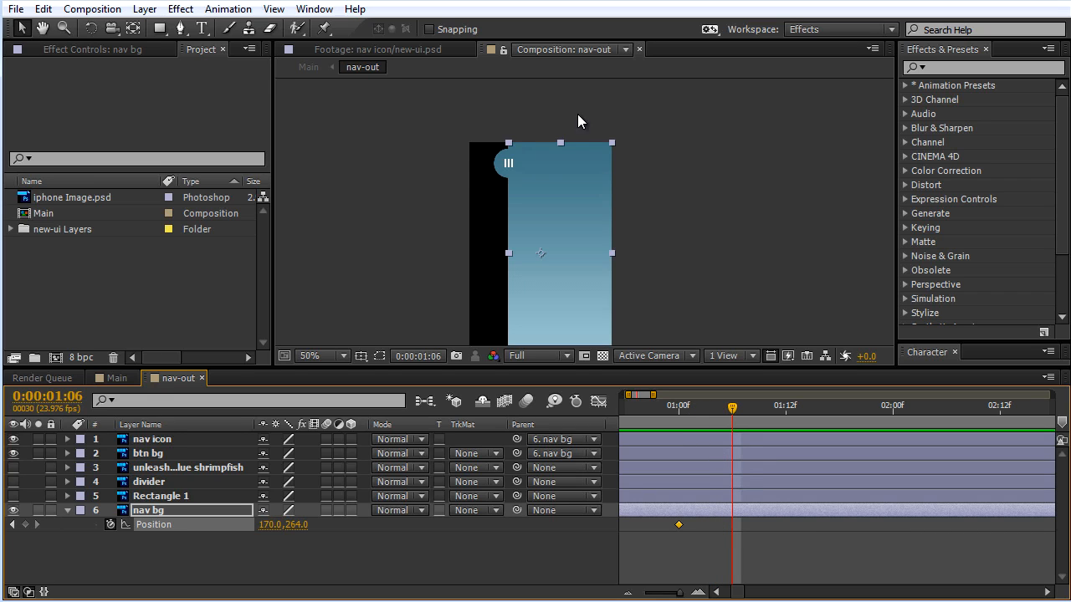
left_click(26, 526)
Step: At the 0:00:01:00 keyframe, move nav bg horizontally to Position 392, 264 so only its edge and button remain in frame
left_click_drag(735, 412, 677, 439)
left_click(678, 527)
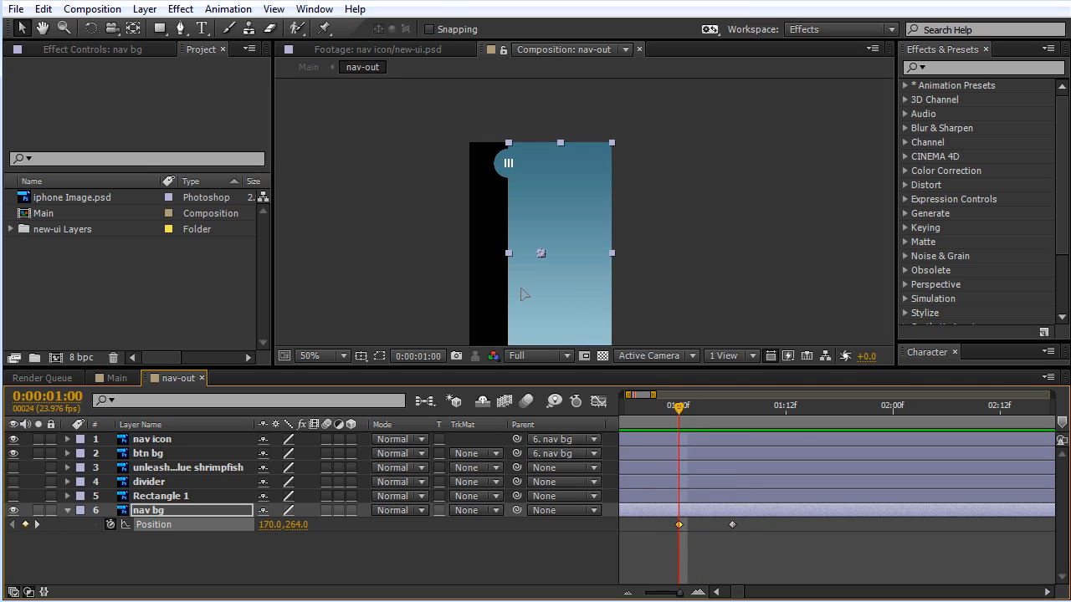
left_click_drag(520, 294, 615, 299)
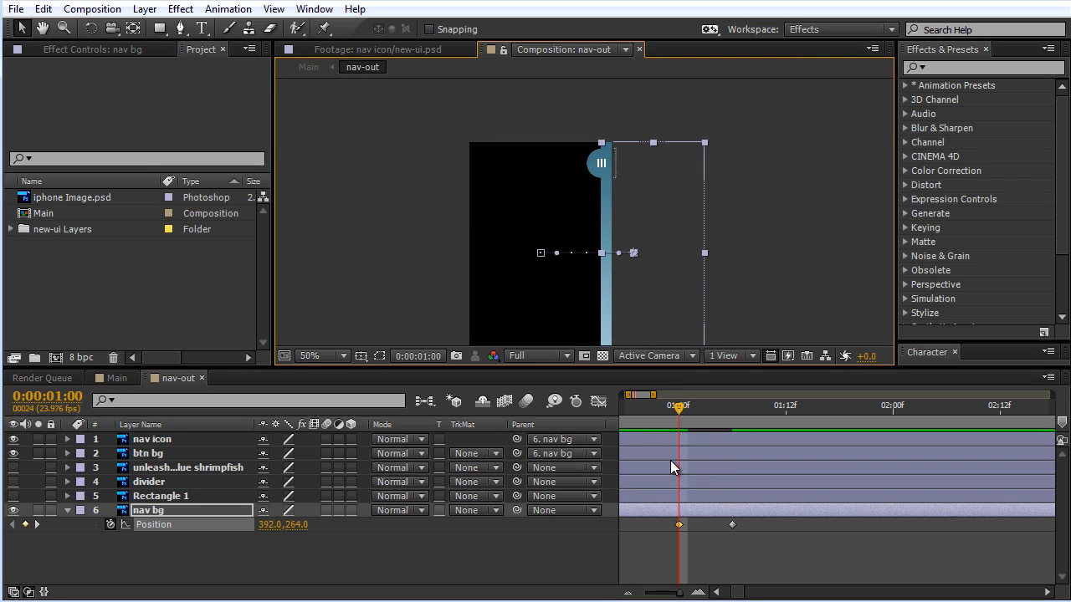
Step: End the work area at about 0:00:02:00 and preview the nav bg slide-out animation
left_click_drag(680, 593, 675, 594)
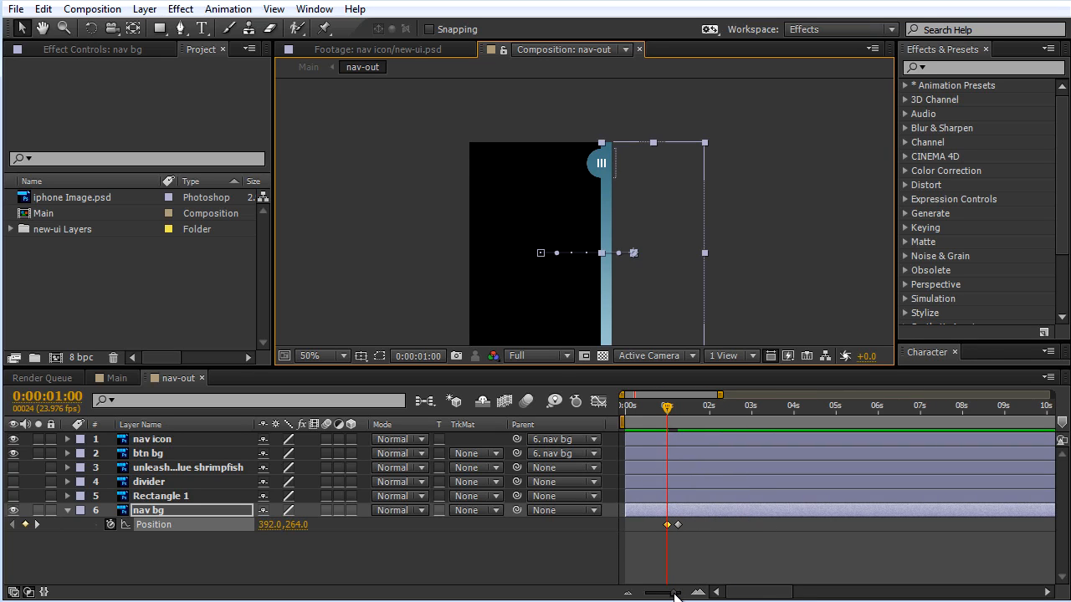
left_click_drag(687, 404, 710, 419)
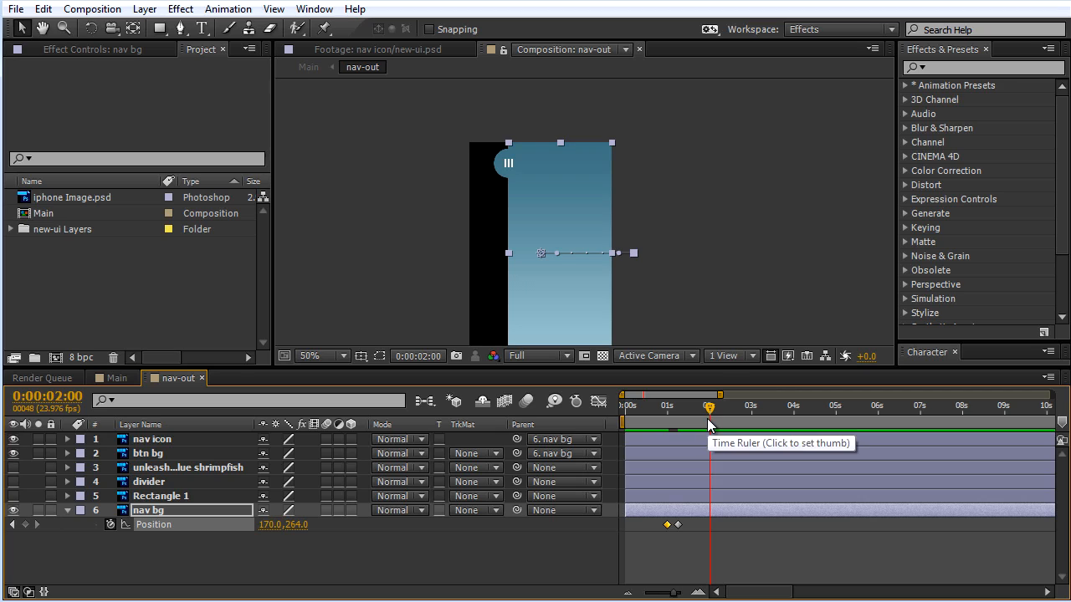
key("n")
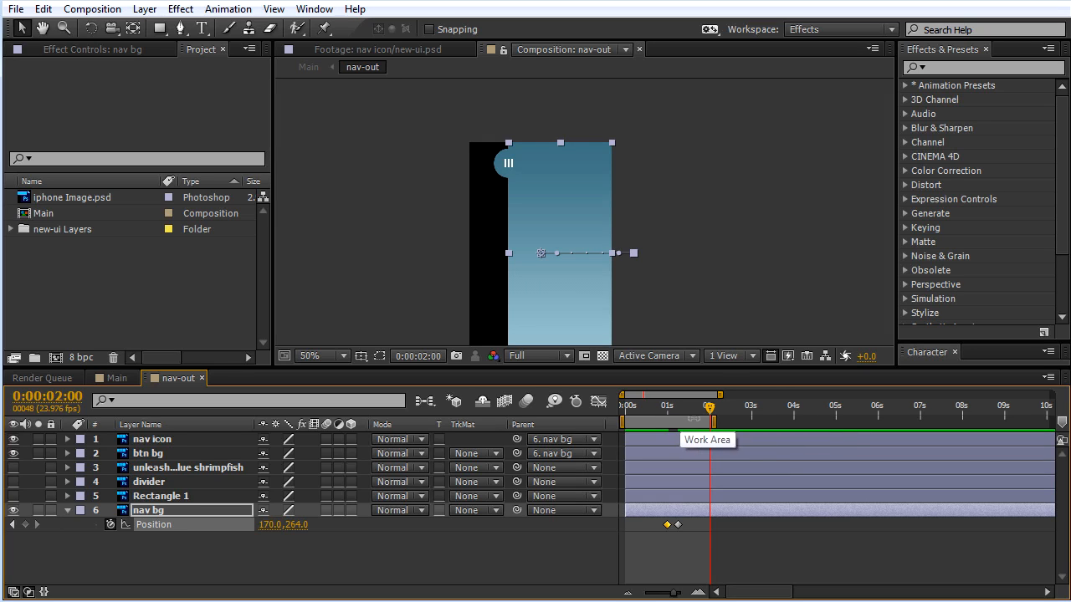
left_click_drag(638, 407, 649, 410)
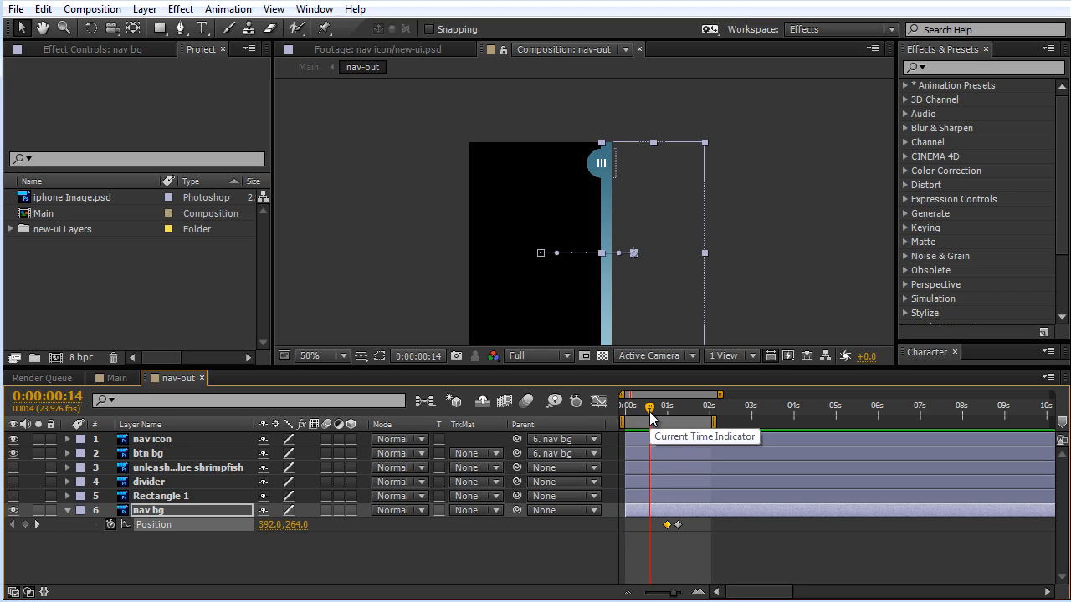
key("KP_0")
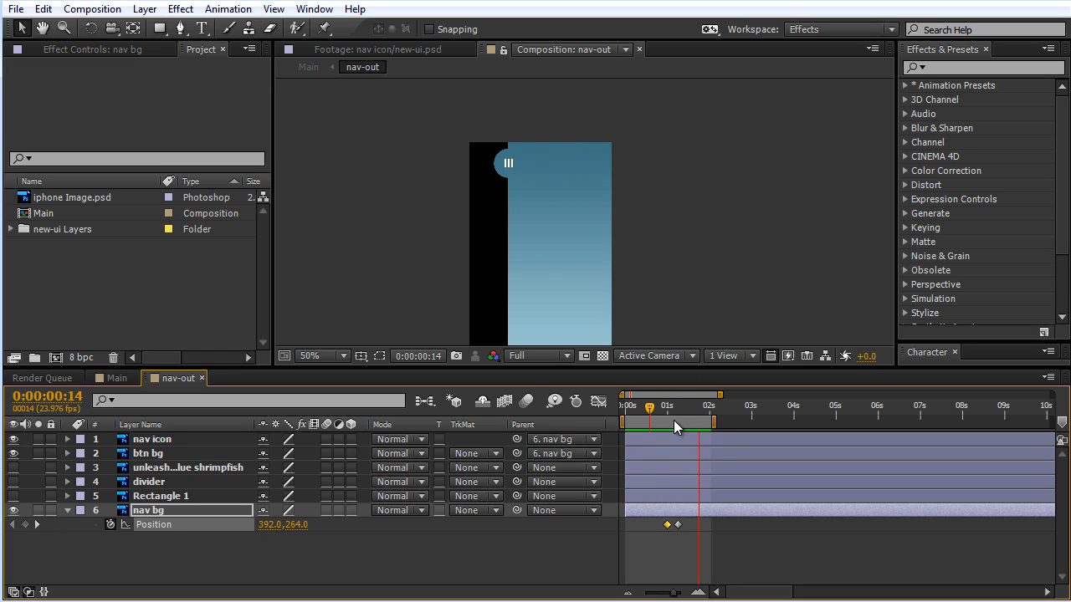
Step: Apply Easy Ease to nav bg's Position keyframe at 0:00:01:06 and preview the eased slide
left_click_drag(671, 414, 678, 407)
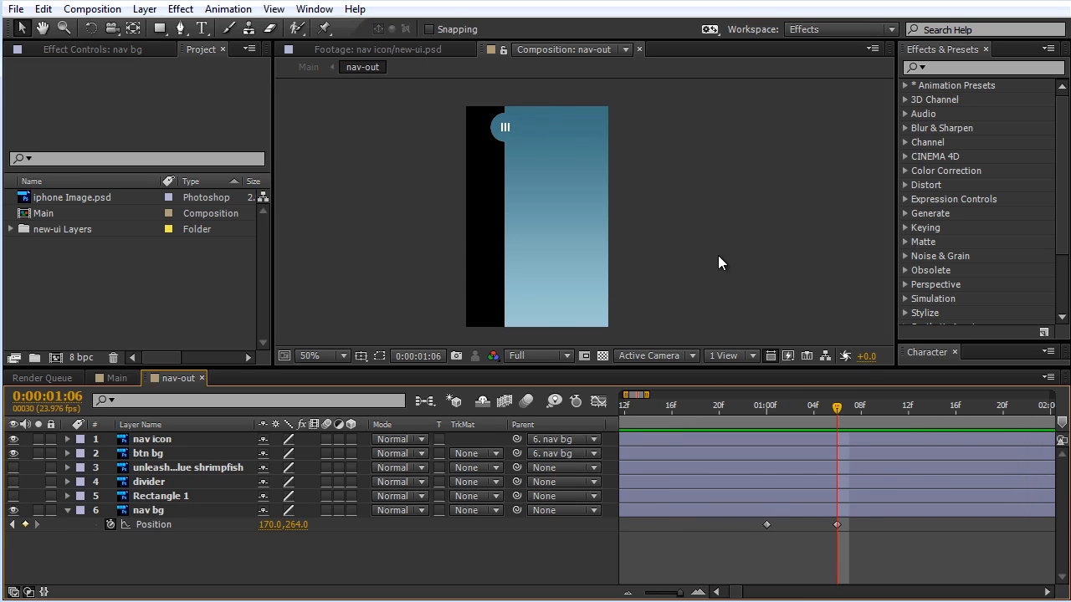
left_click(837, 525)
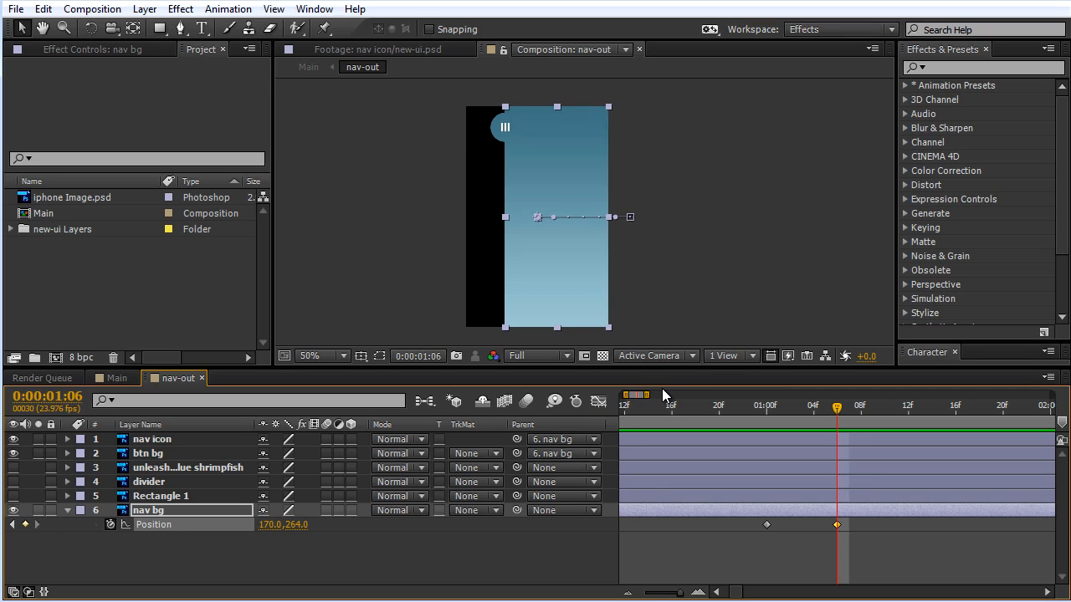
key("F9")
key("F2")
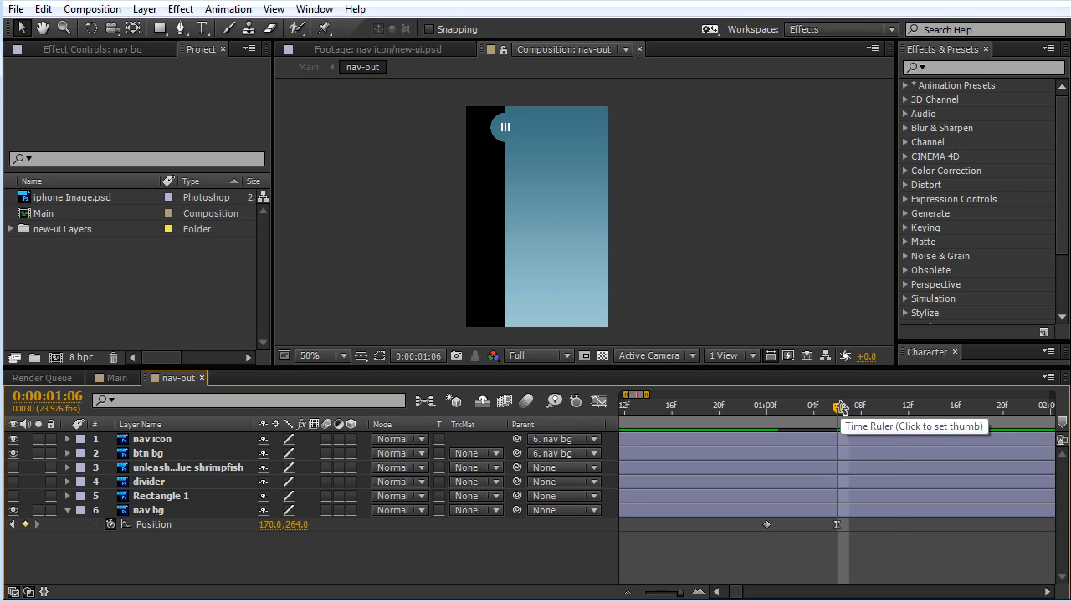
key("space")
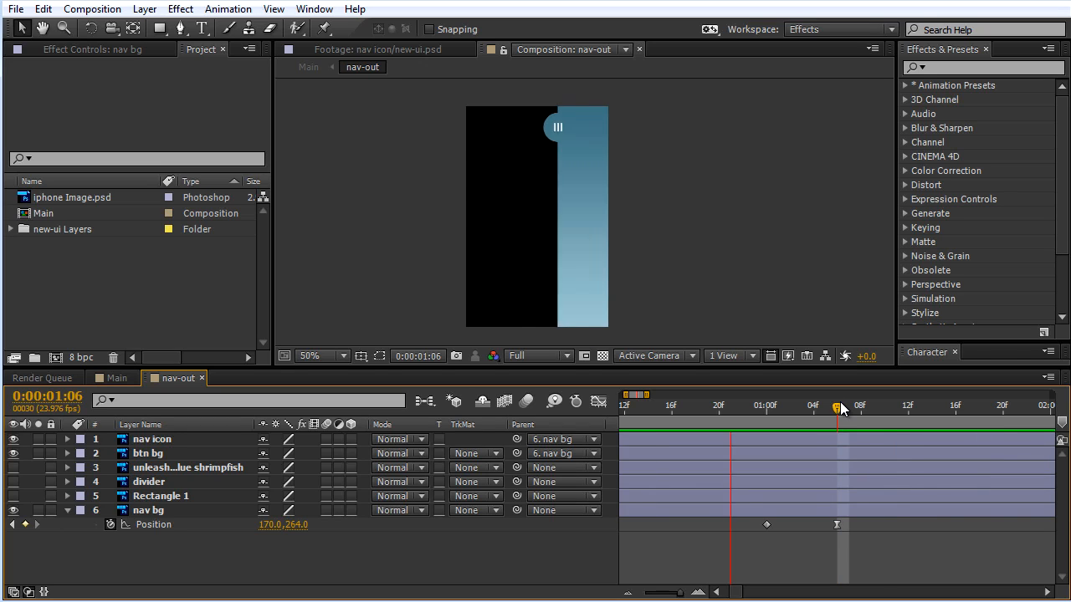
key("space")
key("space")
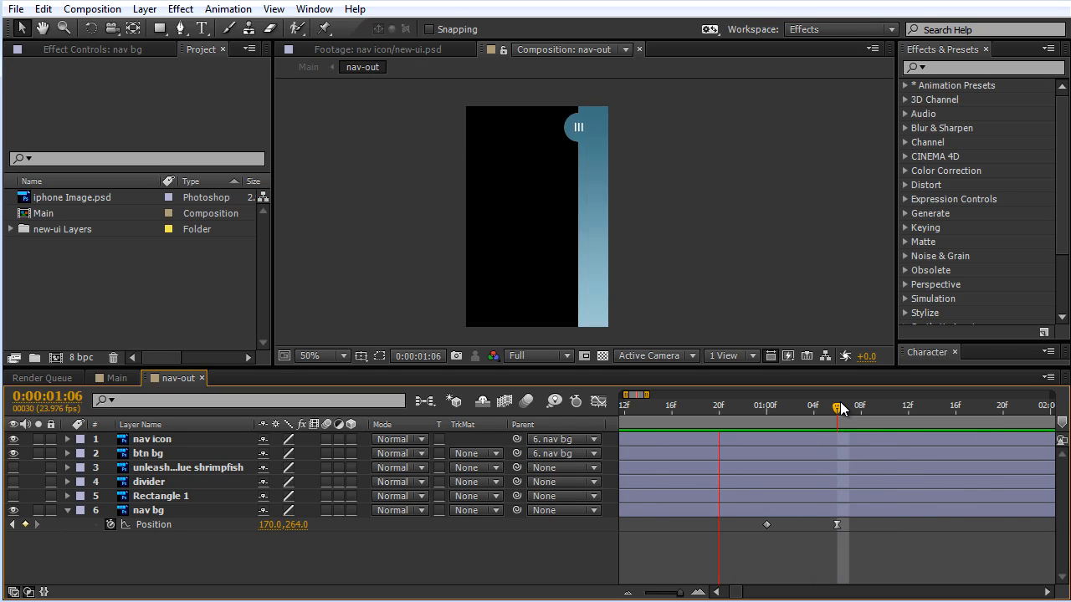
Step: Show nav bg's Position animation in the Graph Editor and switch it to the value graph
left_click(836, 524)
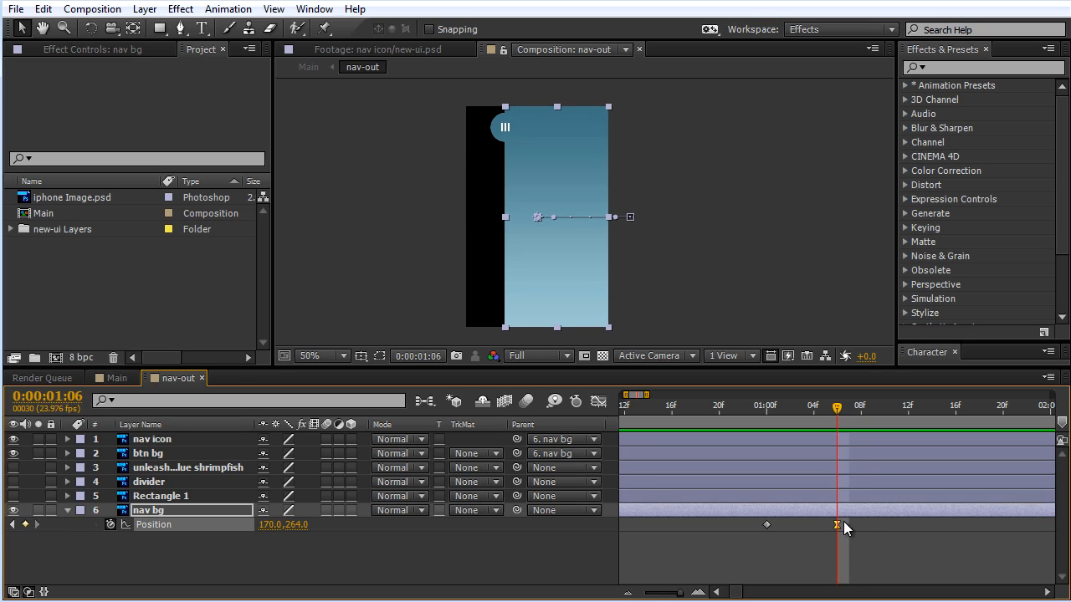
left_click(598, 404)
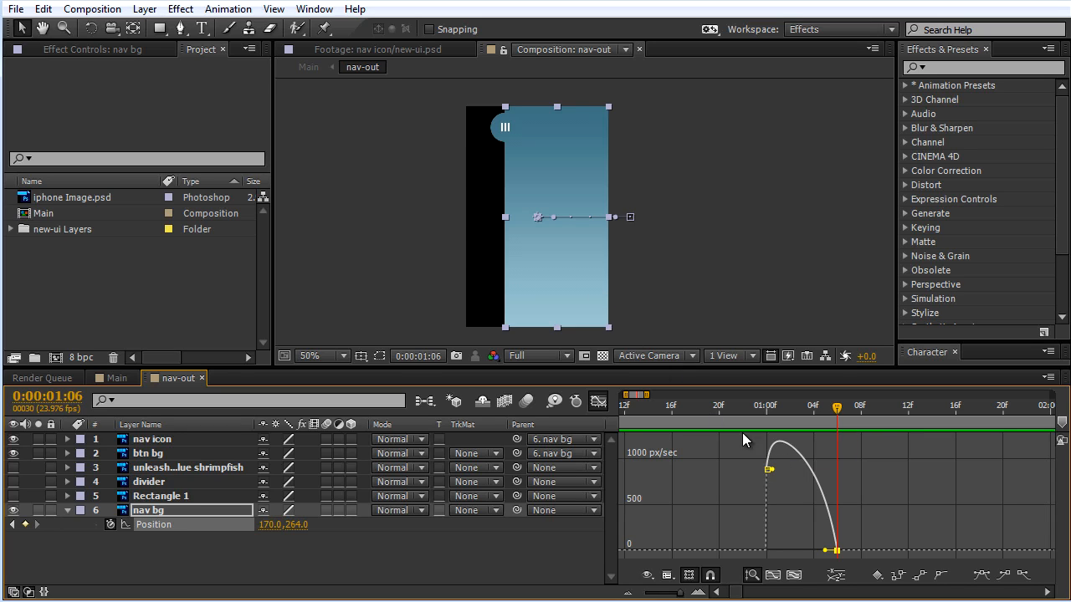
right_click(730, 491)
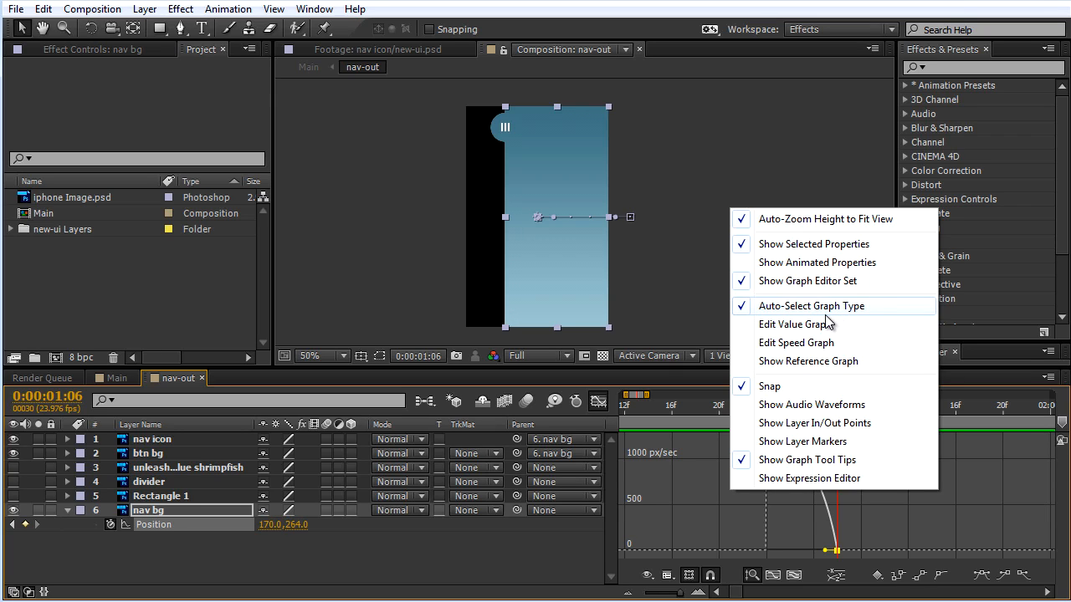
left_click(794, 326)
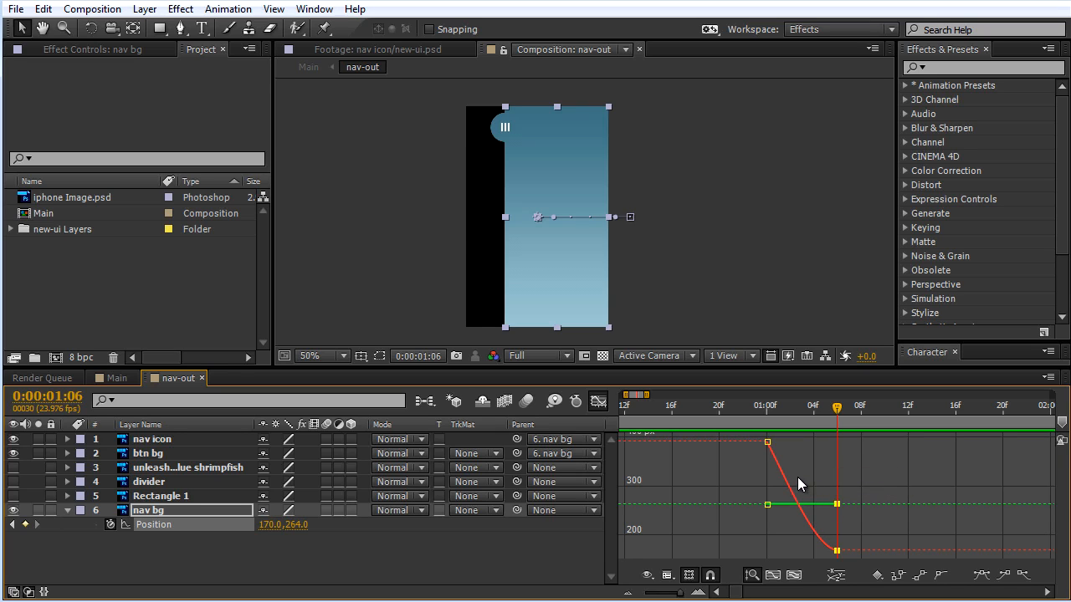
Step: Switch to the speed graph and stretch the incoming handle of nav bg's Position keyframe at 0:00:01:06 back to about 0:00:01:03
right_click(738, 480)
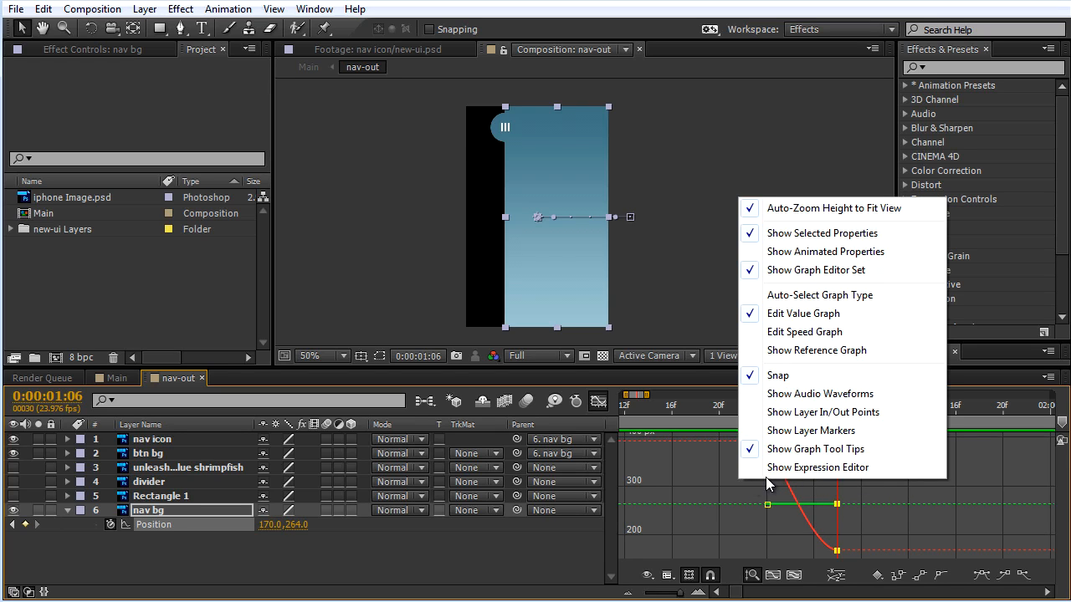
left_click(824, 295)
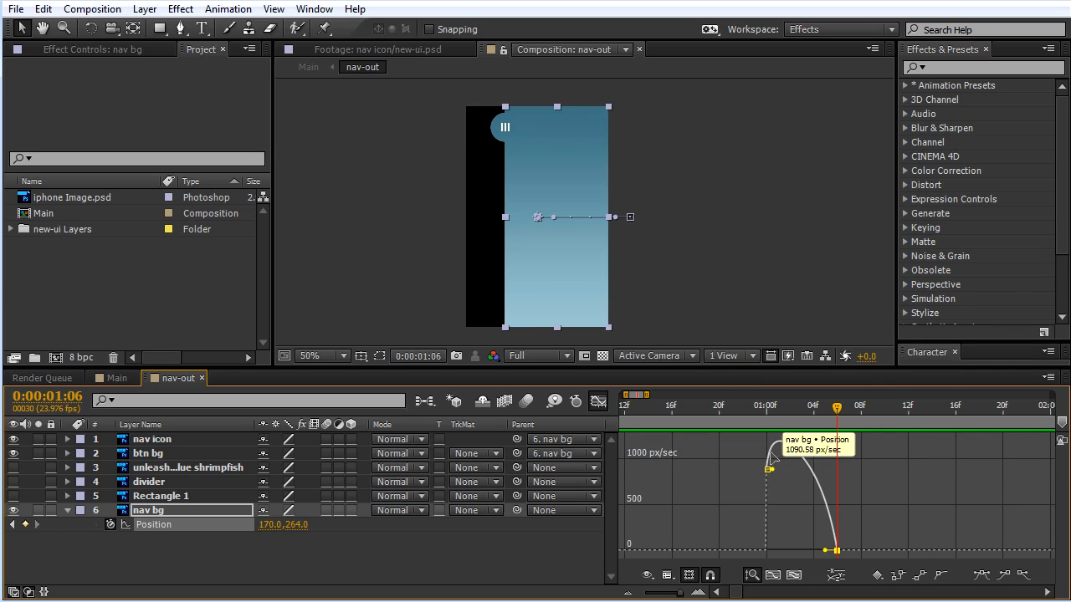
right_click(738, 474)
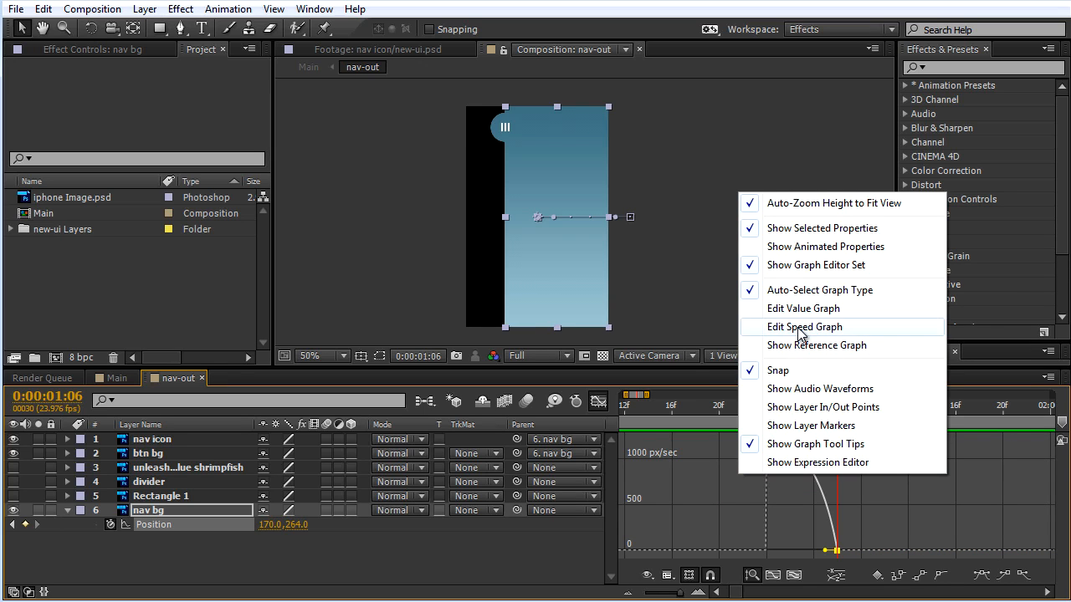
left_click(801, 327)
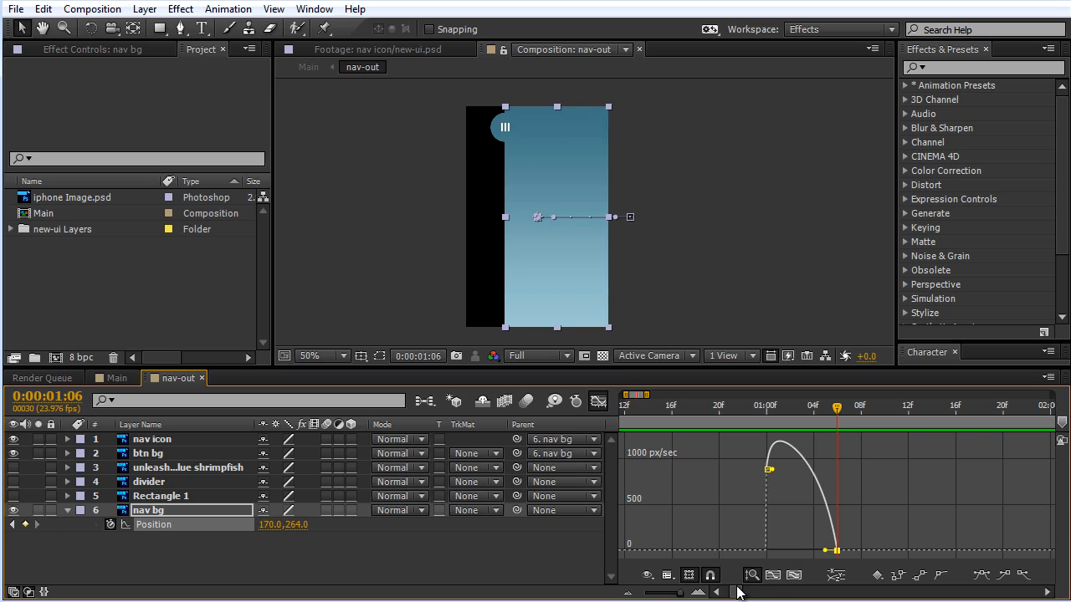
left_click(795, 577)
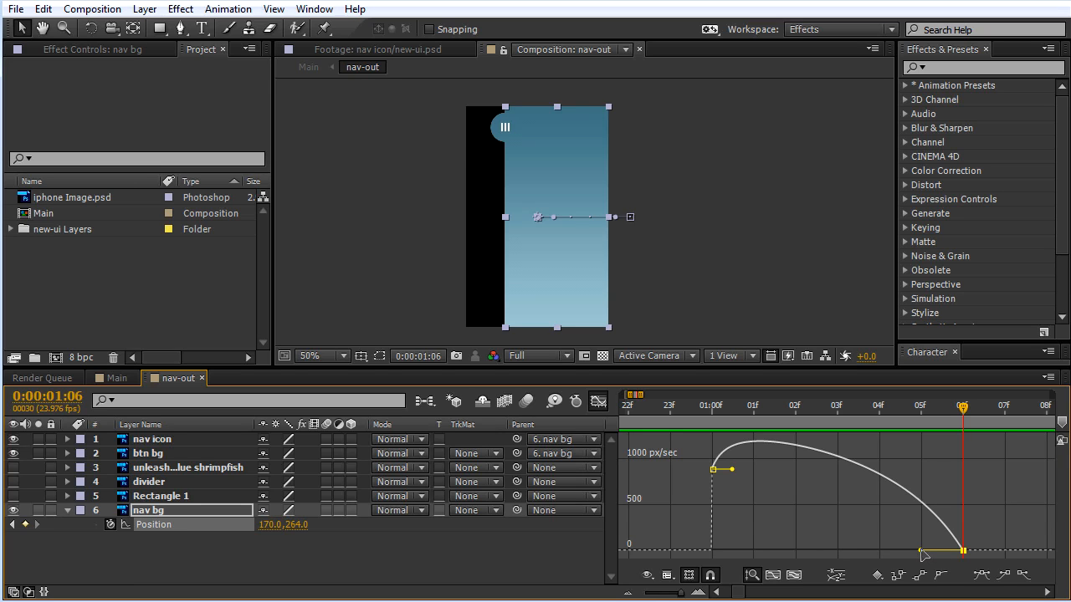
left_click_drag(921, 551, 832, 559)
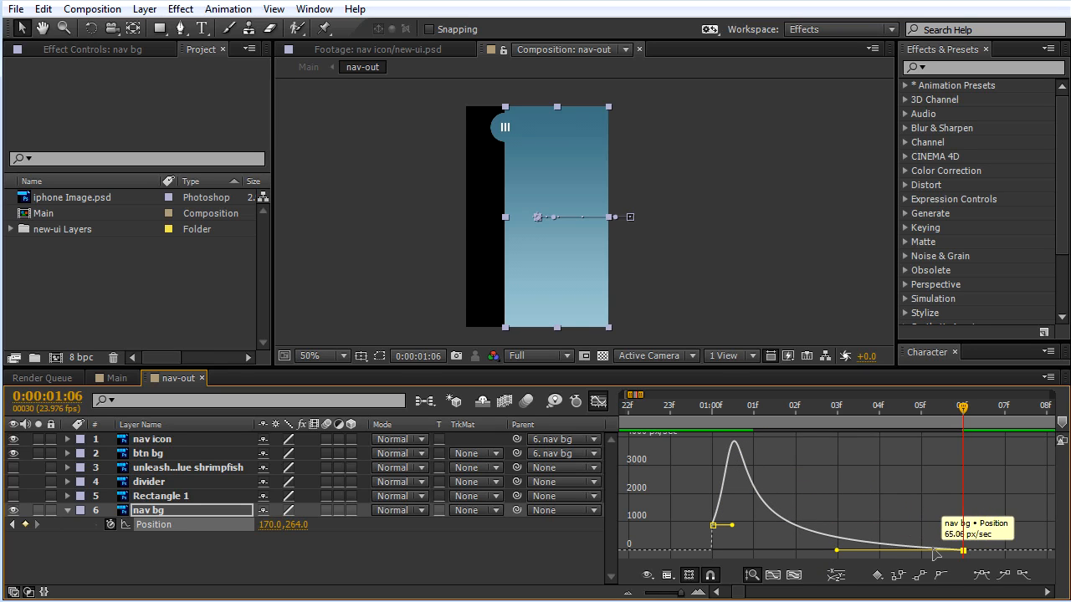
Step: Close the Graph Editor and preview the nav bg slide with its stronger ease
left_click(752, 408)
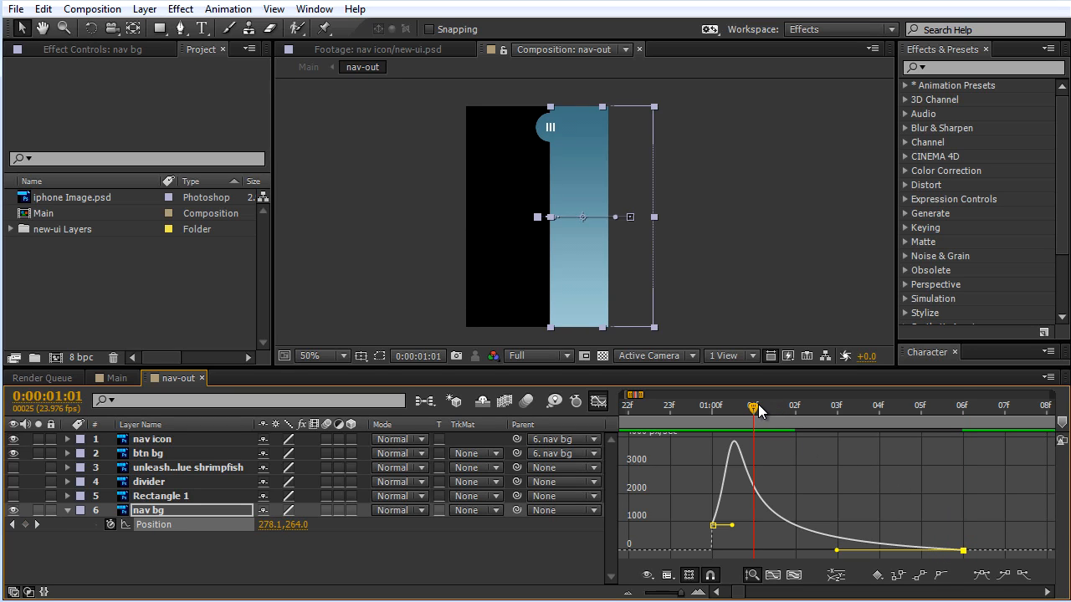
left_click(597, 401)
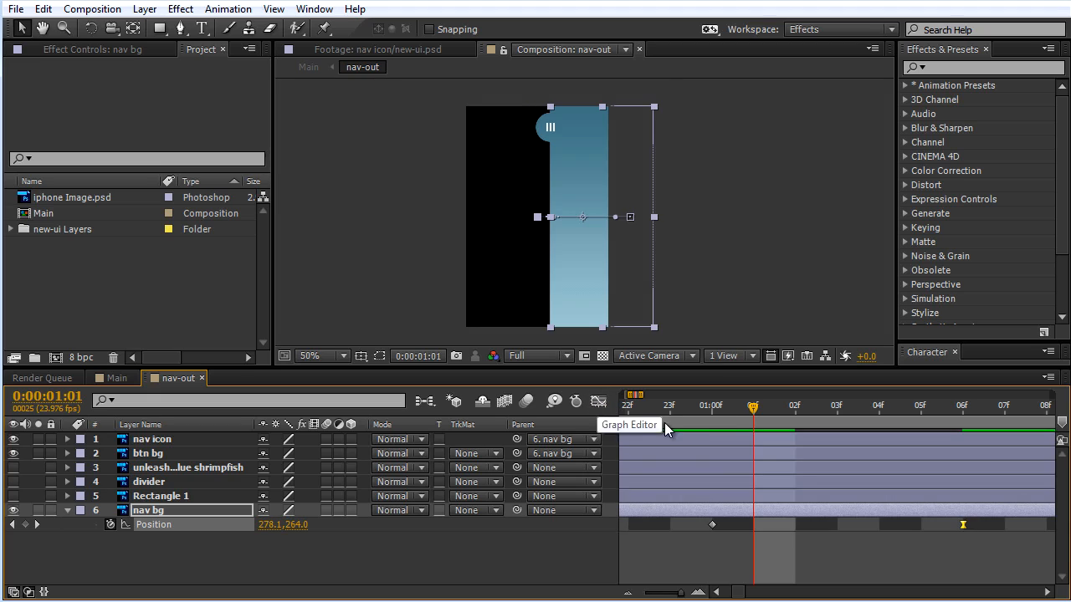
key("minus")
key("minus")
key("minus")
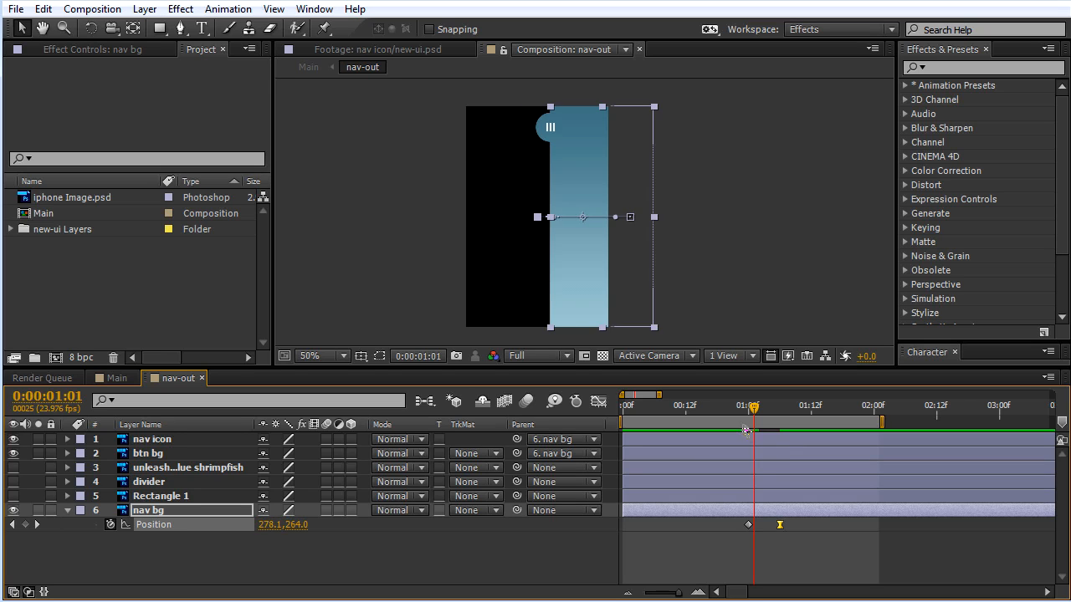
key("space")
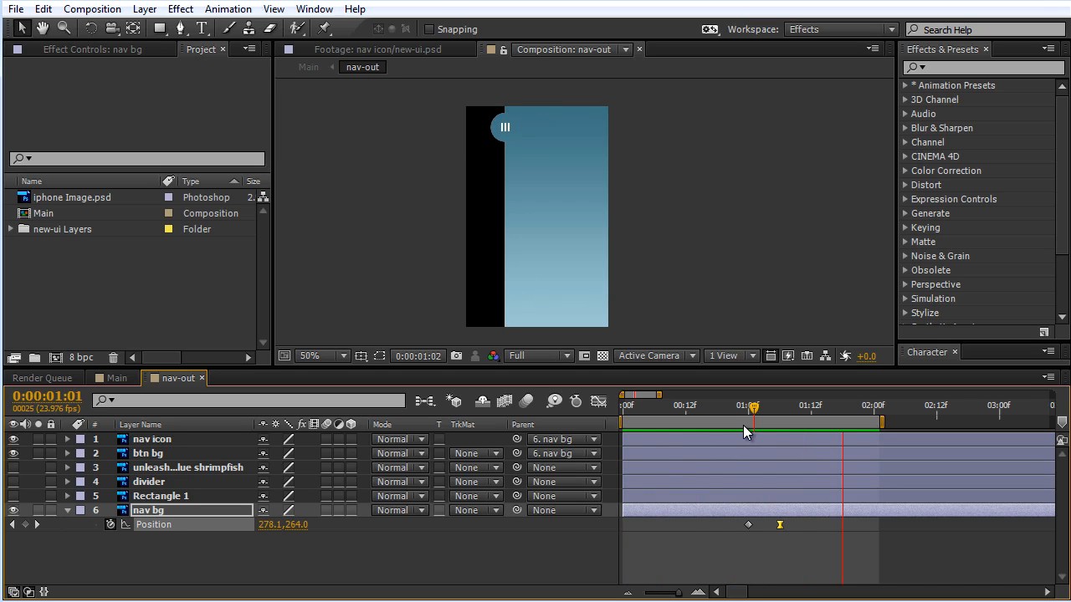
key("space")
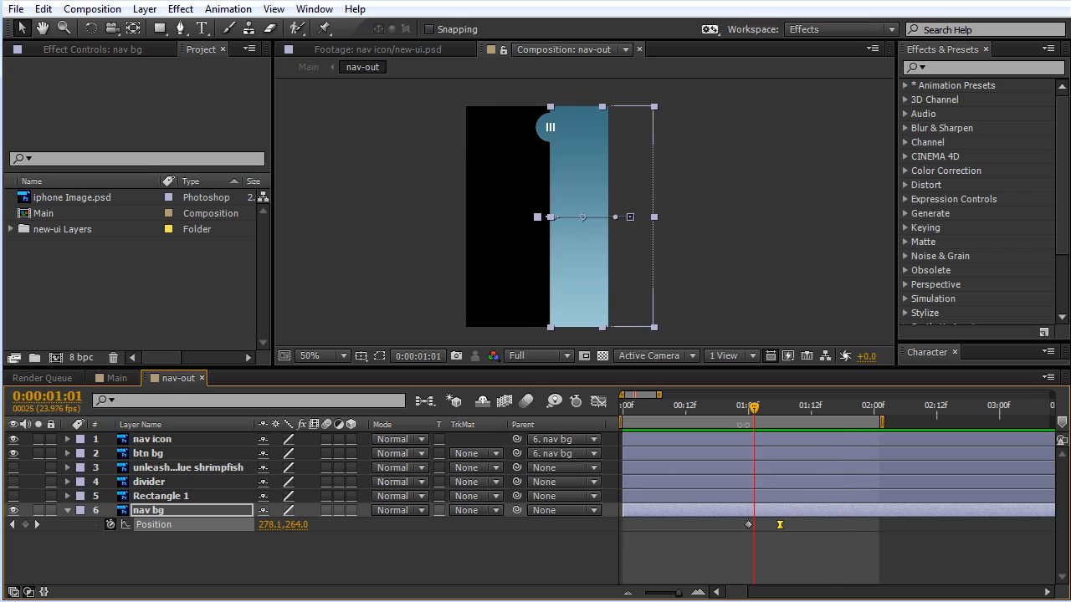
Step: Turn on motion blur for all six nav-out layers and for the composition, and preview the slide
left_click(772, 415)
left_click_drag(774, 416, 777, 417)
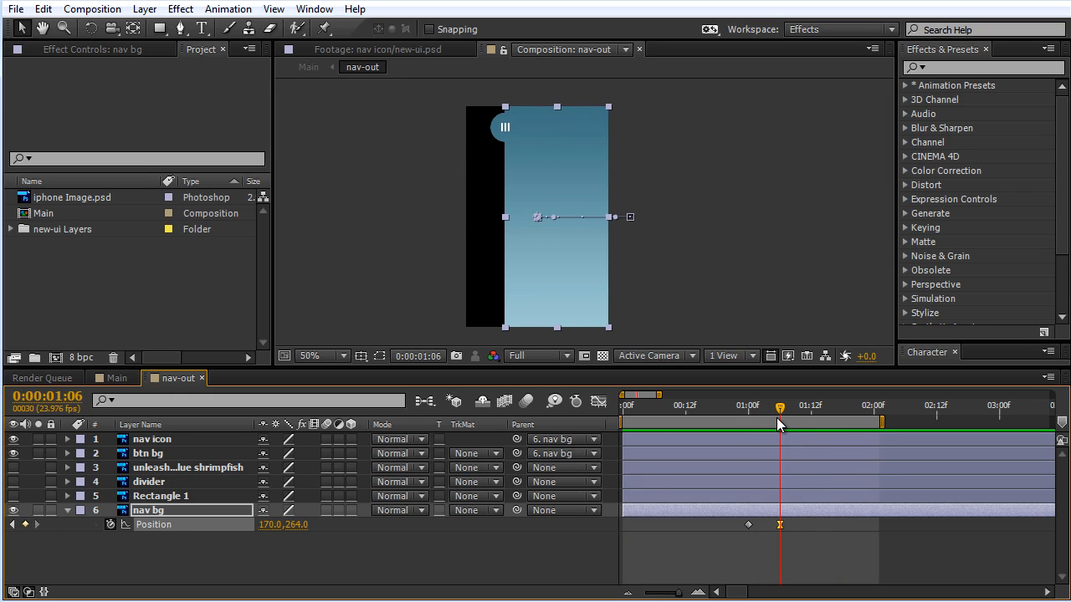
left_click(779, 538)
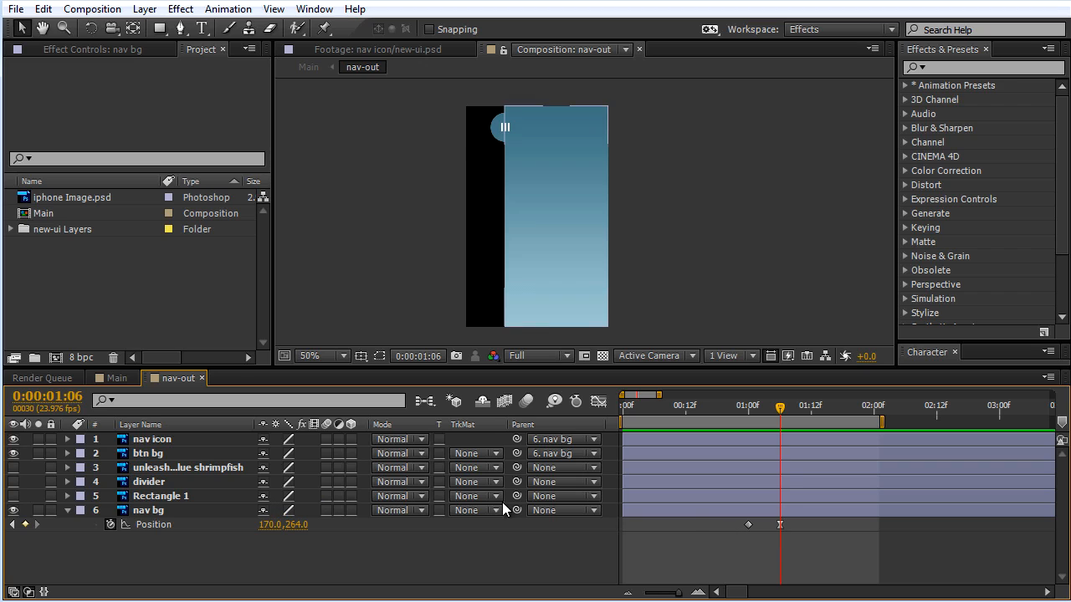
left_click(152, 512)
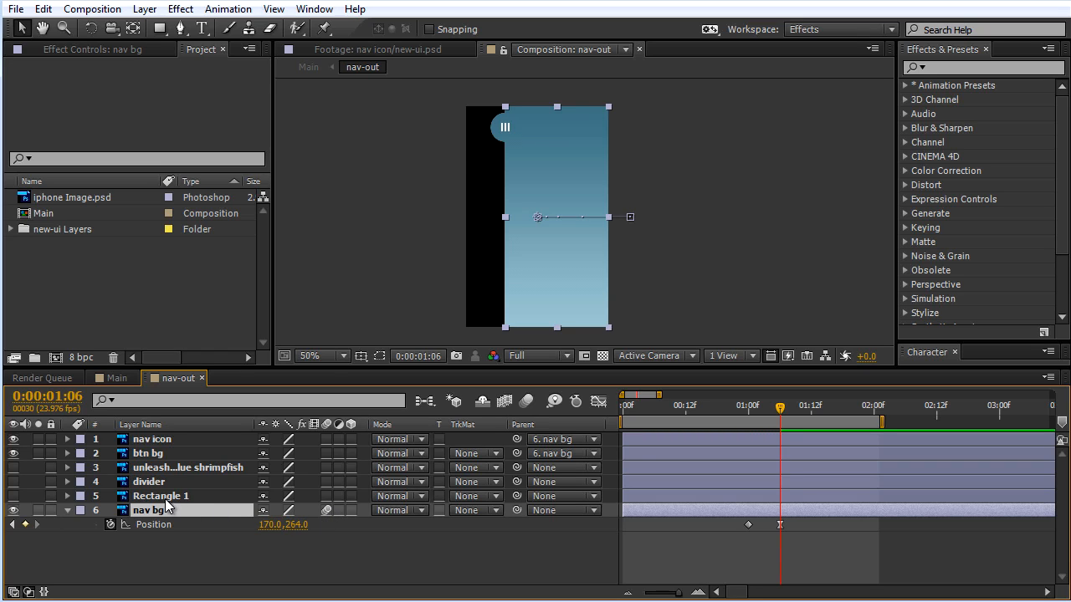
left_click(161, 440)
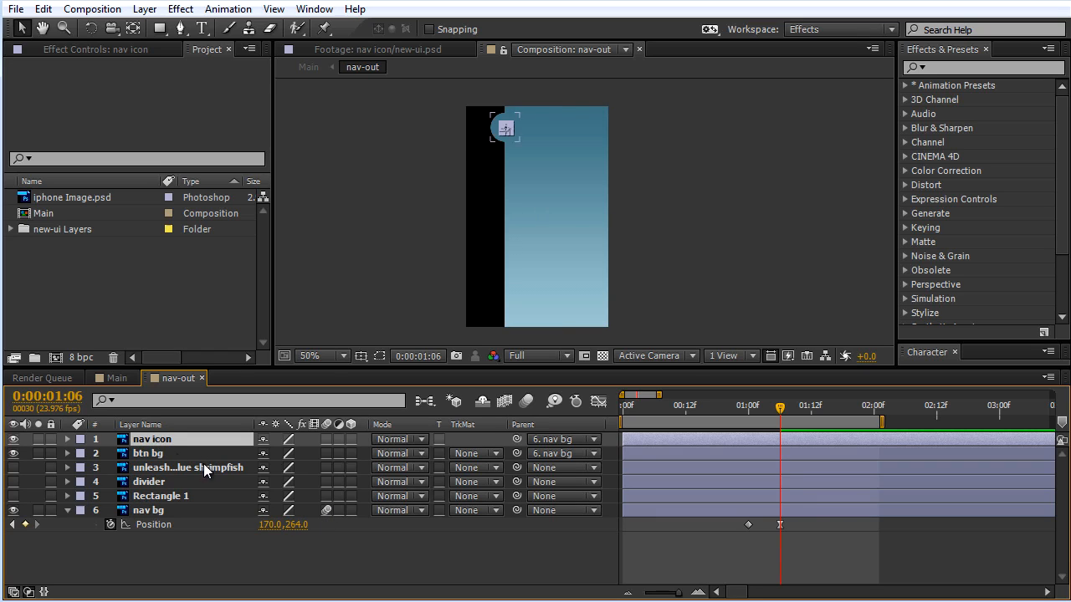
left_click(149, 498, "shift")
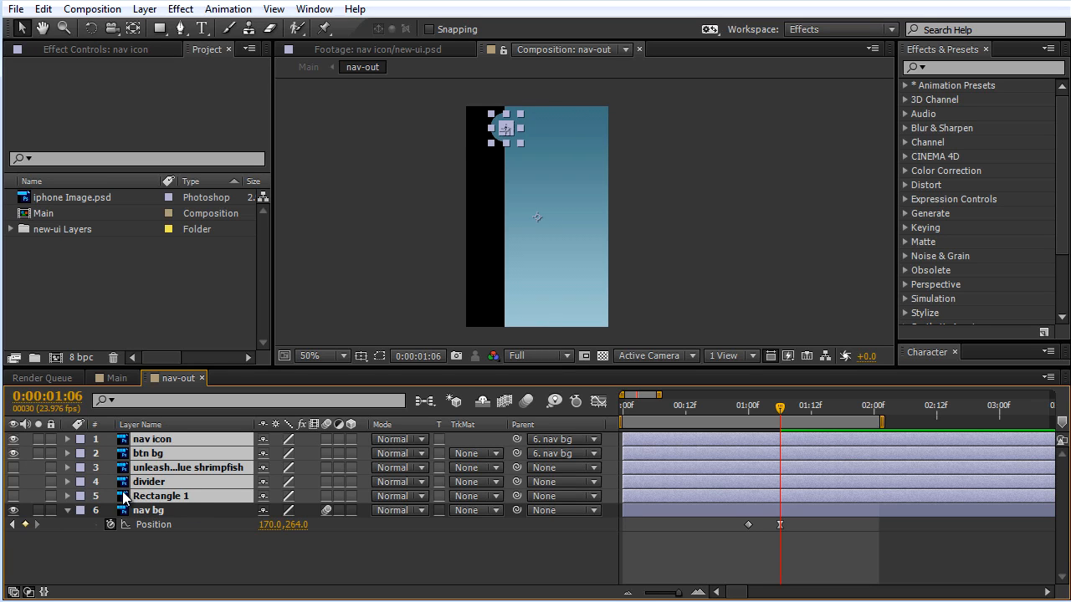
left_click(325, 453)
left_click(329, 543)
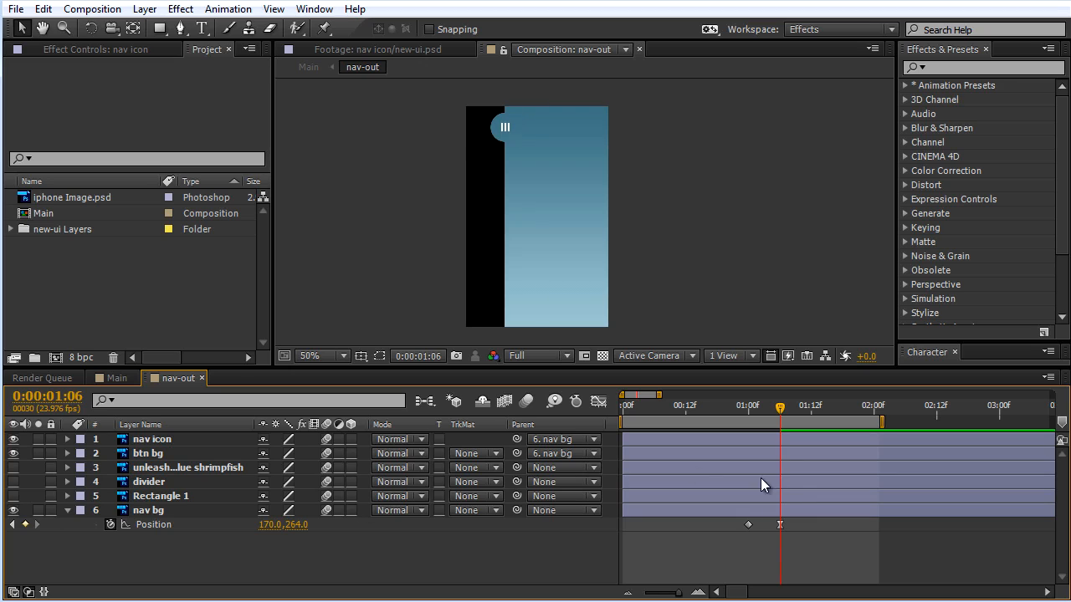
left_click(521, 402)
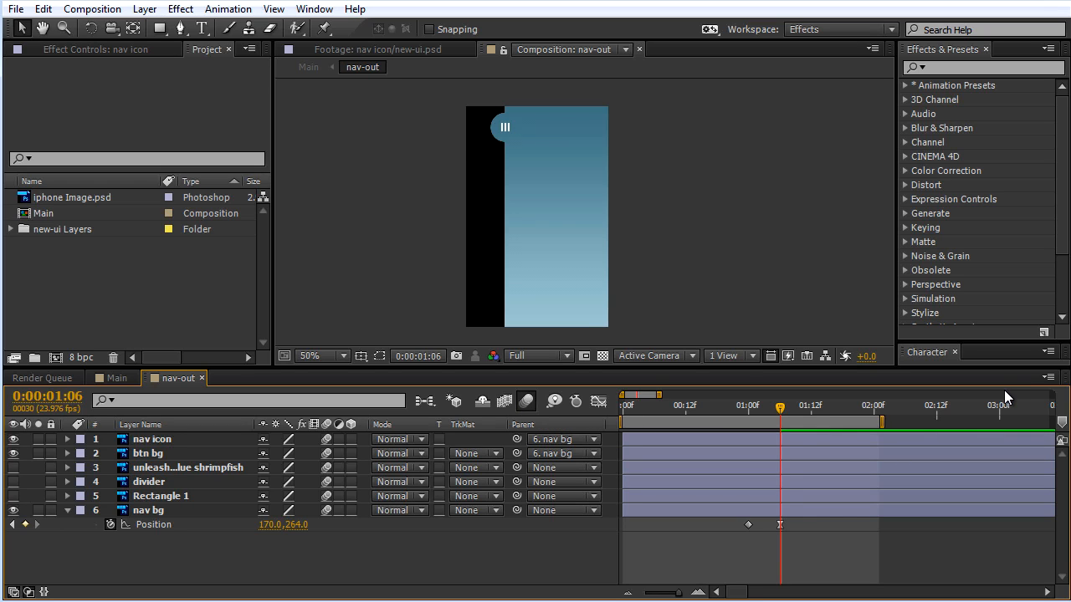
key("space")
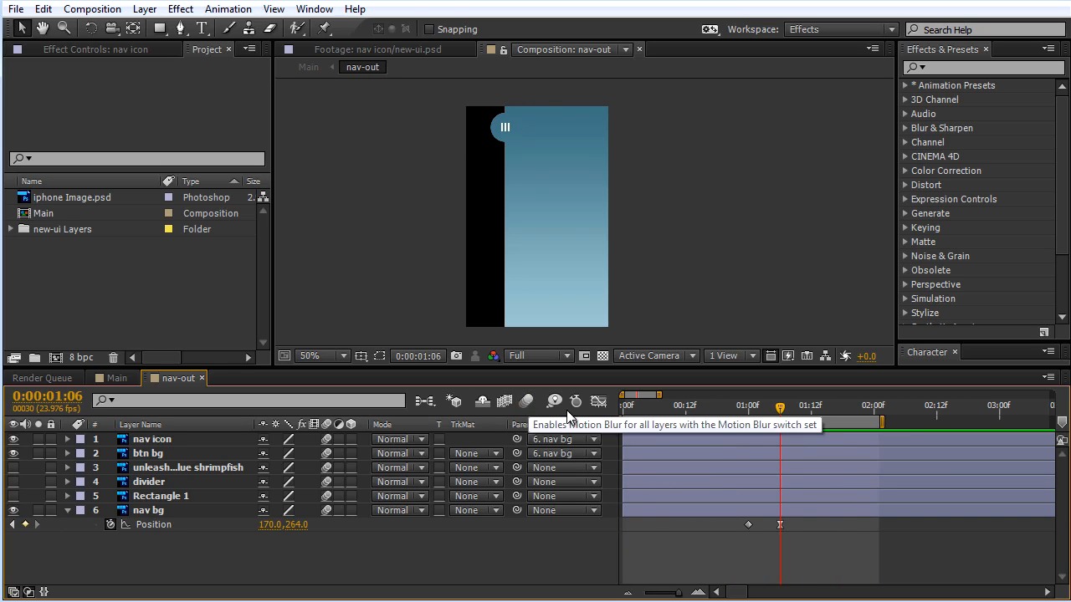
left_click(598, 401)
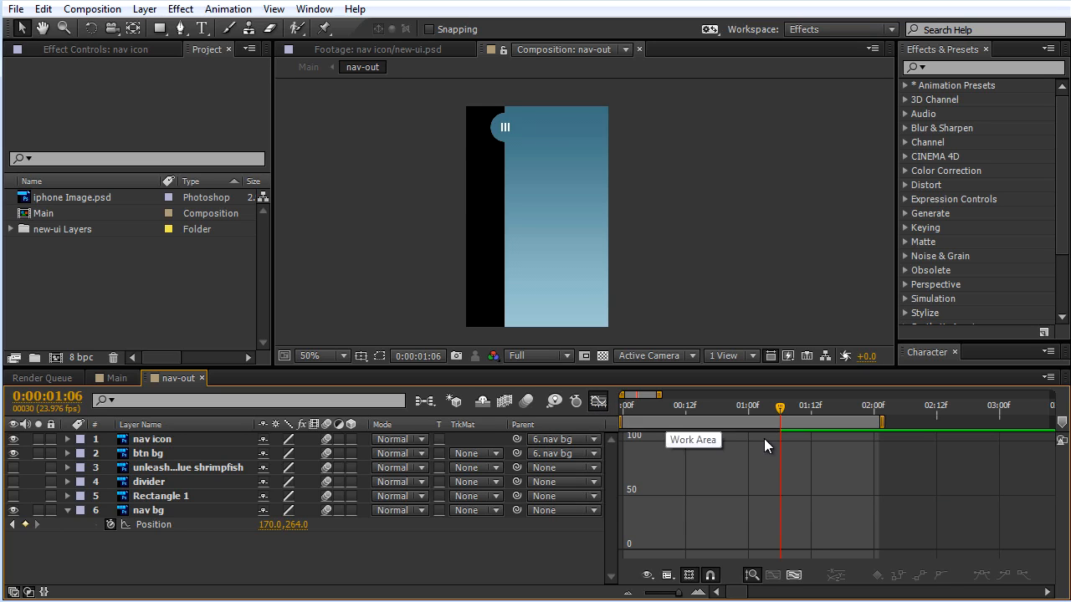
left_click(794, 575)
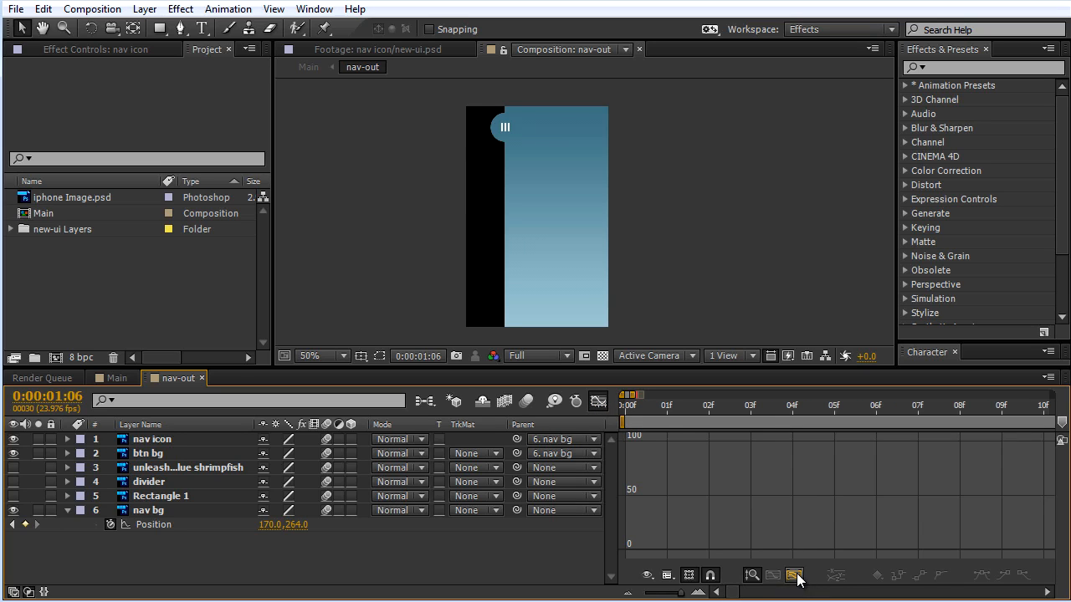
left_click(598, 401)
Step: In the speed graph, reduce the incoming influence of nav bg's Position keyframe at 0:00:01:06 to about 94%
left_click(670, 511)
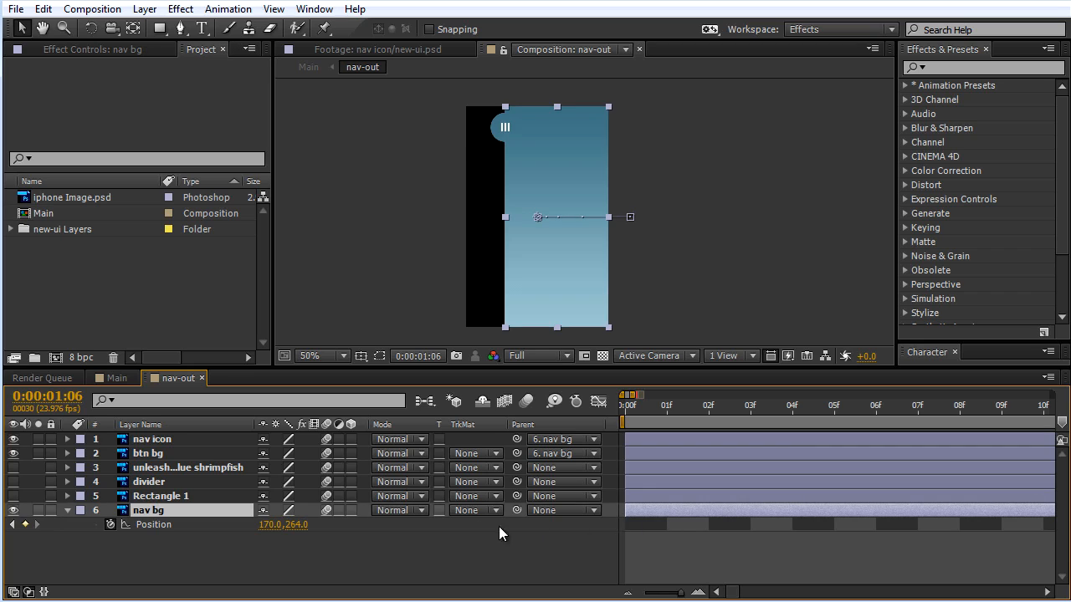
left_click_drag(693, 592, 677, 592)
left_click(772, 525)
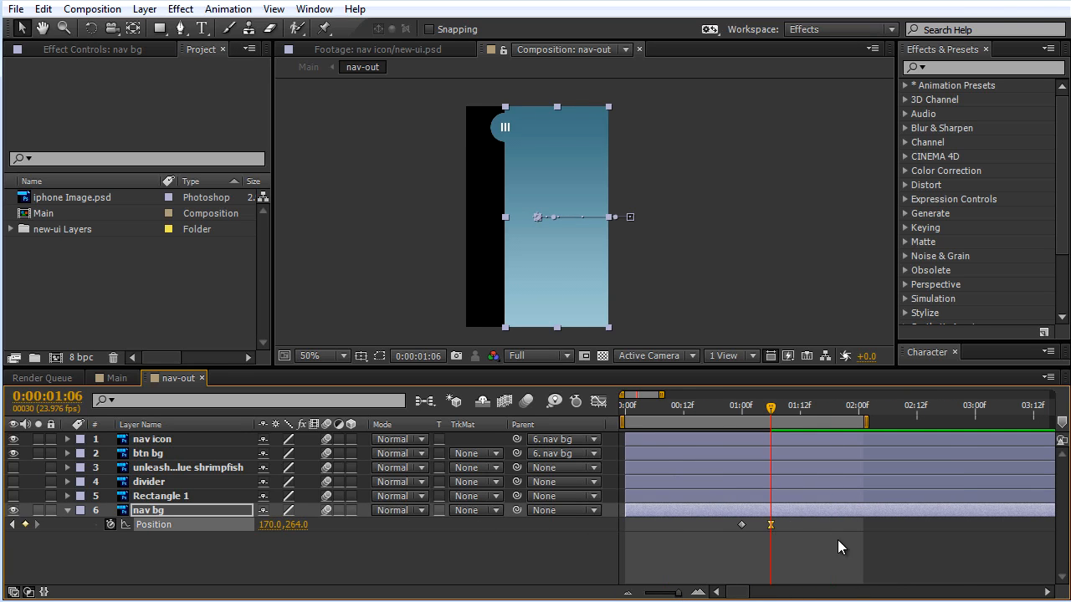
left_click(596, 403)
left_click(791, 577)
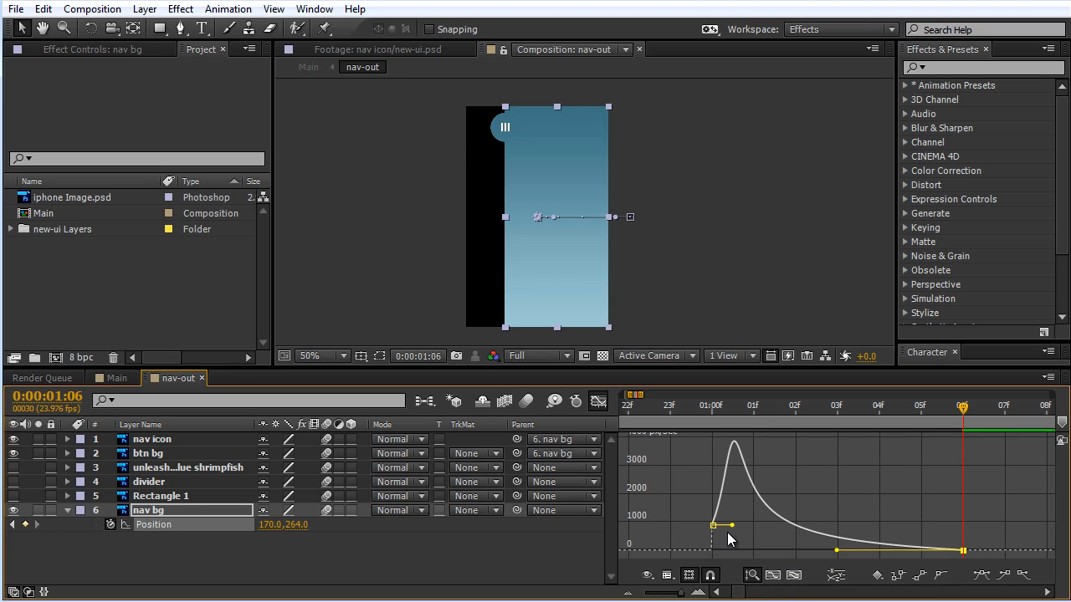
mouse_move(837, 551)
left_mouse_down()
mouse_move(862, 554)
mouse_move(841, 548)
left_mouse_up()
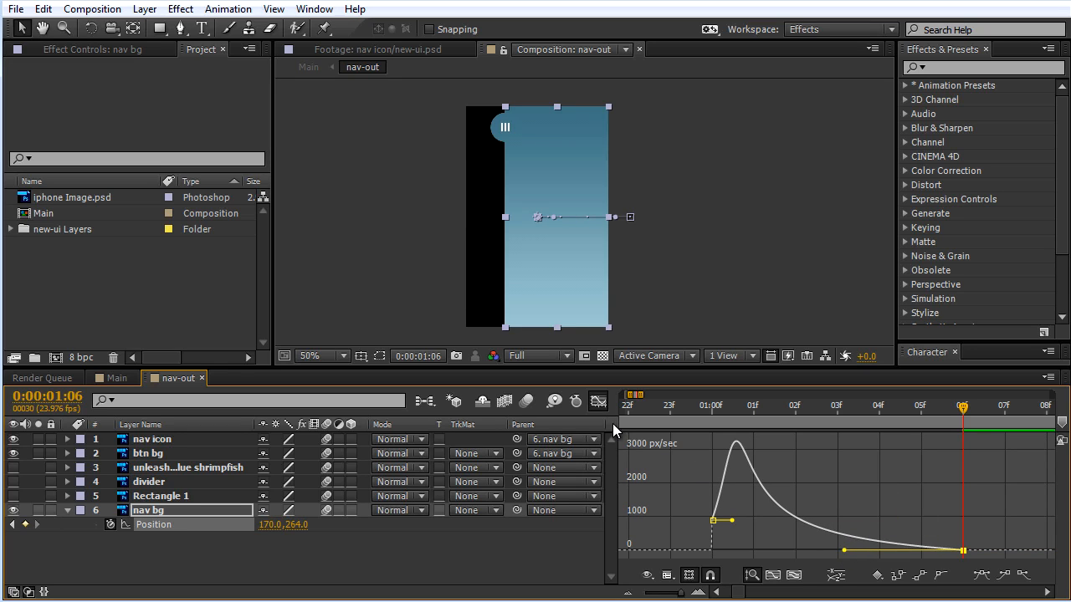
left_click(598, 402)
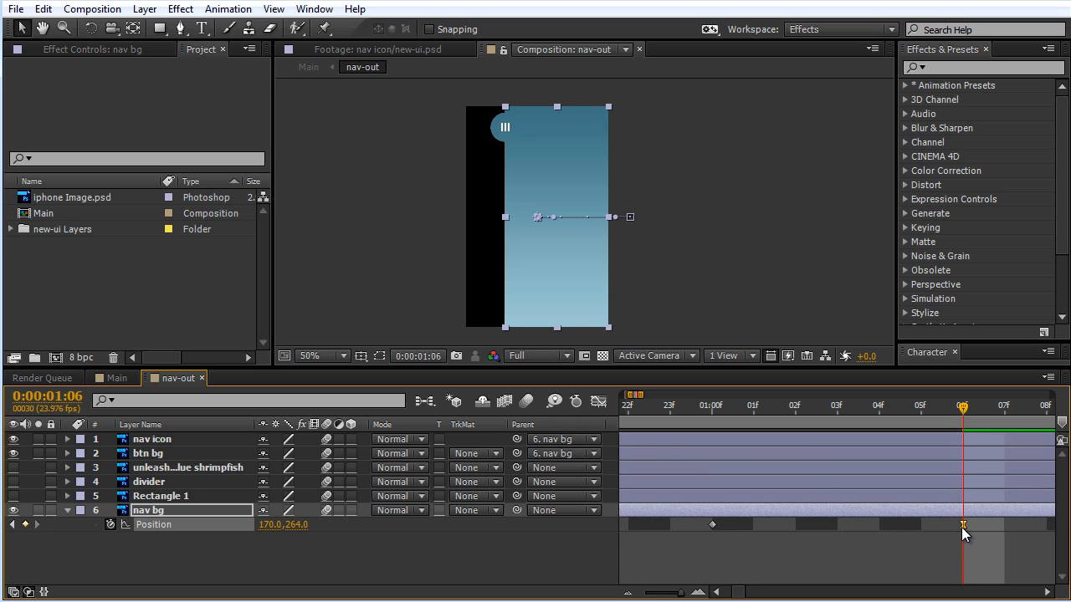
Step: Set the incoming velocity influence of nav bg's Position keyframe at 0:00:01:06 to 100%
left_click_drag(682, 592, 678, 592)
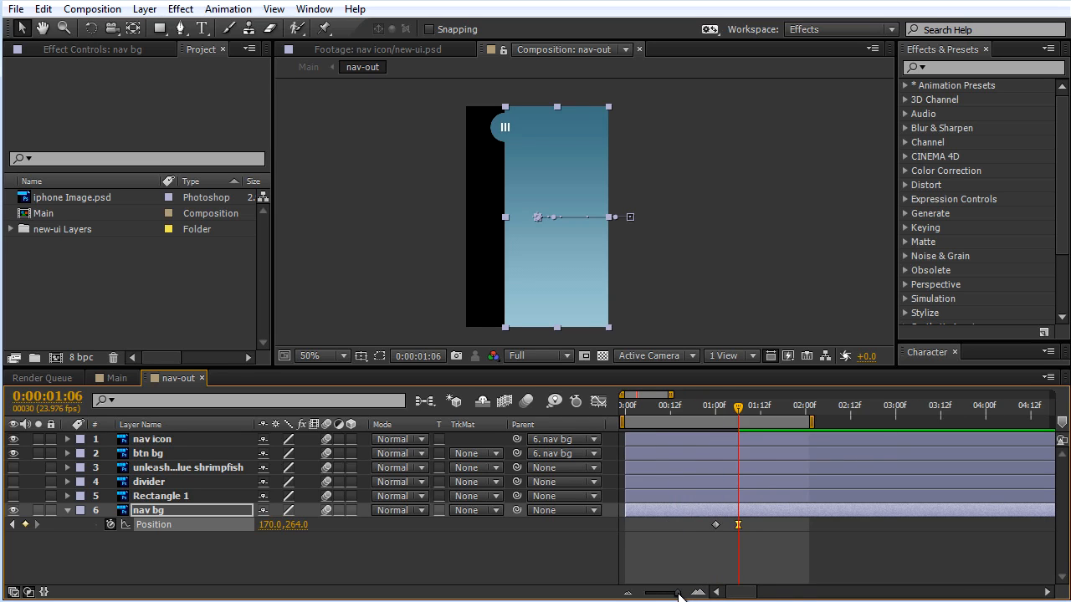
right_click(772, 525)
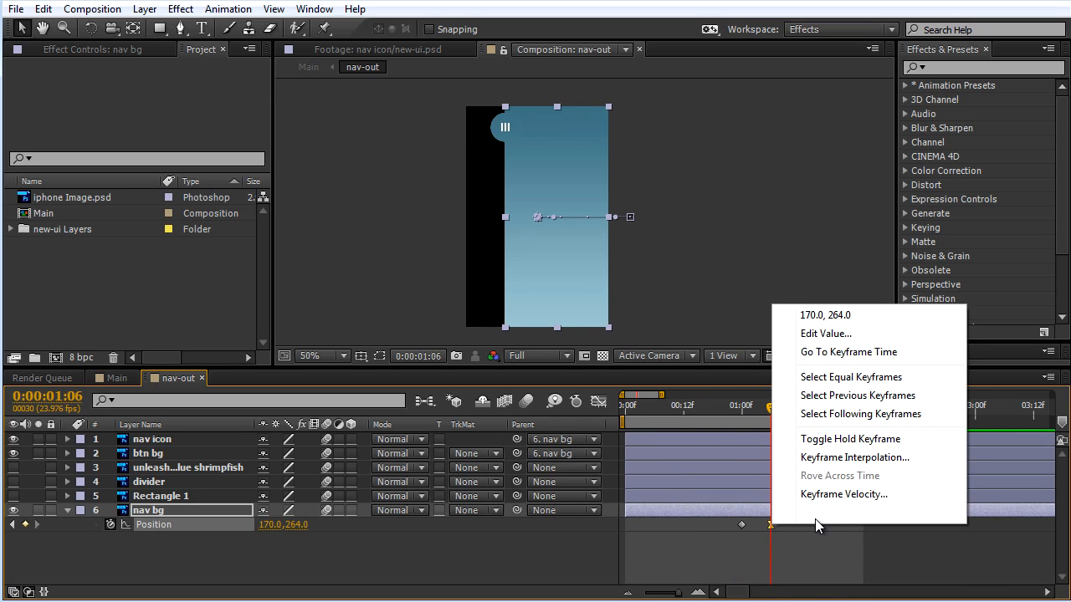
left_click(833, 494)
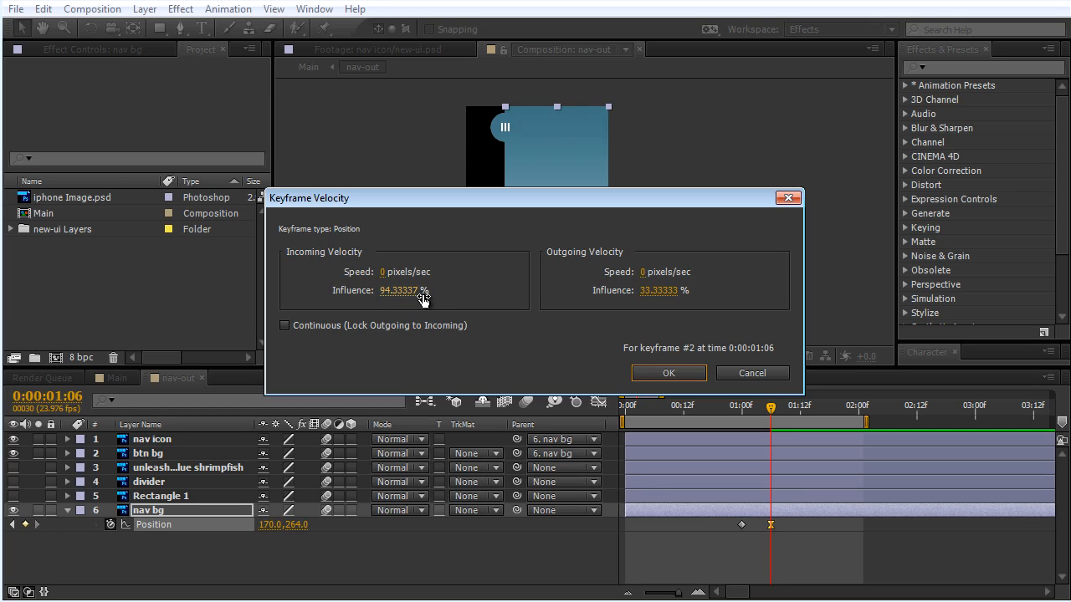
left_click(394, 296)
type("1")
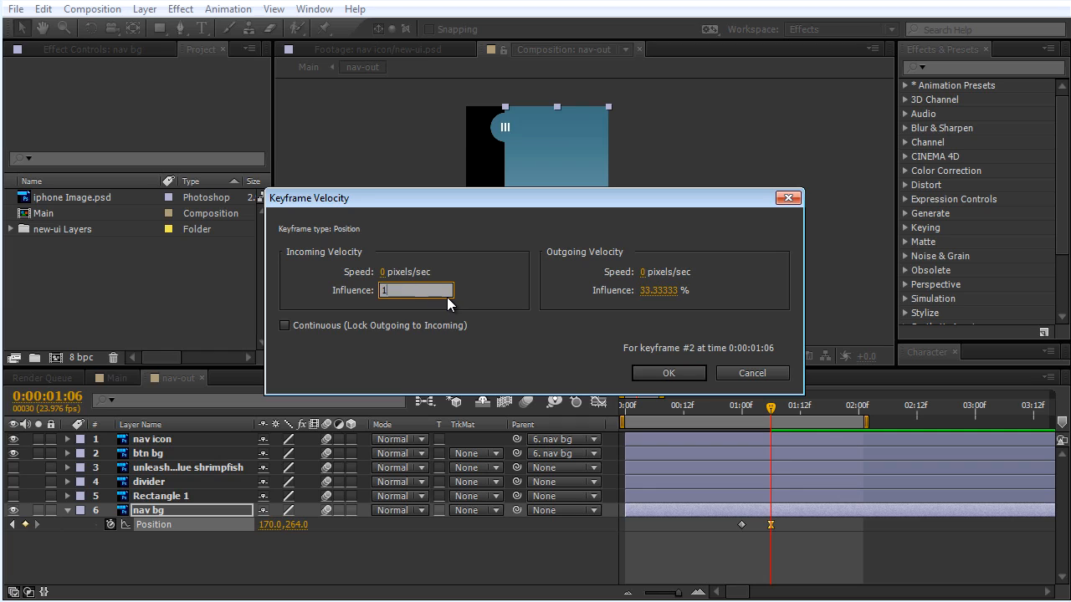
type("70.0")
key("Return")
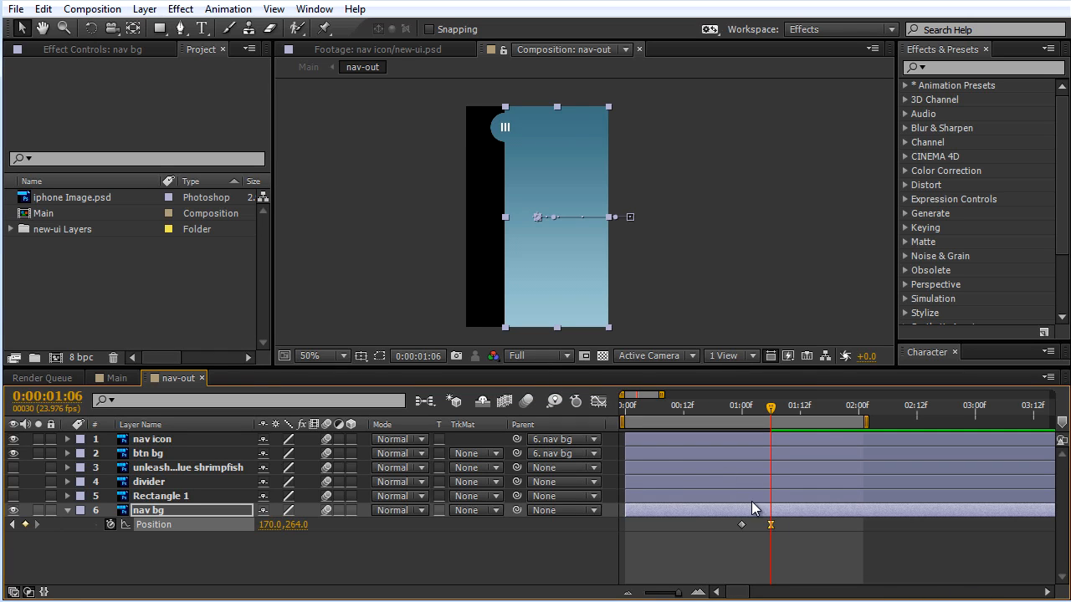
Step: Inspect nav bg's speed curve in the Graph Editor, close it and return to the keyframe at 0:00:01:00
left_click(599, 402)
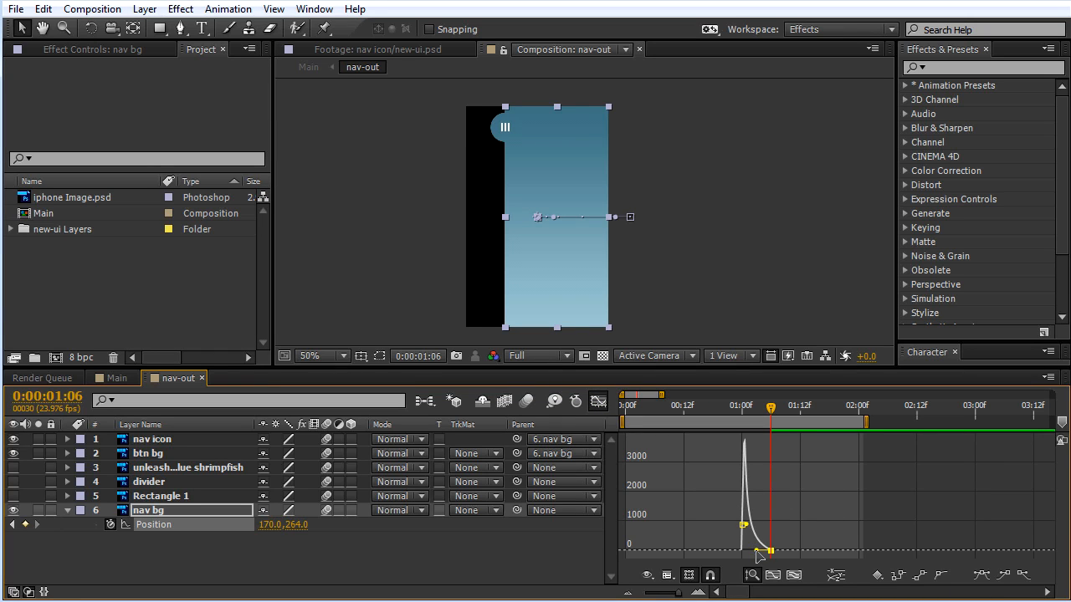
left_click(792, 576)
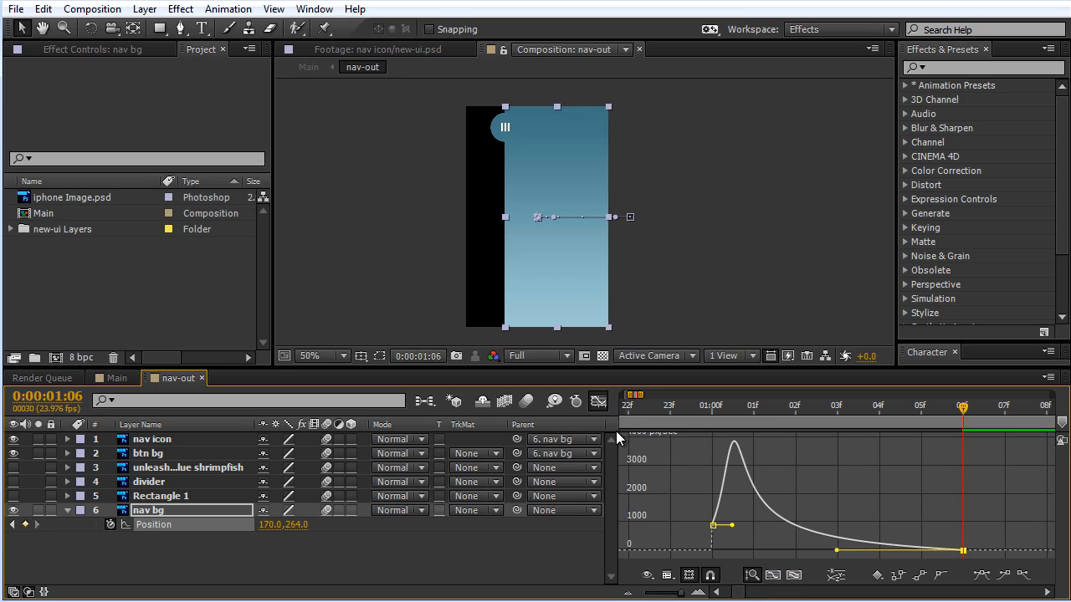
left_click(599, 403)
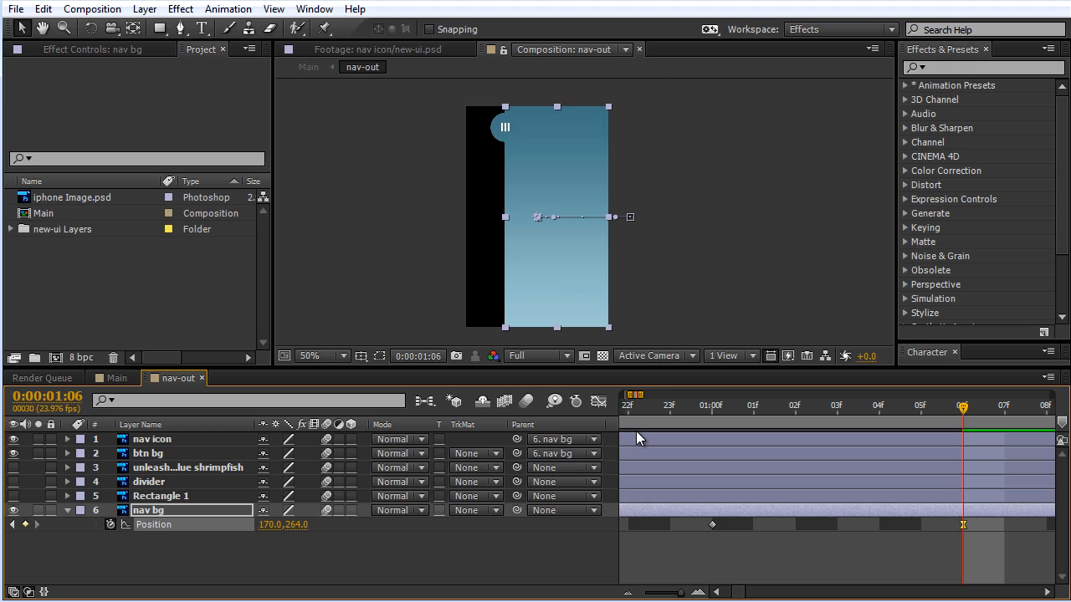
left_click(715, 408)
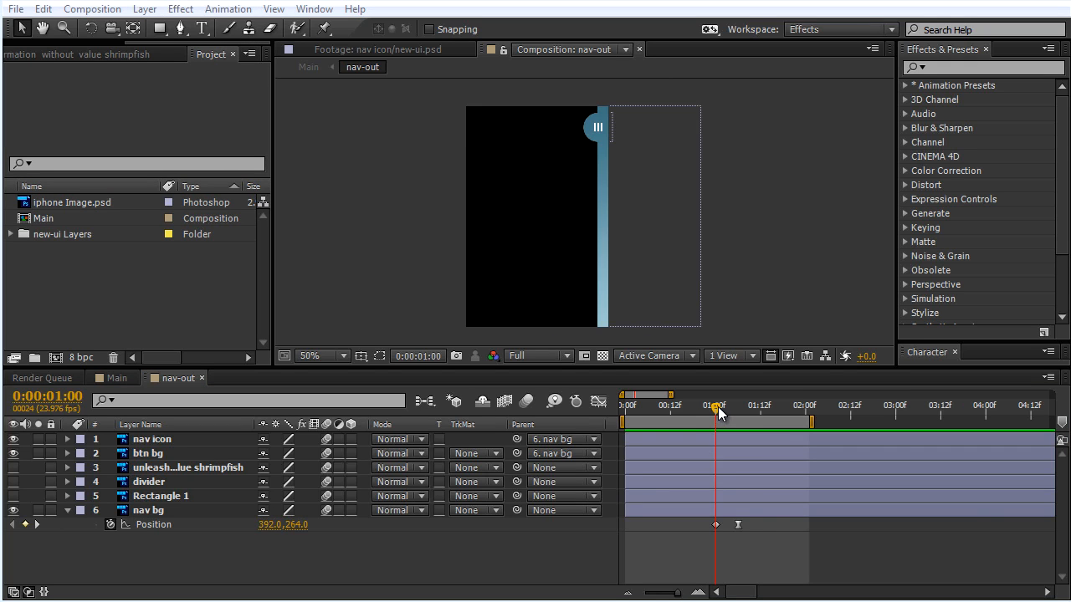
Step: Review the nav icon through the slide and reveal the nav icon layer's Rotation property at 0:00:01:06
mouse_move(718, 412)
left_mouse_down()
mouse_move(735, 411)
mouse_move(710, 411)
left_mouse_up()
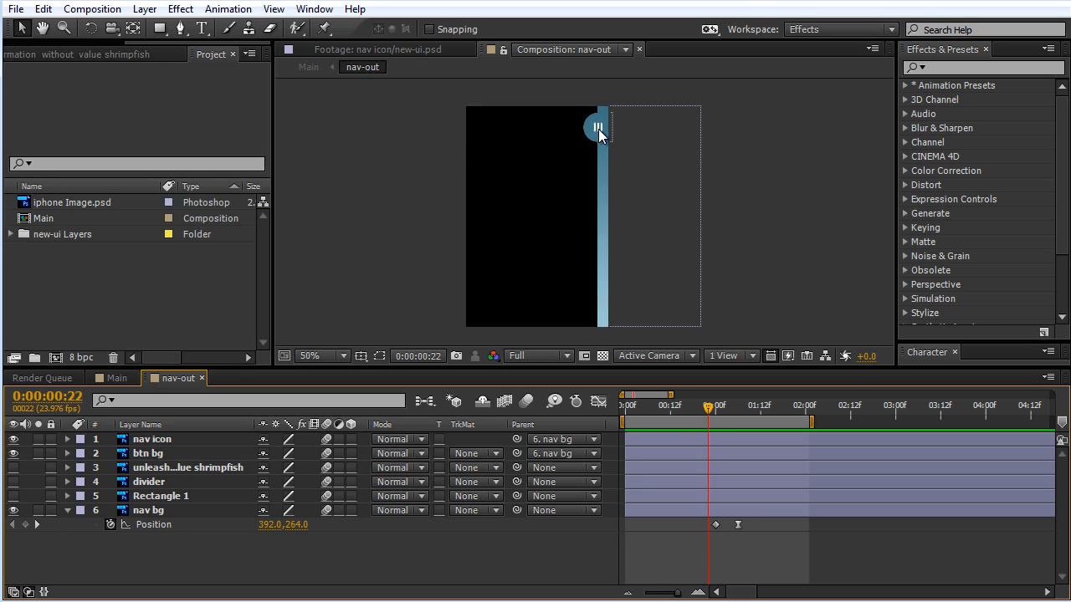
scroll(671, 203, "up", 2)
left_click_drag(677, 155, 679, 285)
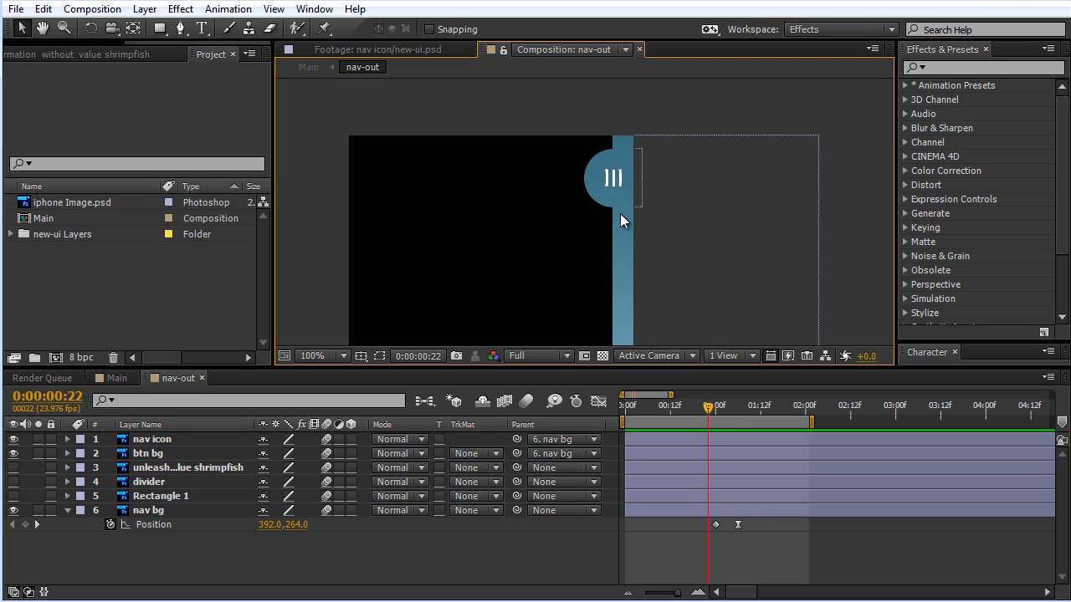
left_click_drag(709, 409, 735, 413)
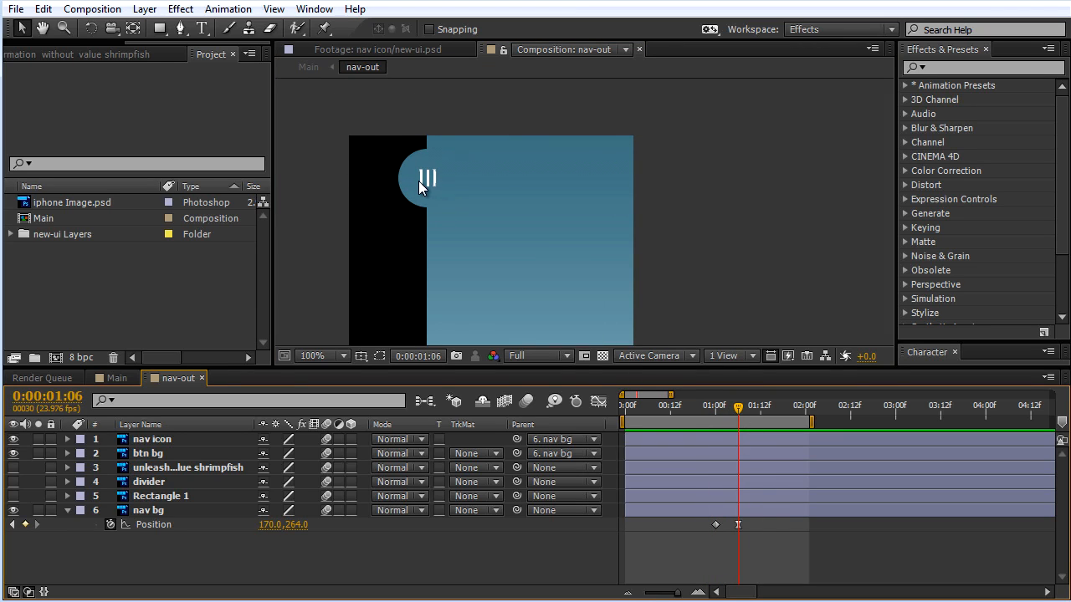
left_click(189, 436)
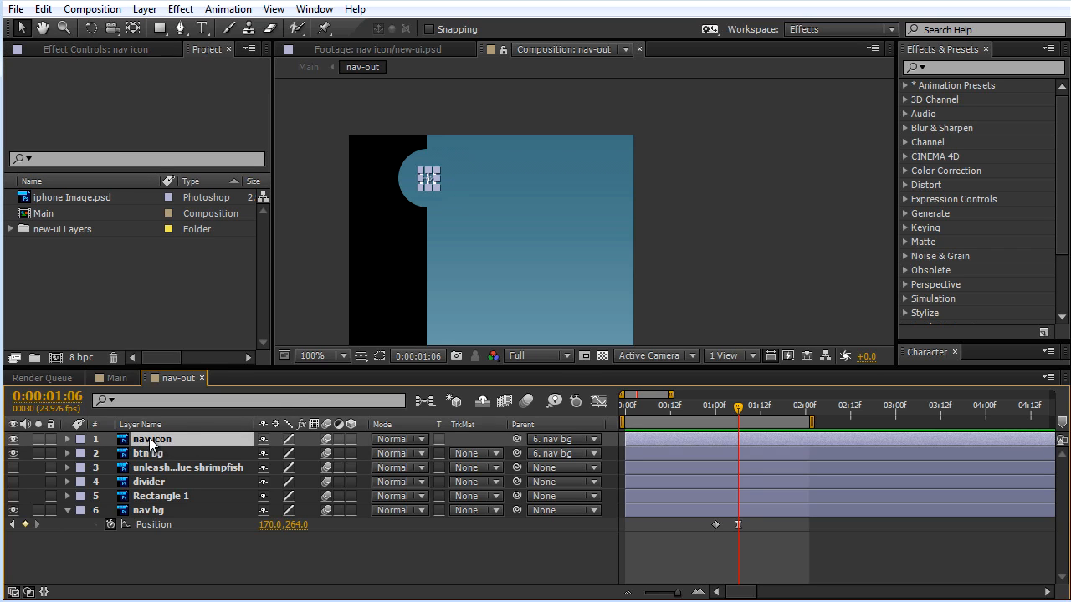
key("r")
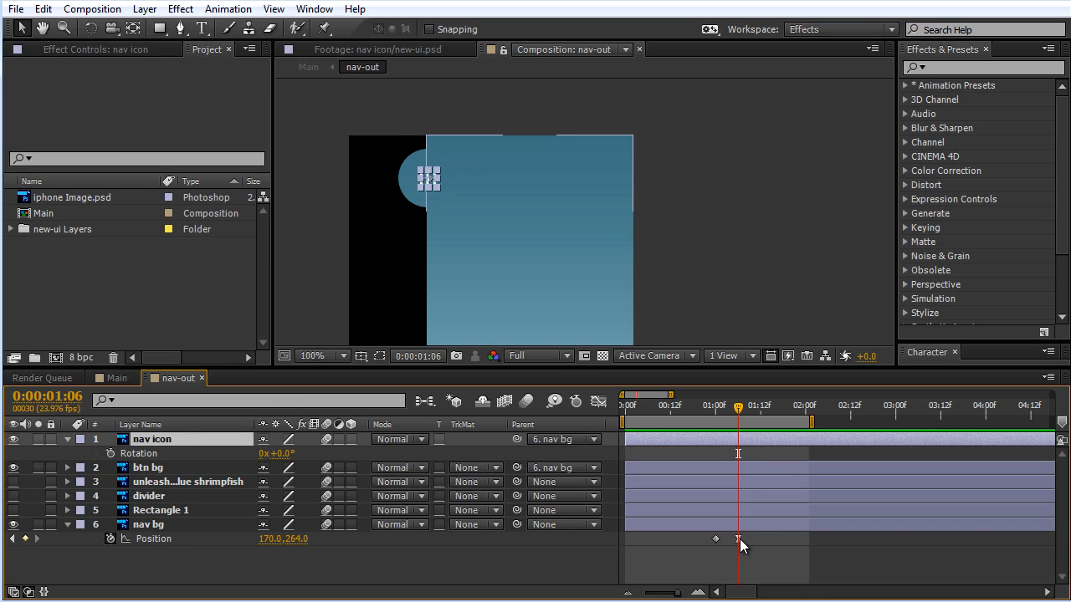
Step: Hide and redisplay nav bg's keyframed Position property
left_click(239, 524)
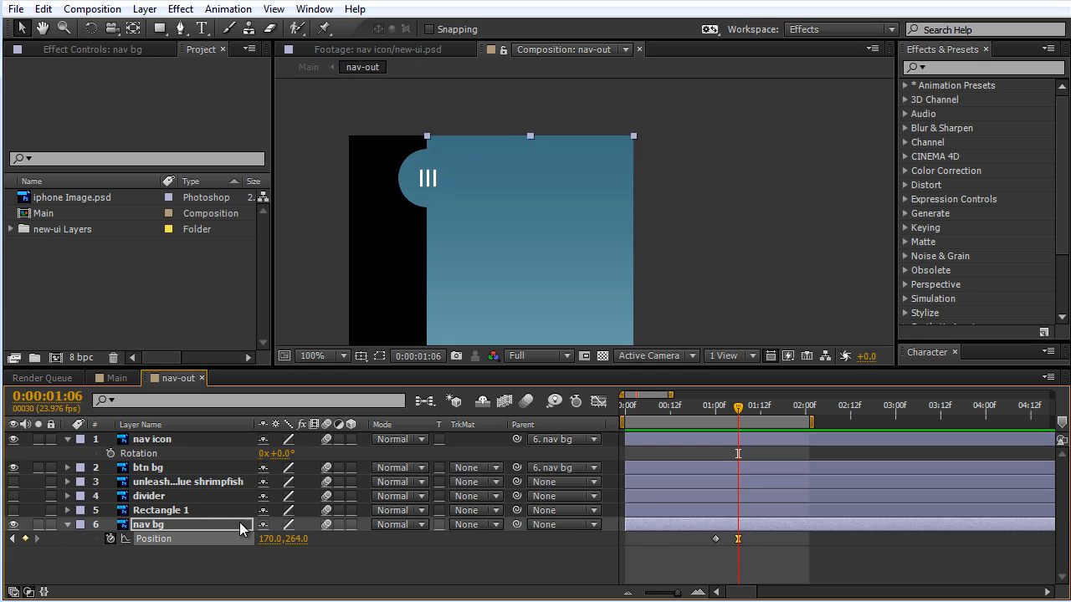
left_click(727, 527)
key("u")
key("u")
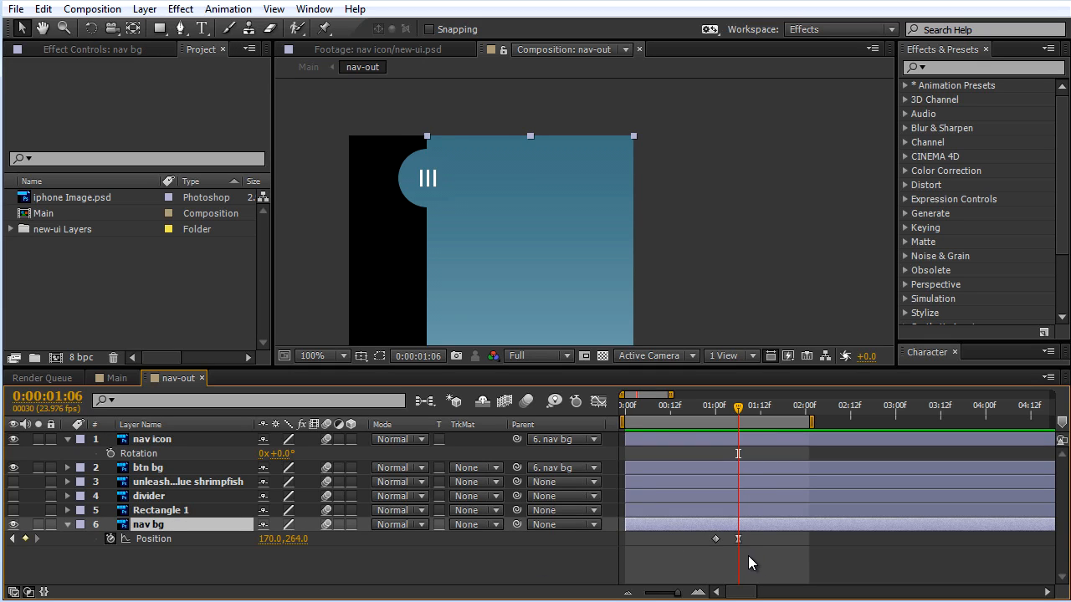
key("u")
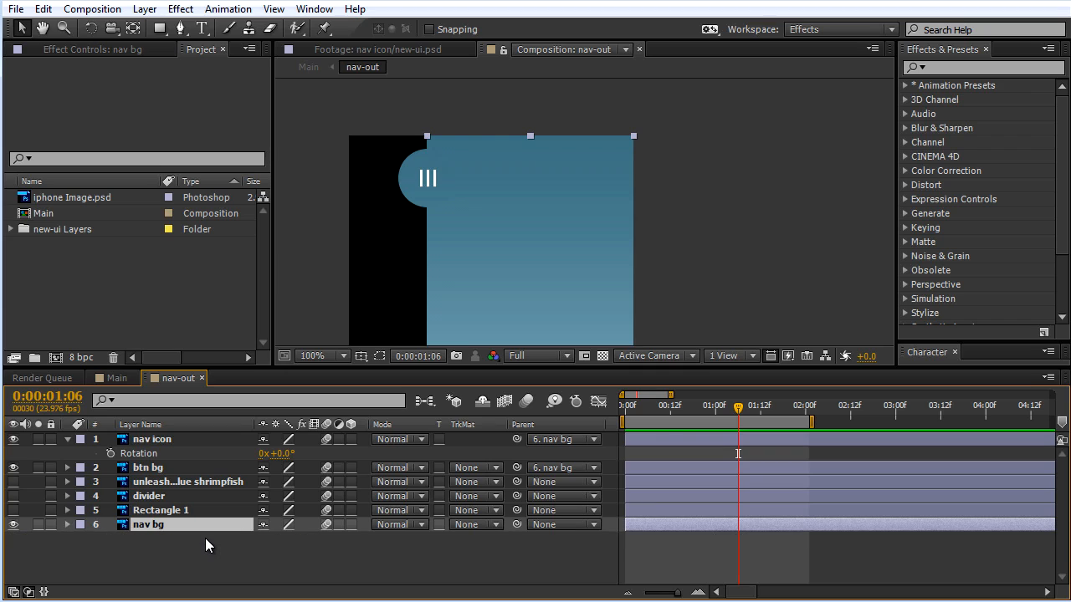
key("u")
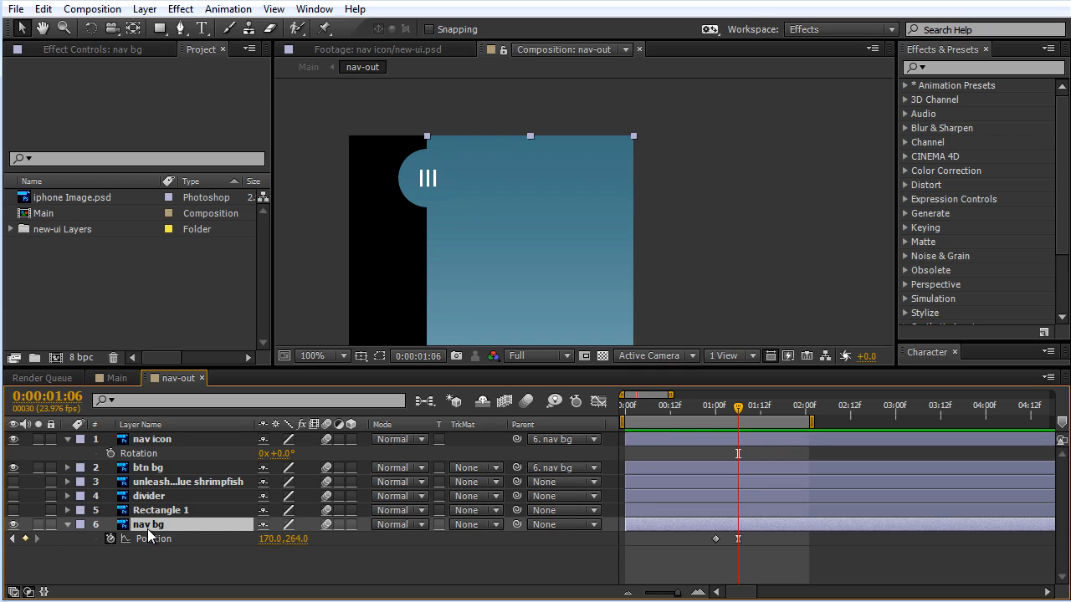
Step: Start animating nav icon's Rotation with a keyframe at 0:00:01:06, aligned with nav bg's second Position keyframe
left_click(740, 440)
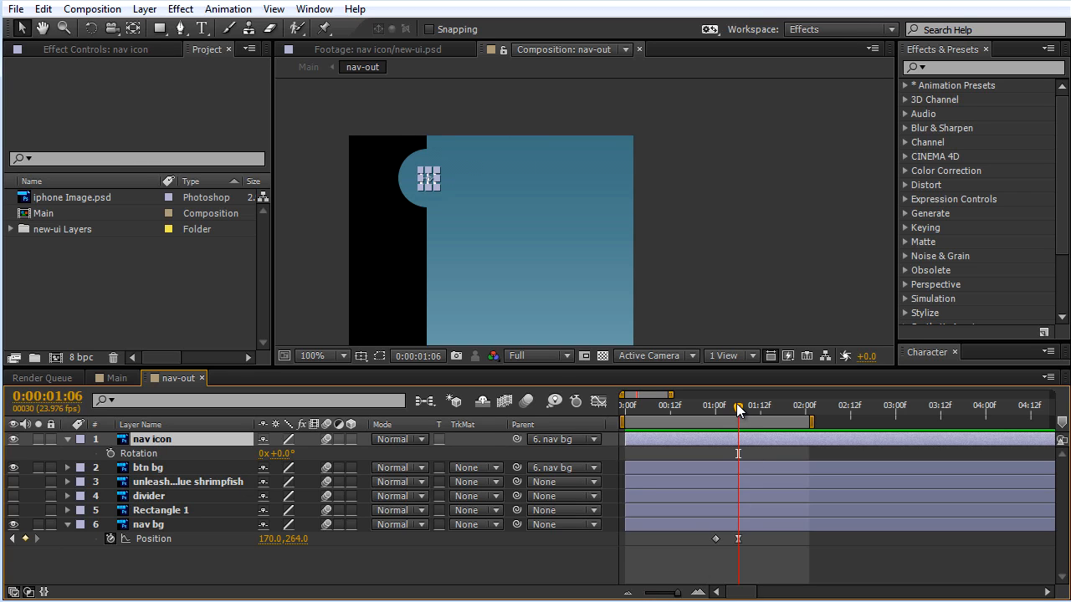
left_click(737, 538)
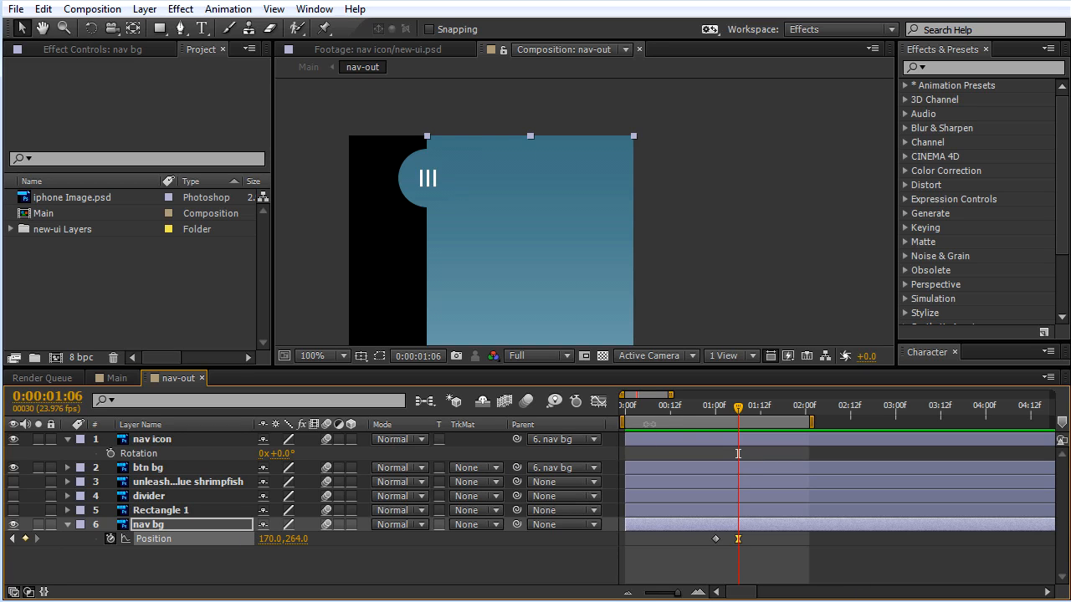
left_click(742, 440)
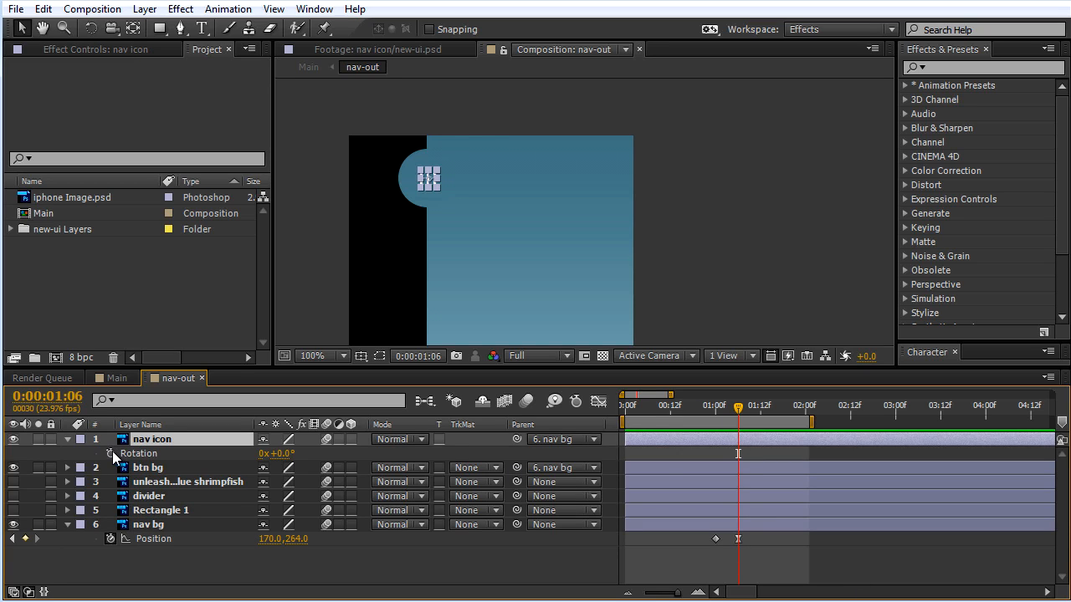
left_click(111, 453)
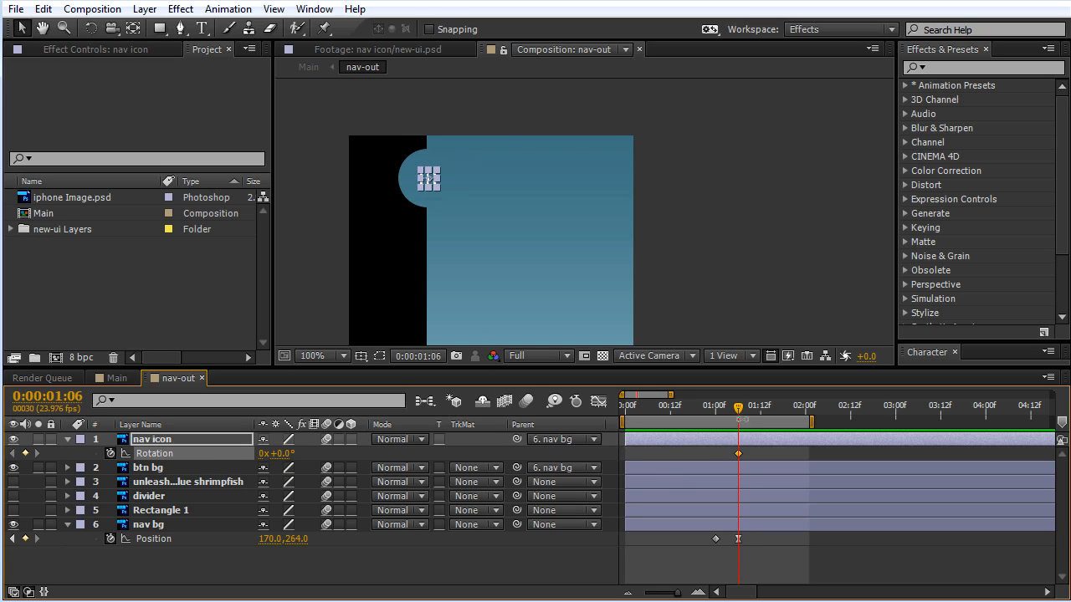
Step: Set nav icon's Rotation to 90° at 0:00:01:00 and scrub around the keyframe to check the icon
left_click_drag(740, 414, 721, 429)
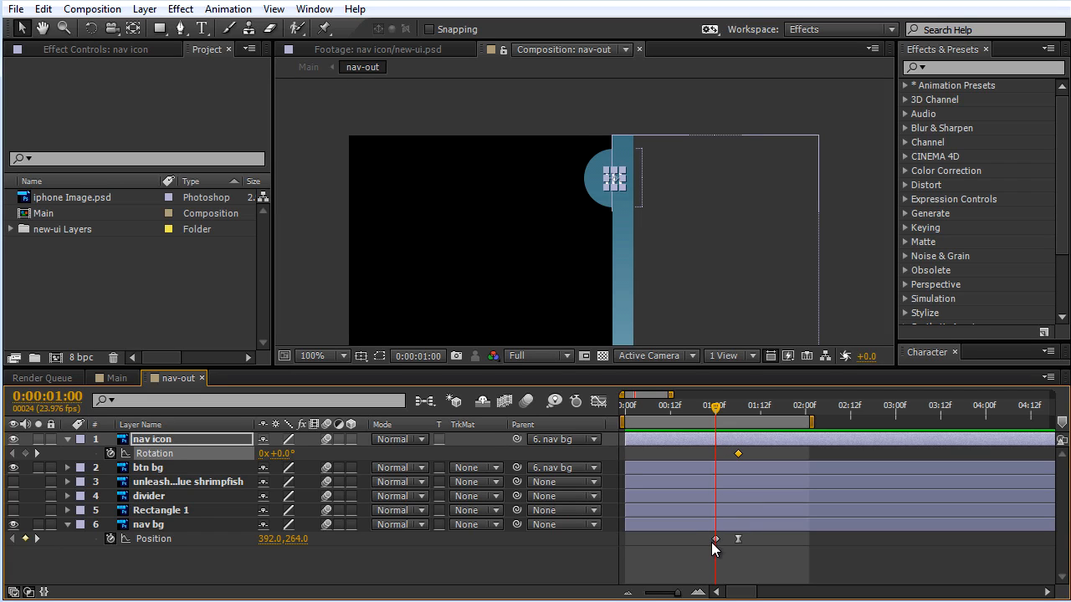
left_click(283, 454)
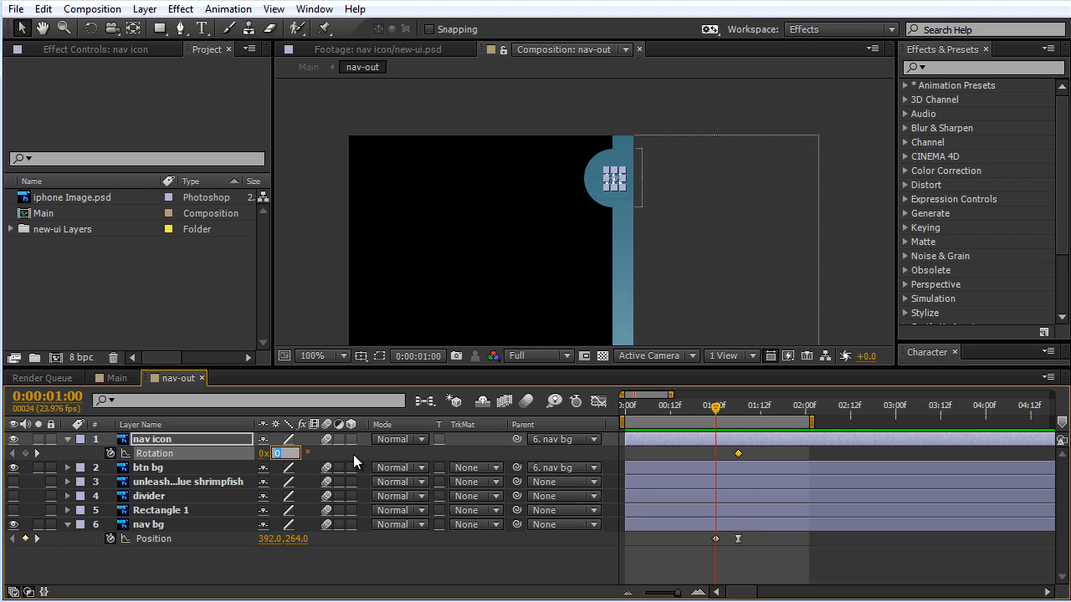
type("90")
key("Return")
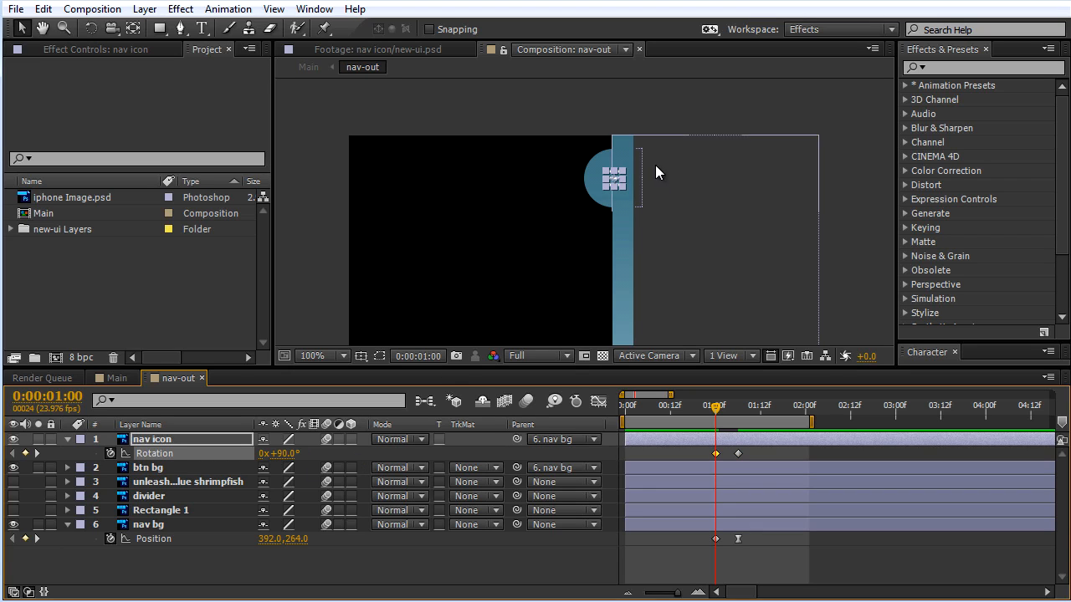
scroll(657, 108, "up", 1)
scroll(657, 108, "down", 1)
left_click(661, 107)
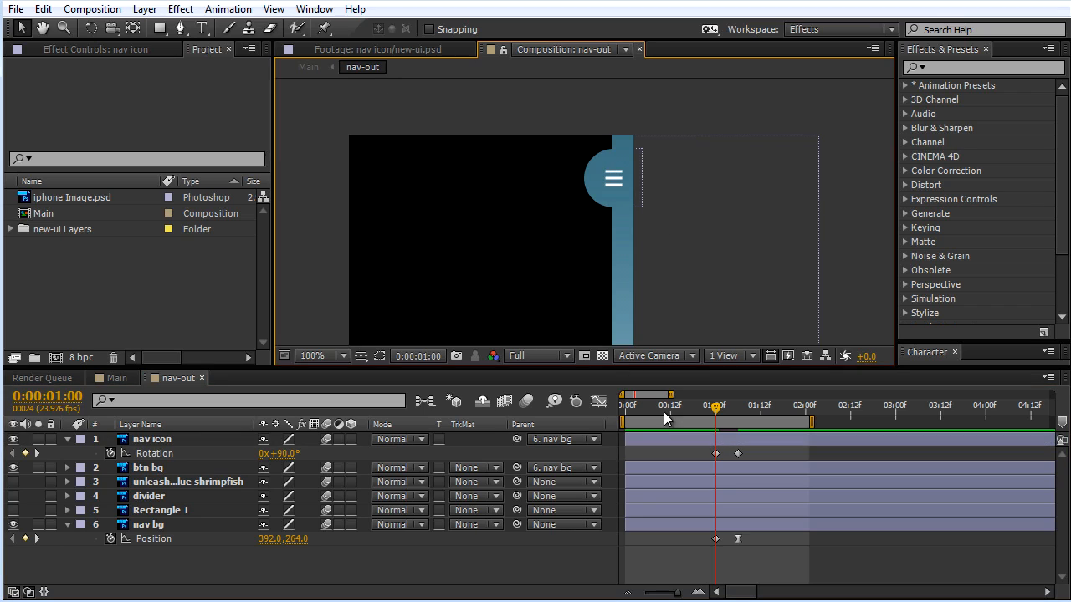
mouse_move(716, 409)
left_mouse_down()
mouse_move(737, 409)
mouse_move(708, 413)
mouse_move(740, 416)
mouse_move(713, 422)
left_mouse_up()
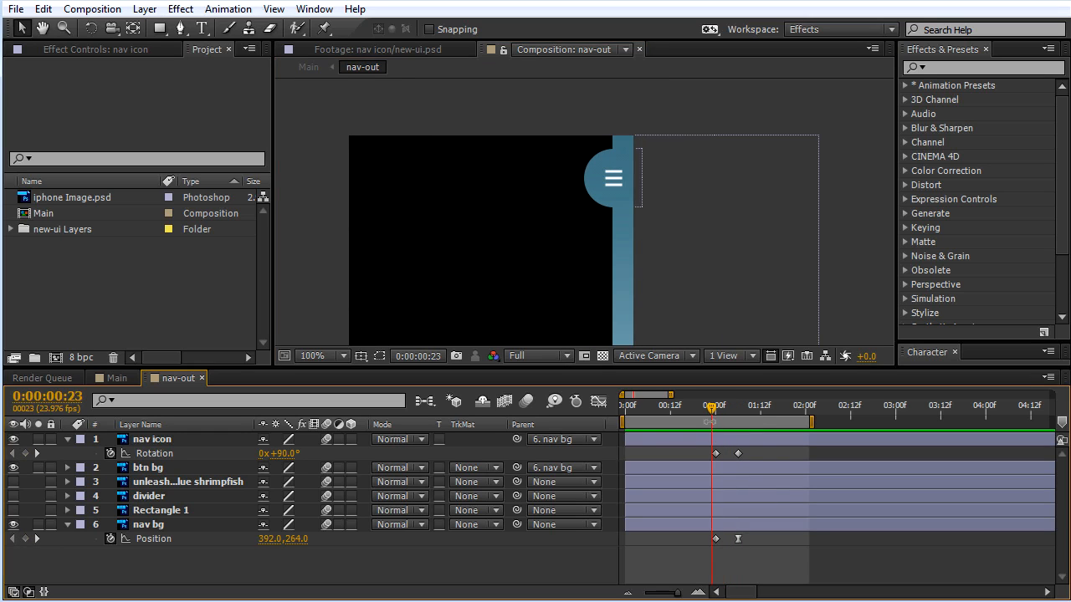
Step: Apply Easy Ease to nav icon's Rotation keyframe at 0:00:01:06, raise its incoming influence to 100% and verify its velocity settings
left_click(738, 454)
left_click_drag(725, 414, 737, 415)
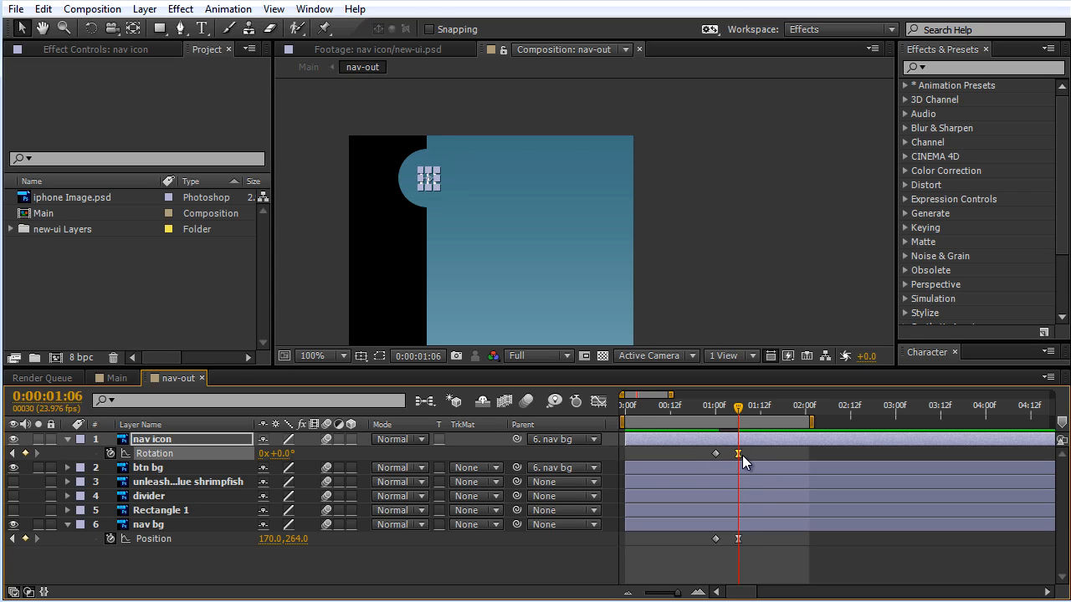
left_click(598, 401)
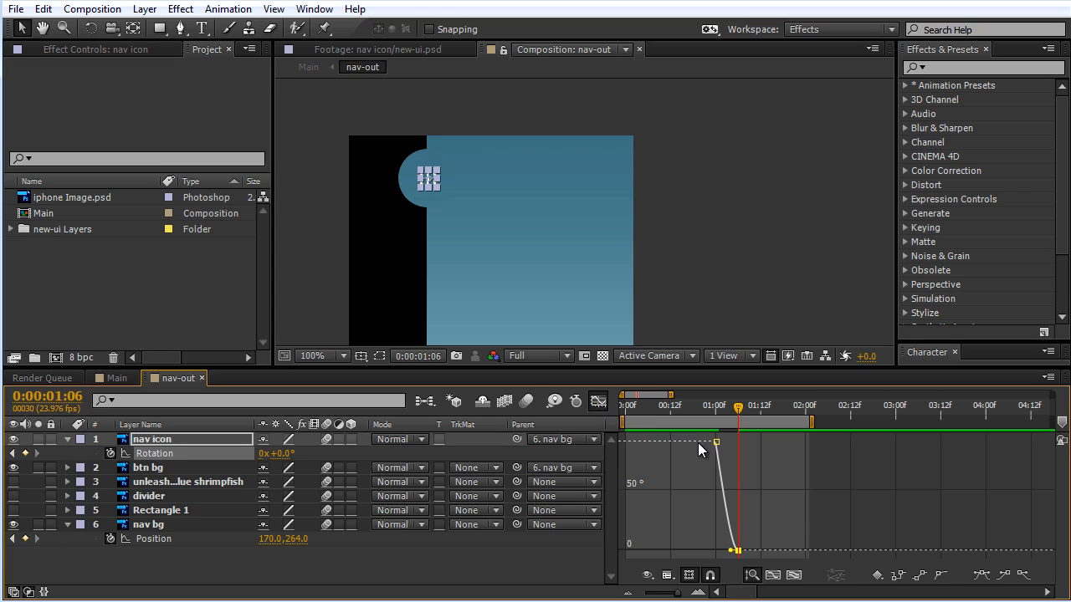
left_click_drag(677, 594, 679, 595)
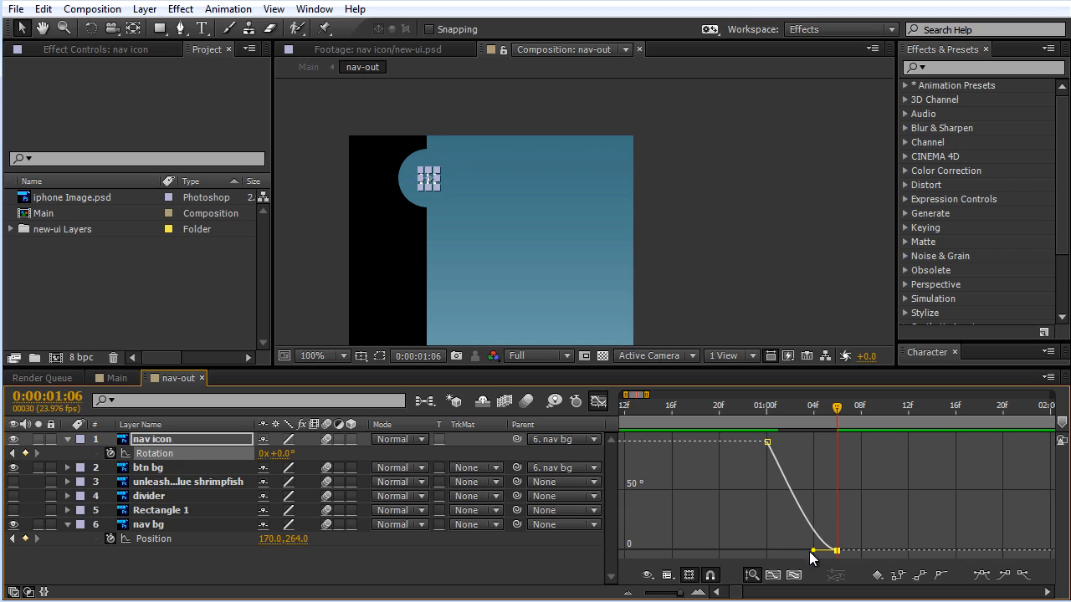
left_click_drag(809, 552, 741, 554)
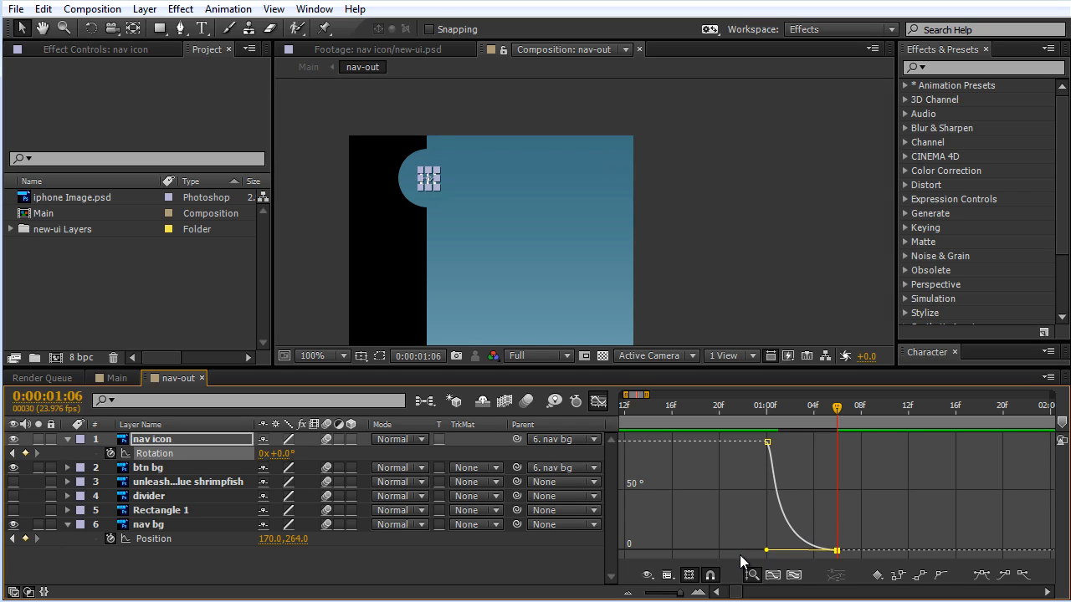
left_click(598, 401)
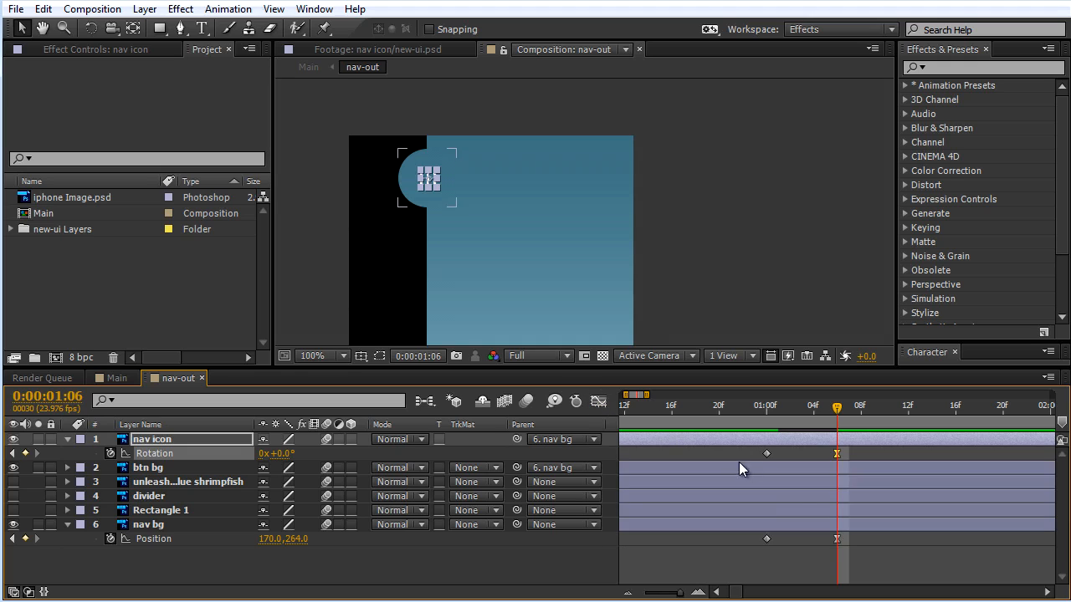
right_click(837, 455)
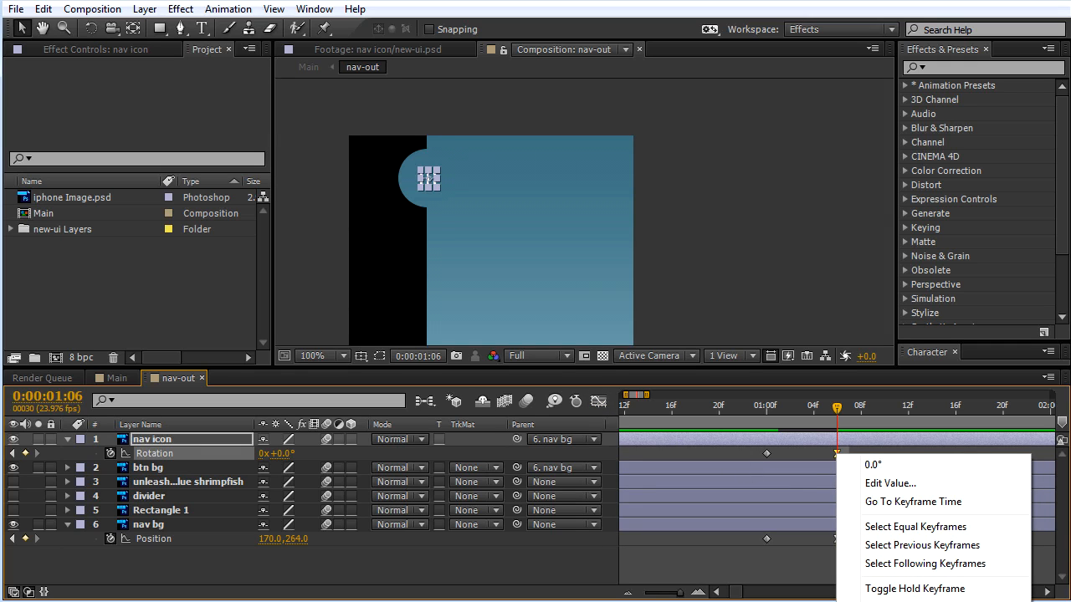
left_click(907, 601)
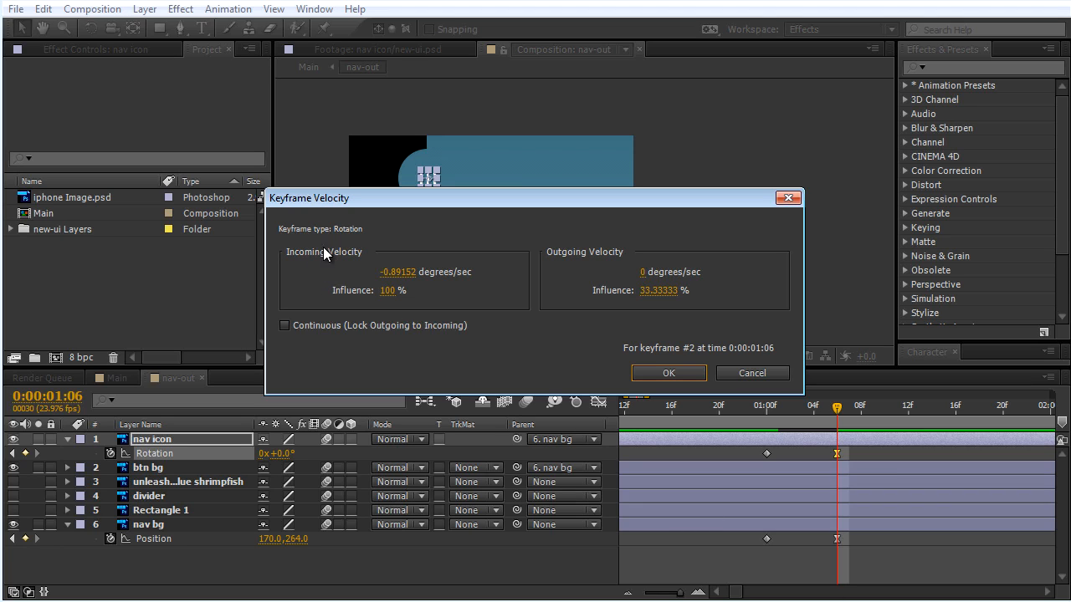
left_click(669, 373)
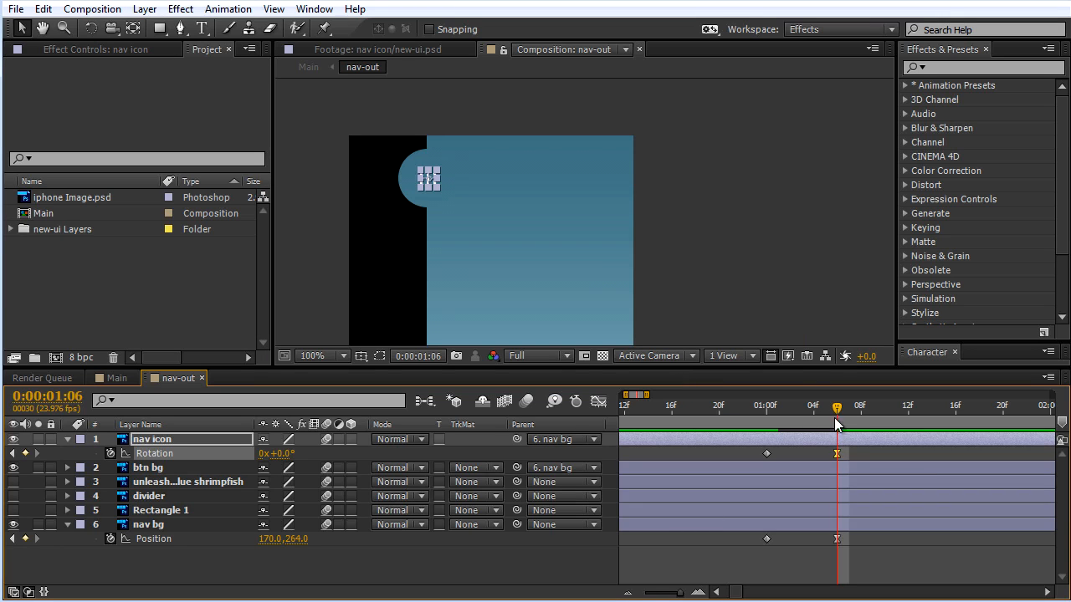
Step: Enable motion blur for the nav-out composition and preview the menu slide with the rotating icon
mouse_move(837, 408)
left_mouse_down()
mouse_move(754, 419)
mouse_move(829, 415)
left_mouse_up()
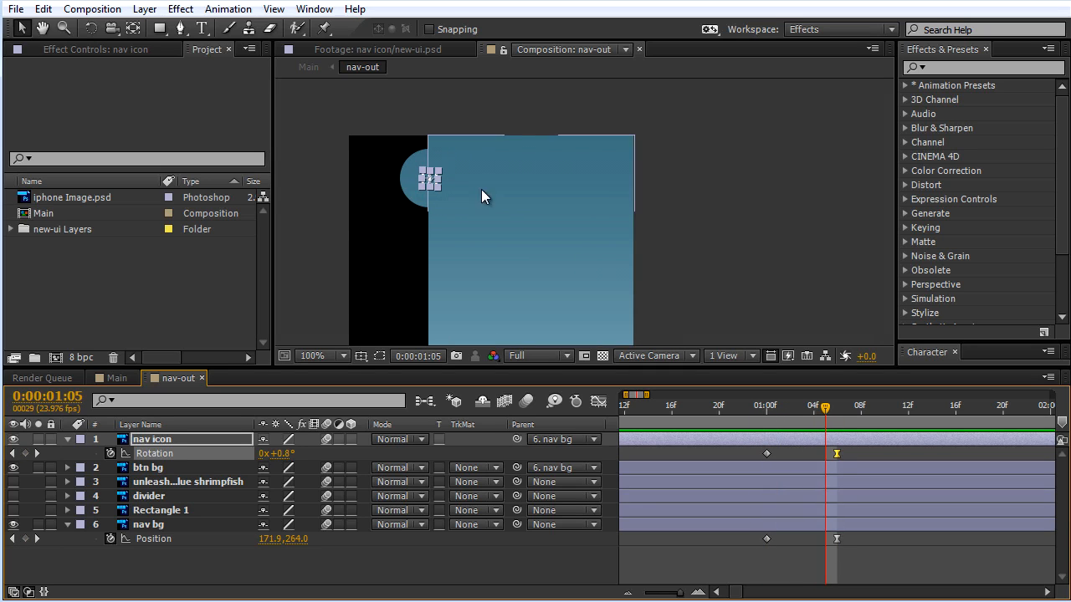
left_click(724, 218)
key("comma")
key("space")
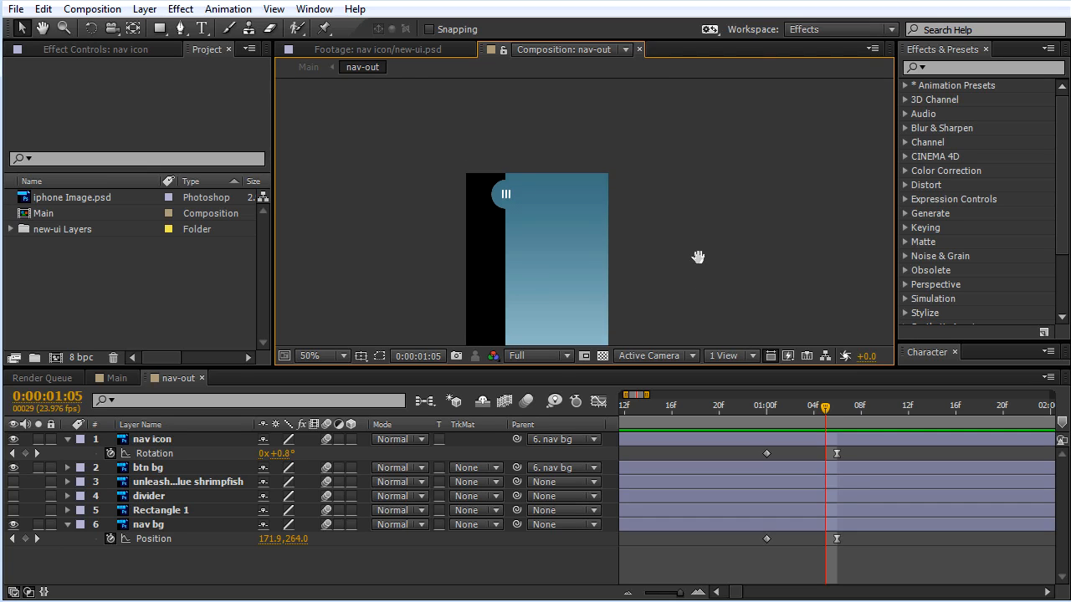
left_click_drag(698, 272, 720, 213)
left_click(526, 401)
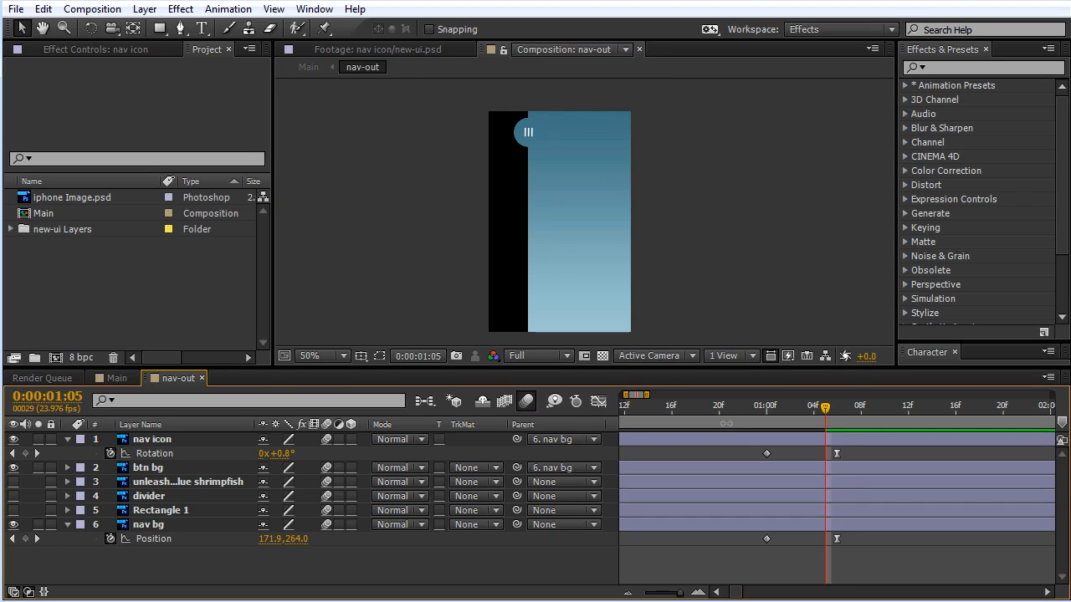
key("KP_0")
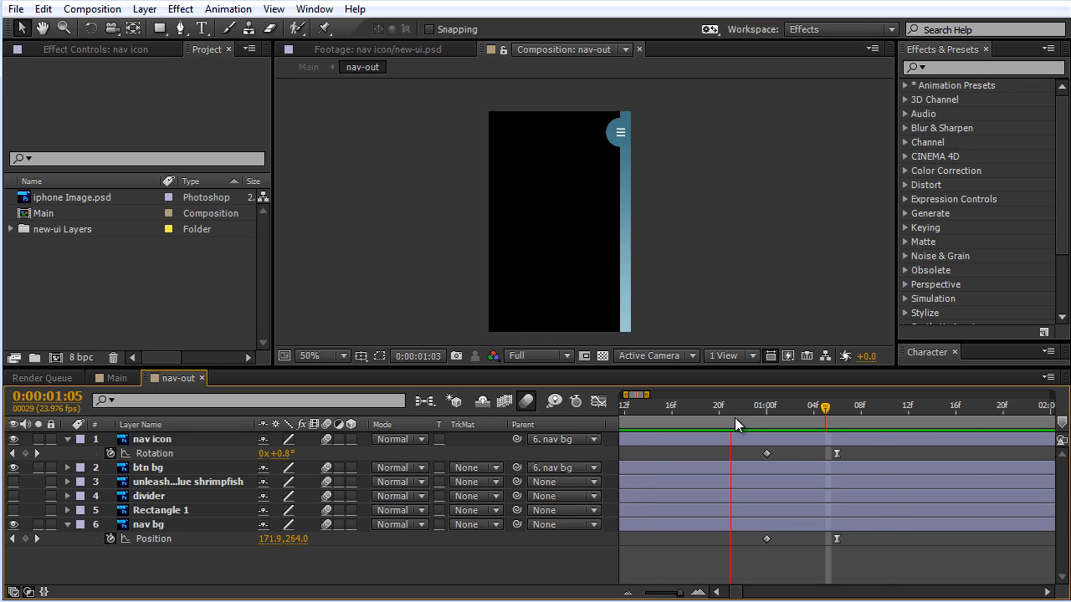
key("space")
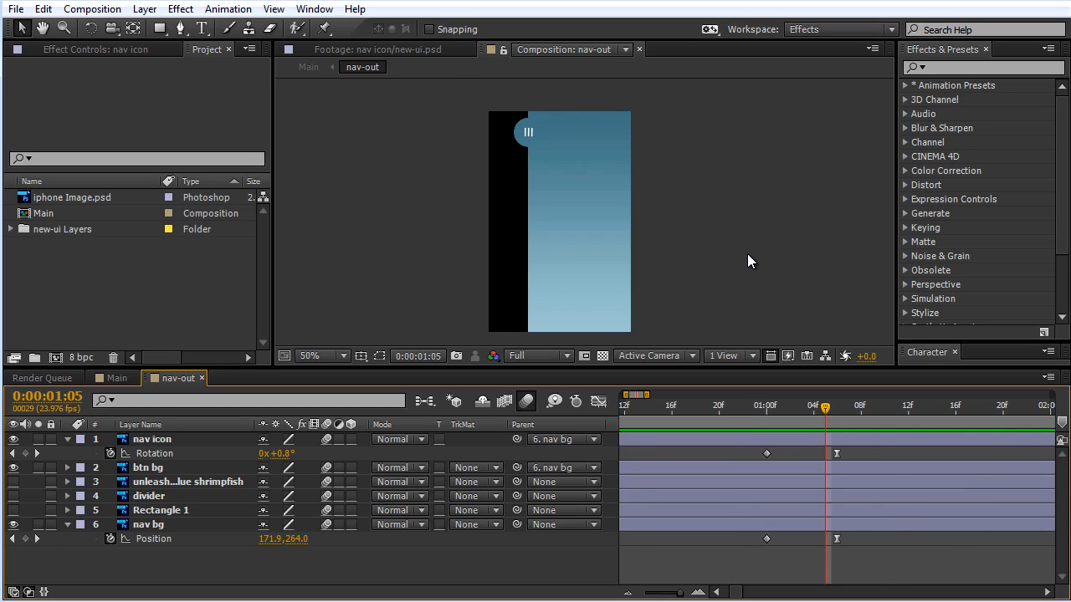
Step: Move nav icon's eased Rotation keyframe to 0:00:01:09 and preview the rotation
key("period")
key("period")
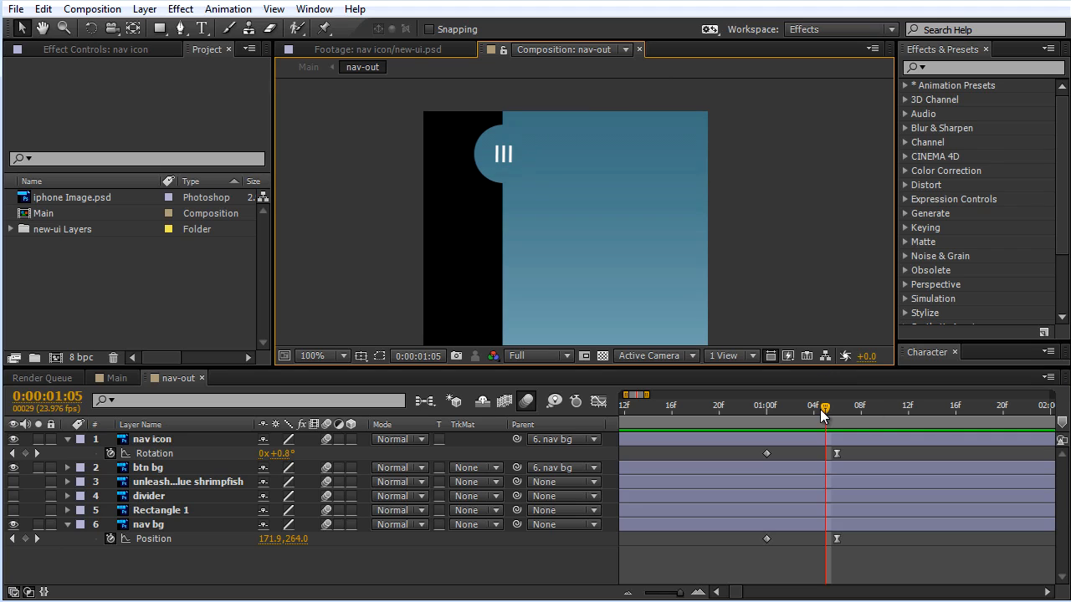
mouse_move(821, 410)
left_mouse_down()
mouse_move(743, 408)
mouse_move(828, 416)
left_mouse_up()
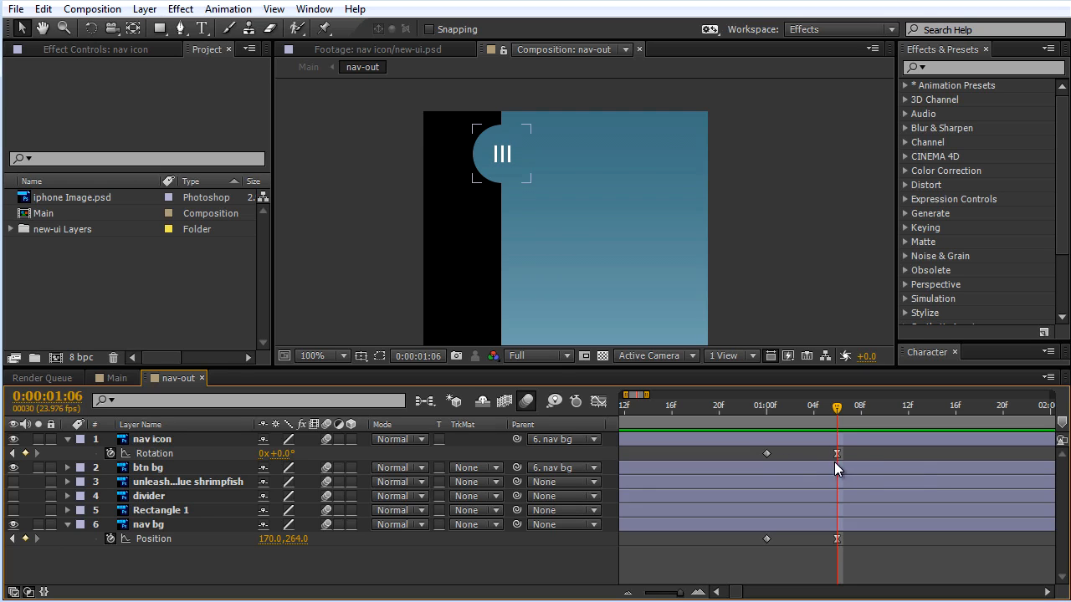
left_click(838, 455)
left_click_drag(840, 454, 850, 457)
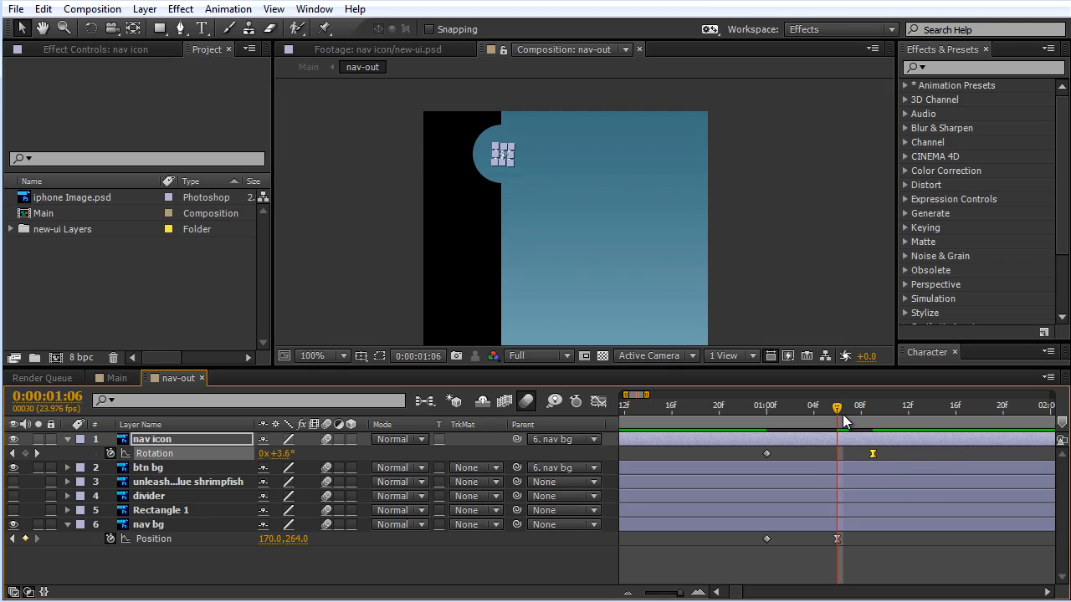
left_click_drag(827, 413, 749, 414)
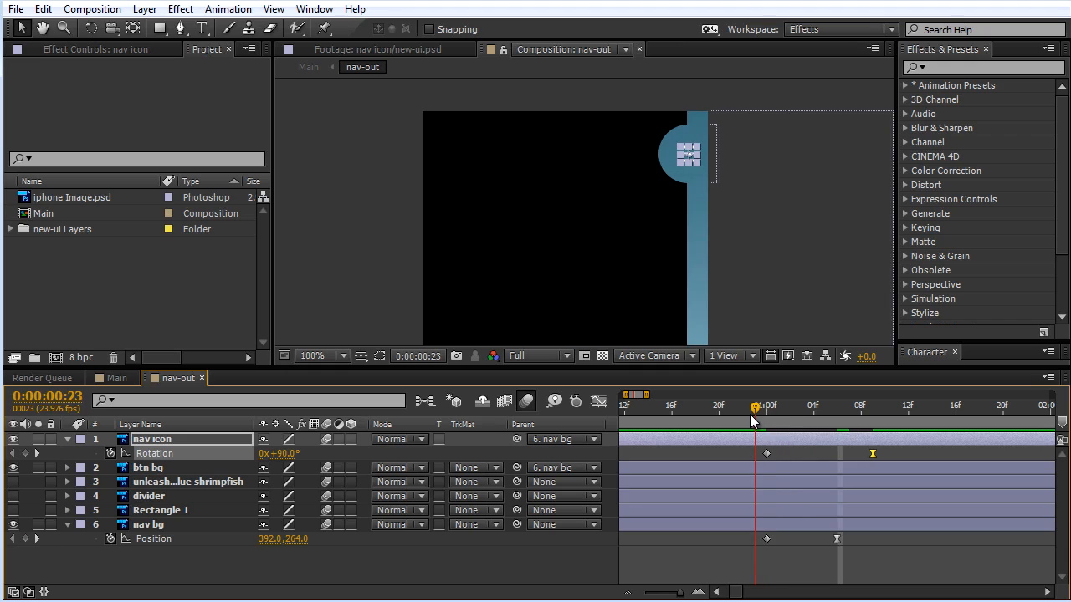
key("space")
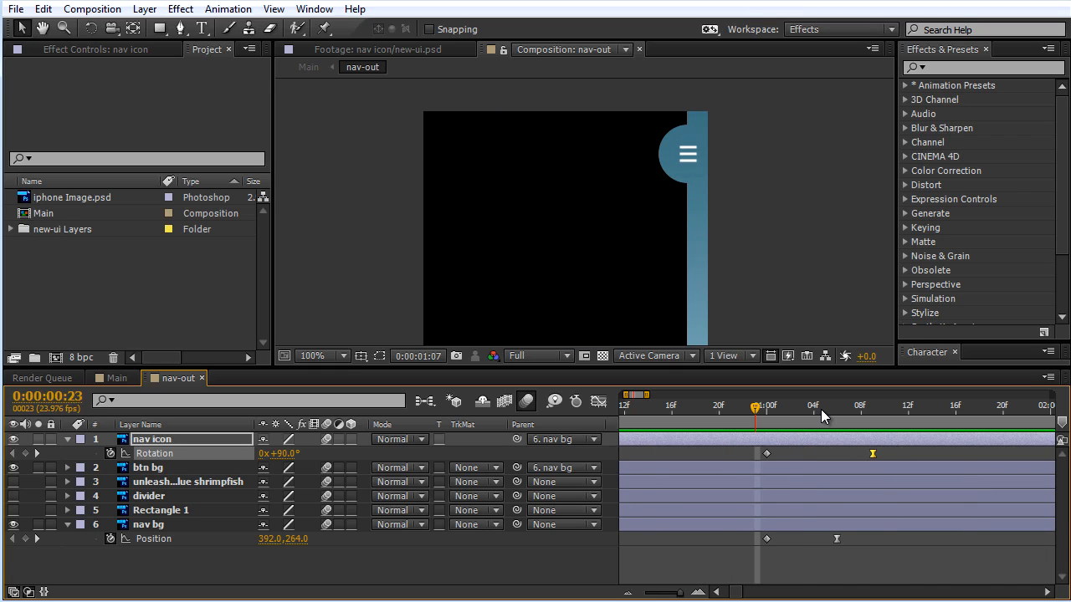
Step: Try to shift both of nav icon's Rotation keyframes four frames later, preview the result, and undo the shift
key("space")
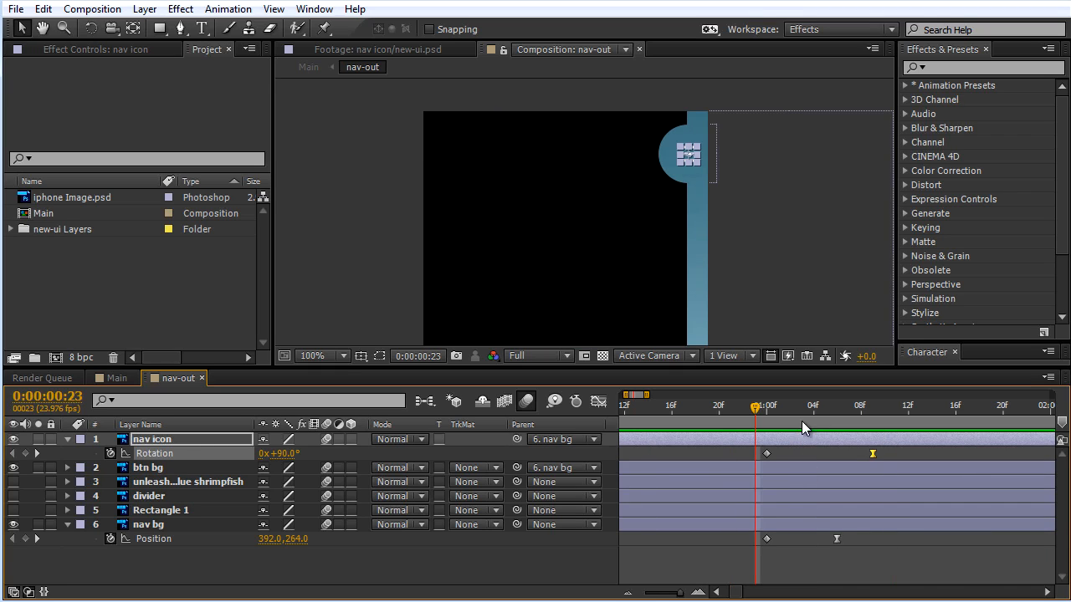
left_click_drag(898, 450, 749, 461)
left_click_drag(828, 460, 819, 461)
key("space")
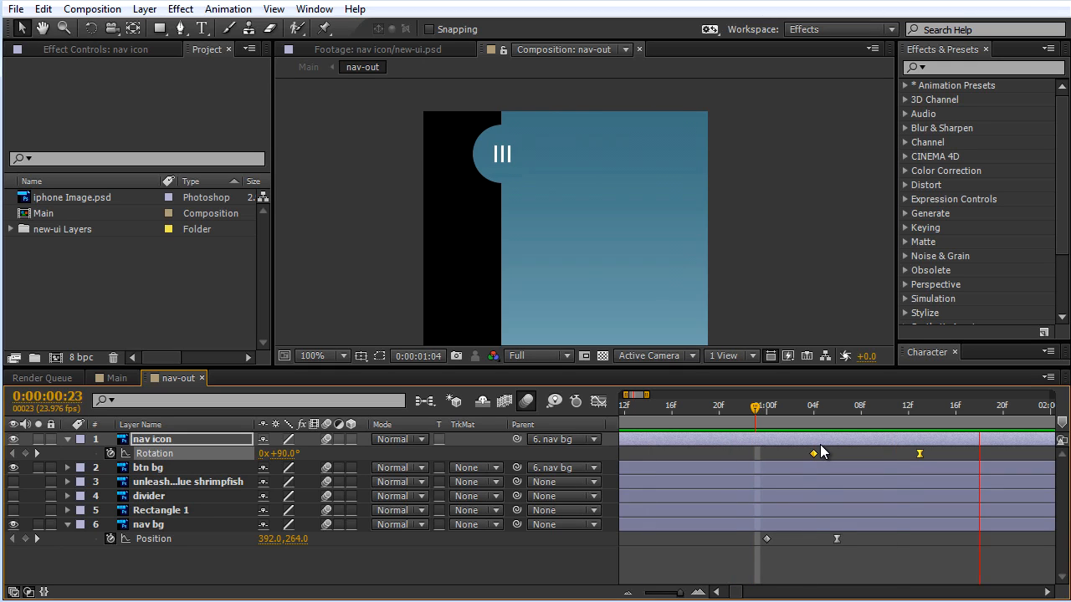
key("space")
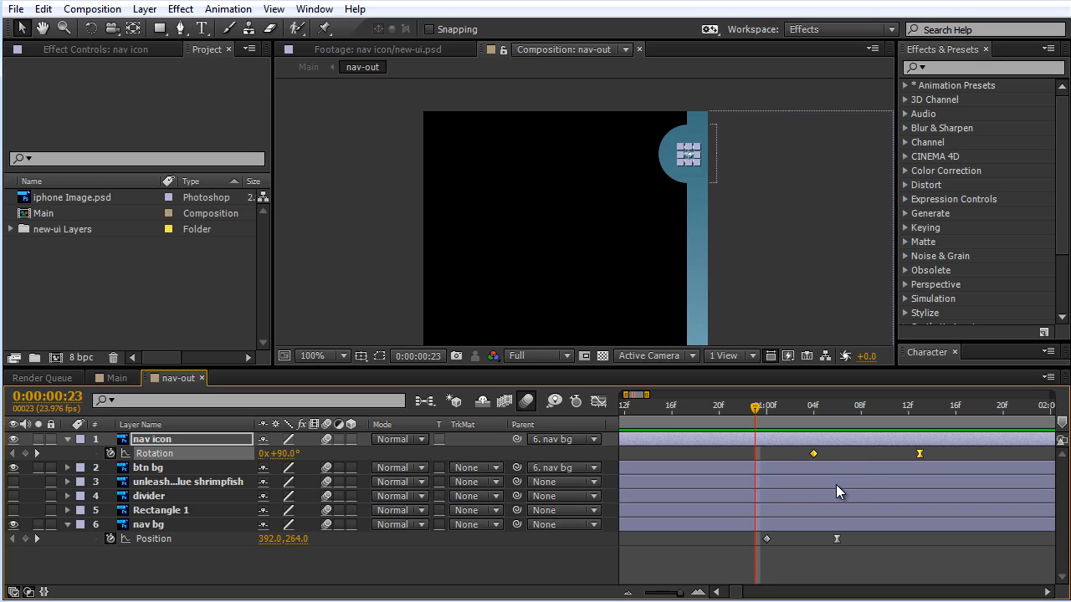
key("ctrl+z")
Step: Turn on the divider layer's visibility at 0:00:01:04 and inspect its lines against the nav background
scroll(761, 300, "down", 2)
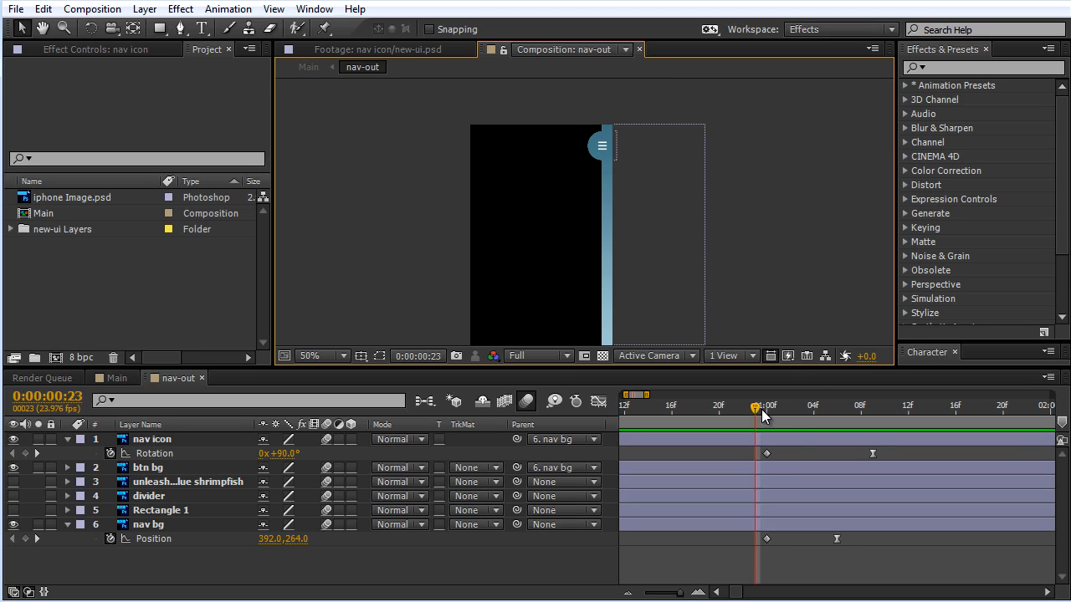
left_click_drag(757, 410, 770, 431)
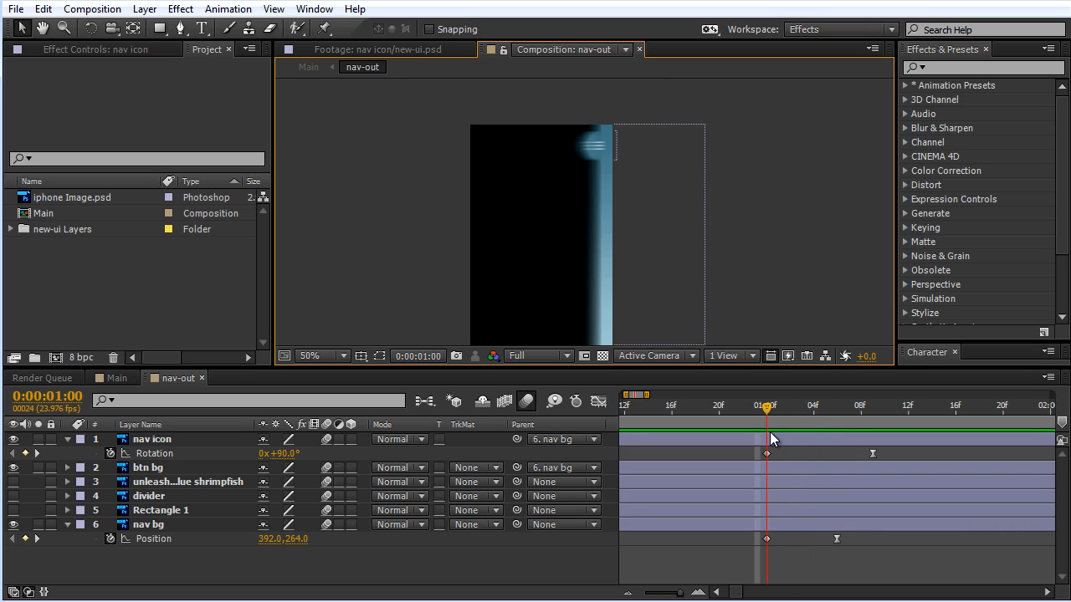
key("space")
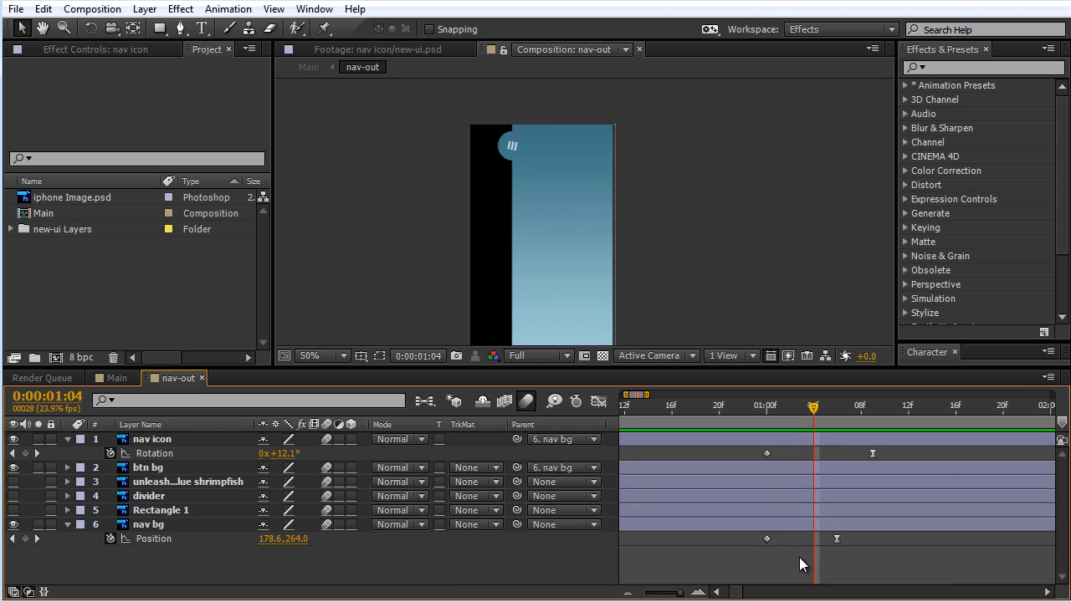
left_click(144, 499)
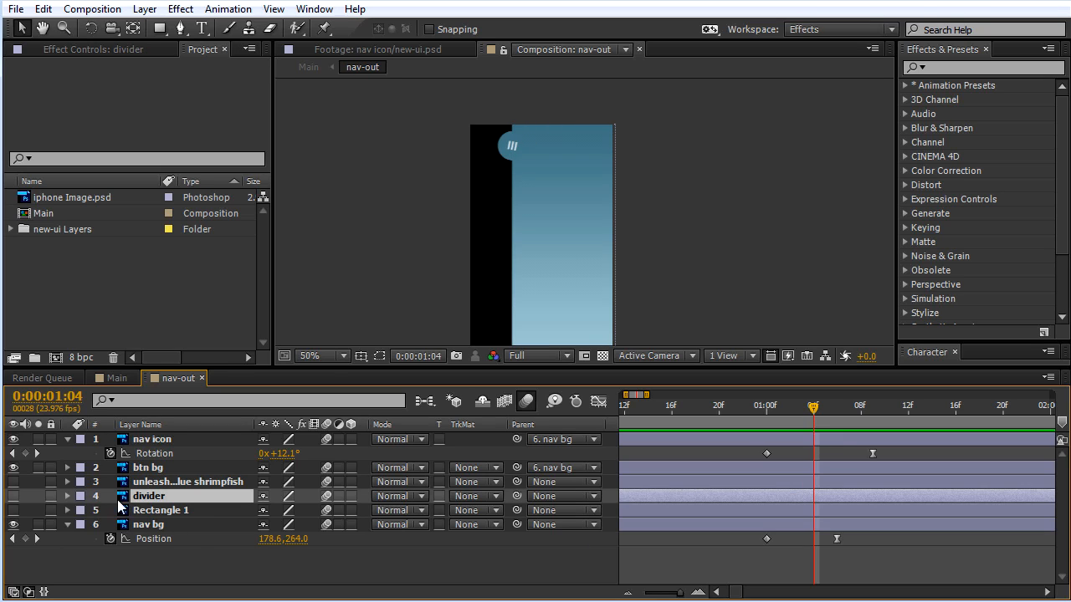
left_click(12, 496)
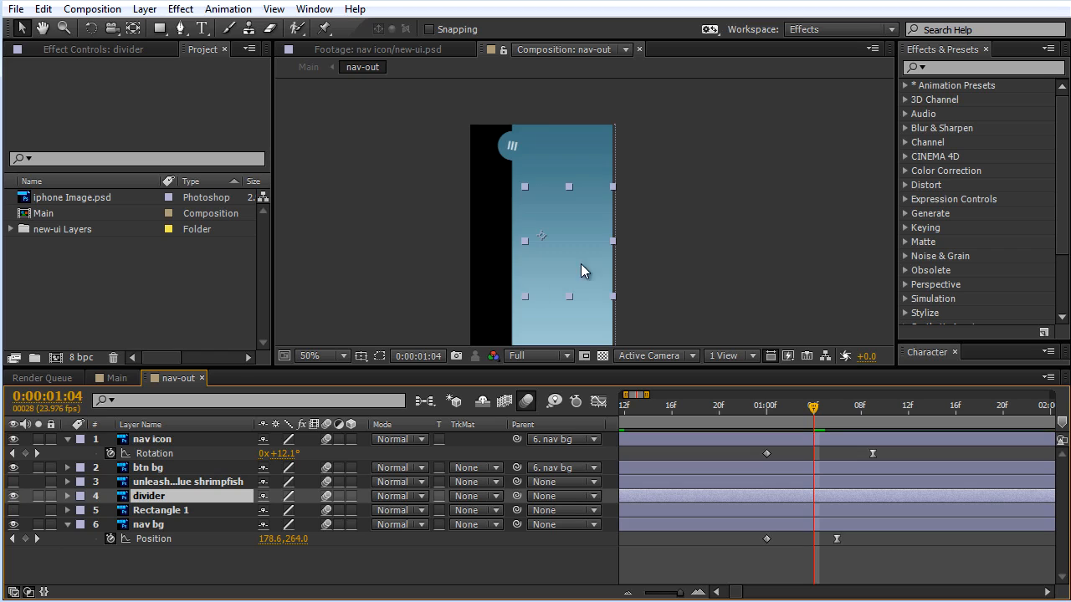
key("period")
key("period")
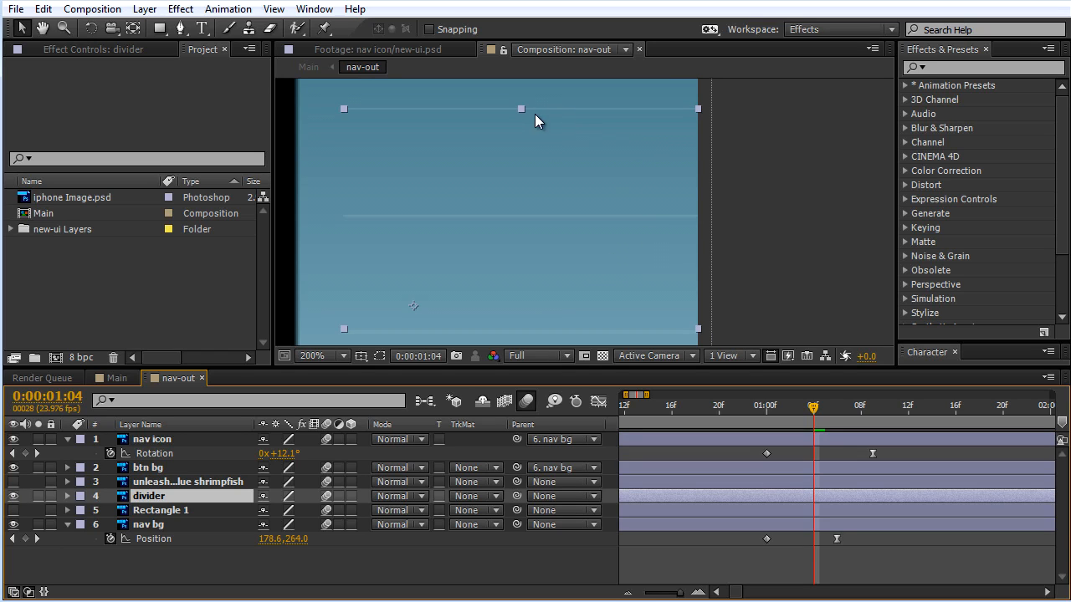
key("period")
left_click_drag(462, 98, 520, 272)
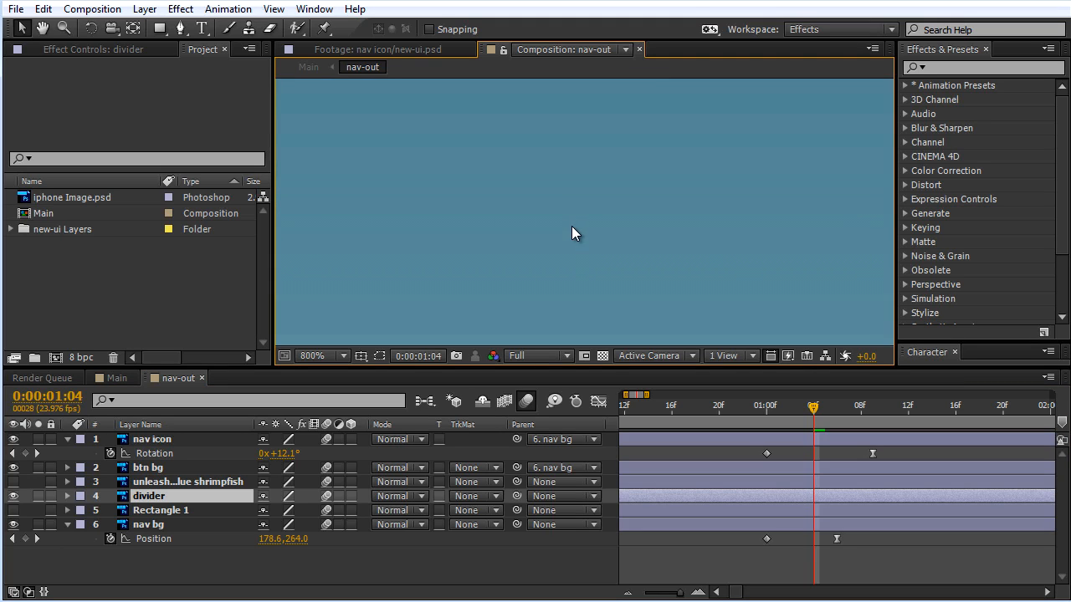
key("comma")
left_click_drag(585, 259, 581, 210)
key("comma")
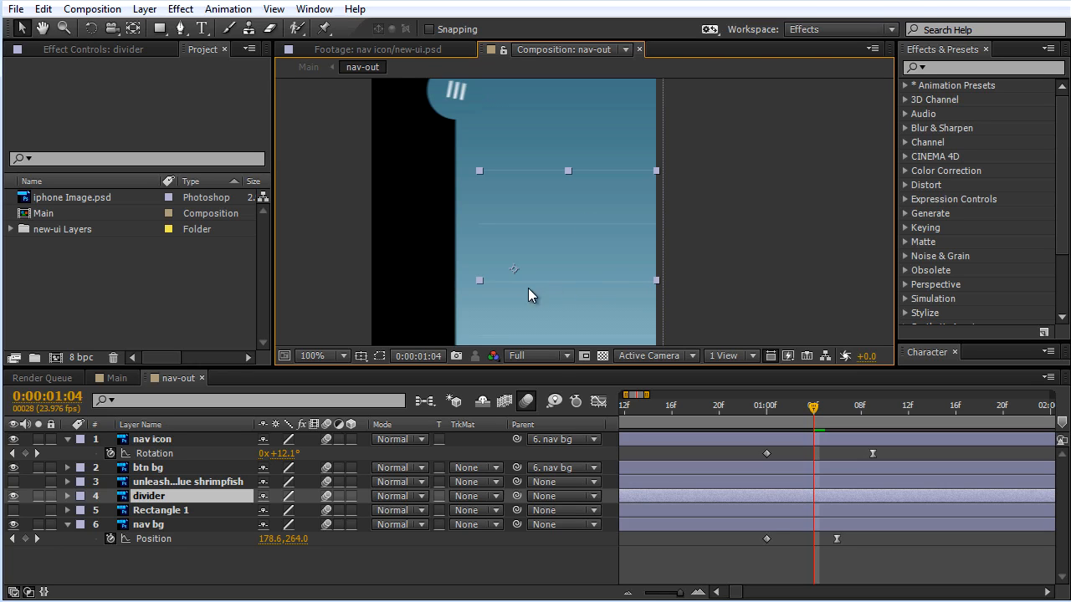
Step: Show the menu text layer temporarily, compare its labels with the divider lines, and hide the text layer again
left_click(12, 482)
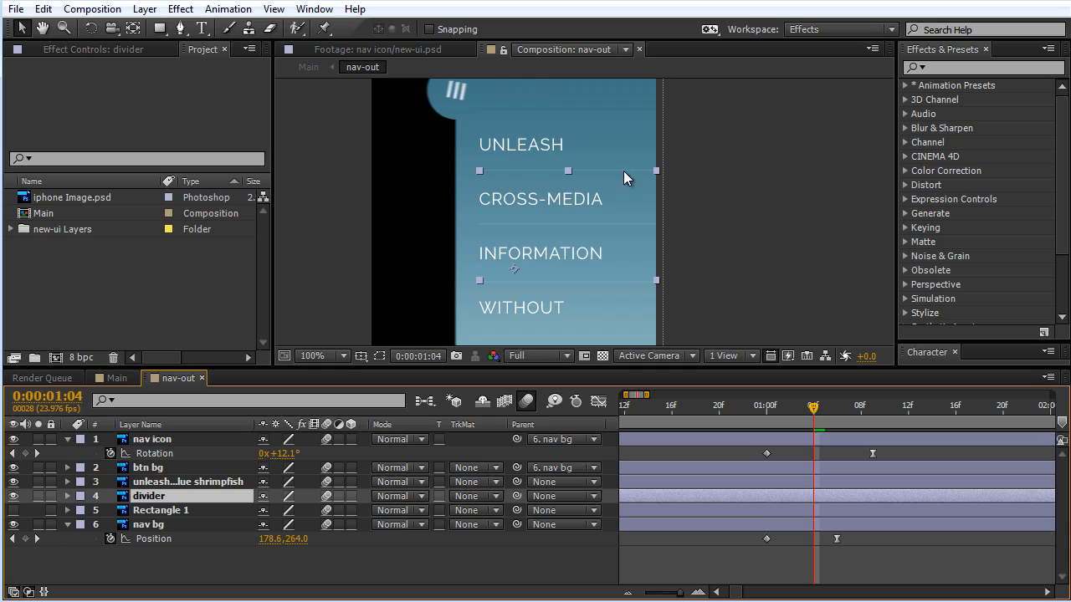
scroll(543, 206, "up", 2)
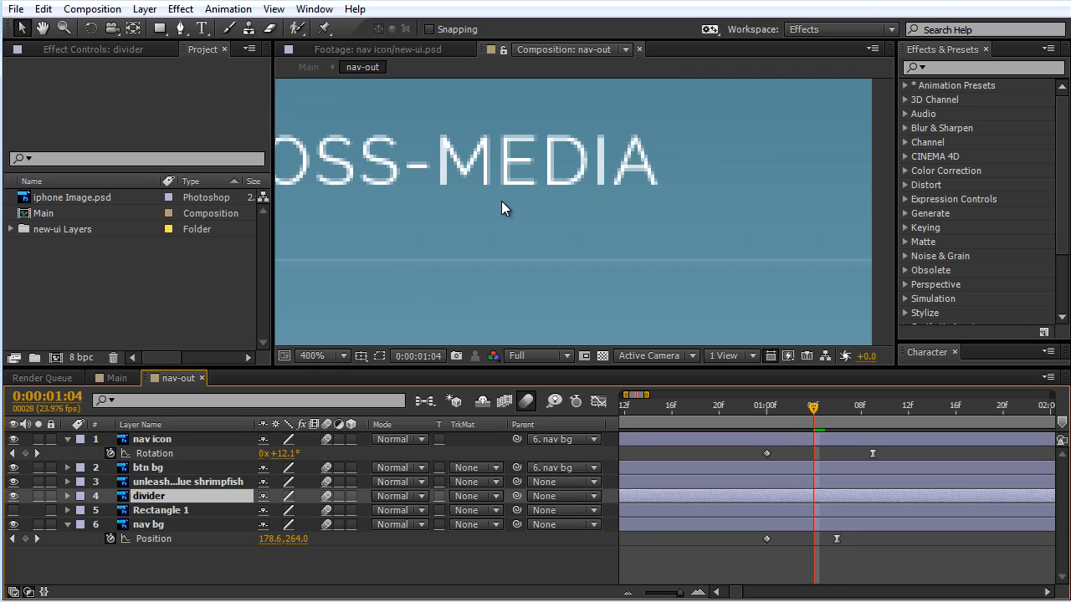
scroll(501, 200, "down", 1)
key("F3")
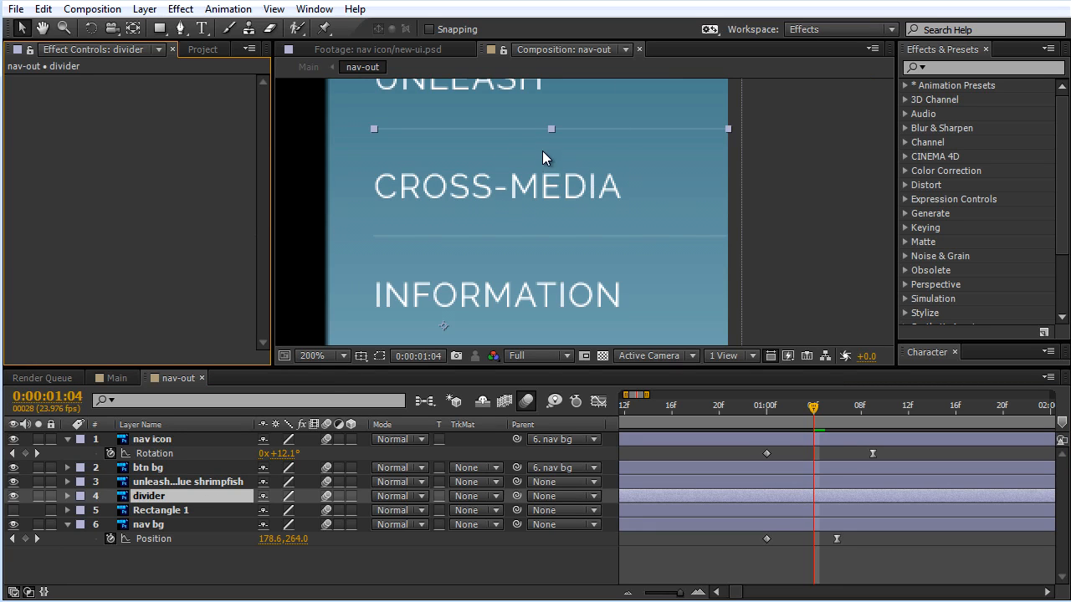
left_click_drag(622, 136, 630, 201)
scroll(629, 201, "up", 1)
scroll(625, 201, "down", 2)
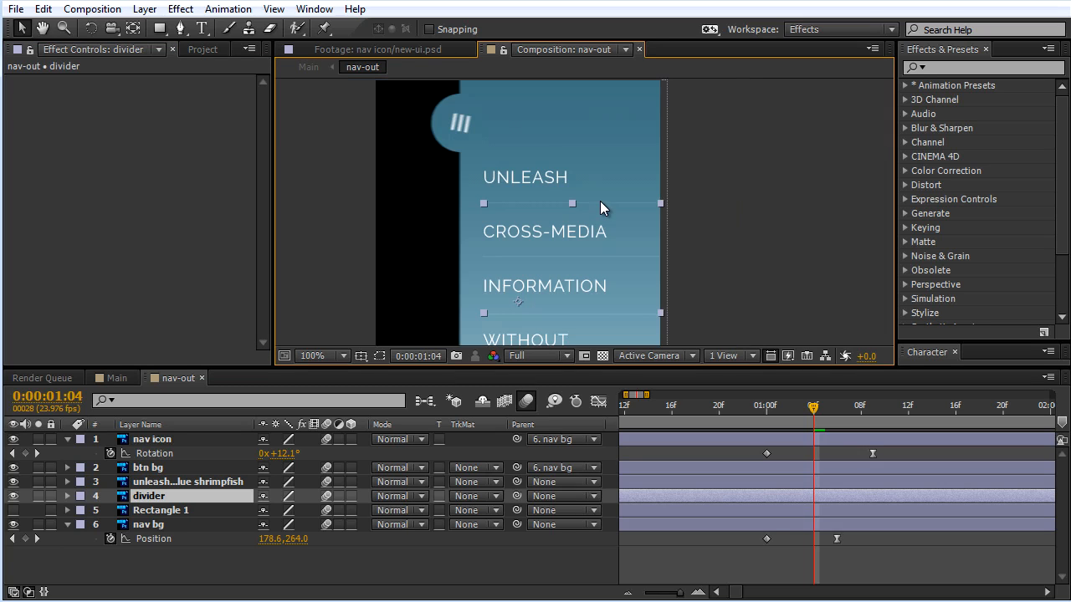
scroll(599, 200, "up", 1)
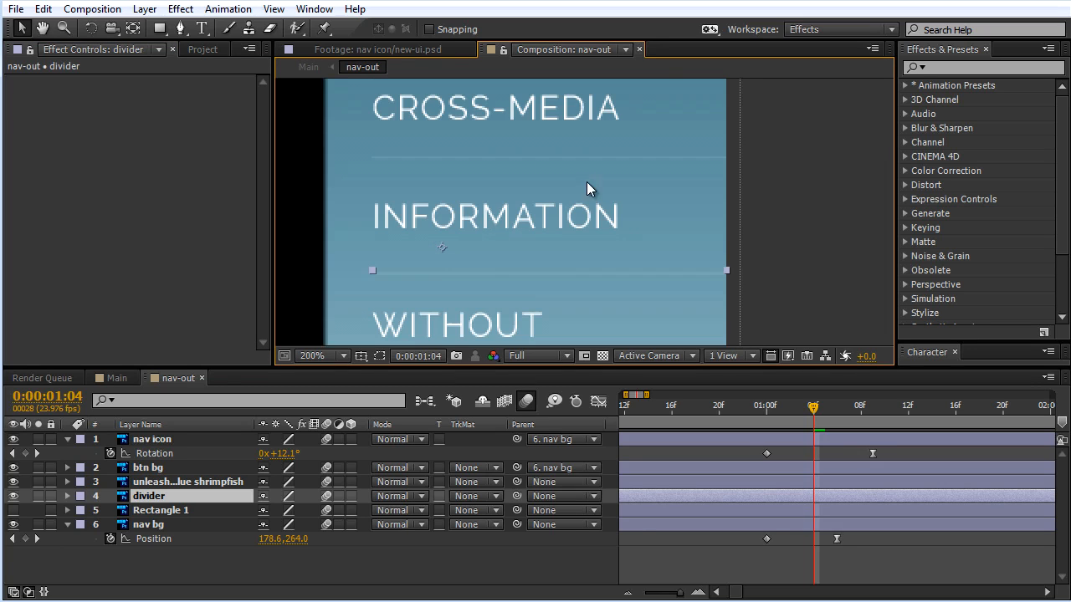
left_click(168, 481)
left_click(14, 482)
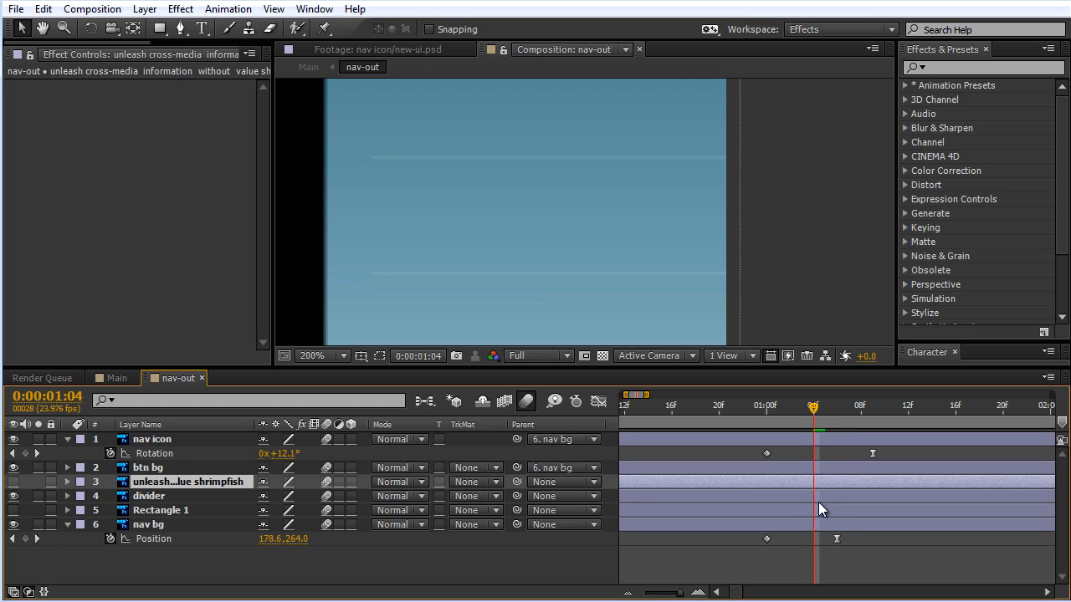
Step: Examine how the divider lines sit over the sliding nav background between 0:00:01:00 and 0:00:01:04
left_click_drag(816, 410, 773, 411)
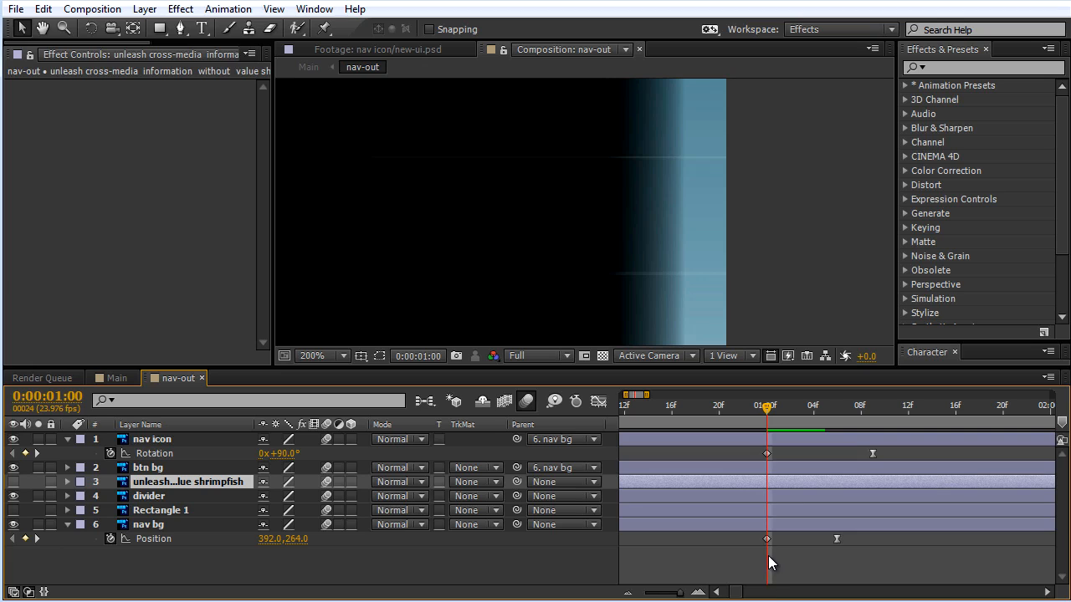
key("Page_Down")
key("Page_Down")
key("Page_Down")
key("Page_Down")
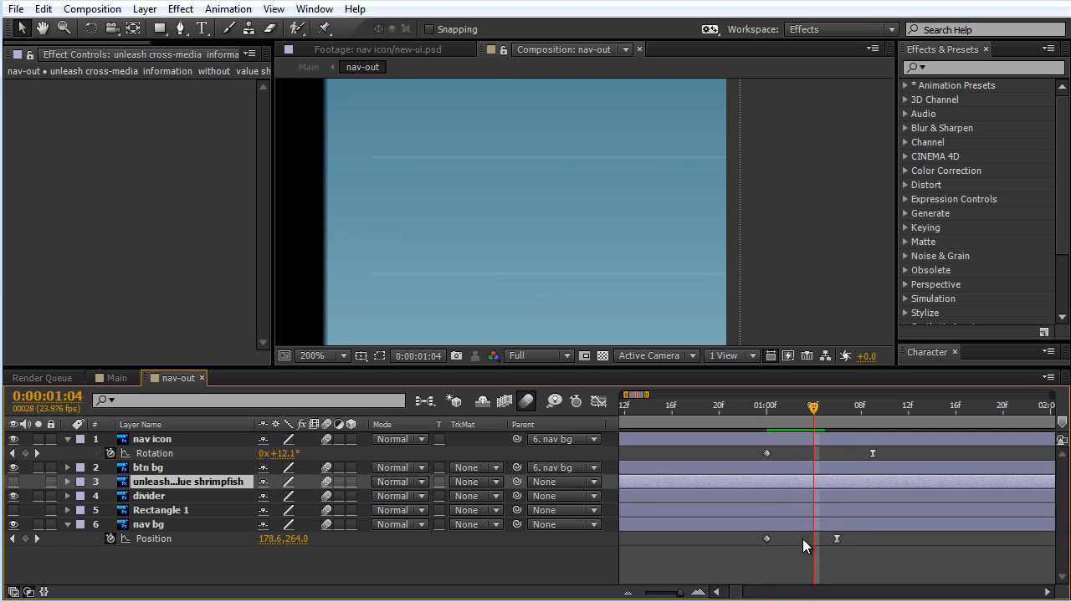
key("comma")
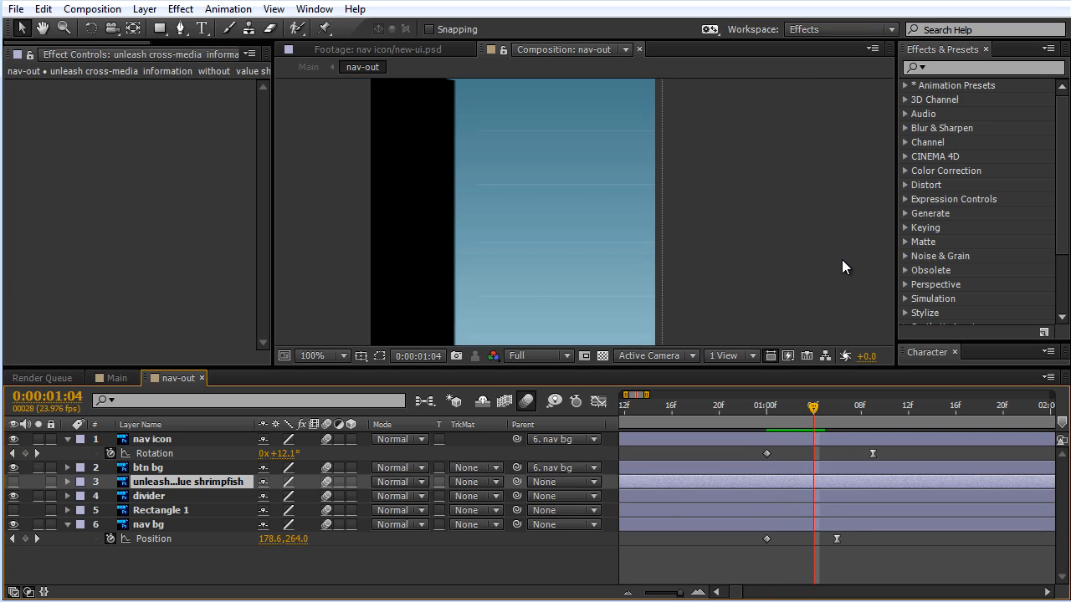
scroll(672, 264, "up", 1)
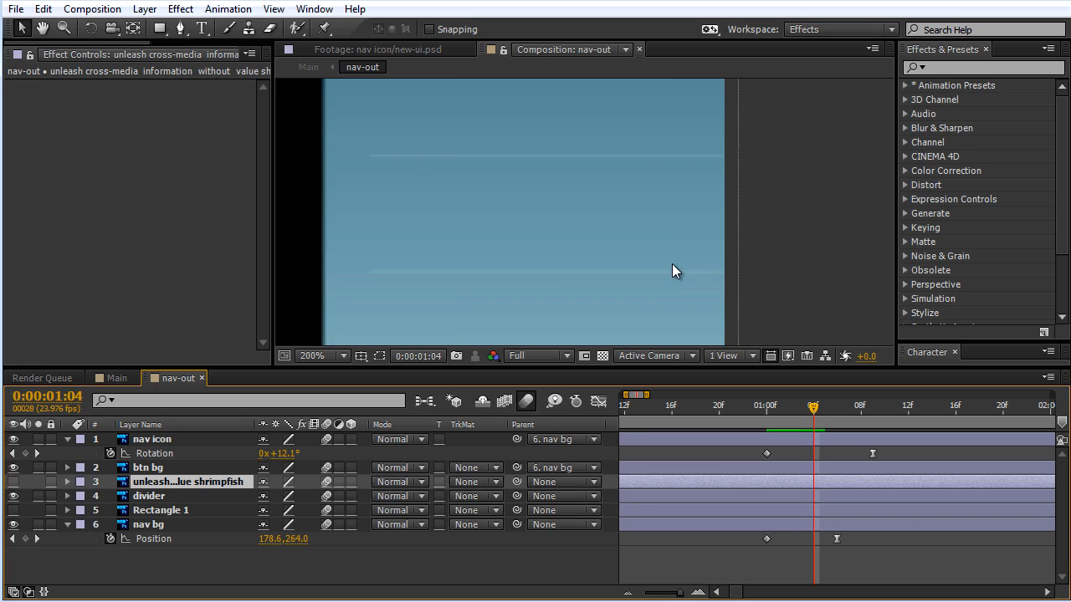
scroll(672, 263, "down", 1)
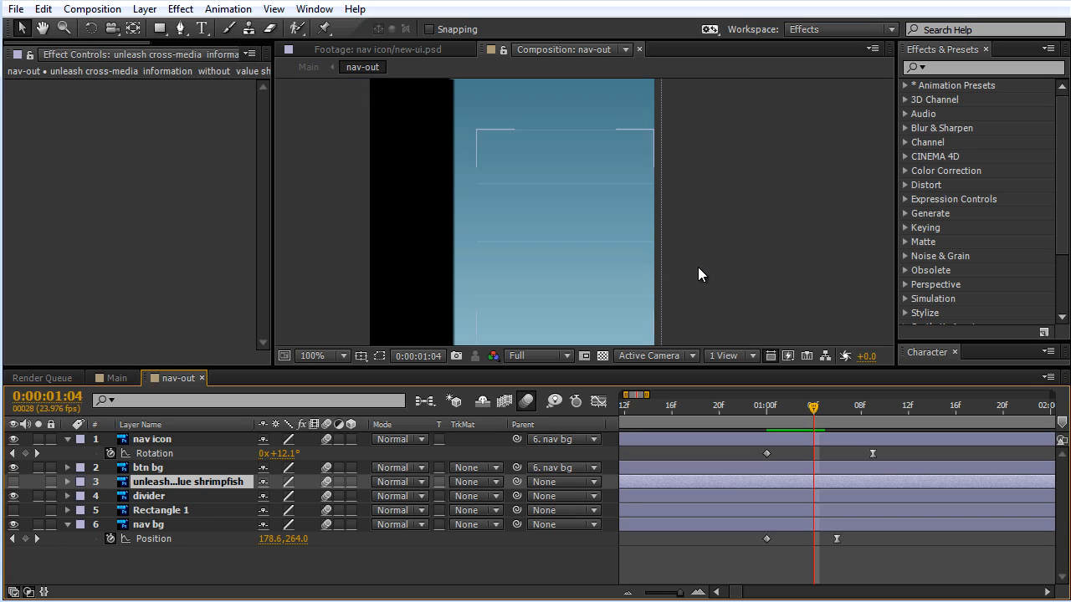
Step: Reveal the divider layer's Position property and start its animation with a keyframe at 0:00:01:04
left_click(147, 497)
key("p")
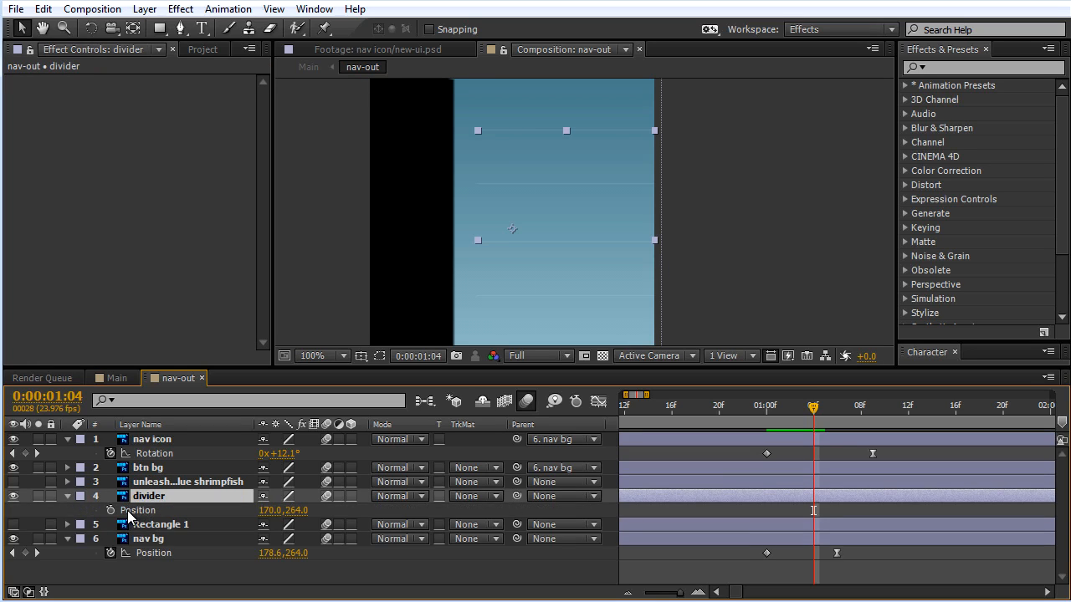
left_click(110, 510)
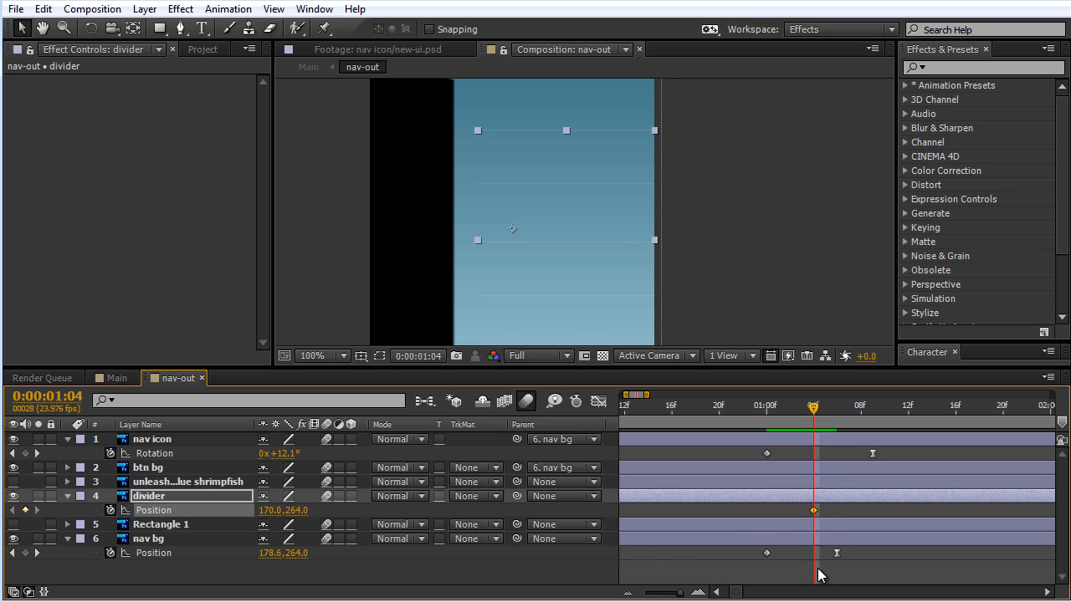
Step: Add a Position keyframe for divider at 0:00:01:10, apply Easy Ease to it, and check its speed graph
key("Page_Down")
key("Page_Down")
key("Page_Down")
key("Page_Down")
key("Page_Down")
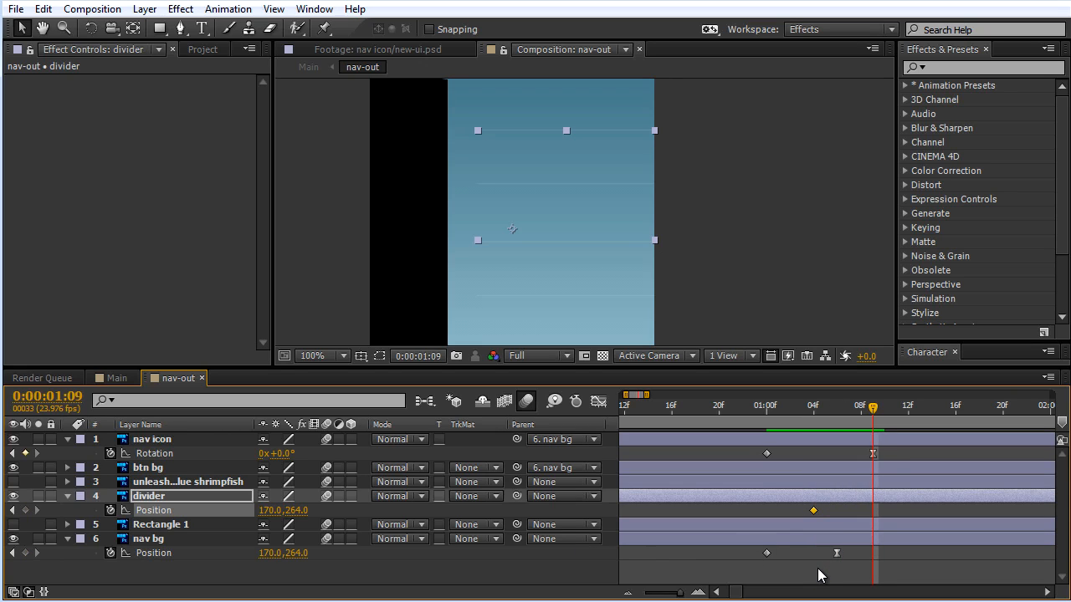
key("Page_Down")
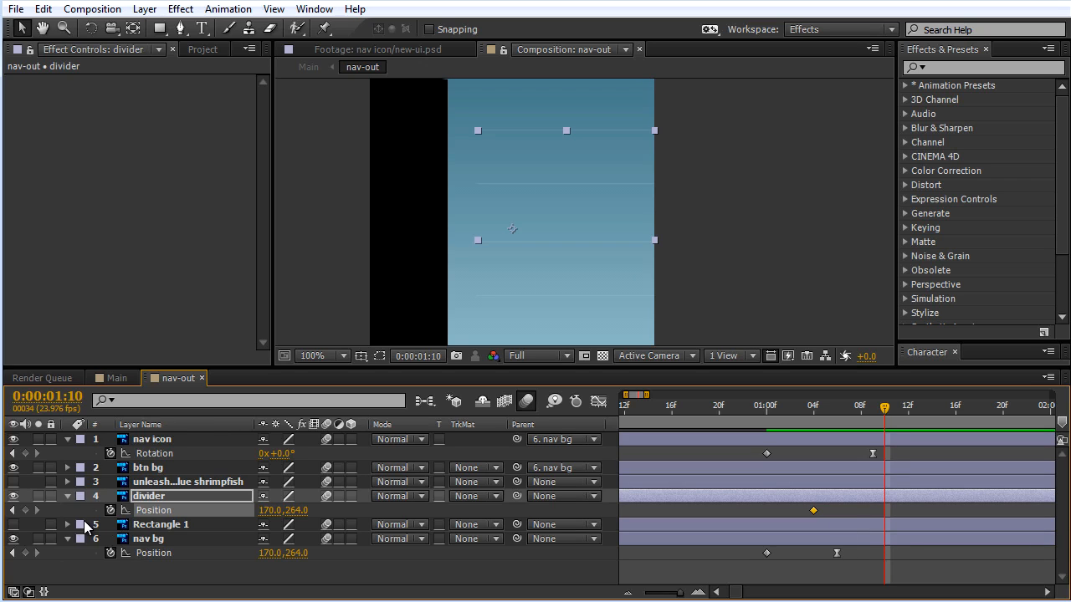
left_click(26, 510)
key("F9")
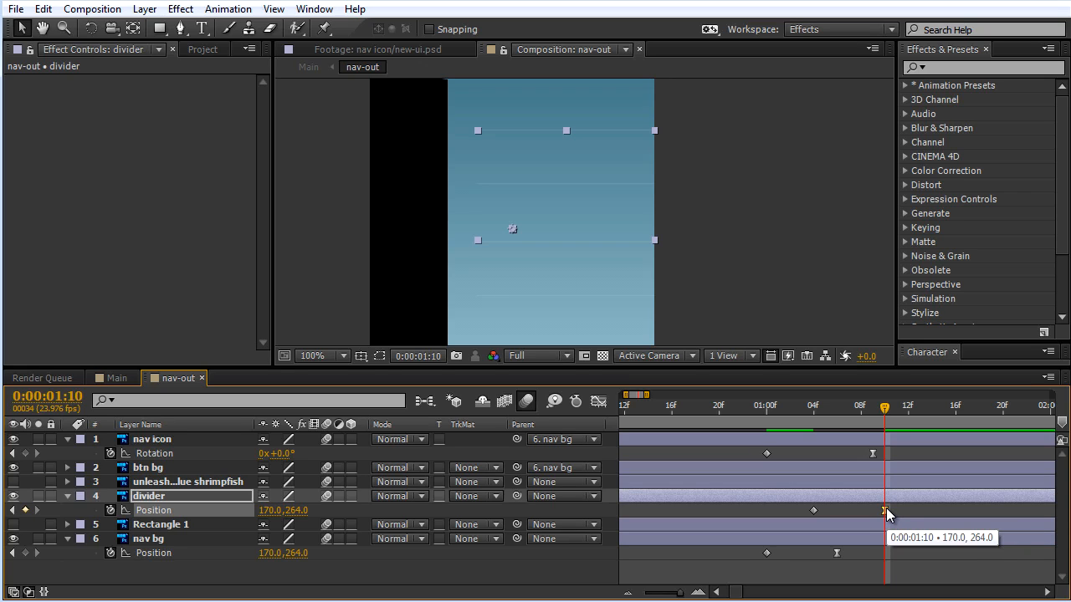
left_click(599, 402)
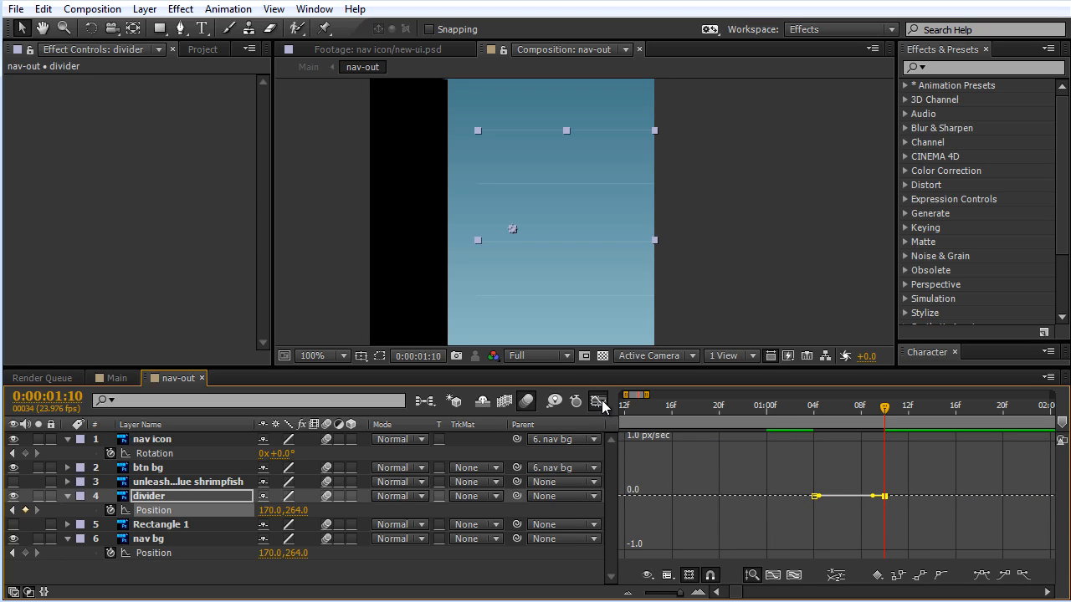
left_click(601, 405)
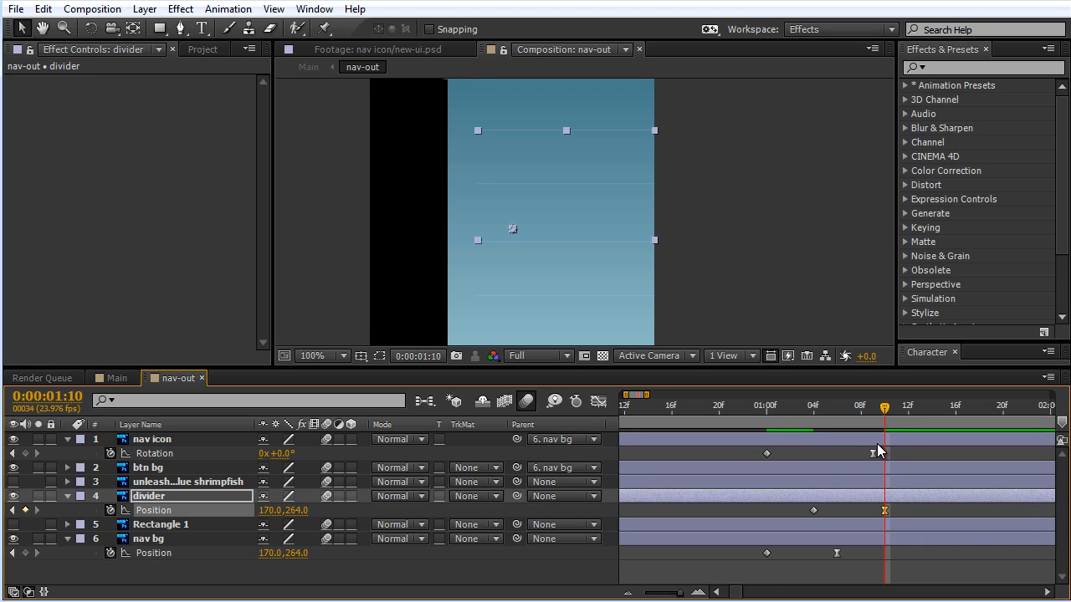
Step: Move the divider layer horizontally out of the composition at its 0:00:01:04 keyframe, to Position 396.0, 264.0
key("j")
key("j")
key("j")
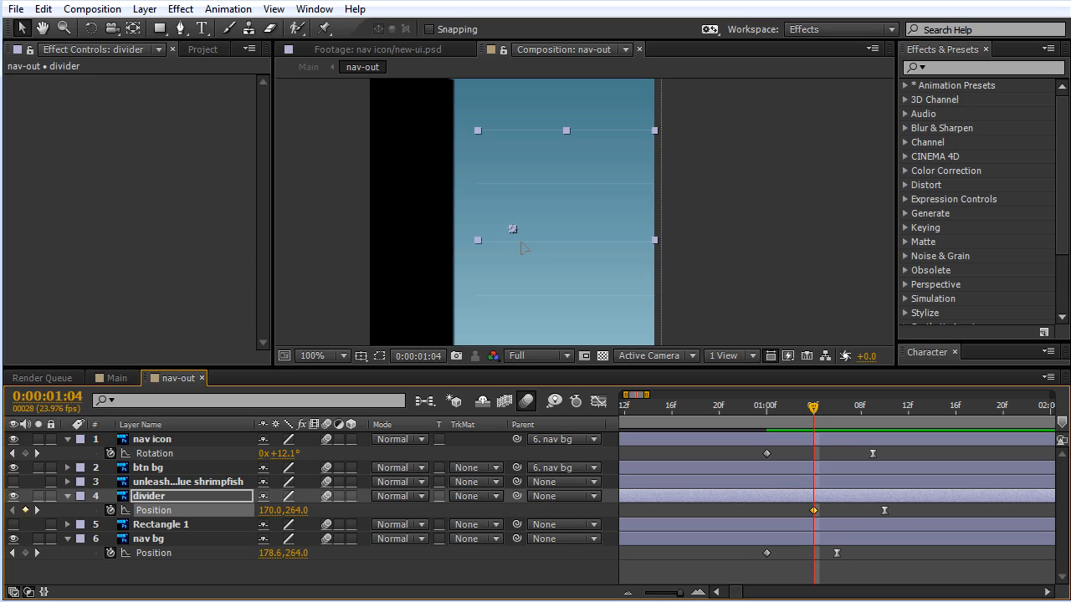
left_click_drag(520, 243, 711, 264)
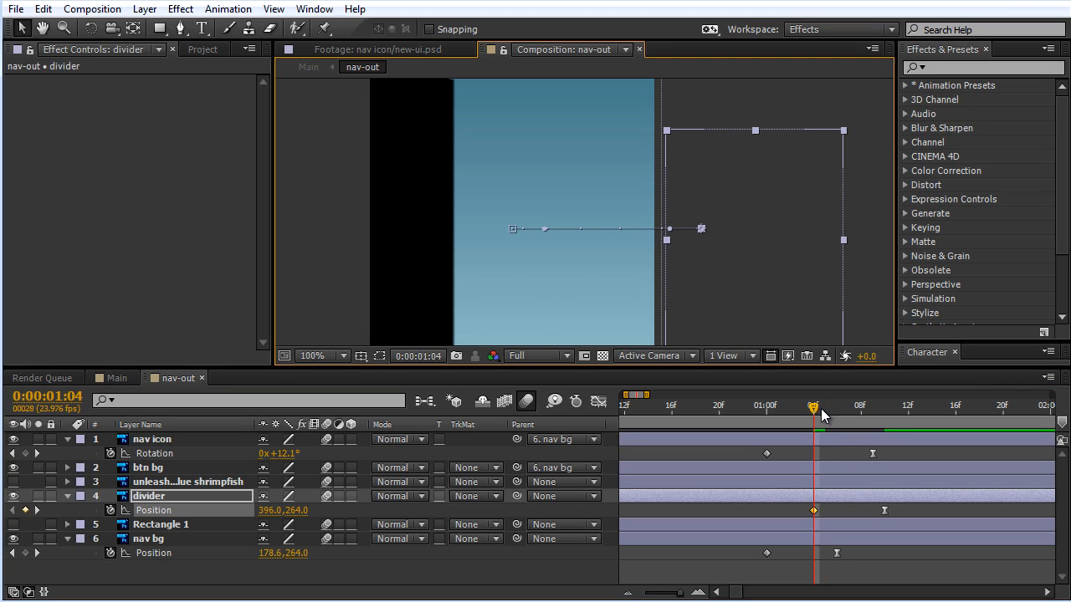
Step: Lengthen the incoming influence of divider's Position keyframe at 0:00:01:10 in the speed graph so the slide decelerates gradually
left_click_drag(821, 409, 885, 410)
left_click(884, 510)
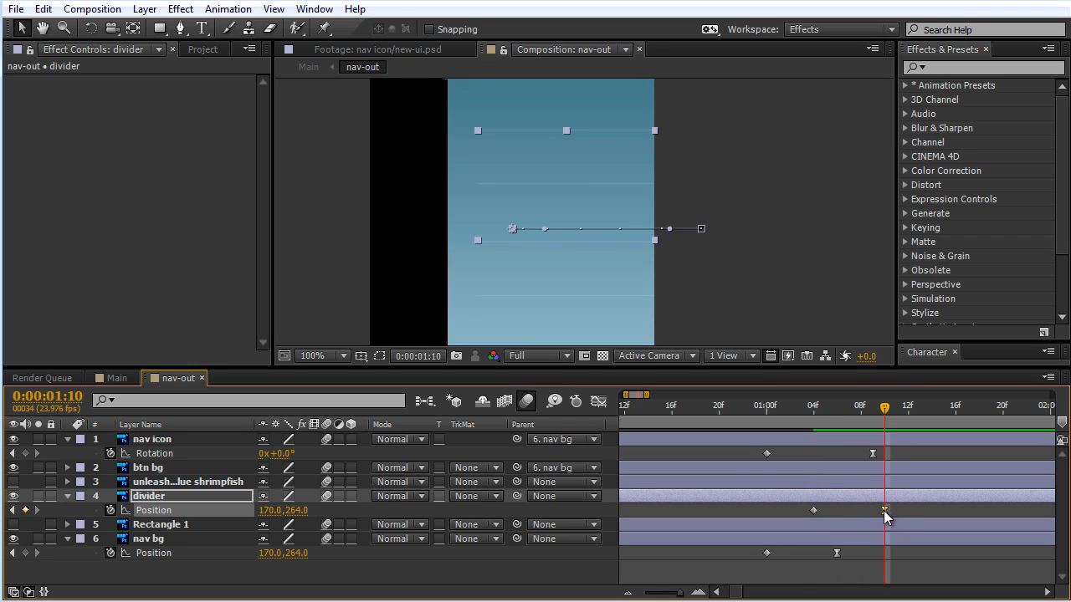
left_click(598, 401)
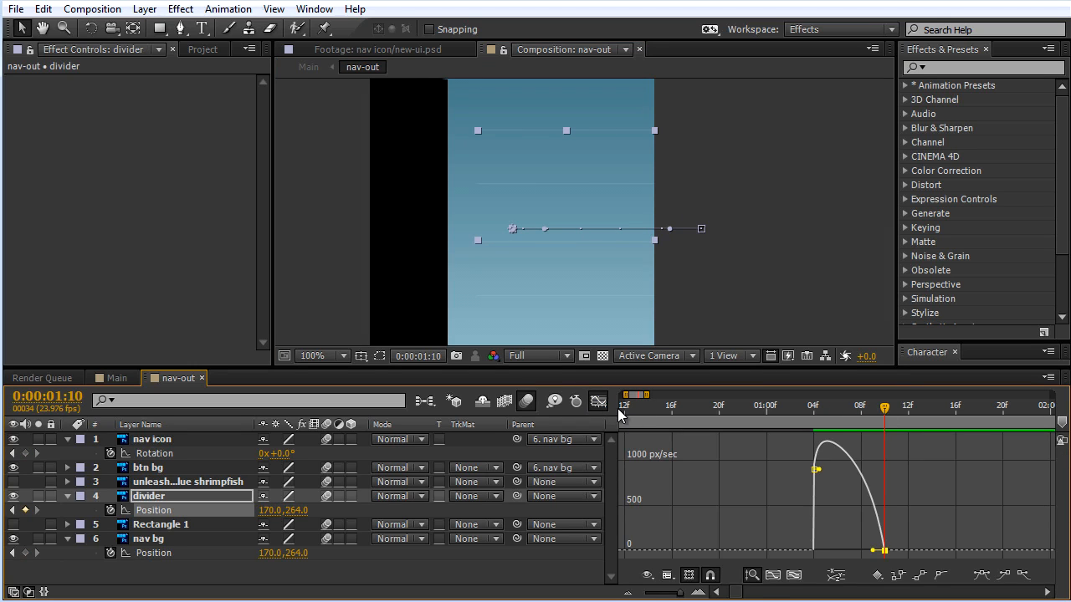
left_click(774, 576)
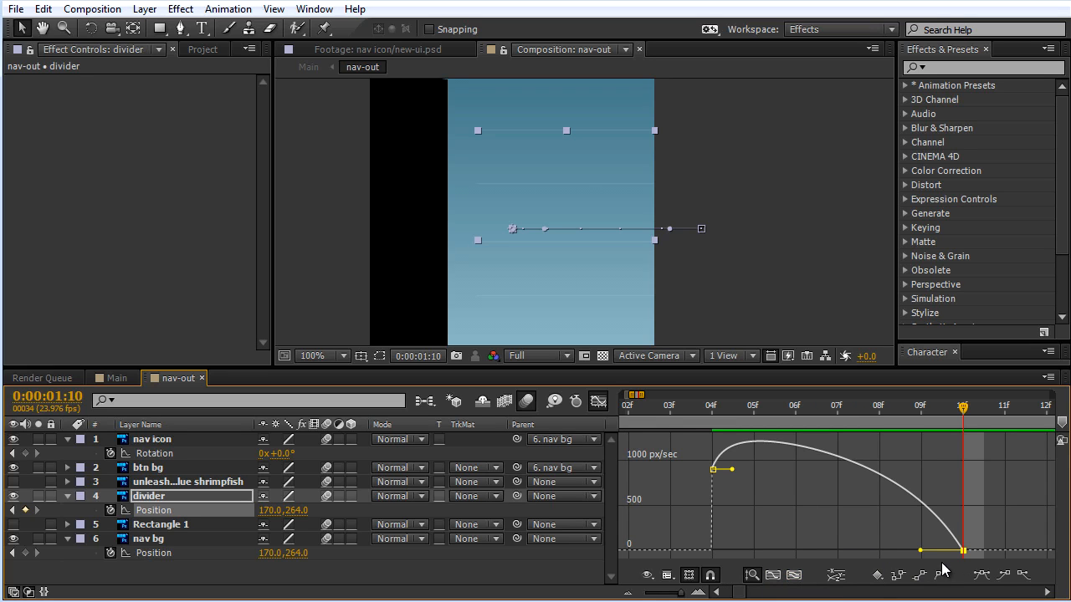
left_click_drag(918, 552, 809, 552)
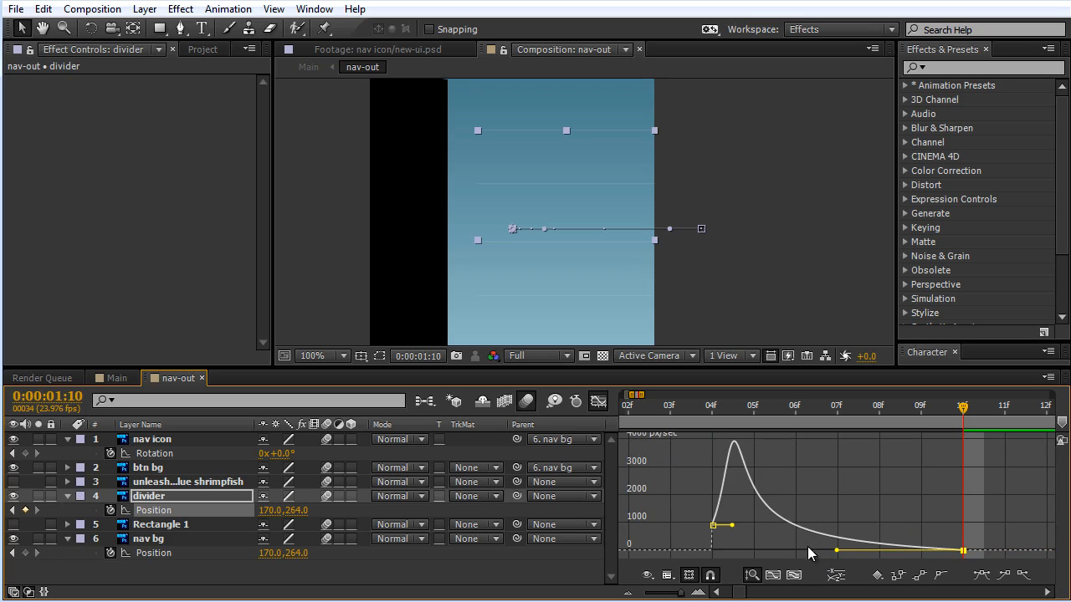
Step: Close the speed graph and examine the reference clip of the phone's slide-out menu to study its motion
key("shift+F3")
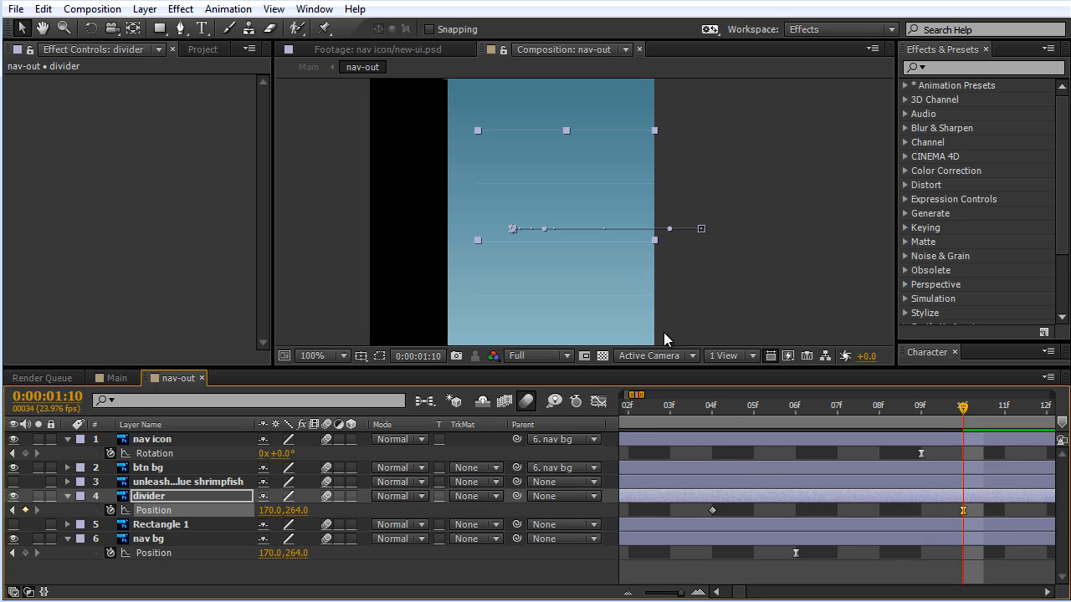
scroll(609, 271, "up", 1)
scroll(608, 271, "down", 2)
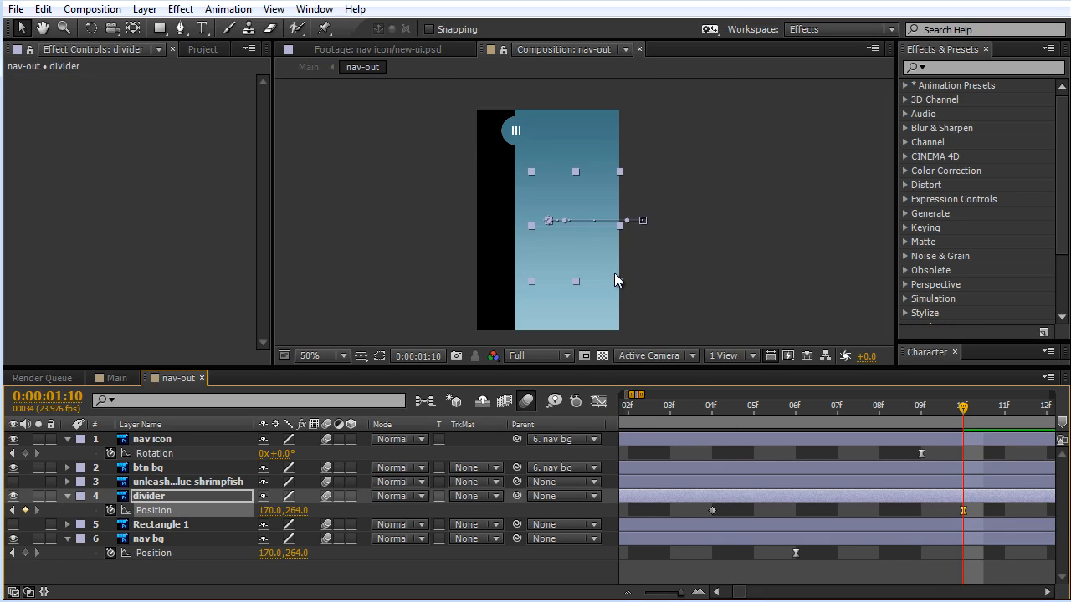
scroll(614, 272, "up", 2)
scroll(614, 272, "down", 3)
scroll(623, 273, "up", 1)
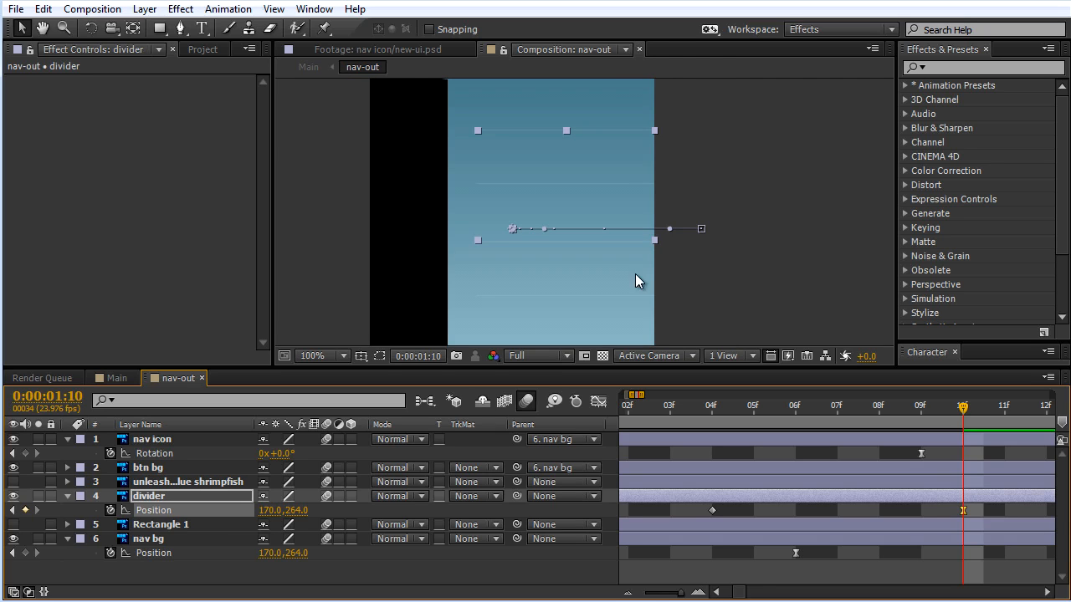
left_click_drag(761, 228, 776, 276)
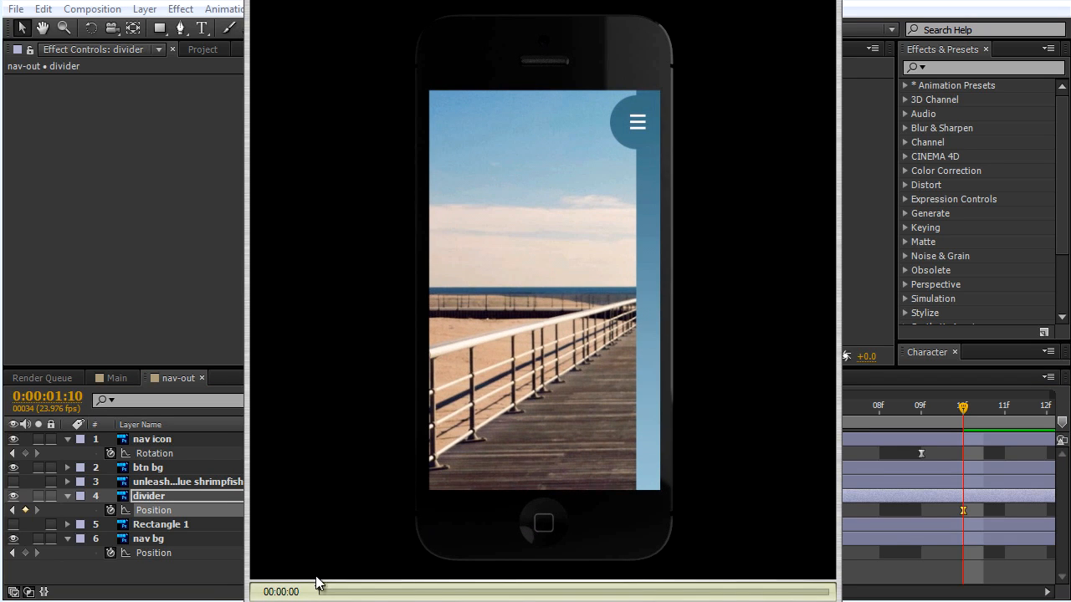
left_click_drag(337, 594, 479, 599)
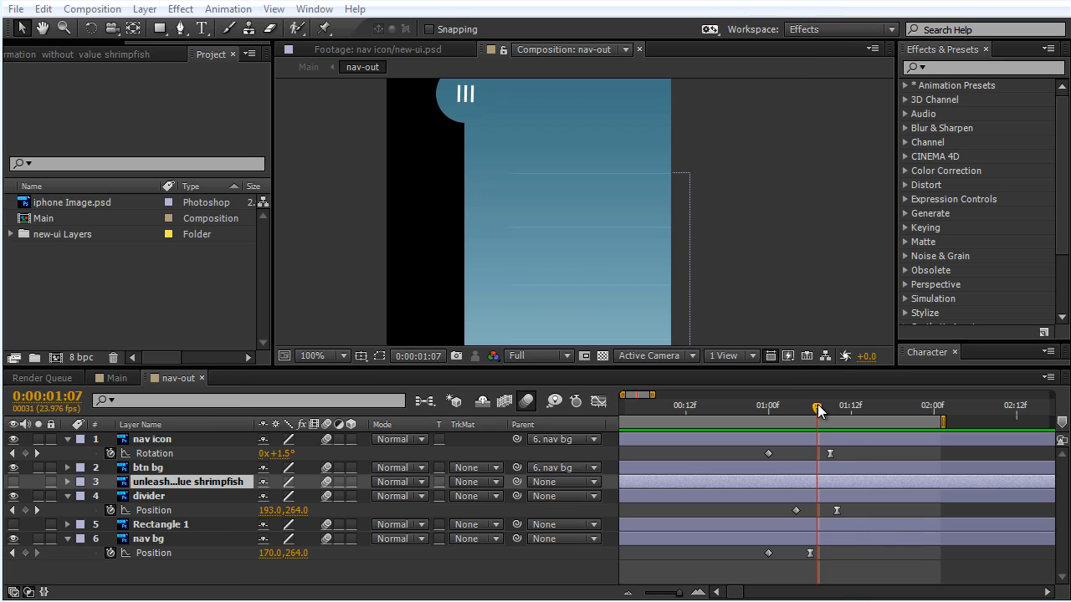
Step: Make the menu text layer above divider visible and set the current time to divider's first Position keyframe at 0:00:01:04
mouse_move(818, 404)
left_mouse_down()
mouse_move(760, 410)
mouse_move(829, 406)
left_mouse_up()
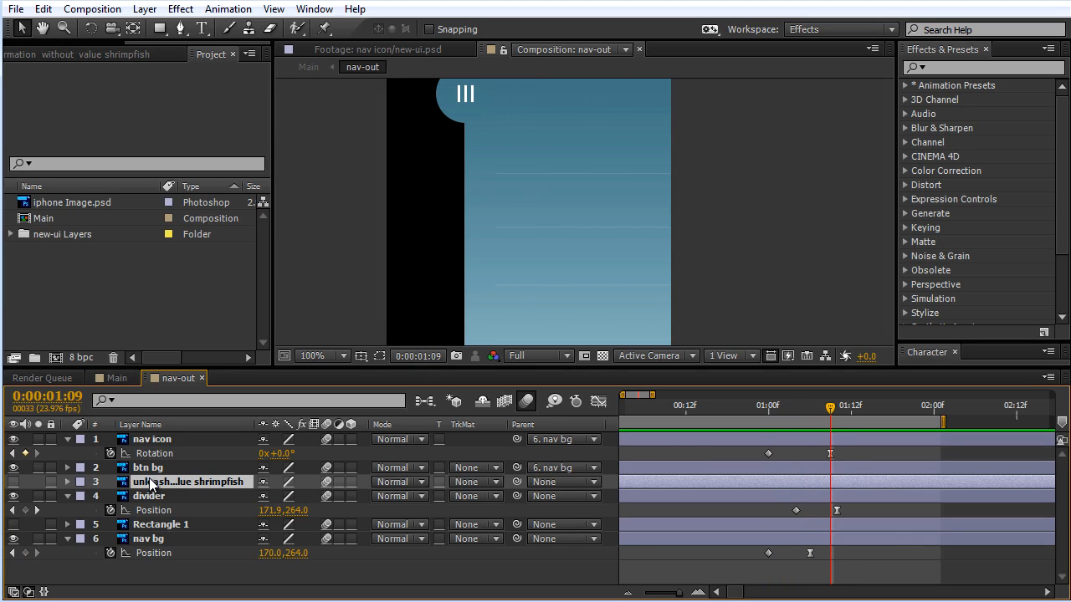
left_click(12, 482)
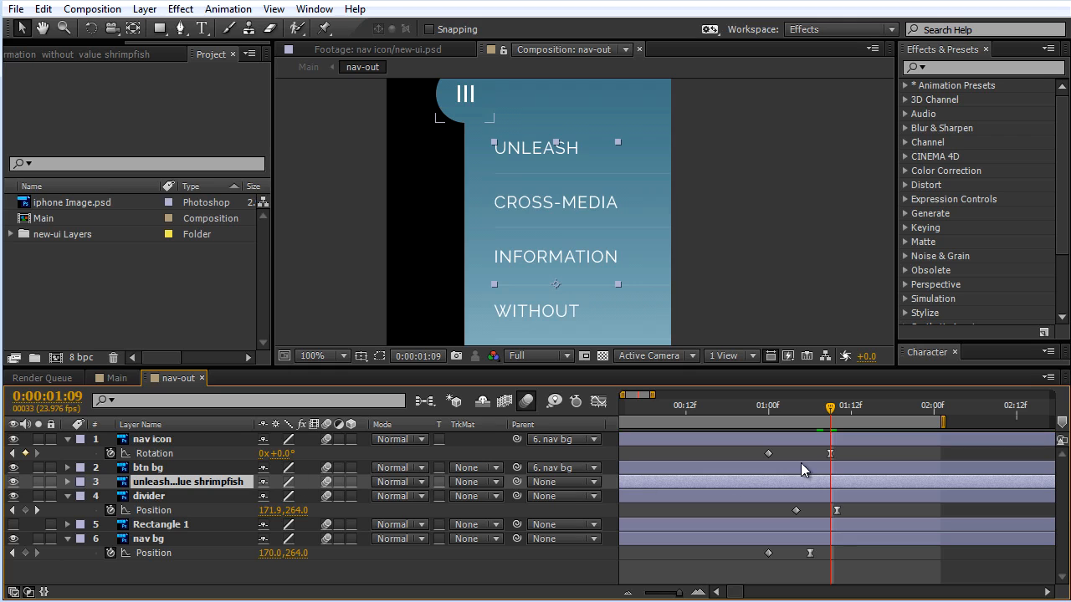
left_click_drag(825, 406, 794, 418)
left_click(797, 501)
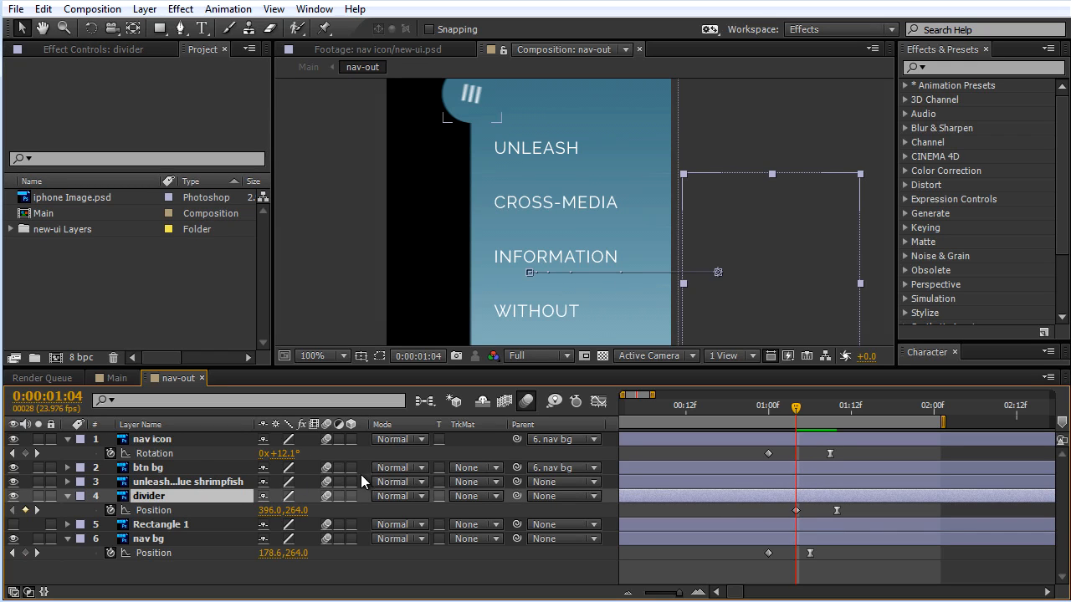
Step: Set the divider layer's label color to Orange and the menu text layer's label color to Green
left_click(82, 497)
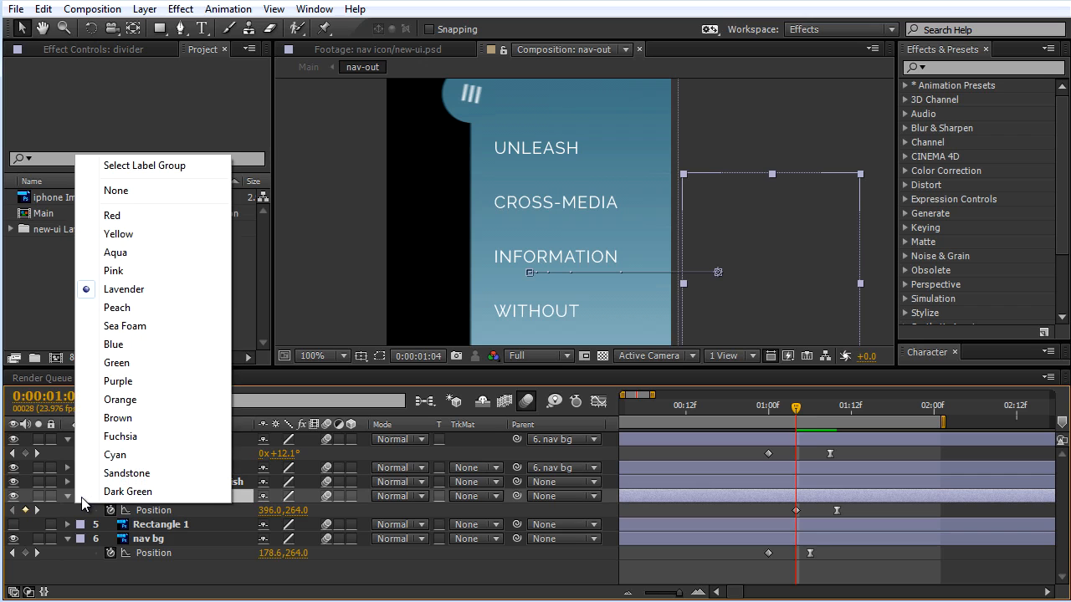
left_click(128, 401)
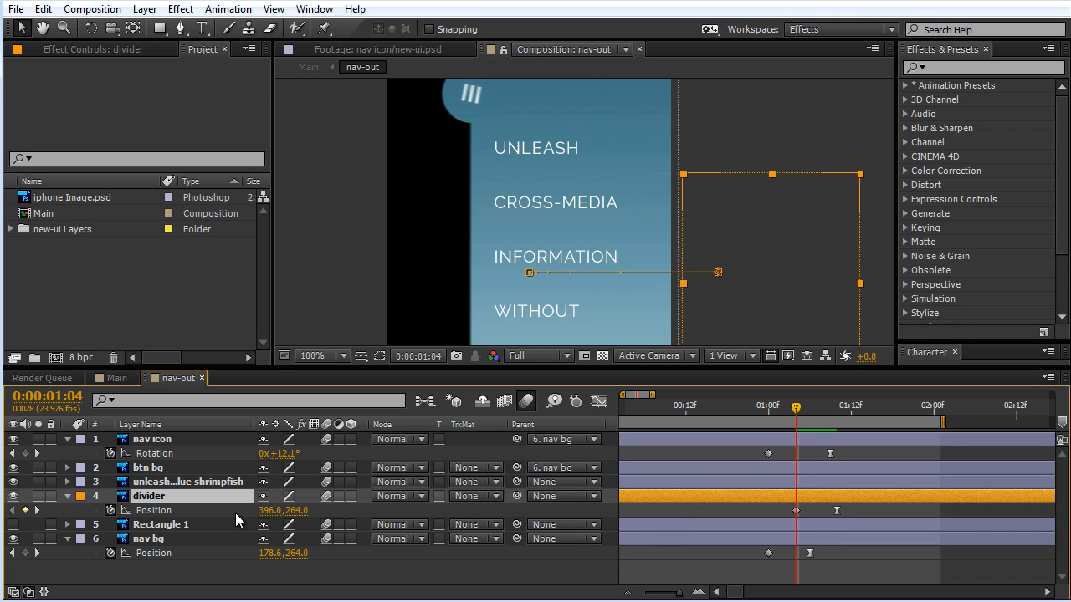
left_click(200, 482)
left_click(81, 483)
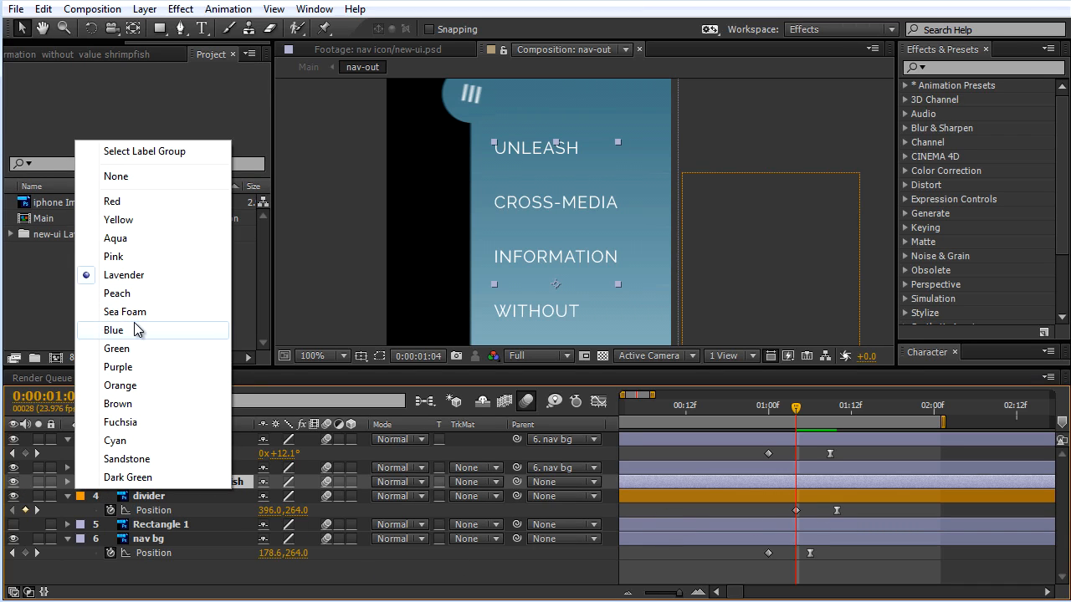
left_click(117, 349)
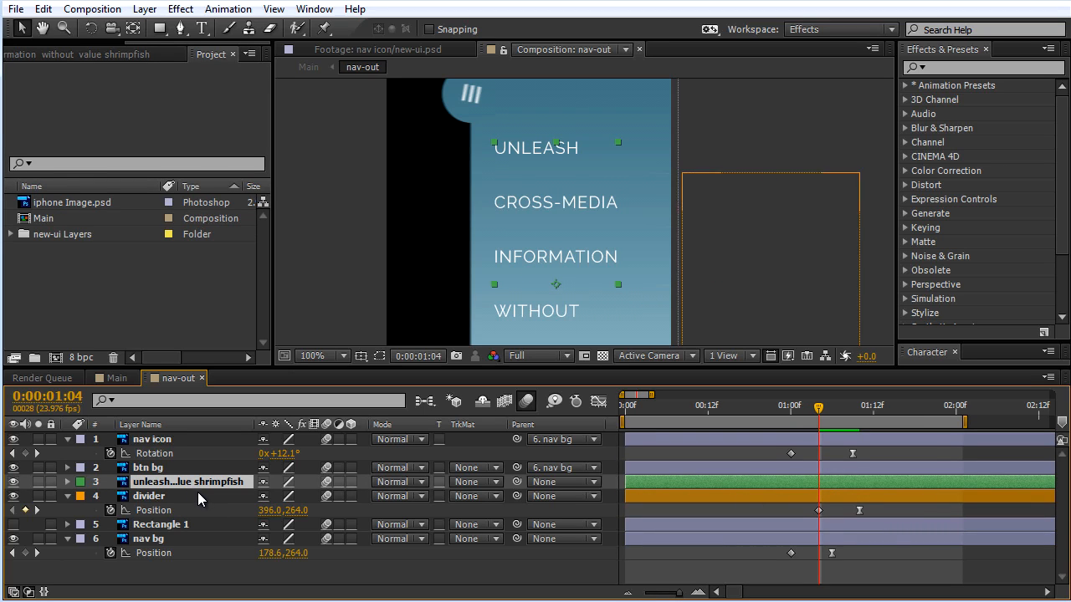
Step: Reveal the menu text layer's Position property and select divider's Position keyframe at 0:00:01:04
key("p")
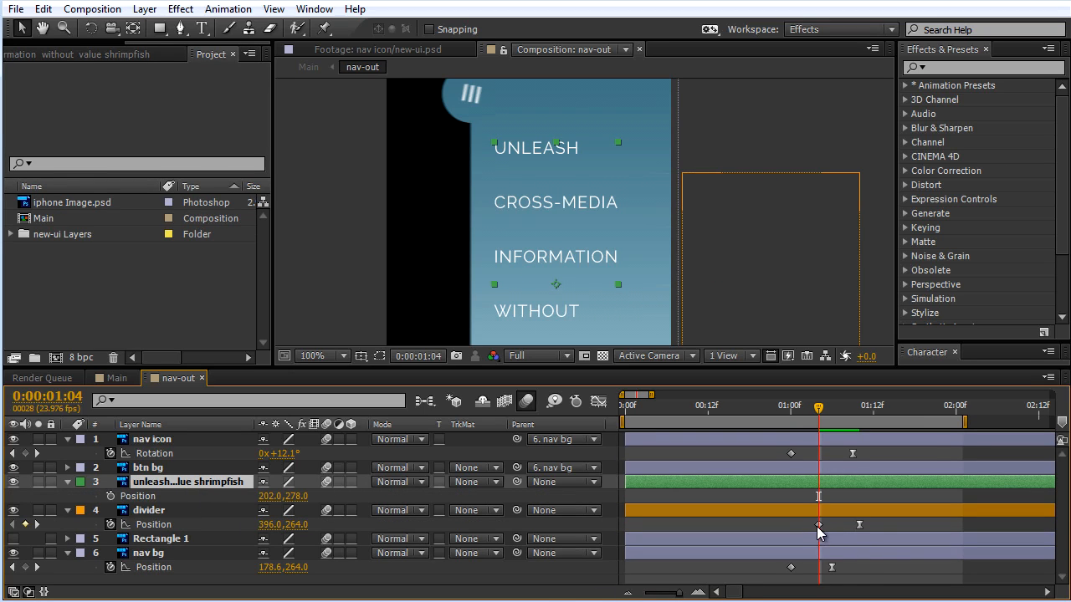
left_click(819, 525)
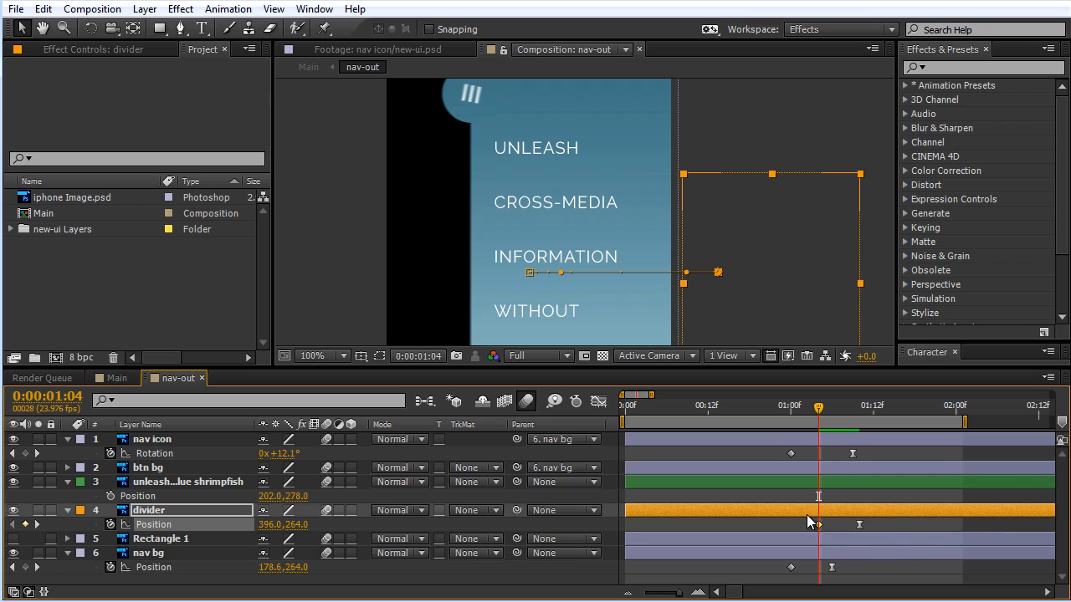
left_click(832, 522)
left_click(820, 527)
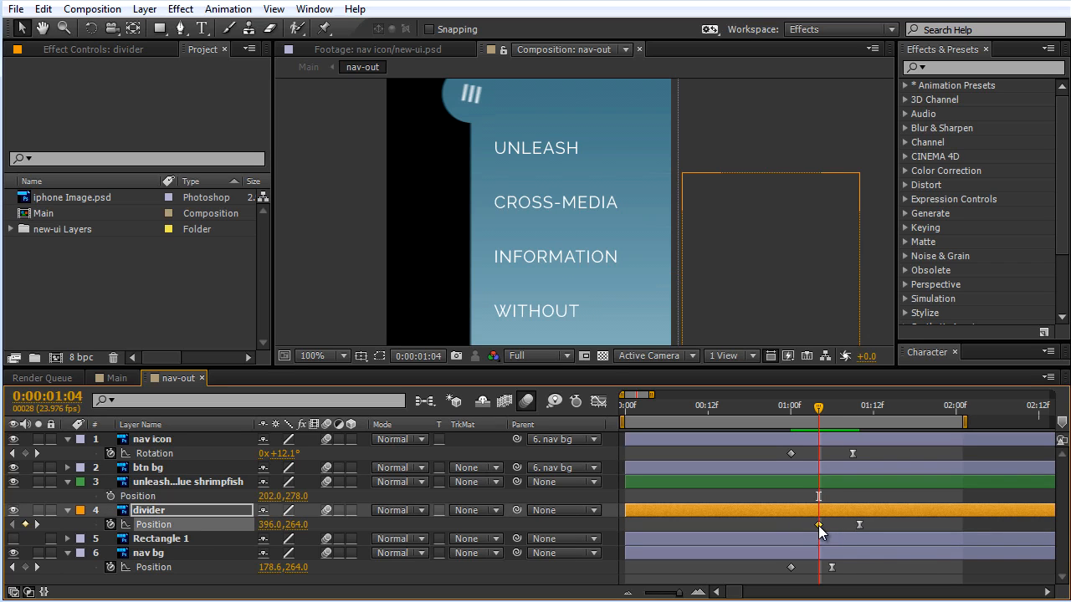
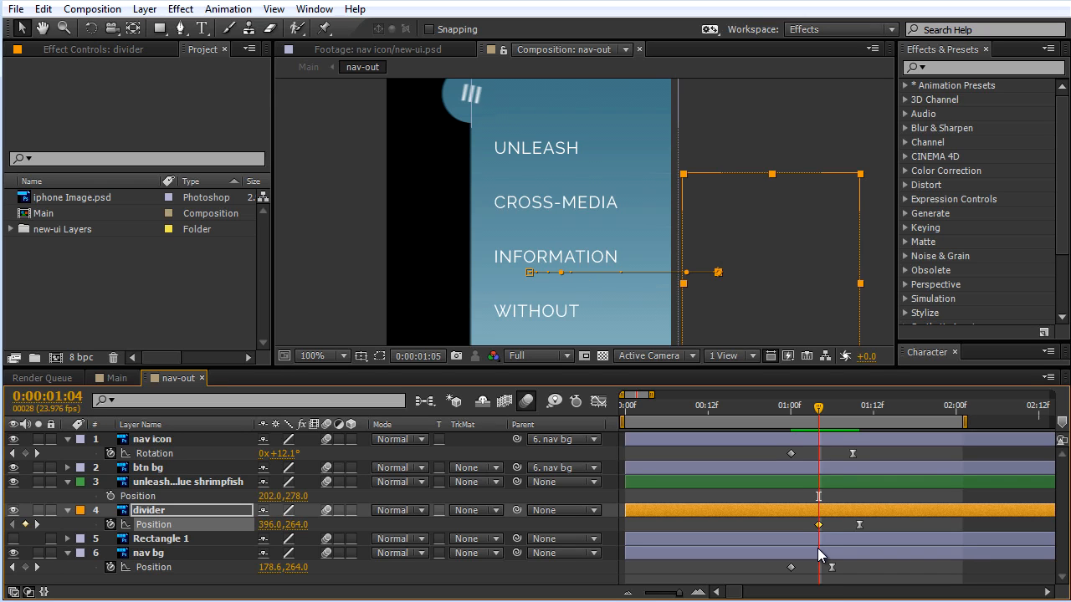
Step: Set Position keyframes for the menu text layer at 0:00:01:08 and 0:00:01:14 with the text at its final position
key("Page_Down")
key("Page_Down")
key("Page_Down")
key("Page_Down")
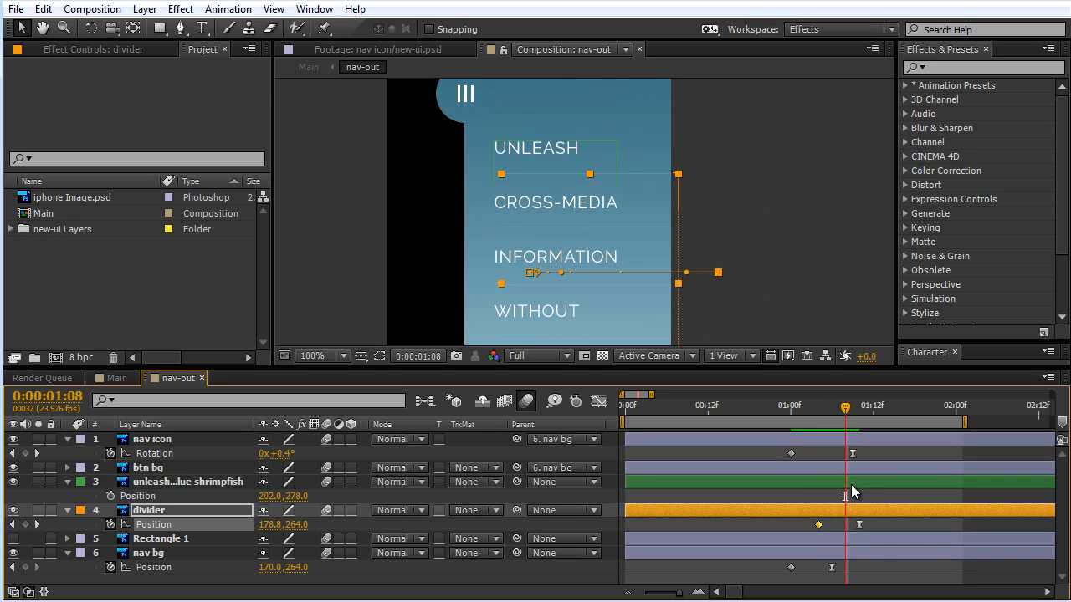
left_click(847, 483)
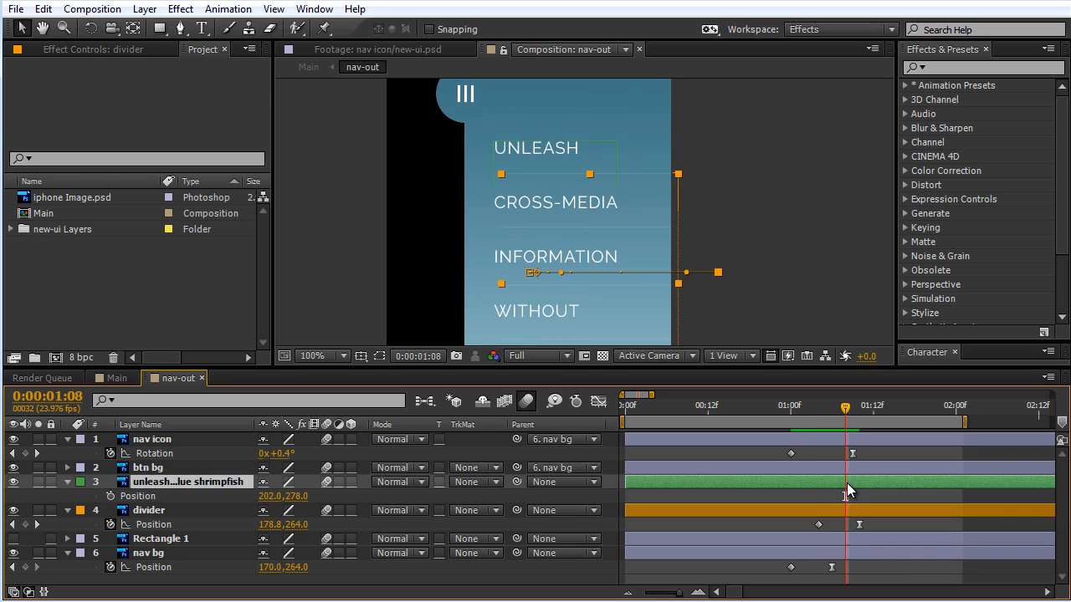
left_click(112, 496)
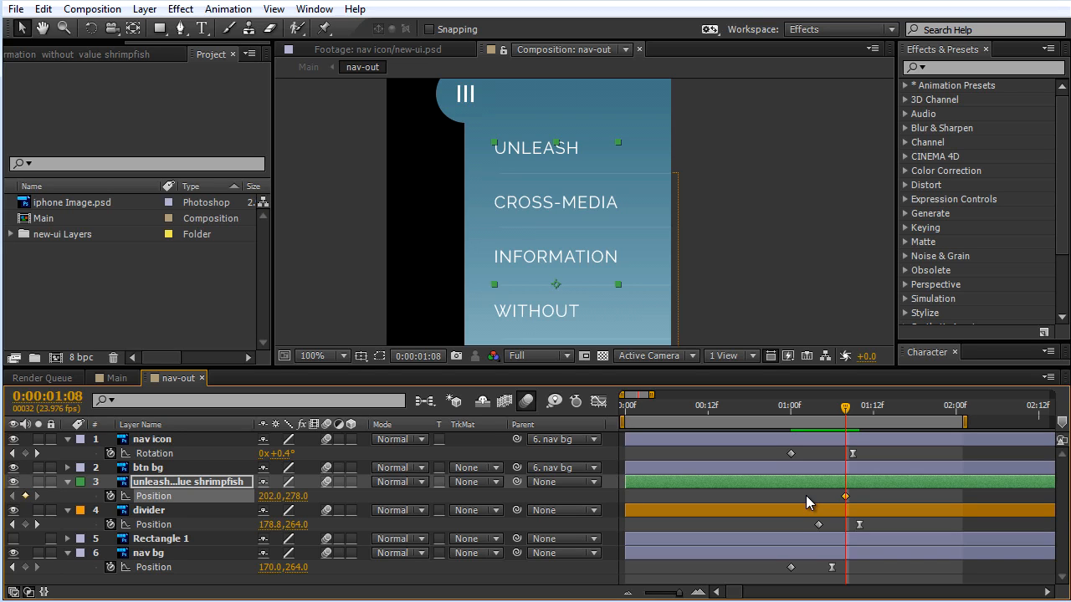
key("space")
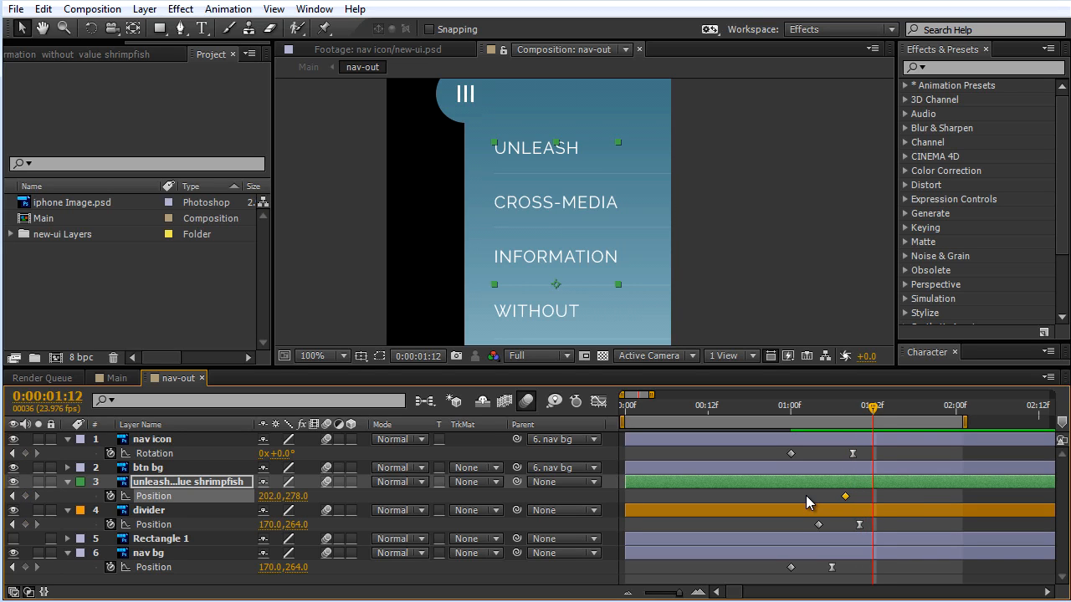
left_click(25, 496)
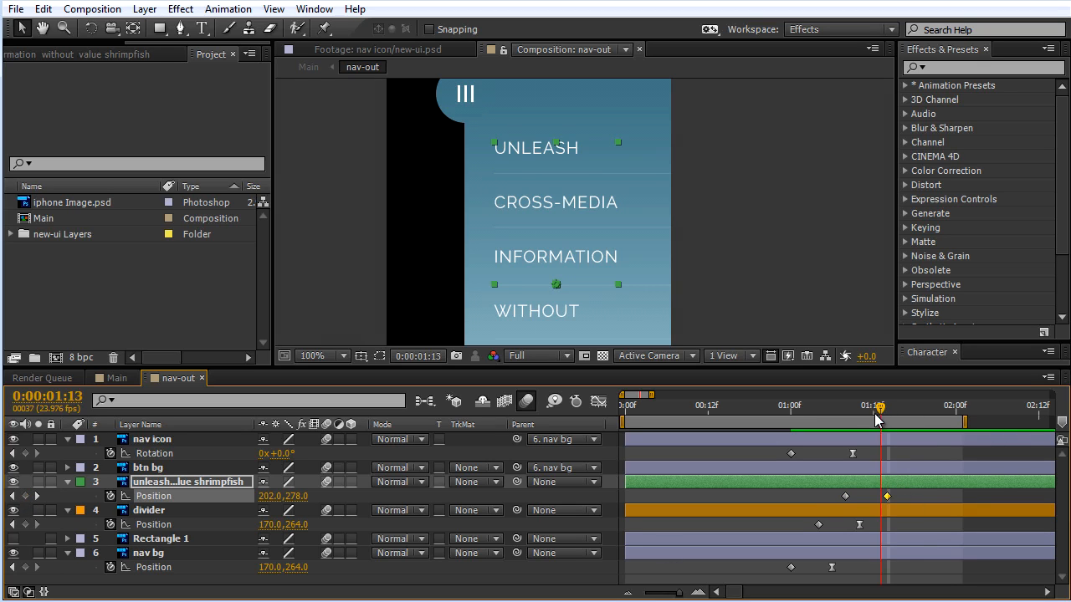
Step: At the menu text's 0:00:01:08 keyframe, move the text horizontally outside the phone frame to Position 427, 278
left_click_drag(874, 413, 846, 426)
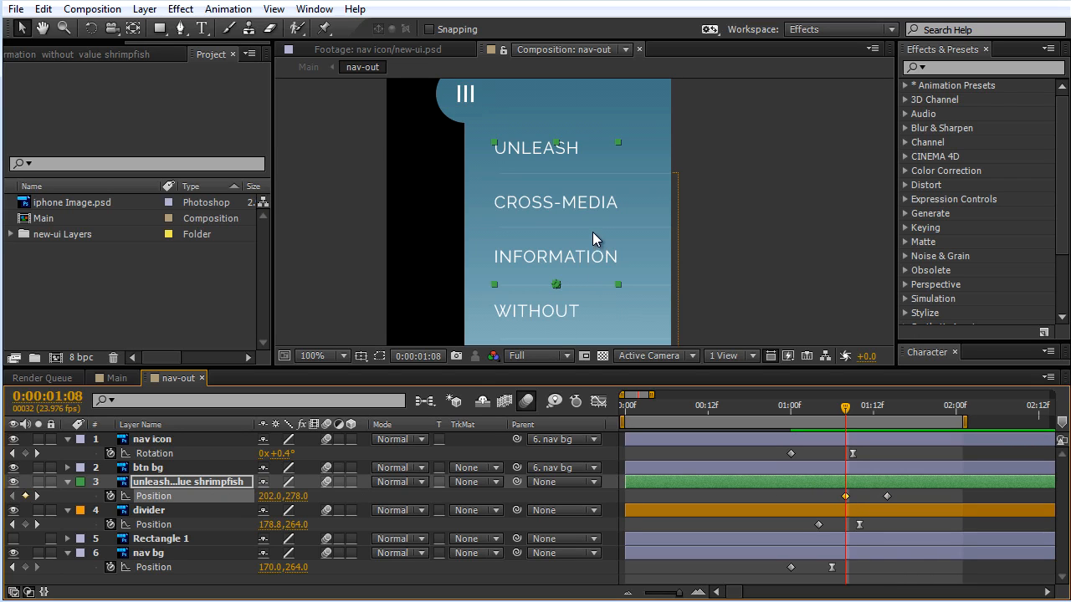
key("Up")
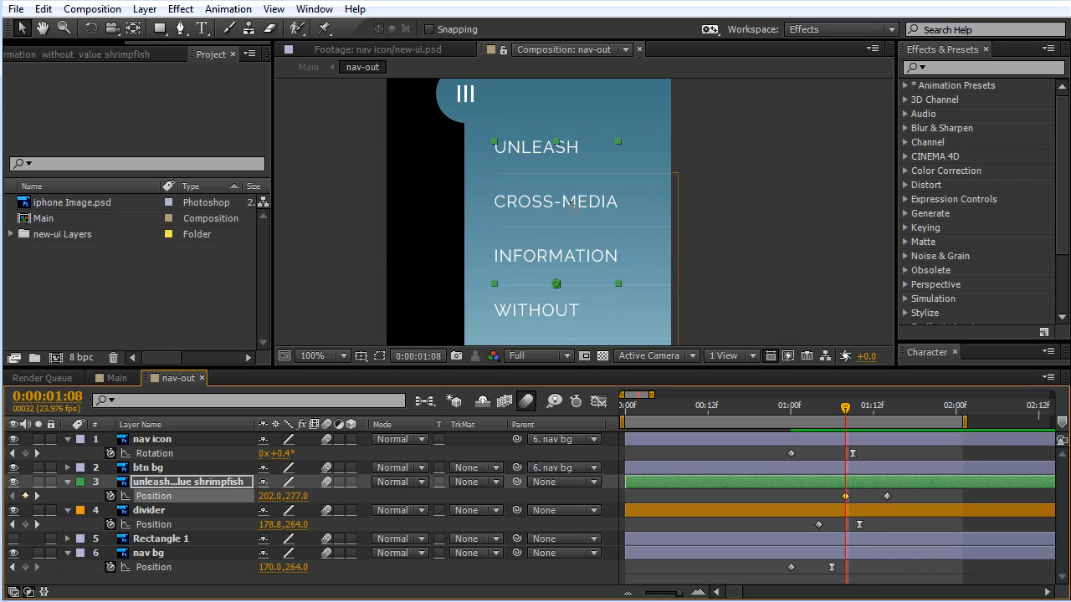
left_click_drag(573, 208, 761, 221)
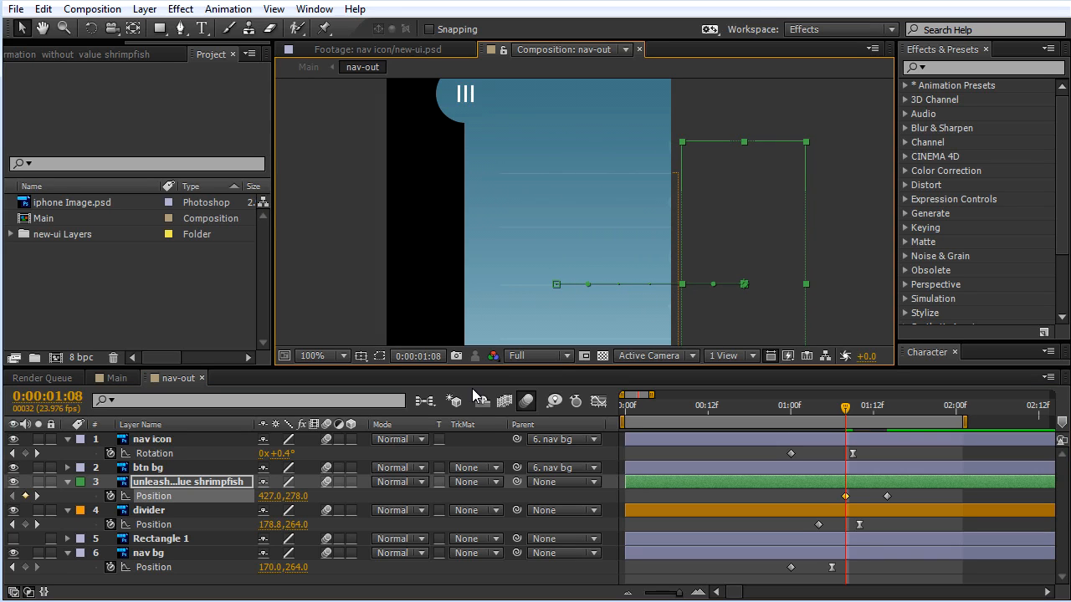
Step: Turn off the composition's motion blur and scrub through the menu text's slide-in to 0:00:01:15
left_click(532, 405)
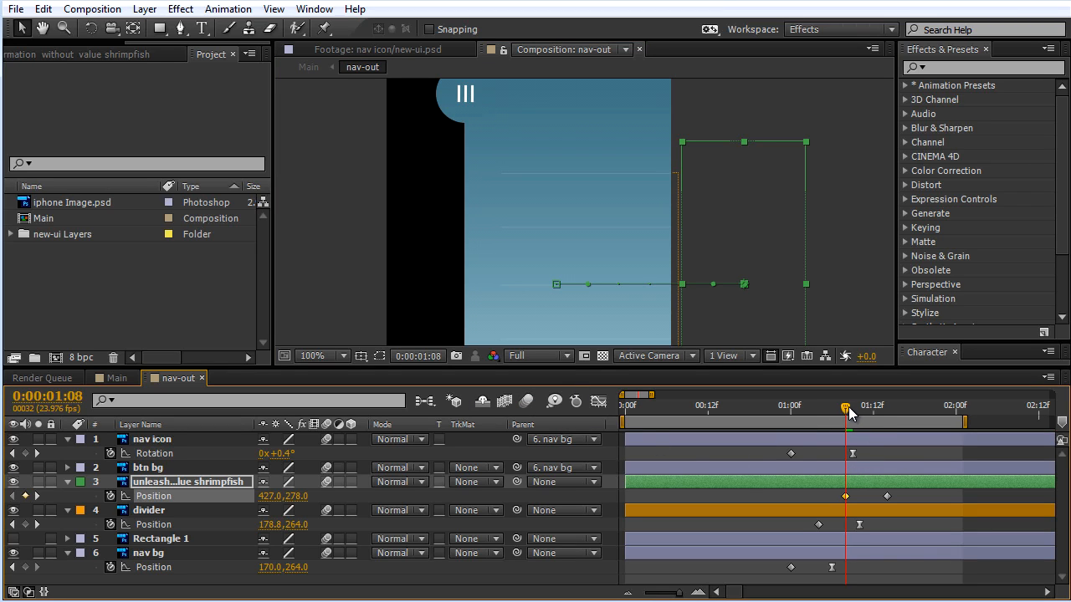
left_click_drag(850, 412, 894, 410)
scroll(578, 260, "up", 1)
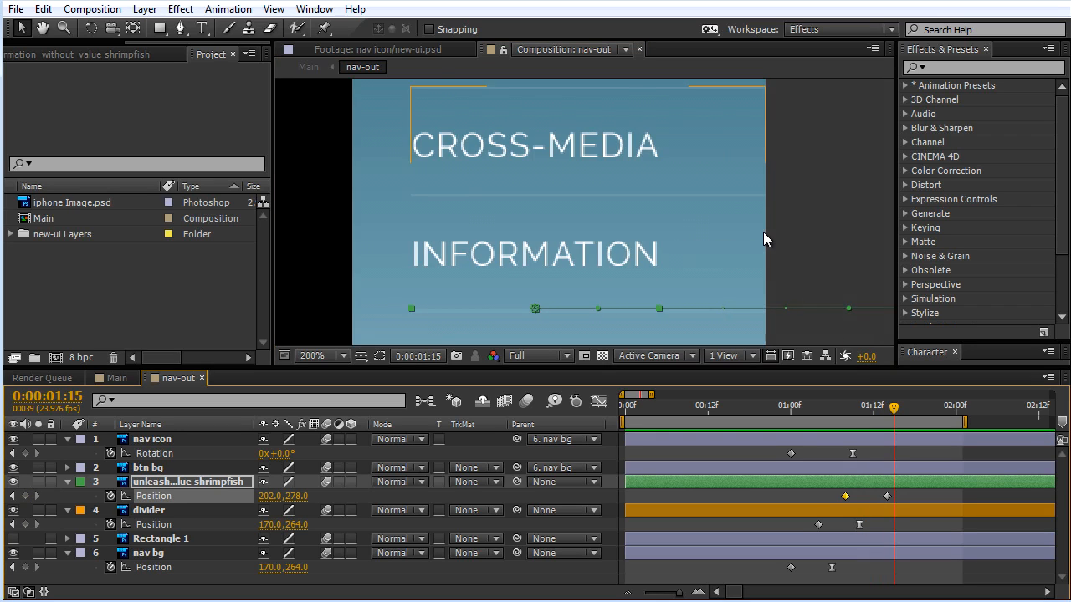
scroll(763, 232, "down", 1)
left_click_drag(711, 196, 715, 172)
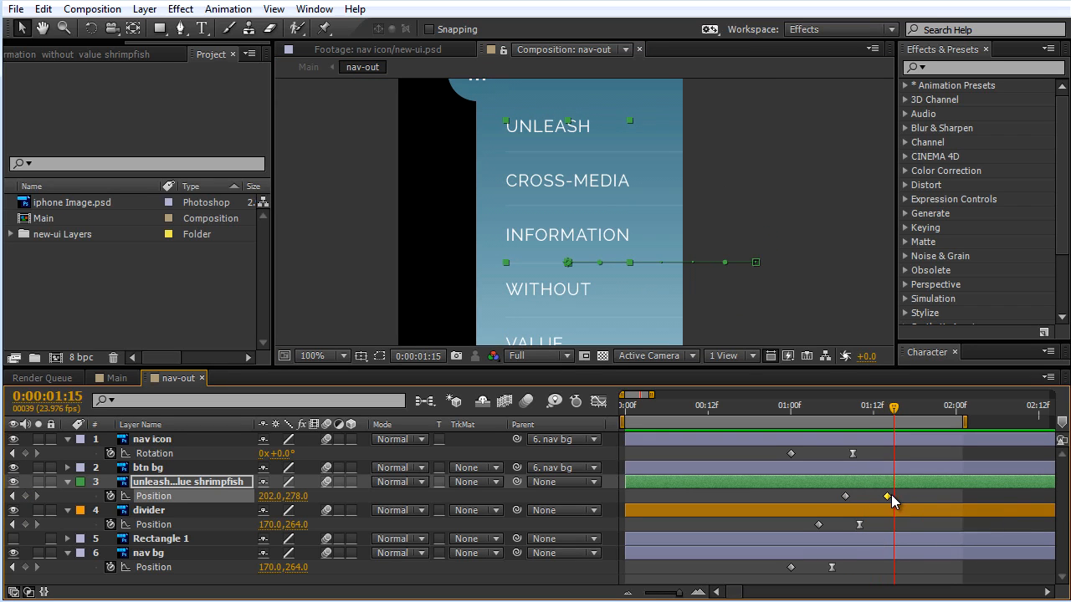
Step: Lengthen the incoming ease of the menu text's 0:00:01:14 Position keyframe in the speed graph for a fast start and slow finish
left_click(599, 402)
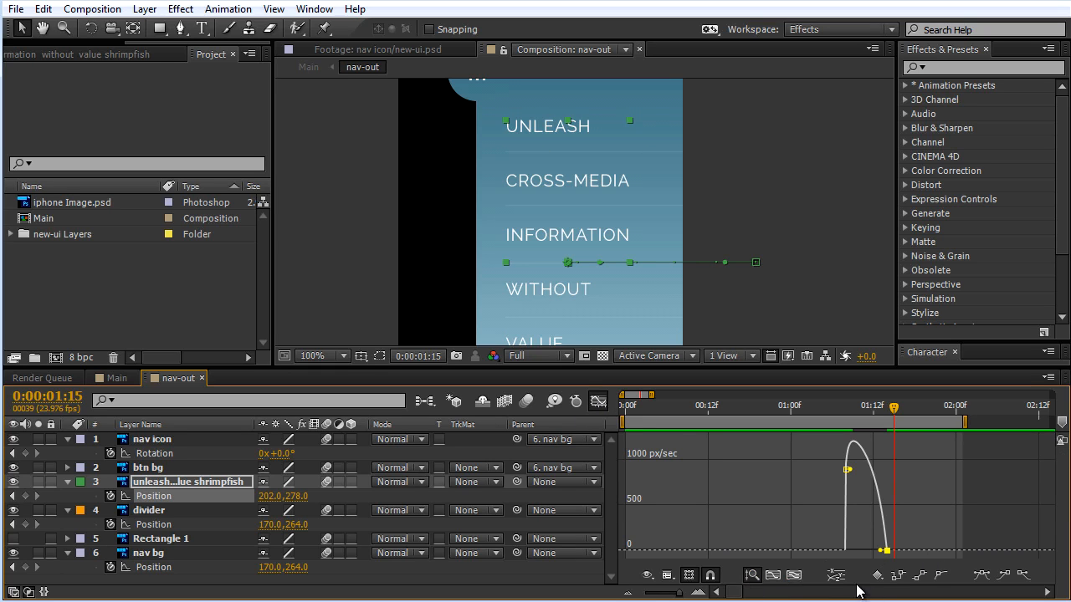
left_click(773, 576)
left_click_drag(920, 552, 803, 559)
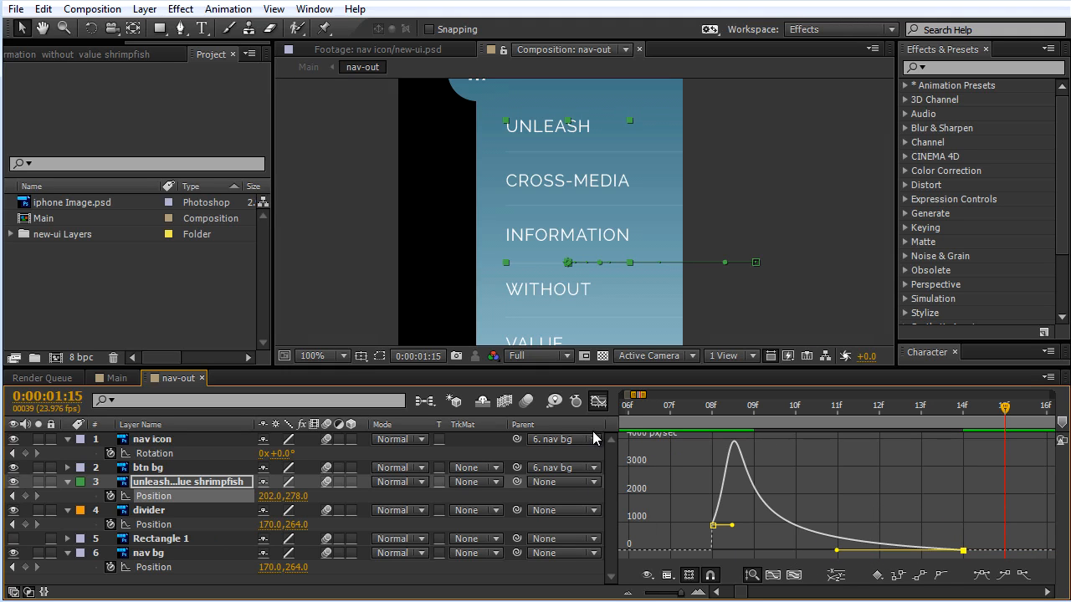
left_click(599, 402)
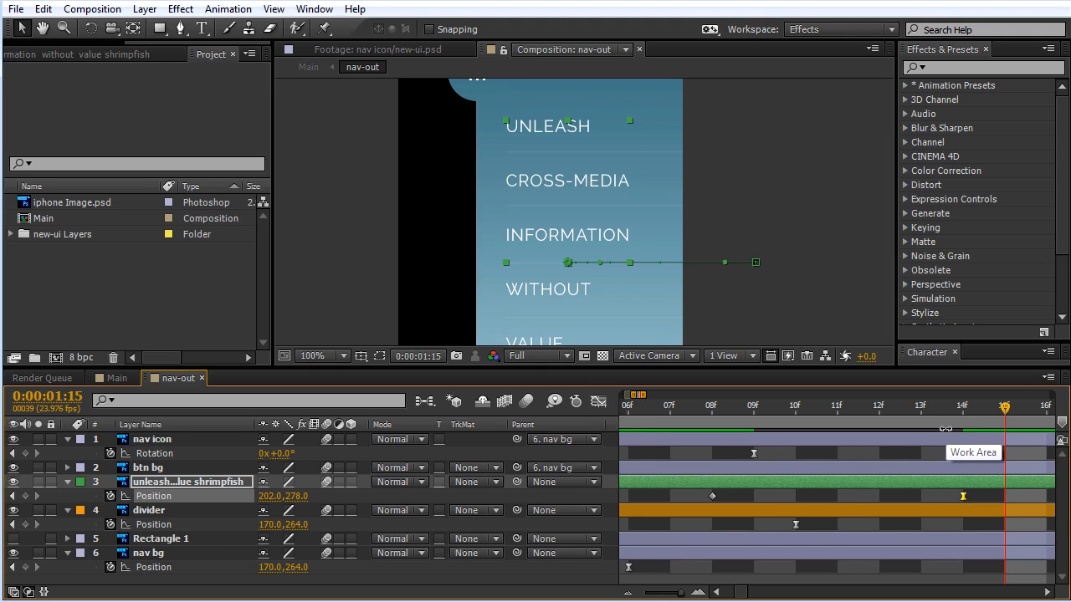
Step: Turn the composition's motion blur back on and preview the full menu slide-out animation
key("minus")
key("minus")
key("minus")
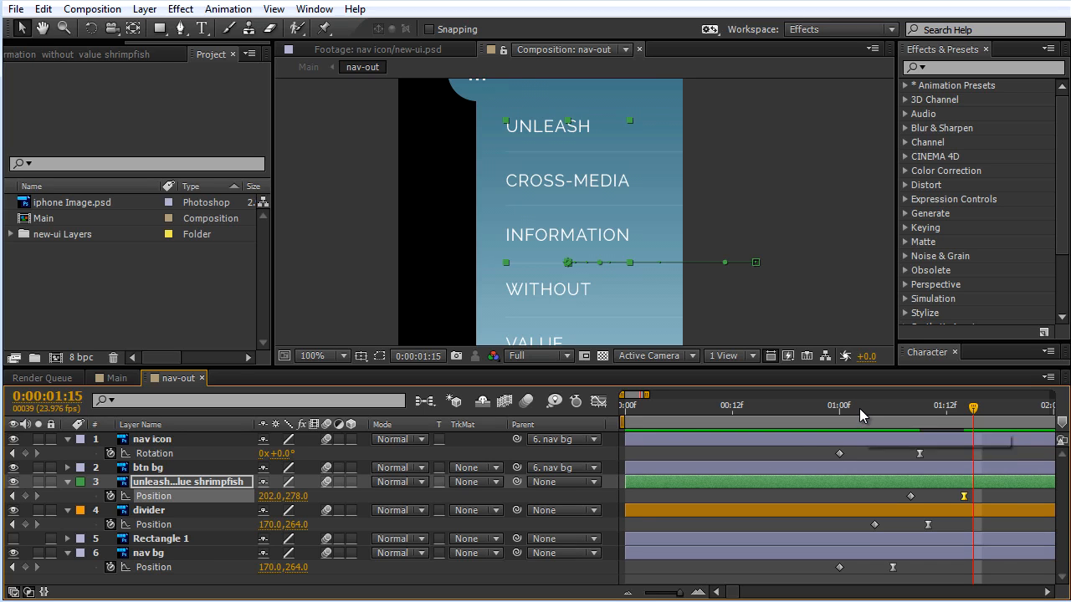
key("Page_Up")
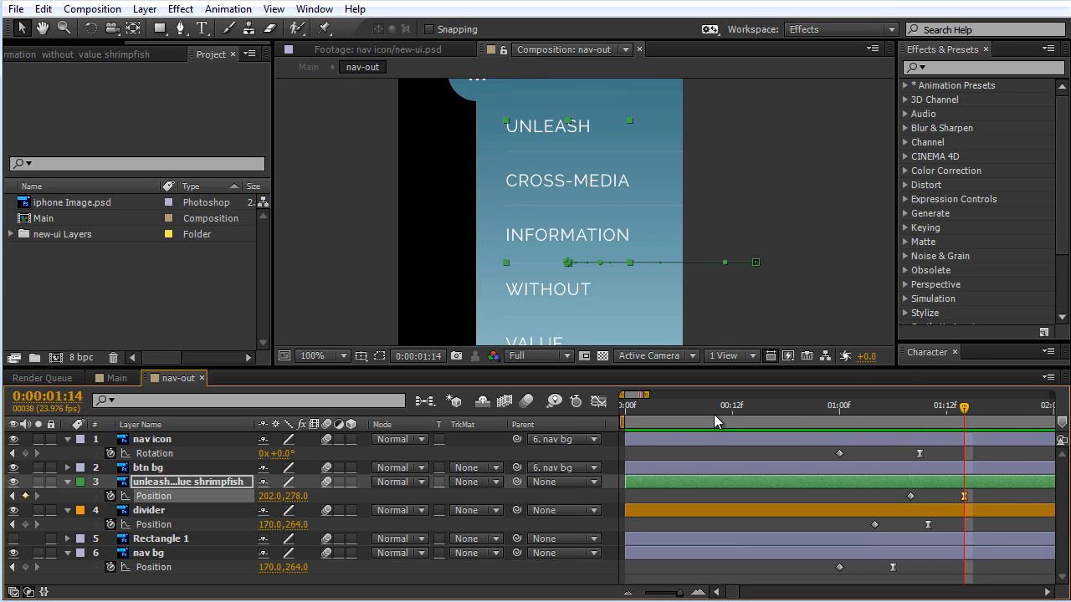
left_click(525, 402)
left_click_drag(769, 189, 784, 223)
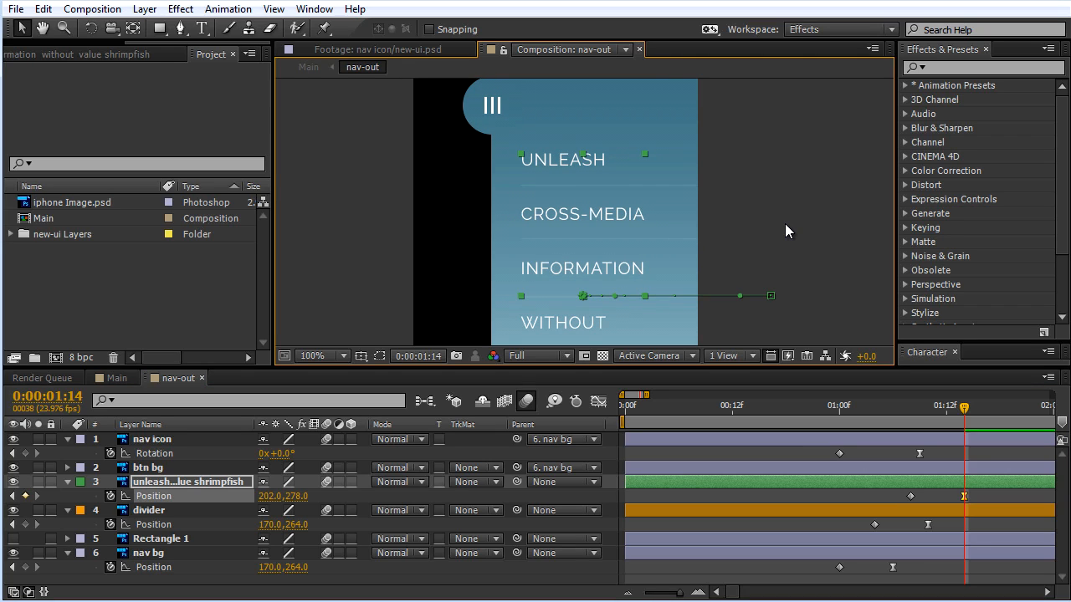
key("KP_0")
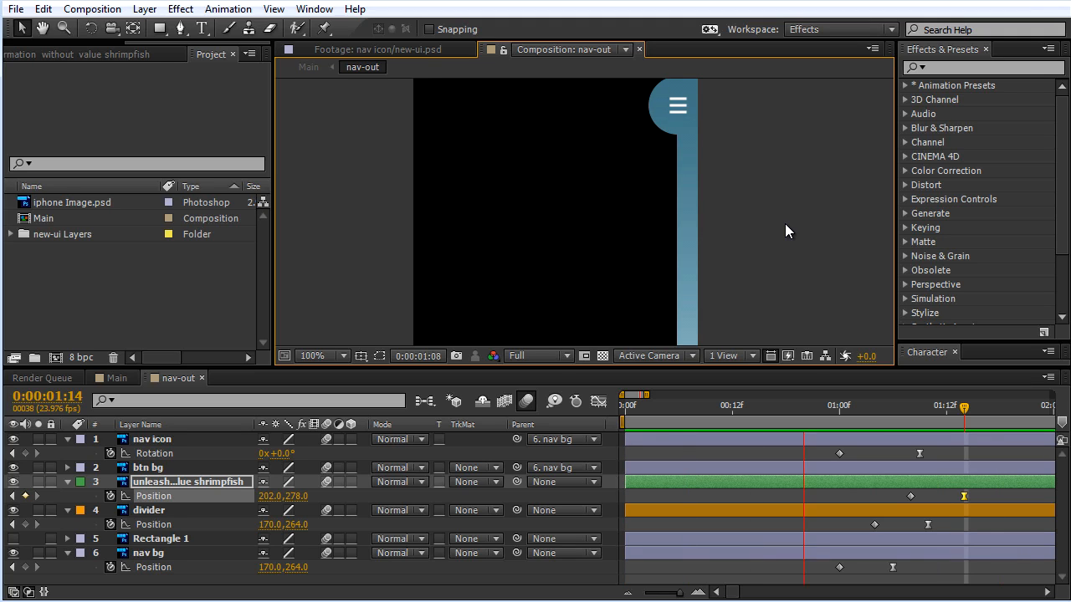
left_click(784, 224)
Step: Extend the work area's end to shortly before 0:00:03:00 and set the current time to 0:00:02:00
key("minus")
key("minus")
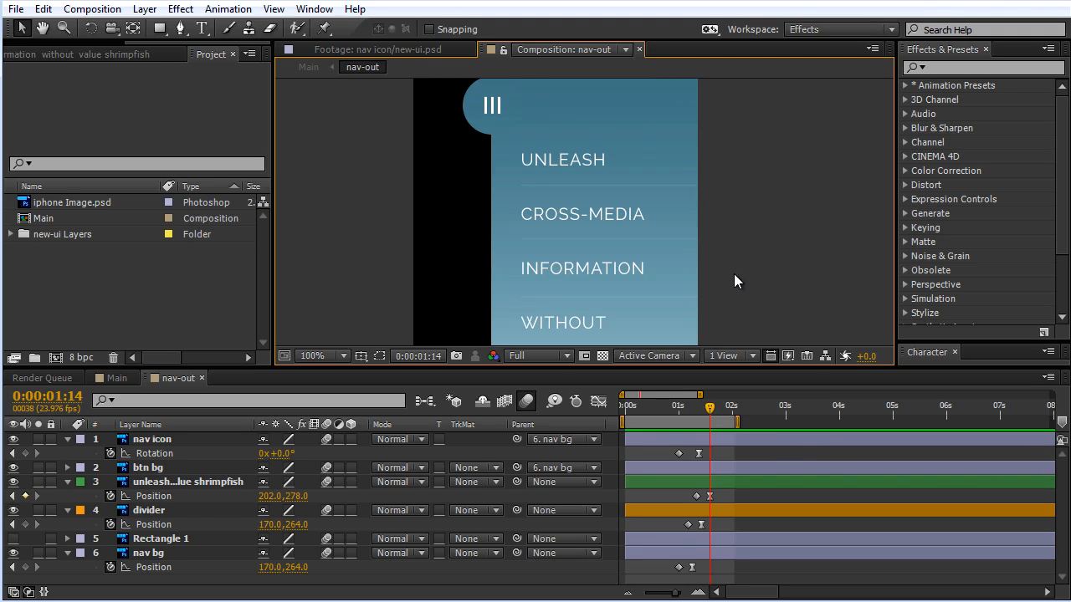
left_click_drag(734, 273, 748, 232)
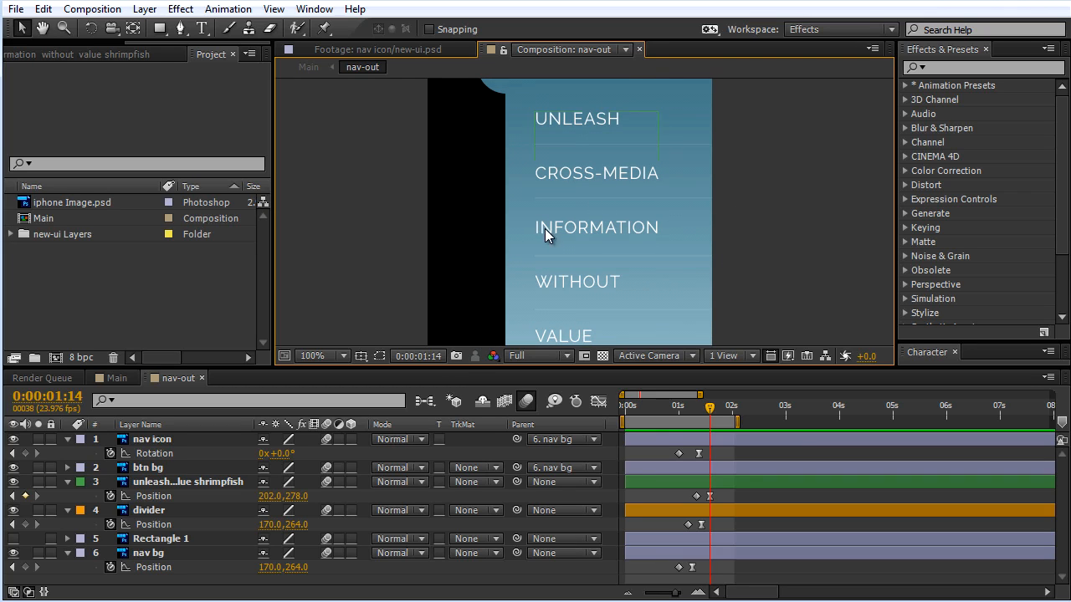
scroll(544, 228, "down", 2)
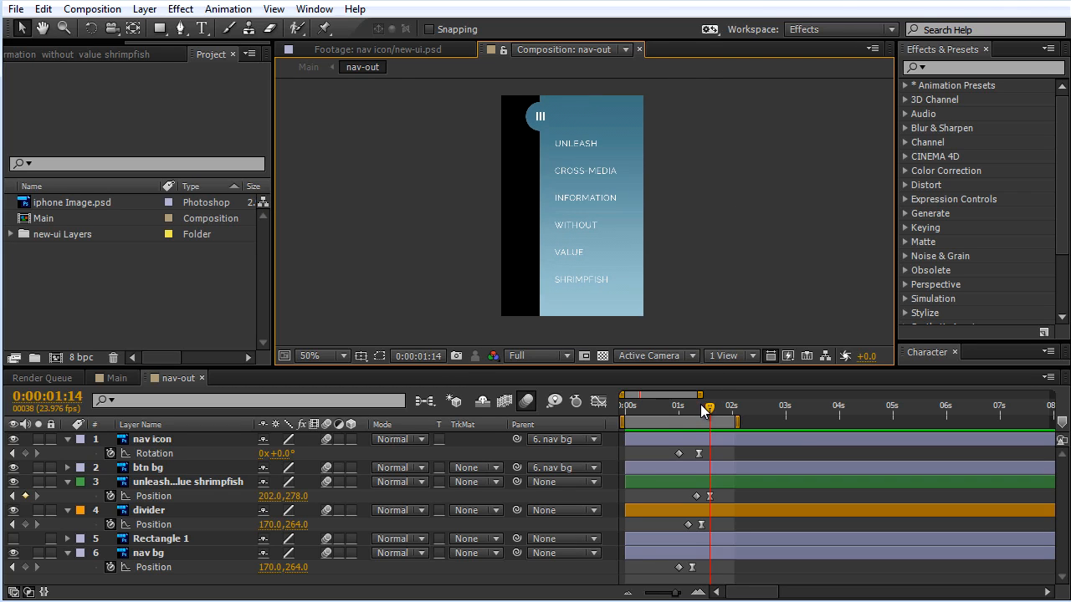
left_click_drag(701, 404, 779, 422)
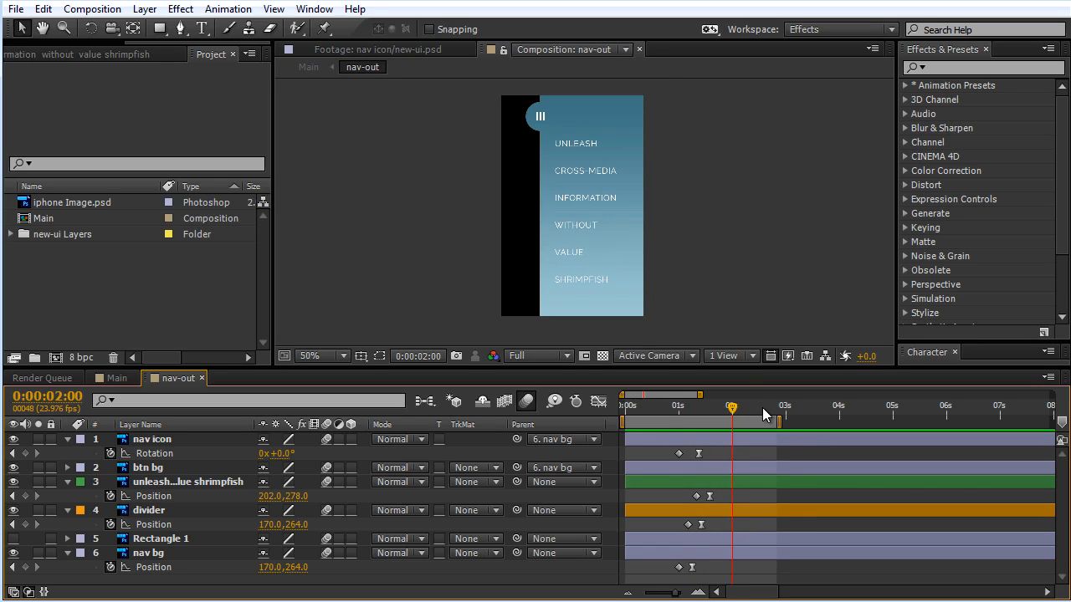
Step: Check the Rectangle 1 layer by briefly showing it, and place composition marker 1 at 0:00:02:00
left_click(144, 541)
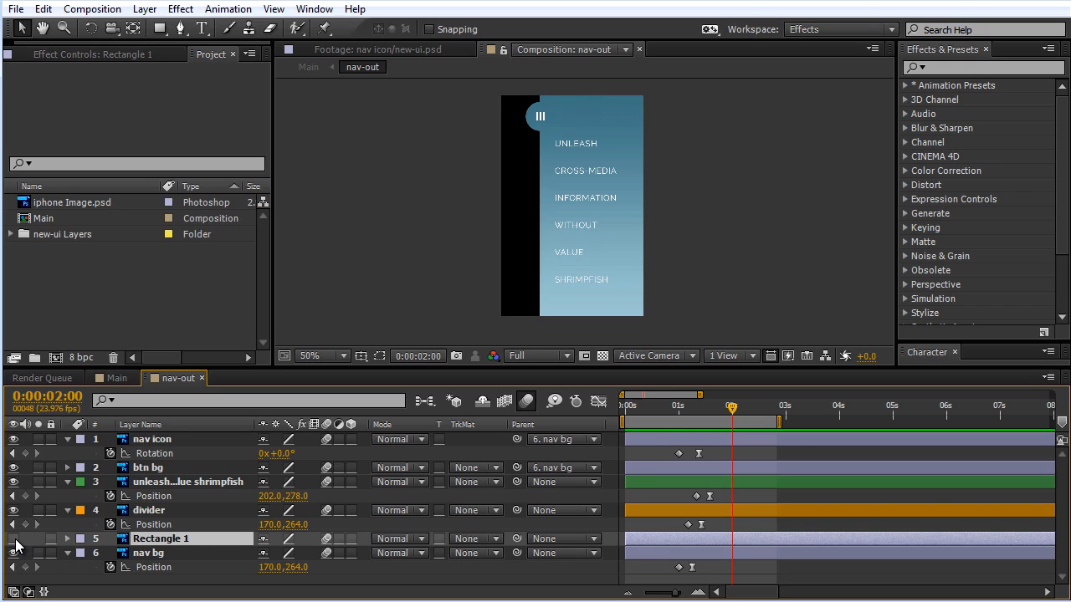
left_click(14, 539)
left_click(13, 538)
left_click_drag(1062, 422, 1018, 425)
left_click_drag(676, 597, 678, 597)
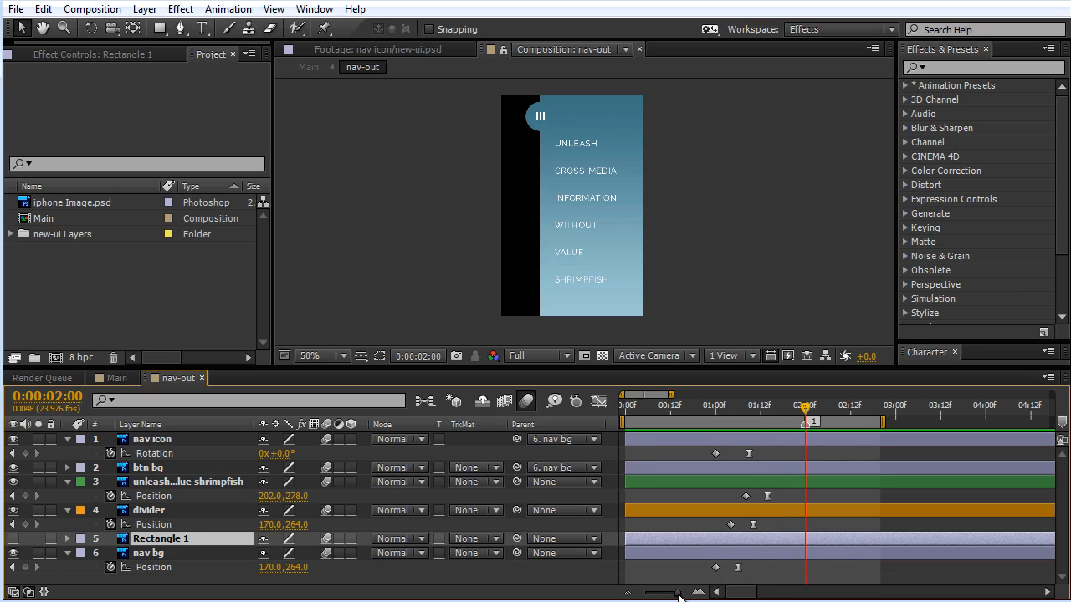
Step: Rename the Rectangle 1 layer to Selection Box and set its label color to Blue
left_click(170, 553)
left_click(175, 540)
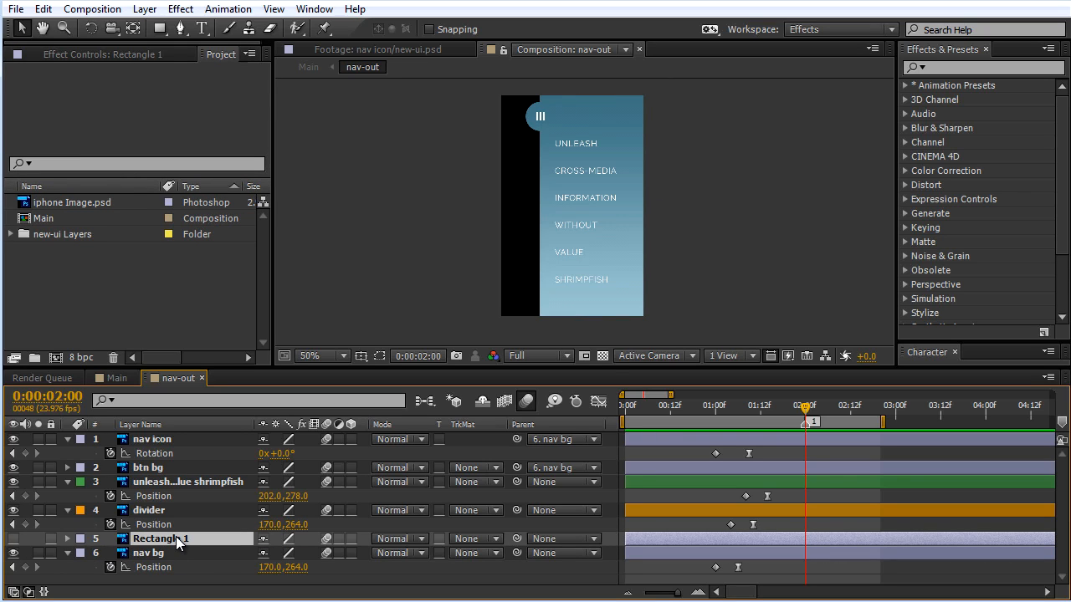
key("Return")
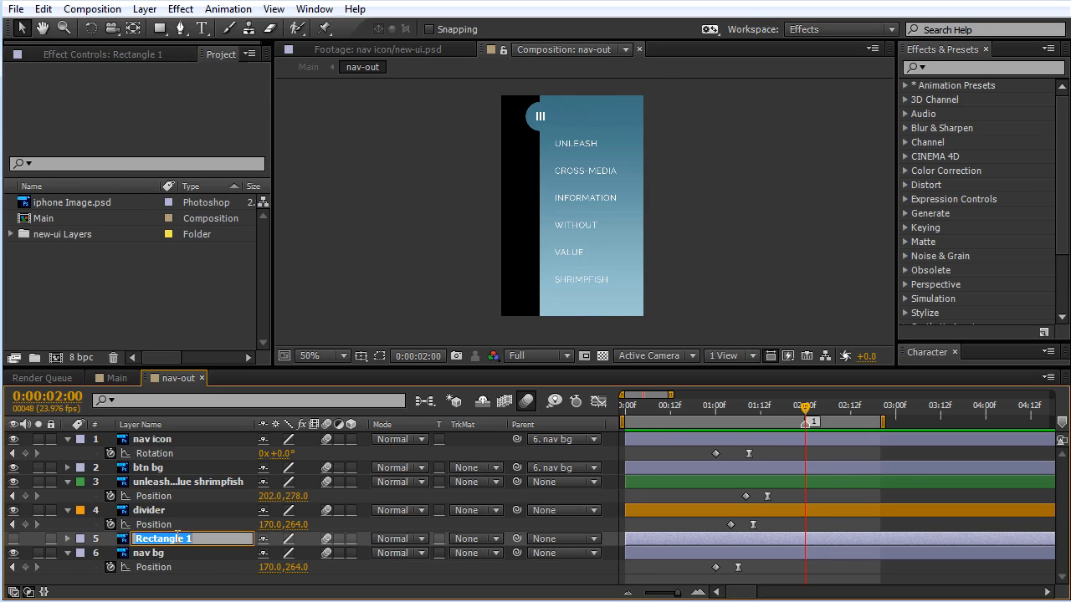
type("Selection Box")
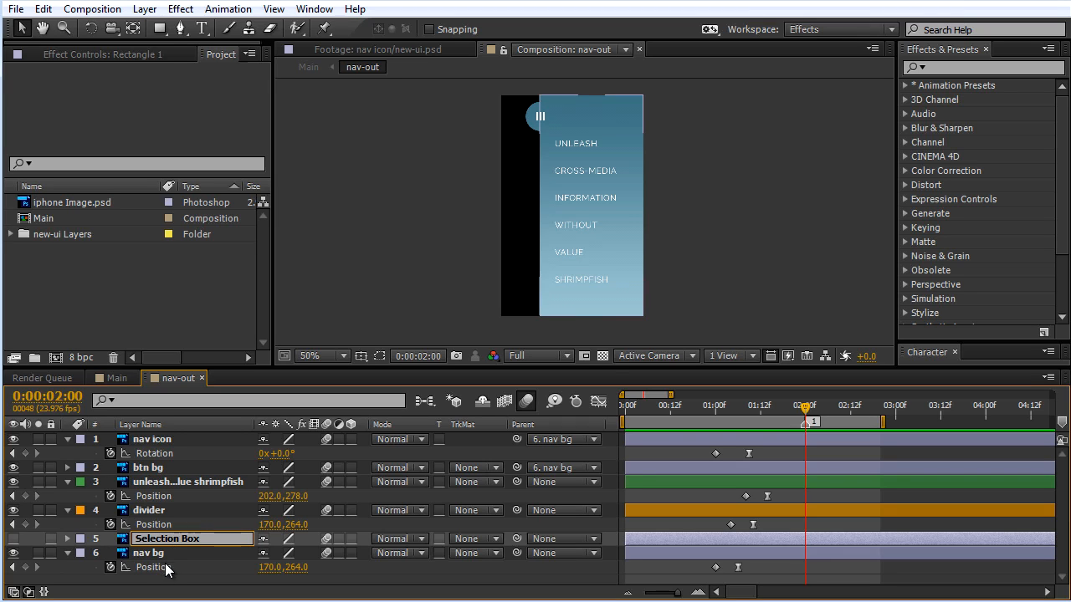
left_click(186, 549)
left_click(176, 540)
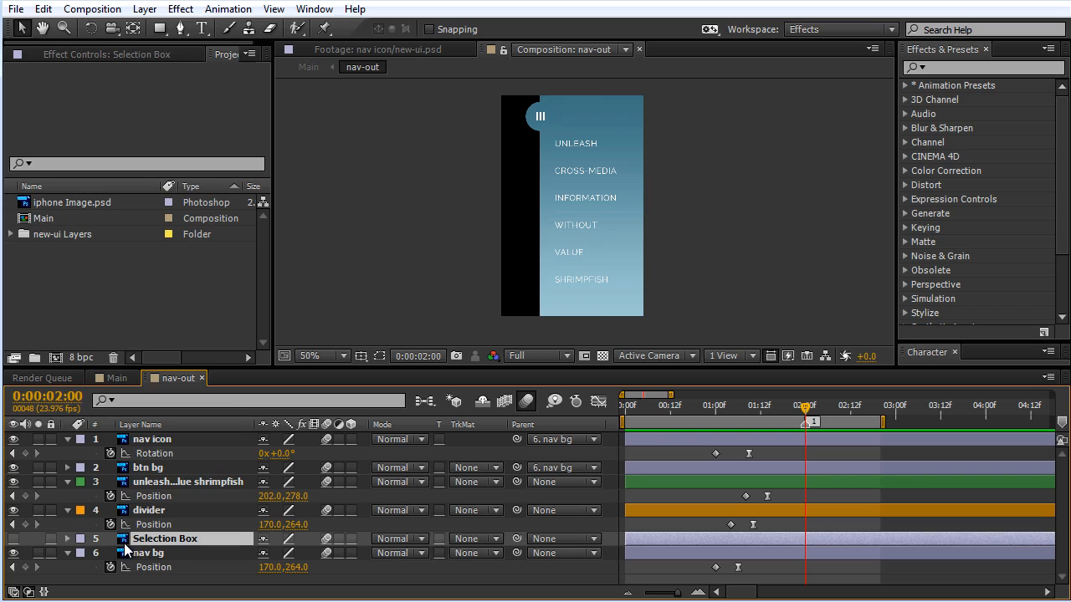
left_click(82, 540)
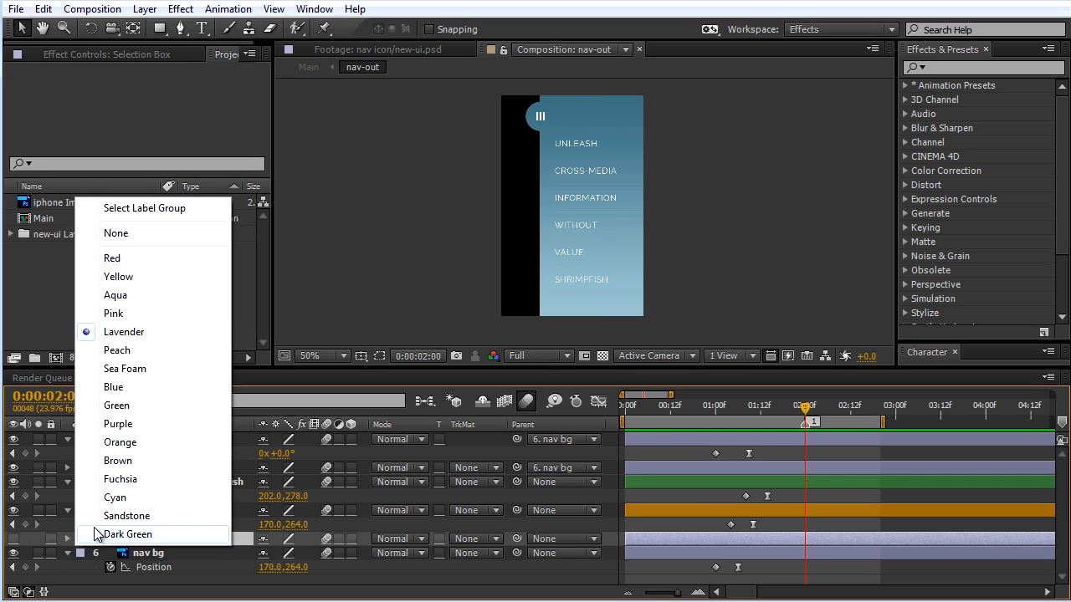
left_click(120, 386)
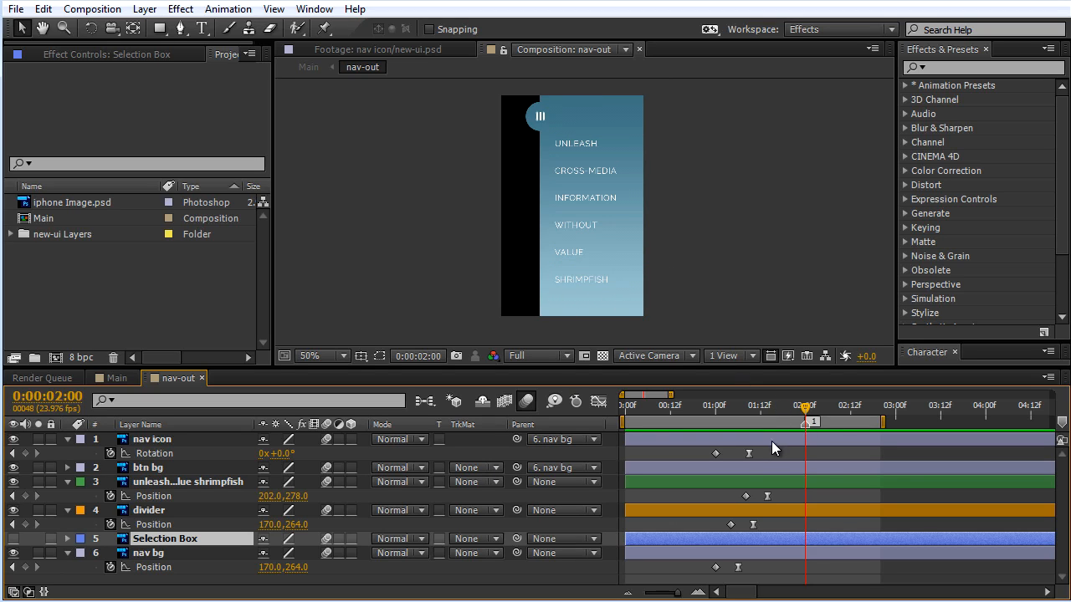
Step: Make the Selection Box layer visible and trim its start to 0:00:02:00
left_click(13, 539)
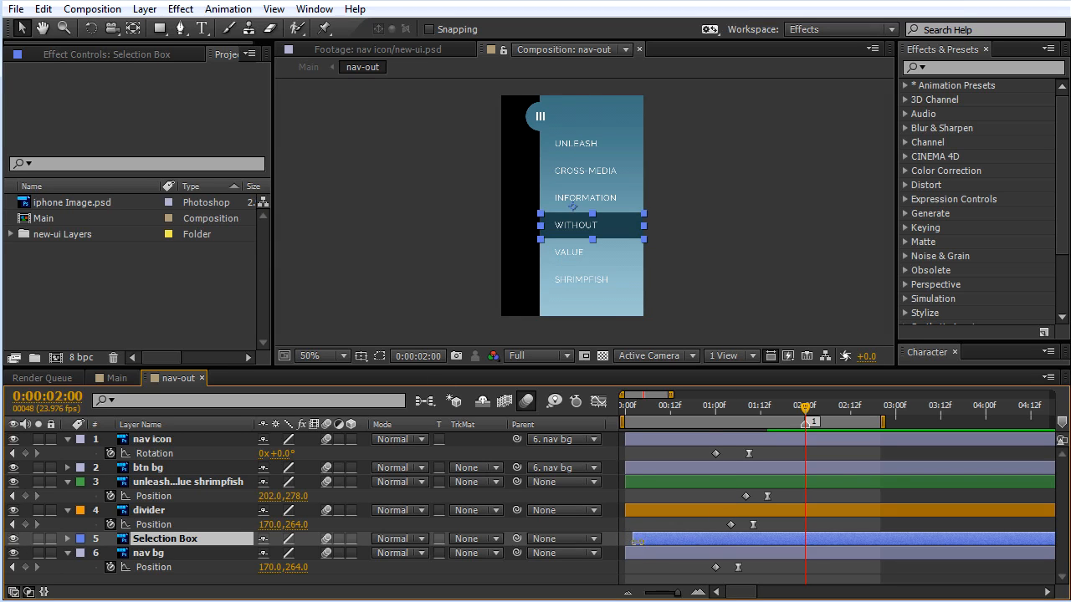
left_click_drag(635, 543, 800, 543)
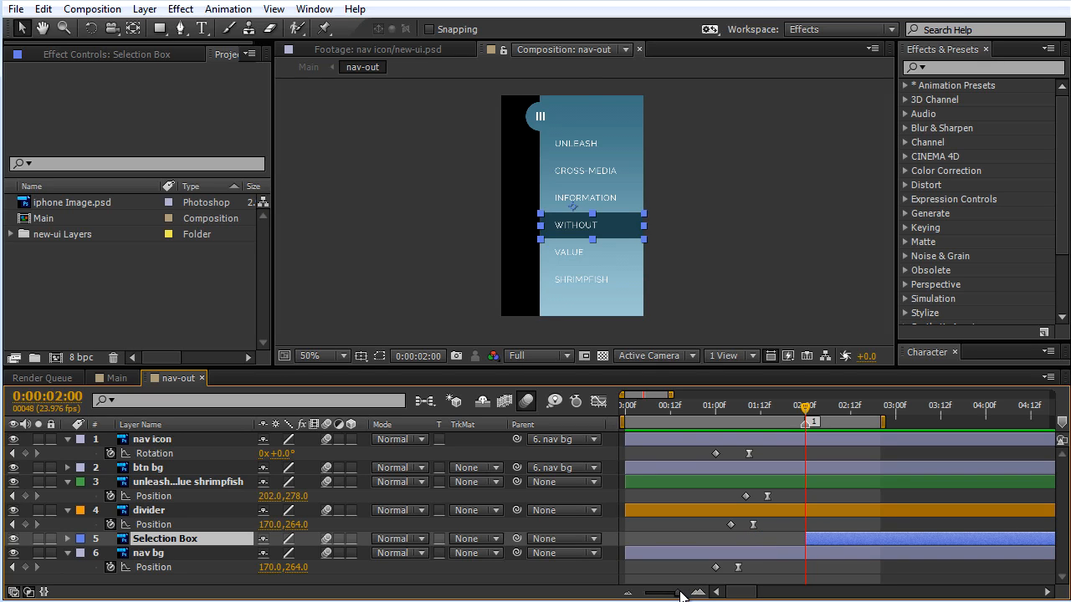
mouse_move(808, 418)
left_mouse_down()
mouse_move(794, 408)
mouse_move(705, 410)
mouse_move(809, 409)
left_mouse_up()
mouse_move(813, 420)
left_mouse_down()
mouse_move(790, 411)
mouse_move(834, 415)
left_mouse_up()
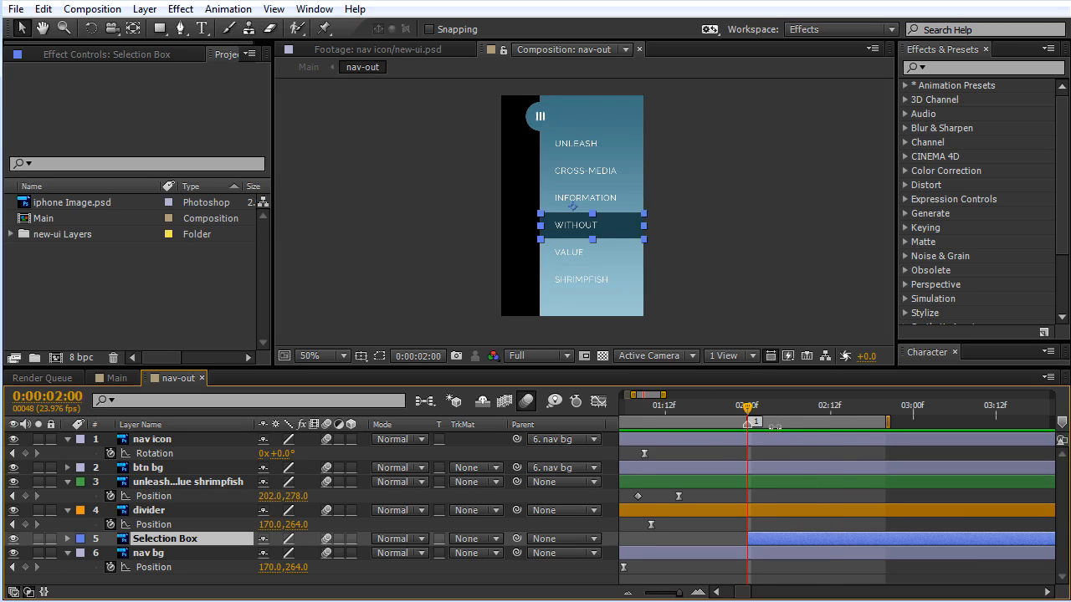
Step: Move the current time ten frames past marker 1 and place composition marker 2 at 0:00:02:10
mouse_move(748, 410)
left_mouse_down()
mouse_move(737, 413)
mouse_move(749, 413)
left_mouse_up()
key("Page_Down")
key("Page_Down")
key("Page_Down")
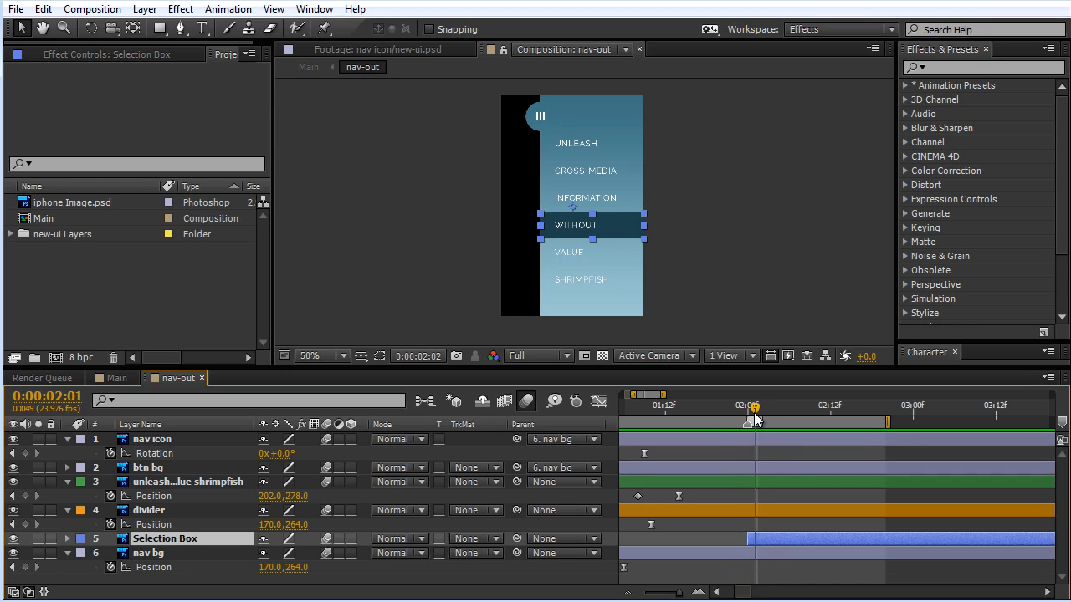
key("Page_Up")
key("Page_Up")
key("Page_Up")
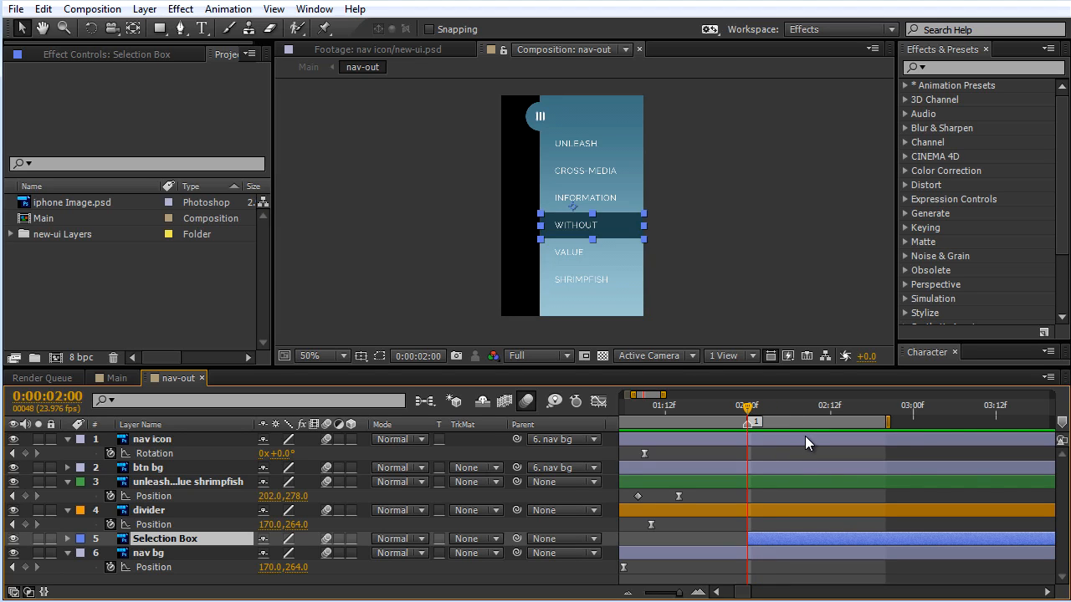
key("shift+Page_Down")
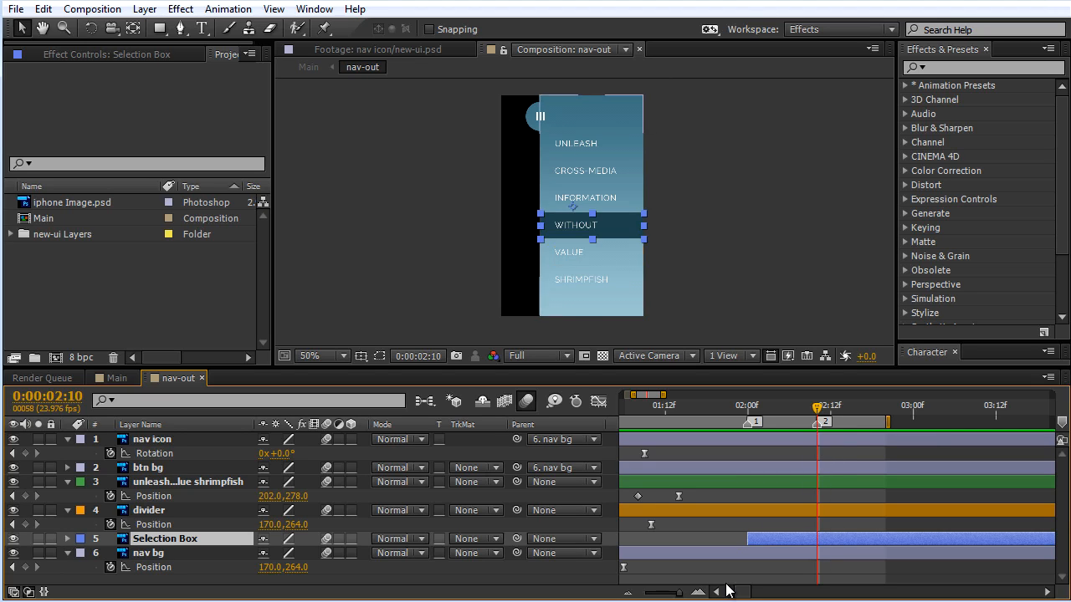
Step: Add a linear Position keyframe to the nav bg layer at marker 2 (0:00:02:10), holding the menu in its open position
left_click_drag(680, 593, 676, 593)
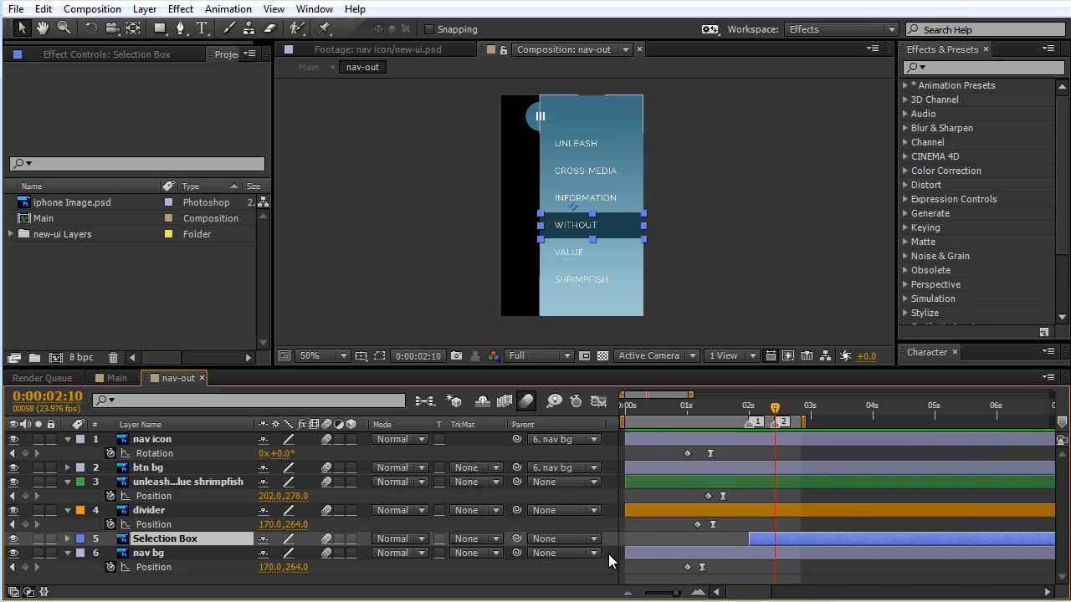
left_click(777, 555)
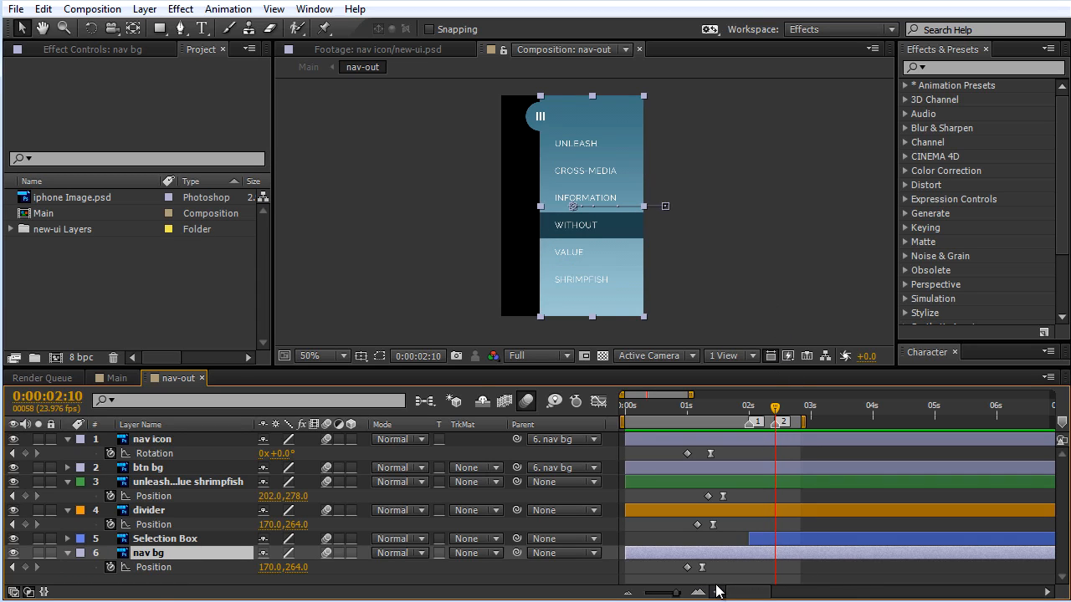
left_click_drag(676, 594, 678, 594)
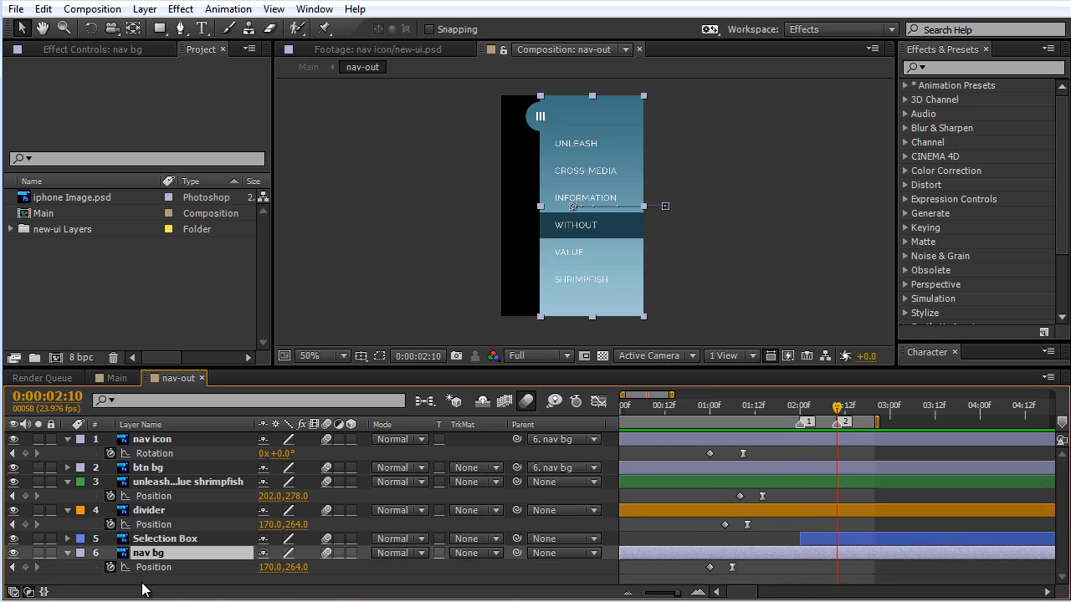
left_click(26, 567)
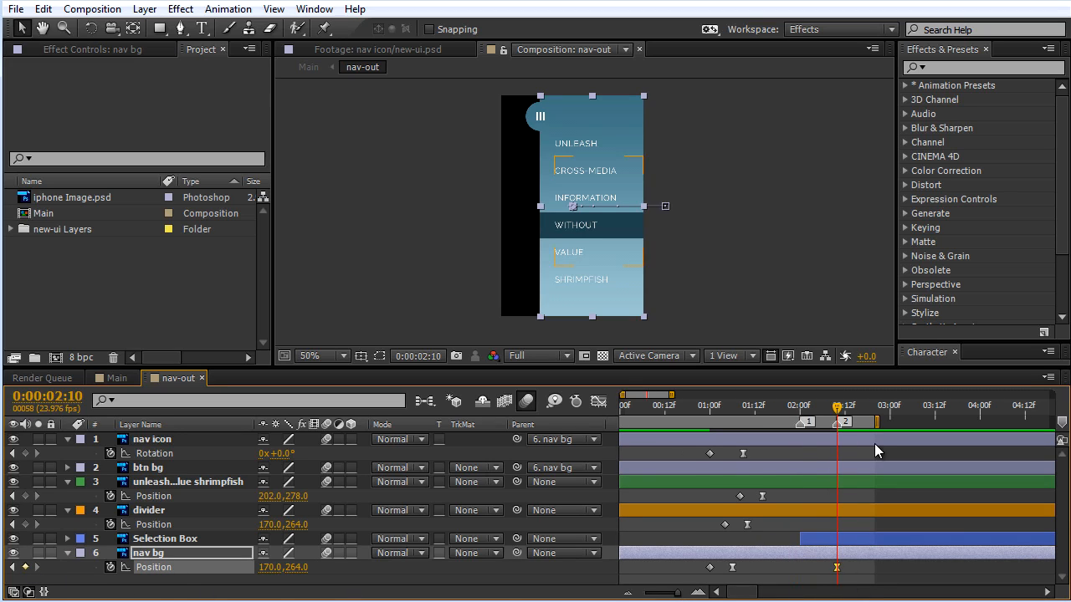
mouse_move(733, 575)
mouse_move(840, 573)
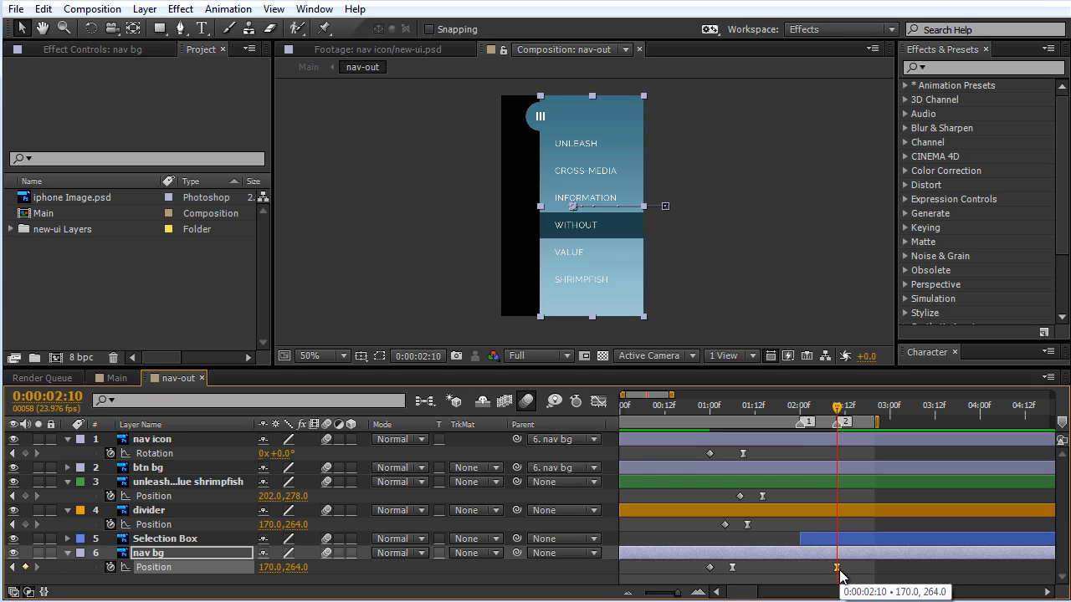
left_click_drag(678, 593, 679, 595)
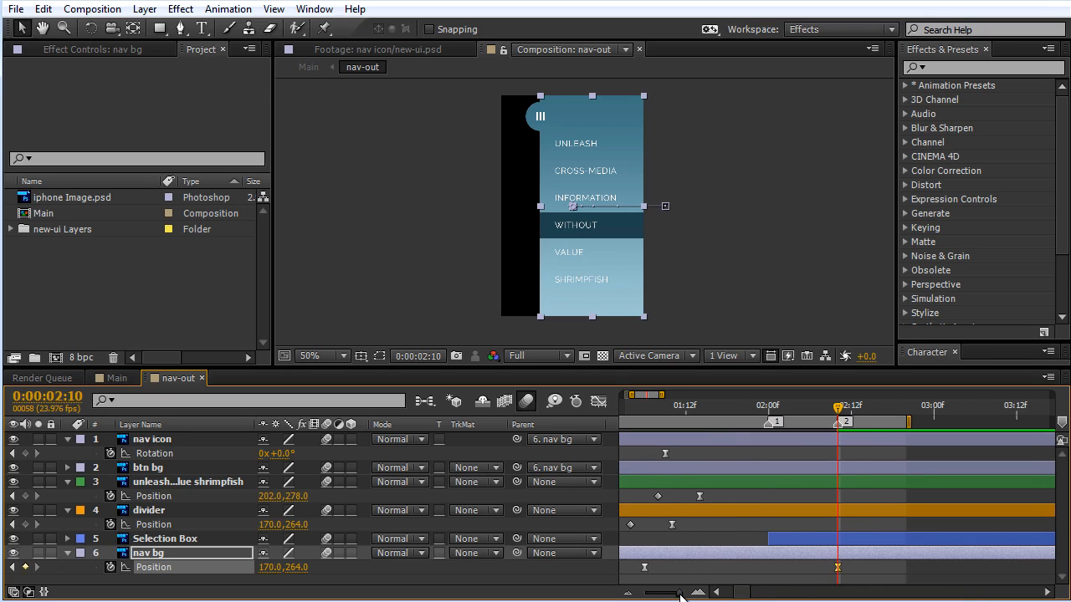
left_click(838, 568, "ctrl")
Step: Copy the nav bg layer's Position keyframe at 0:00:01:00 and check the menu's closed position before it slides out
key("Page_Down")
key("Page_Down")
key("Page_Down")
key("Page_Down")
key("Page_Down")
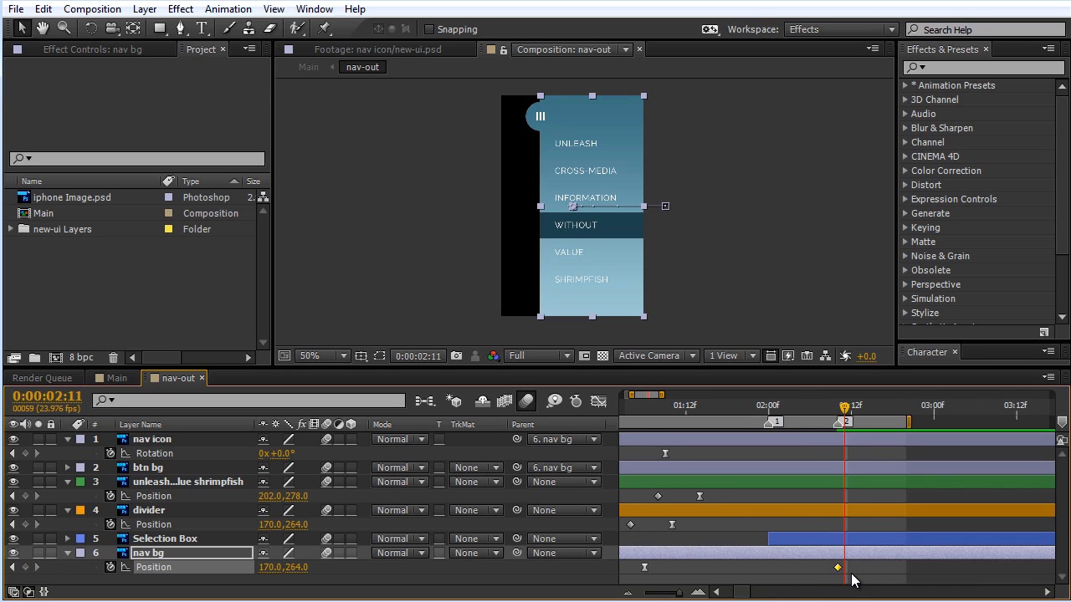
key("Page_Down")
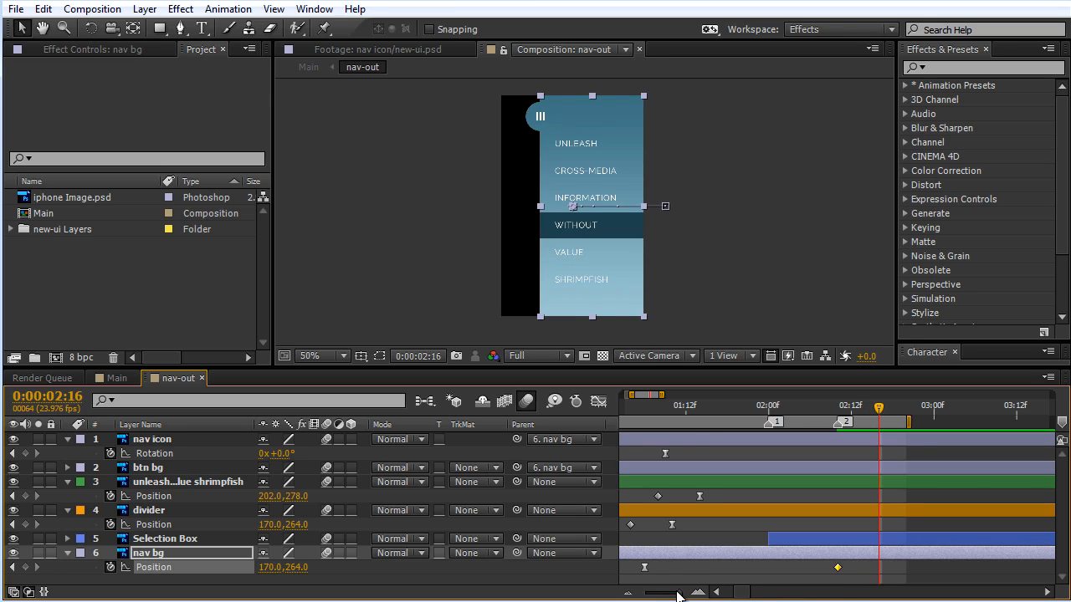
left_click_drag(682, 594, 674, 593)
left_click(643, 568)
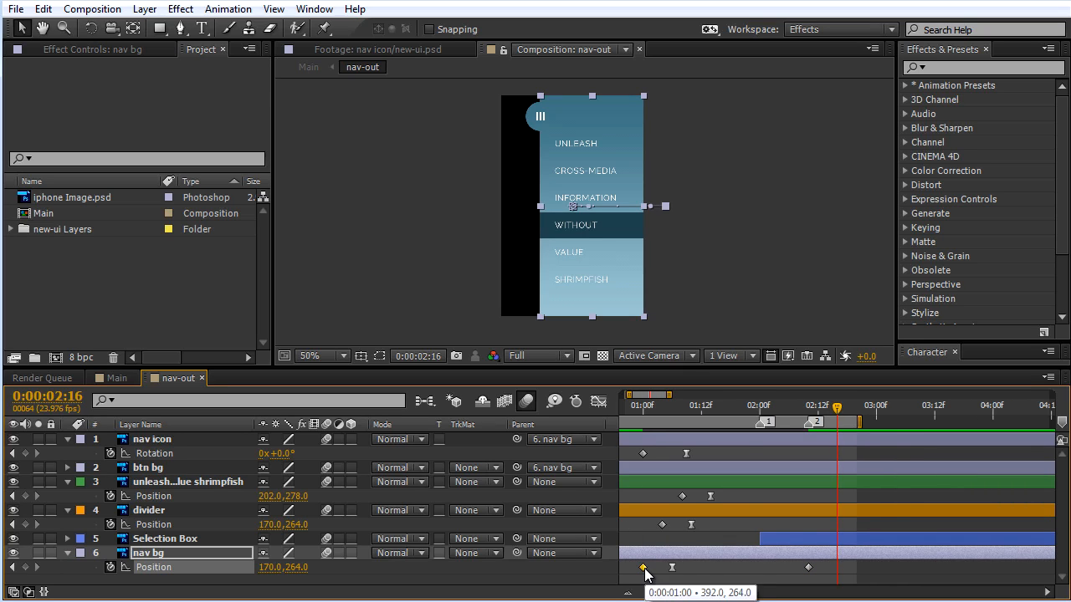
left_click_drag(806, 410, 632, 411)
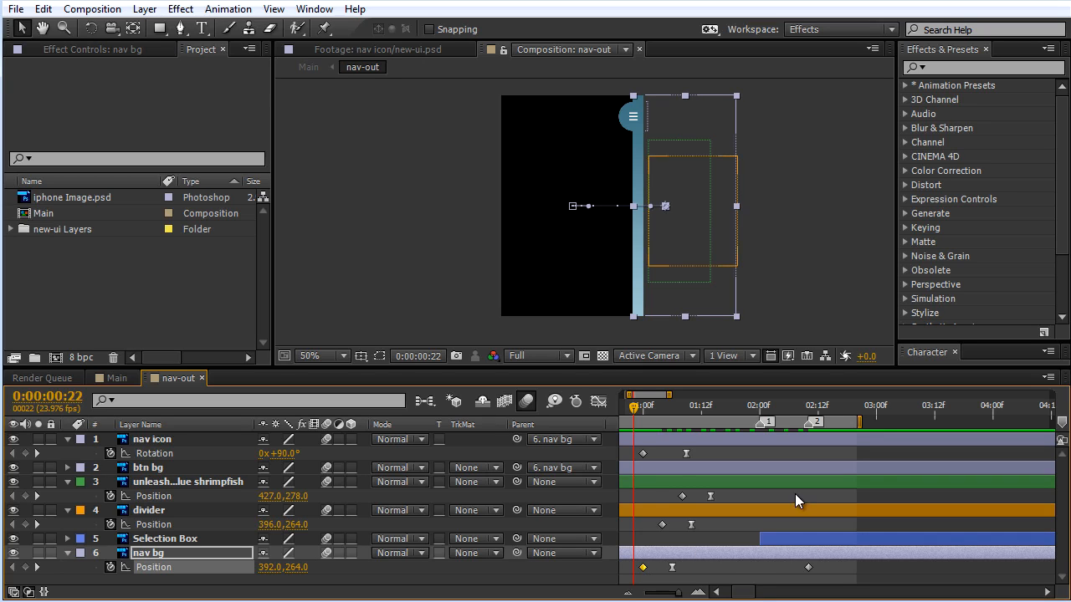
Step: Paste the copied closed-position keyframe onto nav bg at 0:00:02:16, six frames past marker 2
left_click(808, 410)
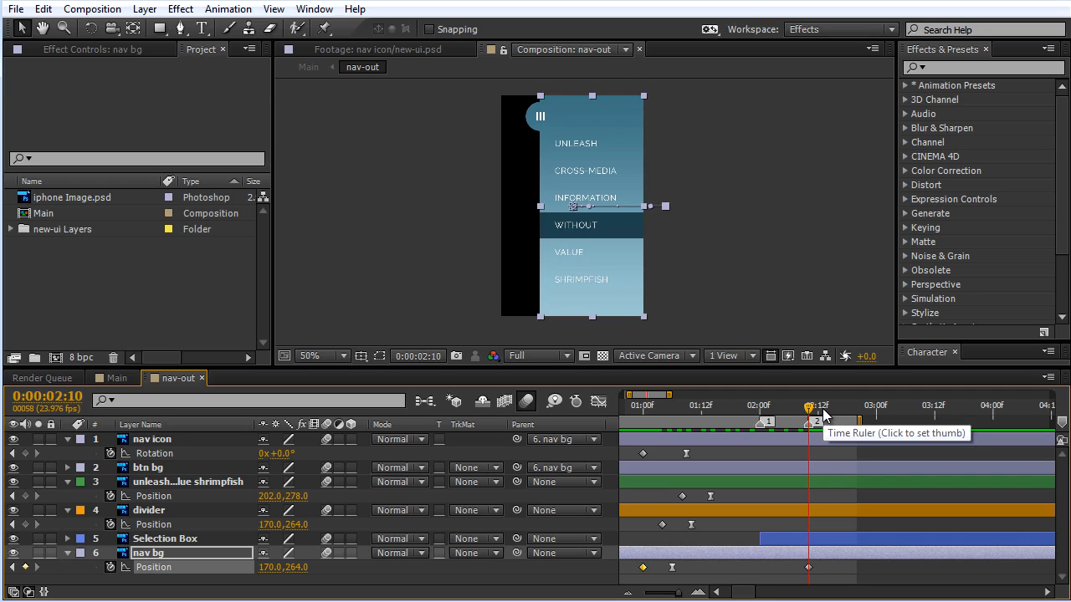
key("=")
key("Page_Down")
key("Page_Down")
key("Page_Down")
key("Page_Down")
key("Page_Down")
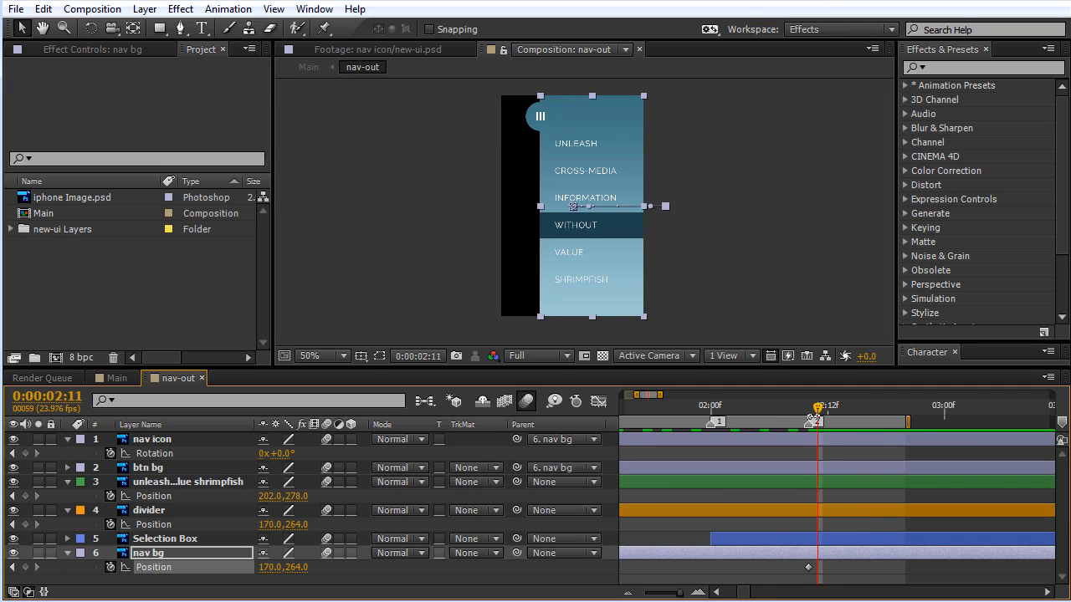
key("Page_Down")
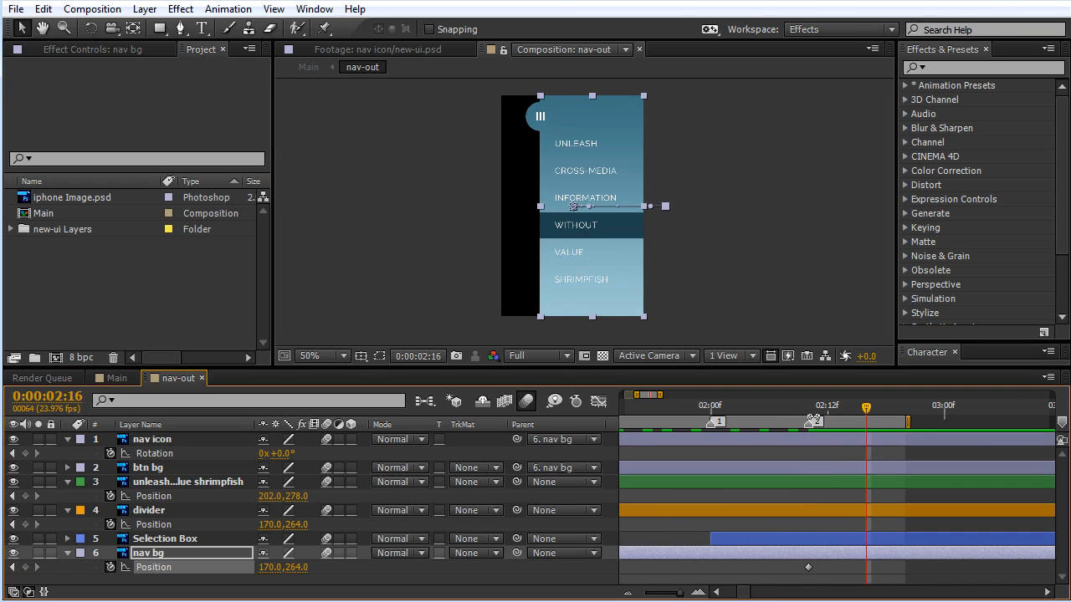
left_click(868, 560)
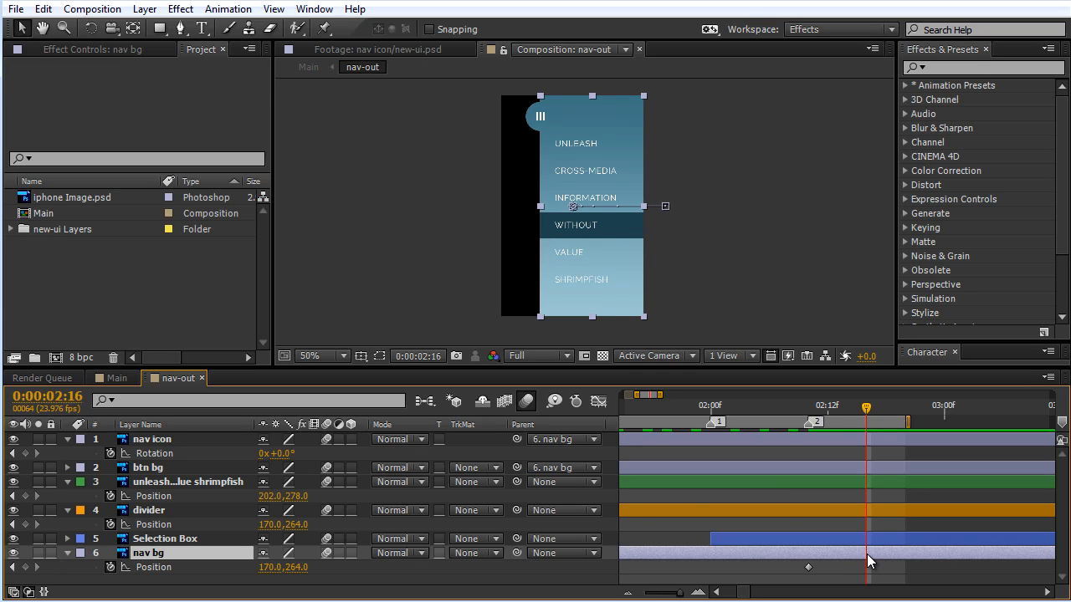
key("ctrl+v")
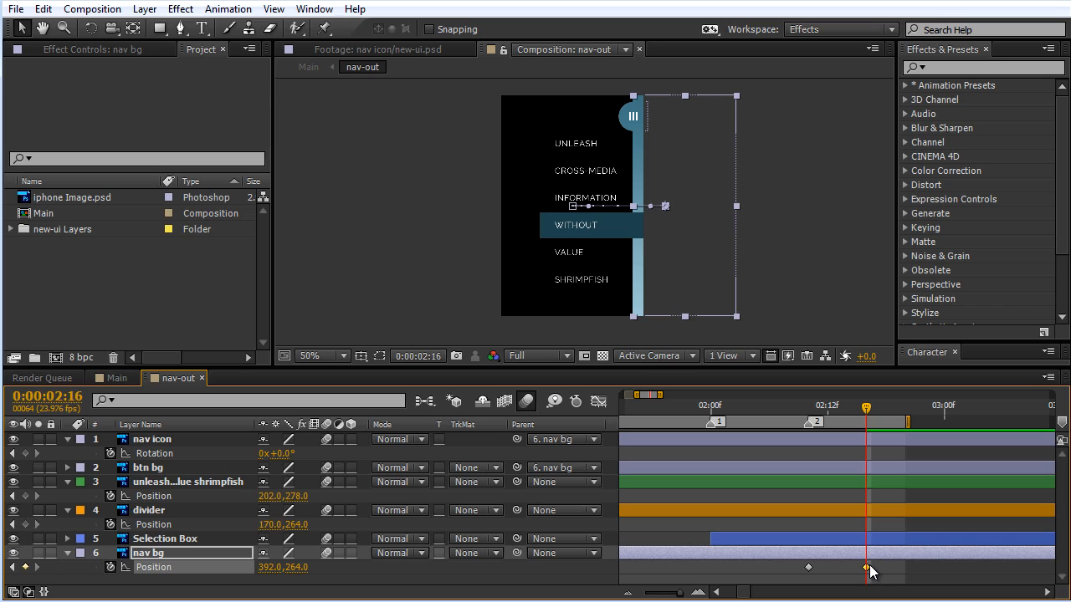
Step: Apply Easy Ease to nav bg's Position keyframe at 0:00:02:16 and lengthen its incoming speed handle for a fast start and slow finish
left_click_drag(866, 407, 870, 441)
key("j")
left_click(889, 574)
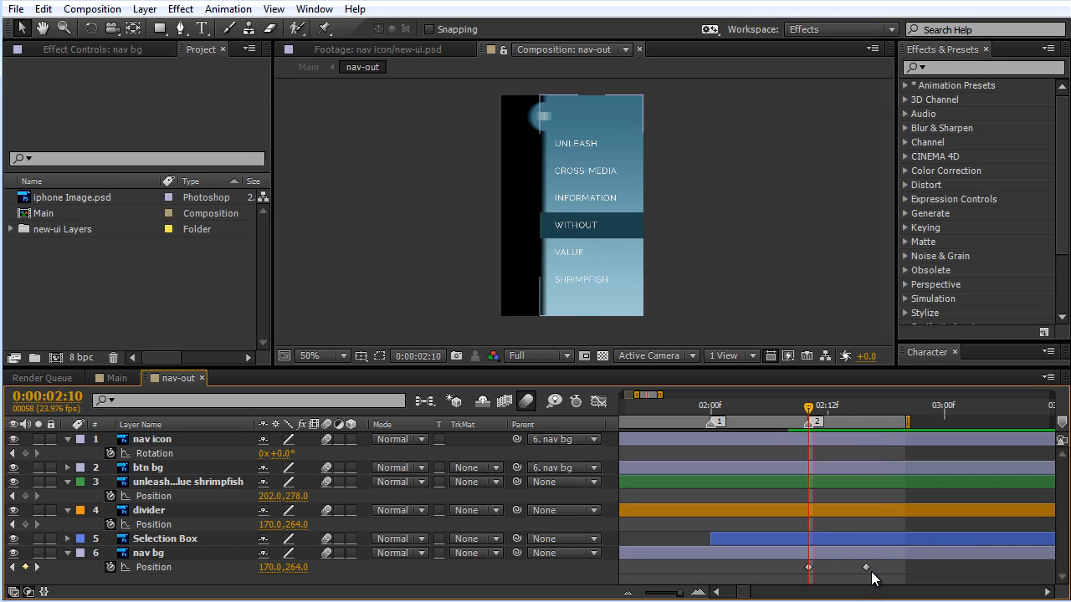
left_click(867, 569)
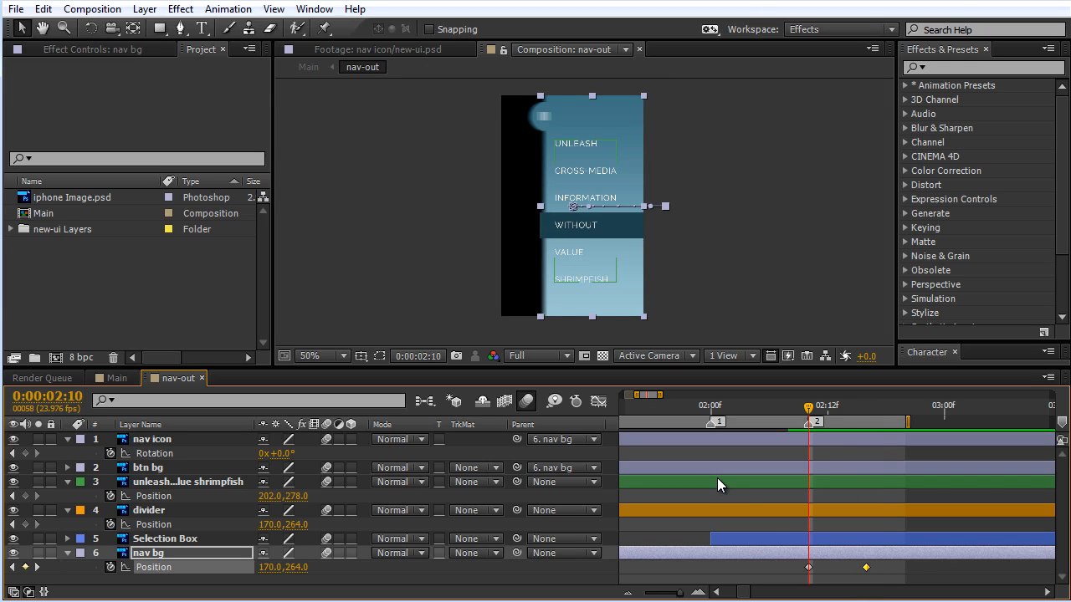
left_click(599, 401)
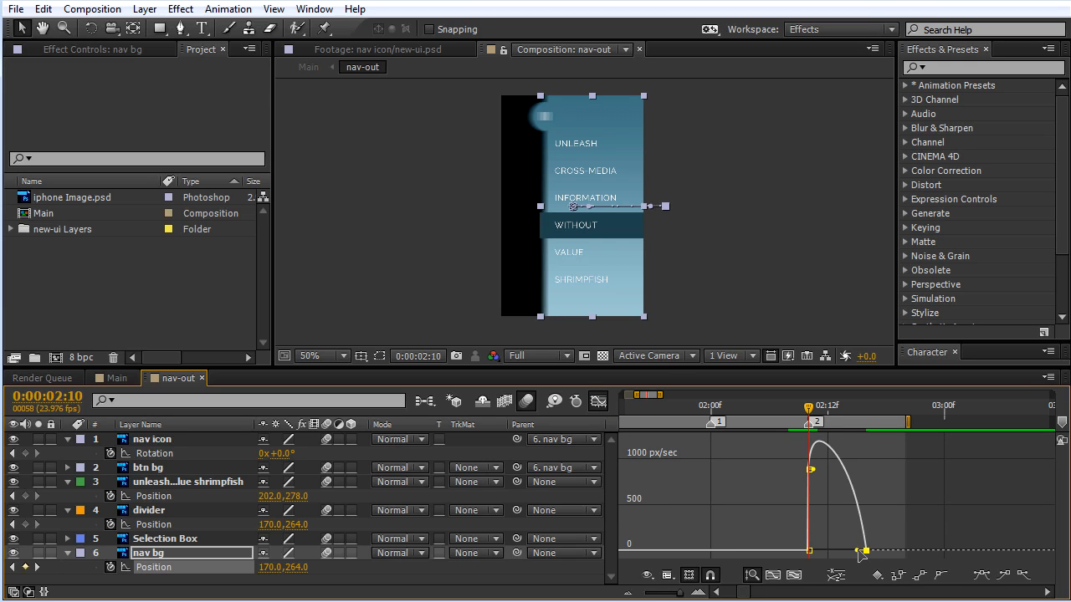
left_click_drag(861, 554, 836, 552)
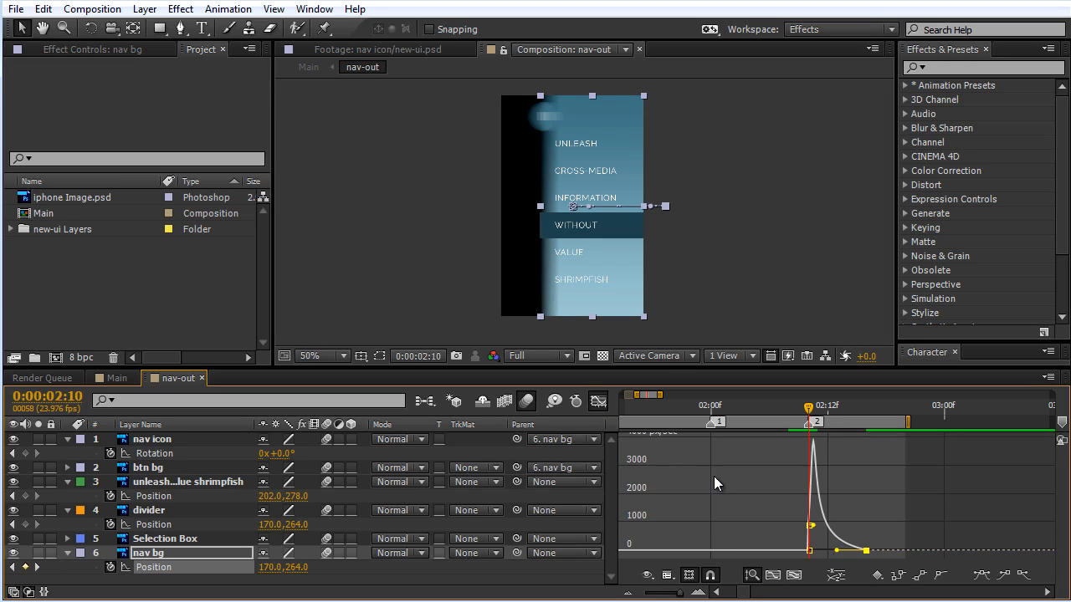
left_click(599, 401)
Step: Preview the nav bg's opening and closing motion by scrubbing through to 0:00:02:19
left_click_drag(810, 407, 774, 415)
left_click_drag(826, 427, 790, 460)
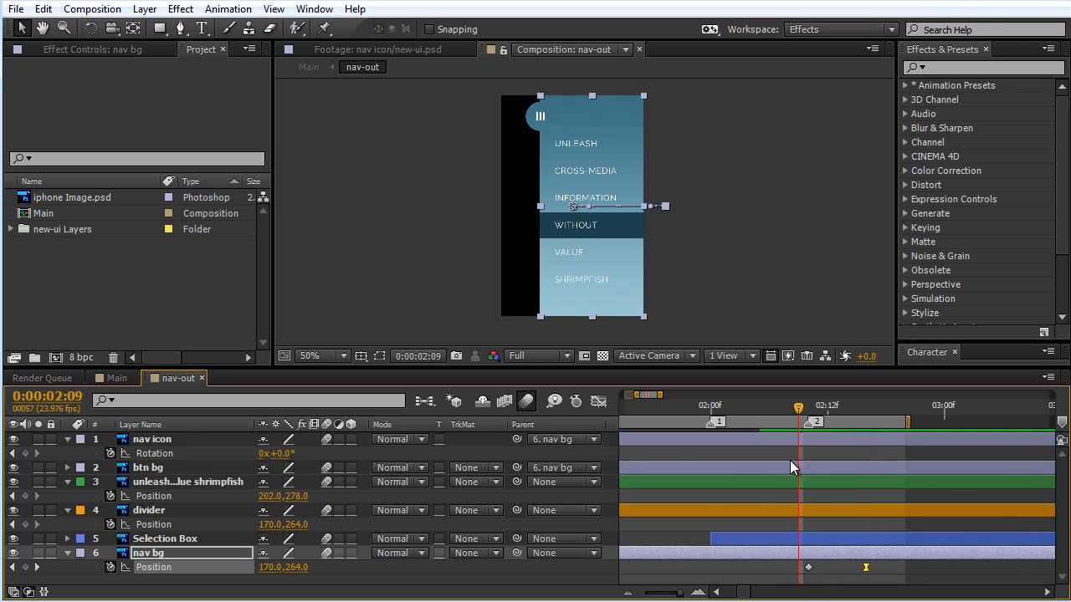
key("minus")
key("minus")
left_click_drag(687, 416, 803, 430)
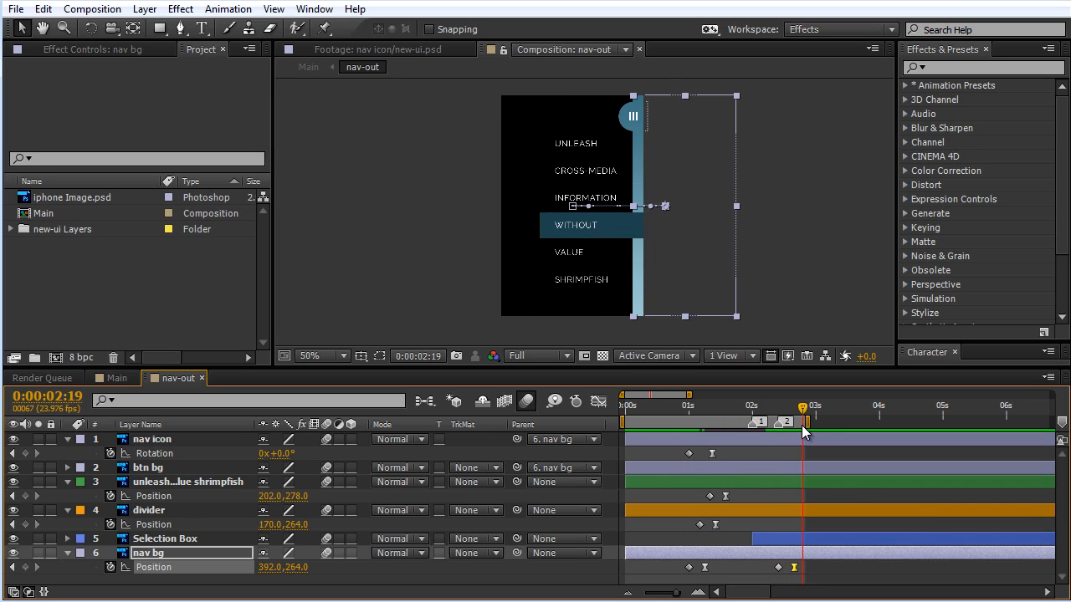
key("equal")
key("equal")
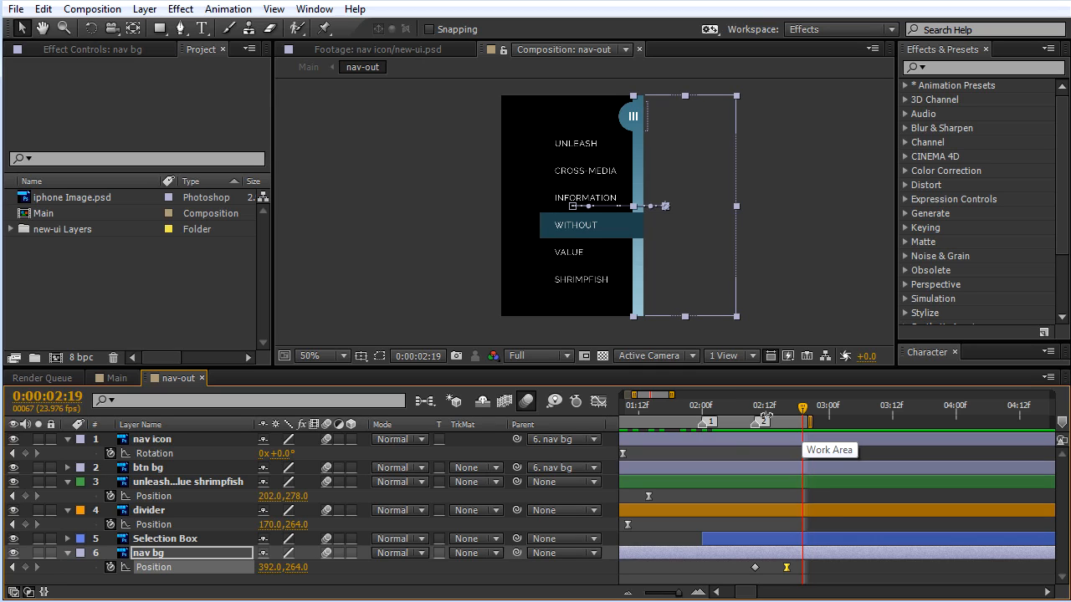
Step: Parent the Selection Box layer to nav bg at 0:00:02:10 so it follows the menu as it closes
left_click(756, 416)
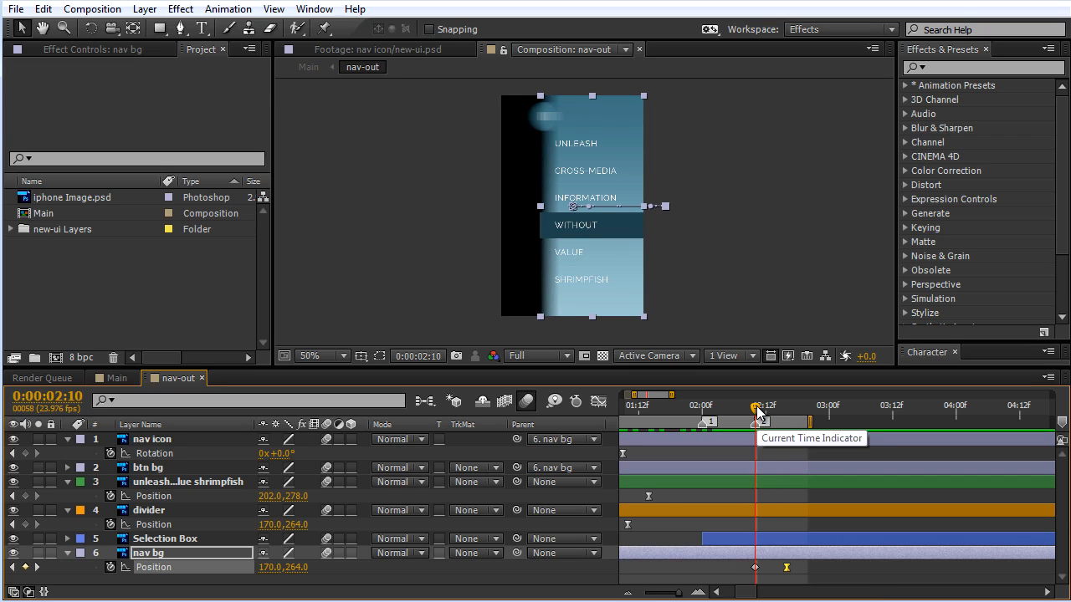
left_click(745, 539)
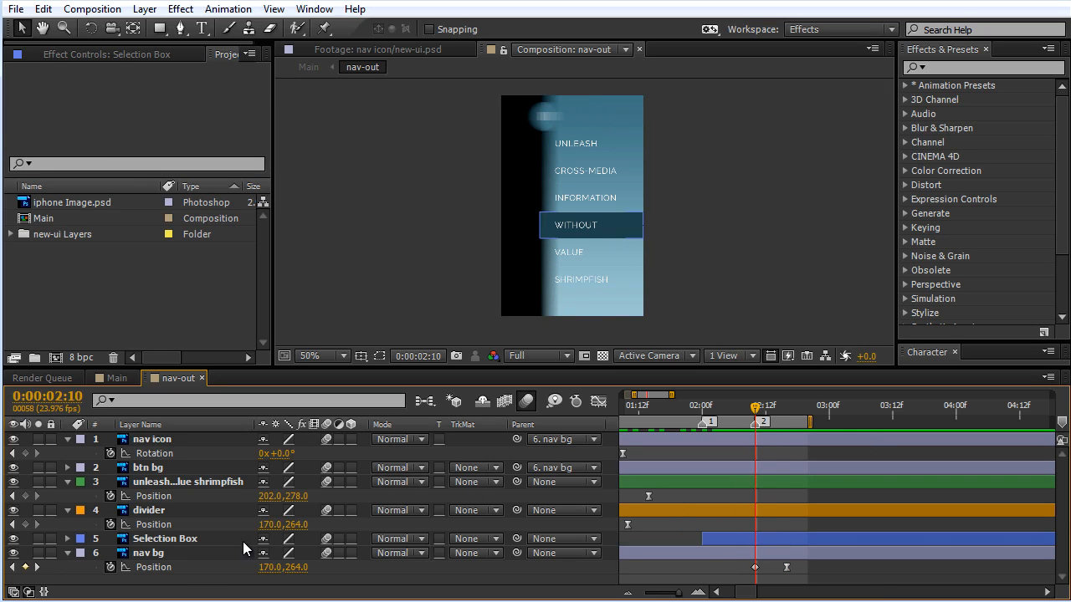
left_click(177, 541)
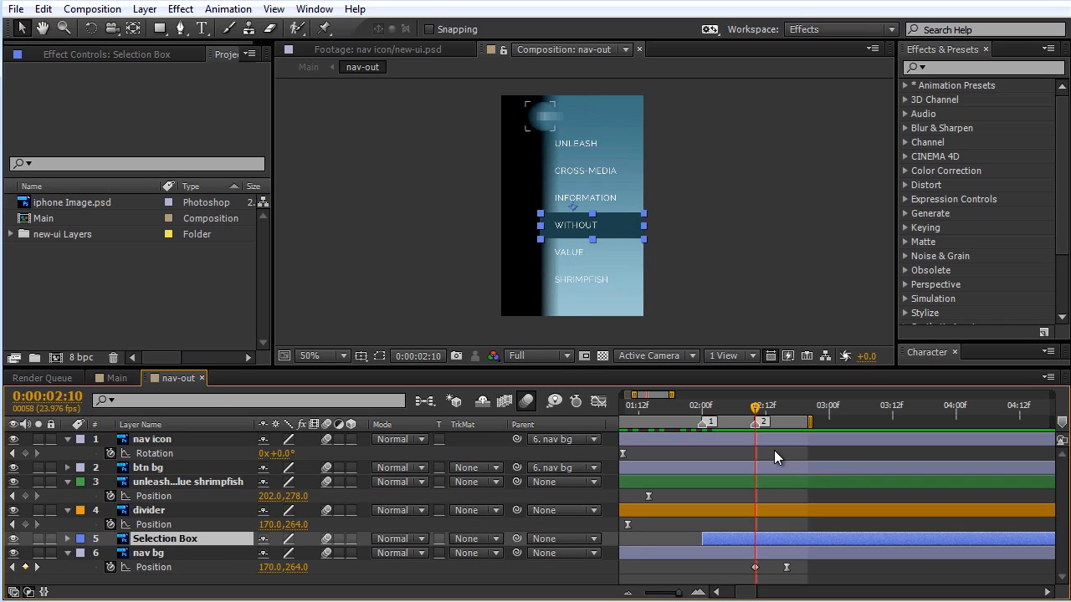
mouse_move(756, 411)
left_mouse_down()
mouse_move(788, 410)
mouse_move(750, 421)
left_mouse_up()
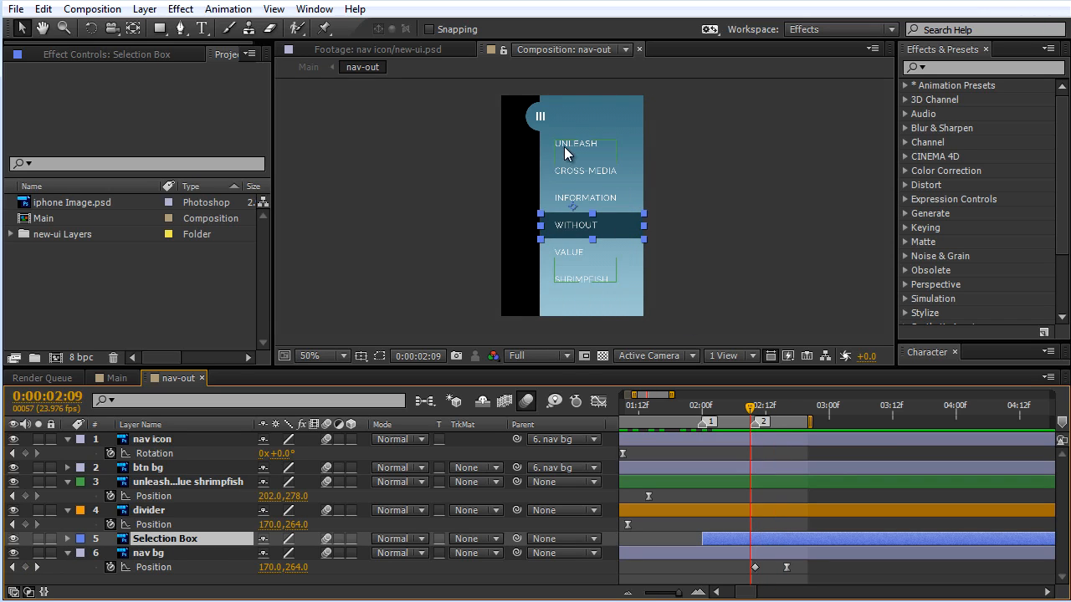
left_click(755, 410)
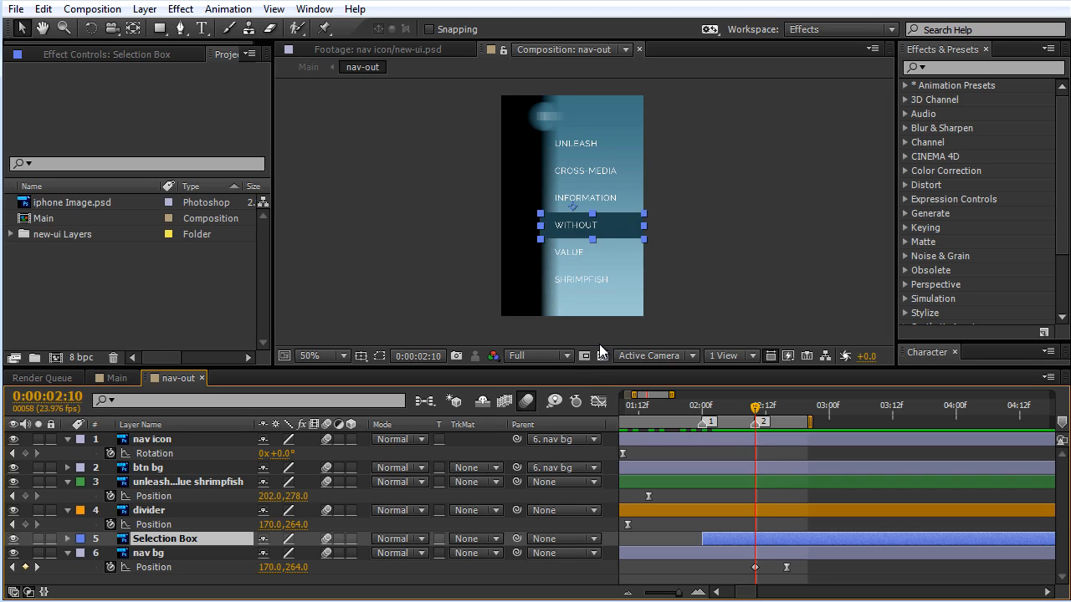
left_click_drag(707, 417, 753, 436)
left_click_drag(516, 539, 153, 558)
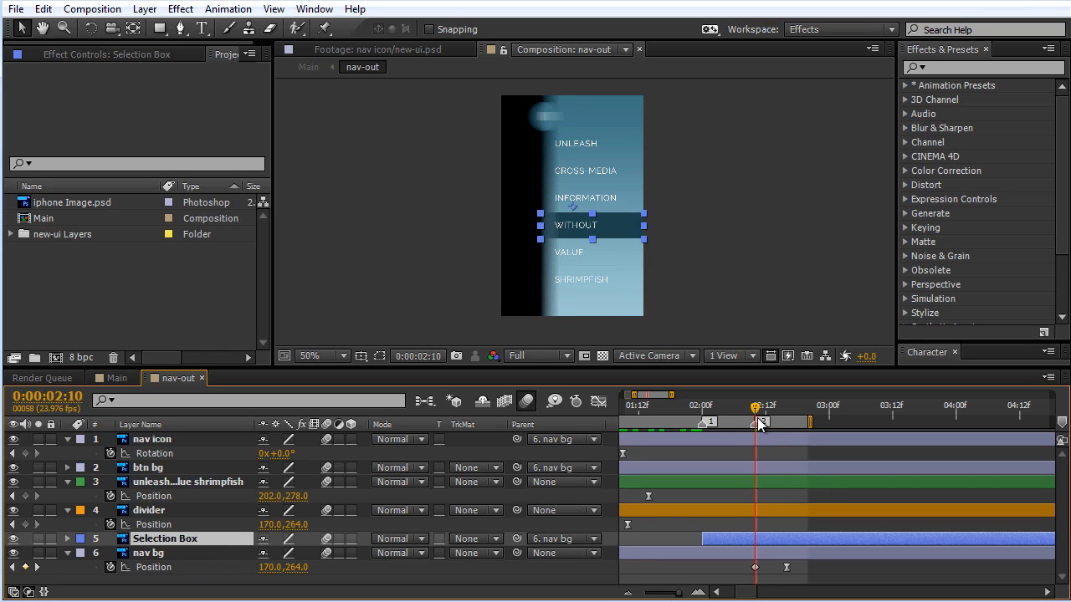
left_click_drag(759, 424, 734, 416)
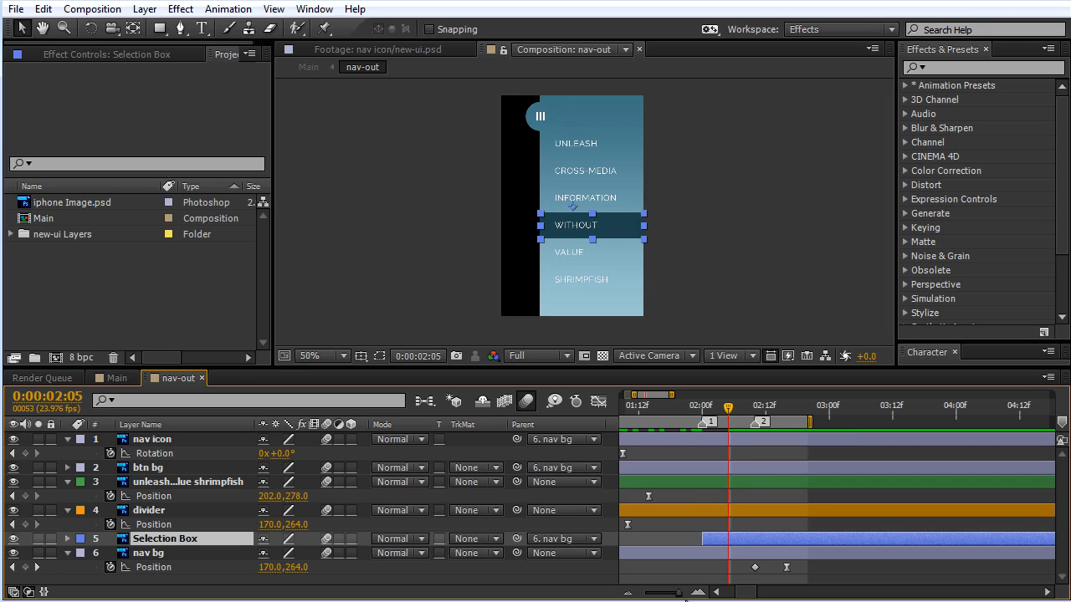
left_click_drag(679, 597, 674, 596)
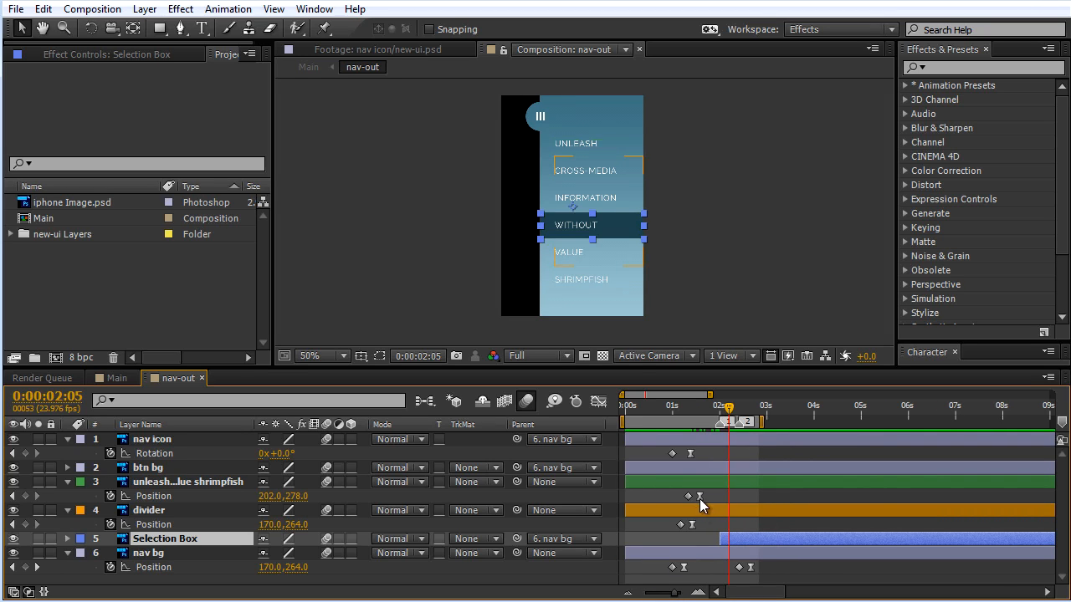
left_click(691, 512)
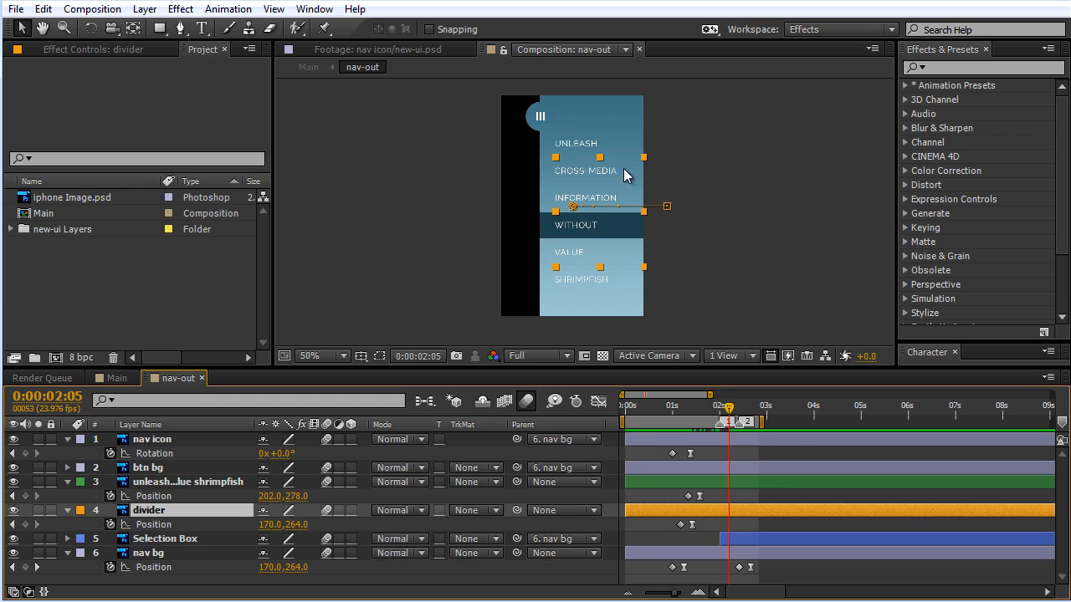
left_click(164, 554)
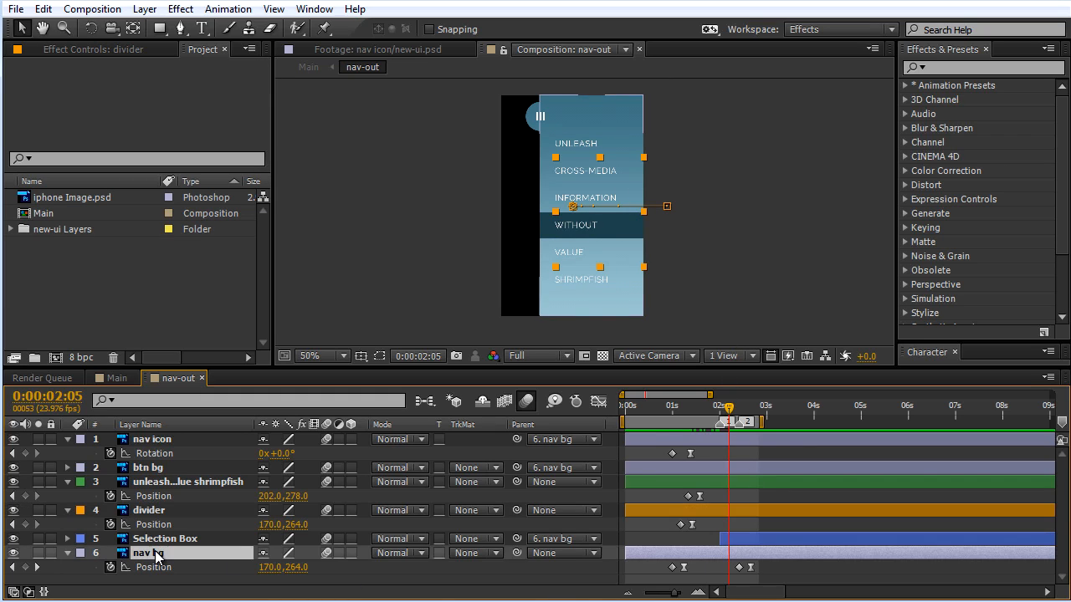
left_click(527, 402)
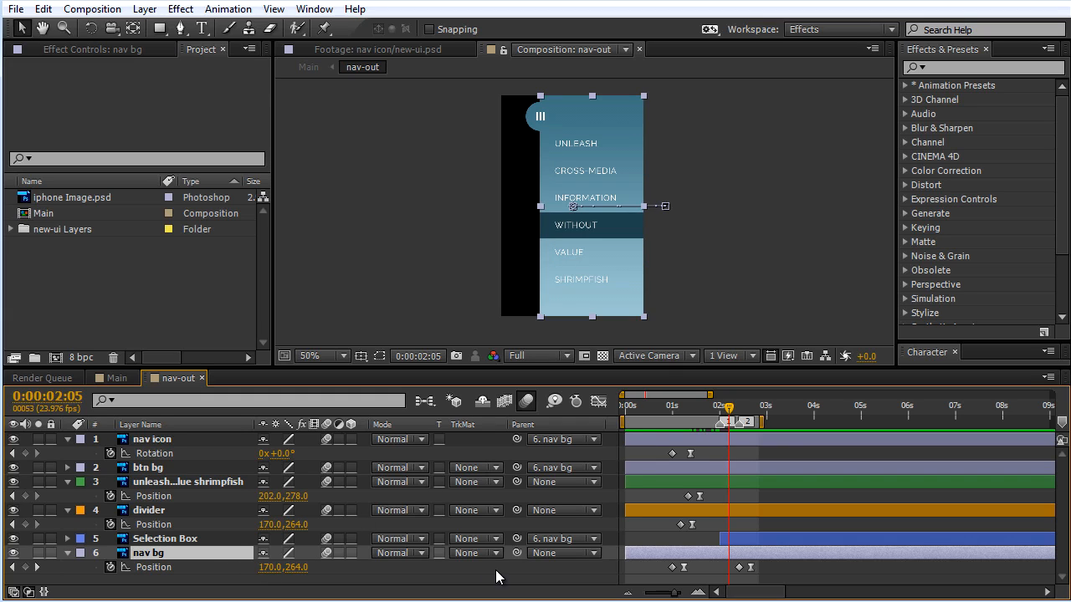
left_click_drag(674, 592, 749, 592)
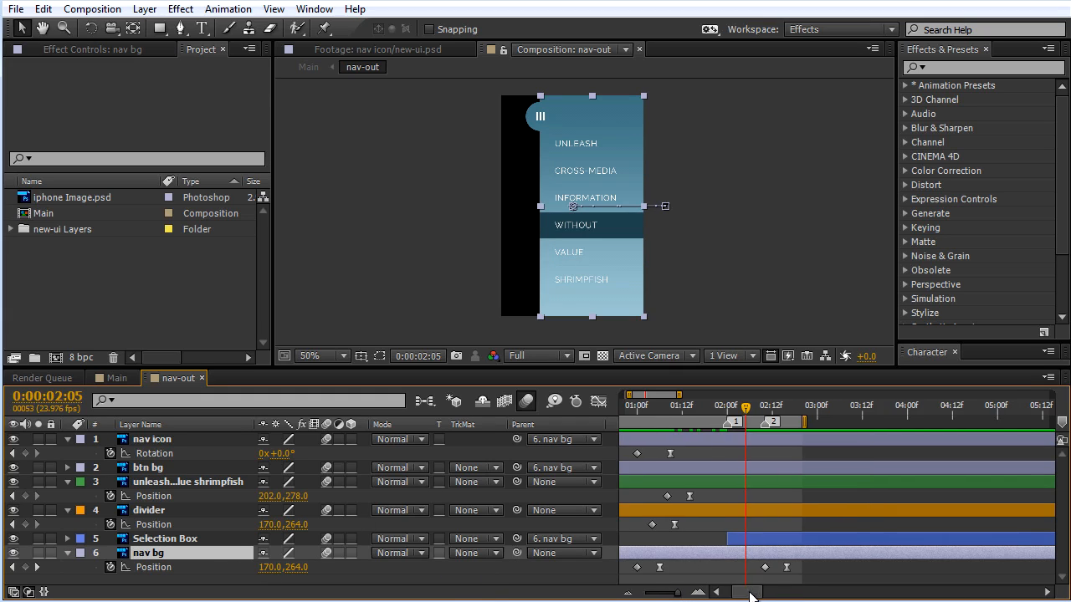
left_click(180, 540)
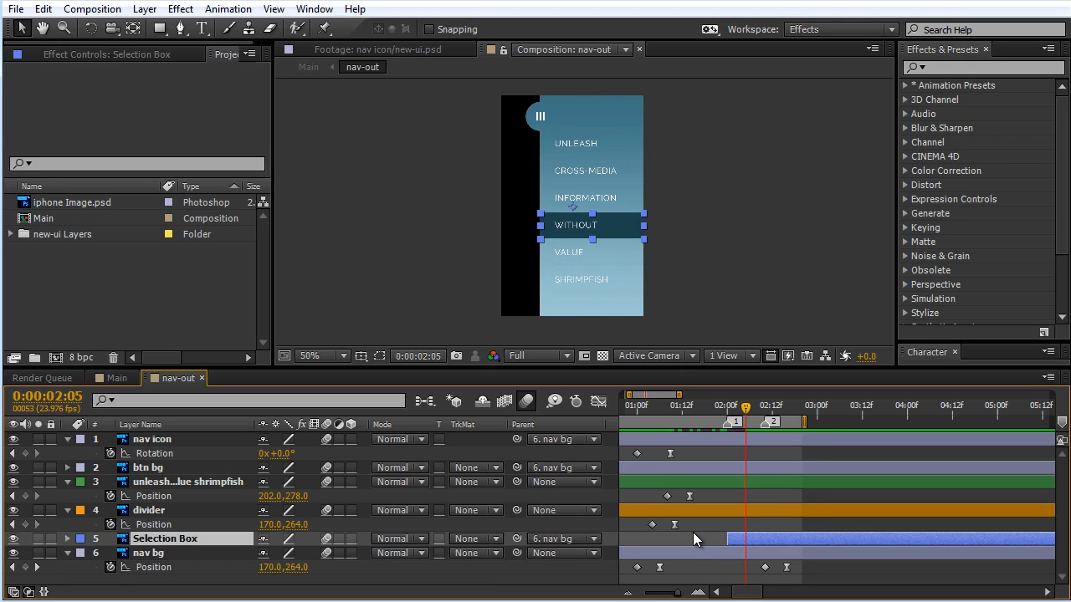
Step: Add a Position keyframe to the divider layer at 0:00:02:10, aligned with the start of nav bg's closing move
left_click(37, 567)
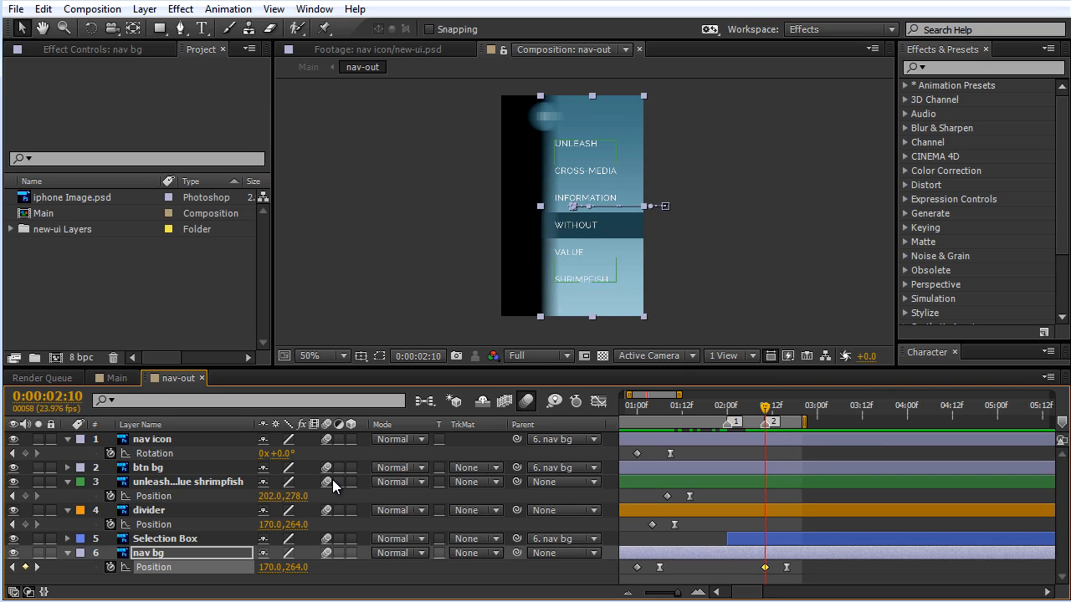
left_click(152, 511)
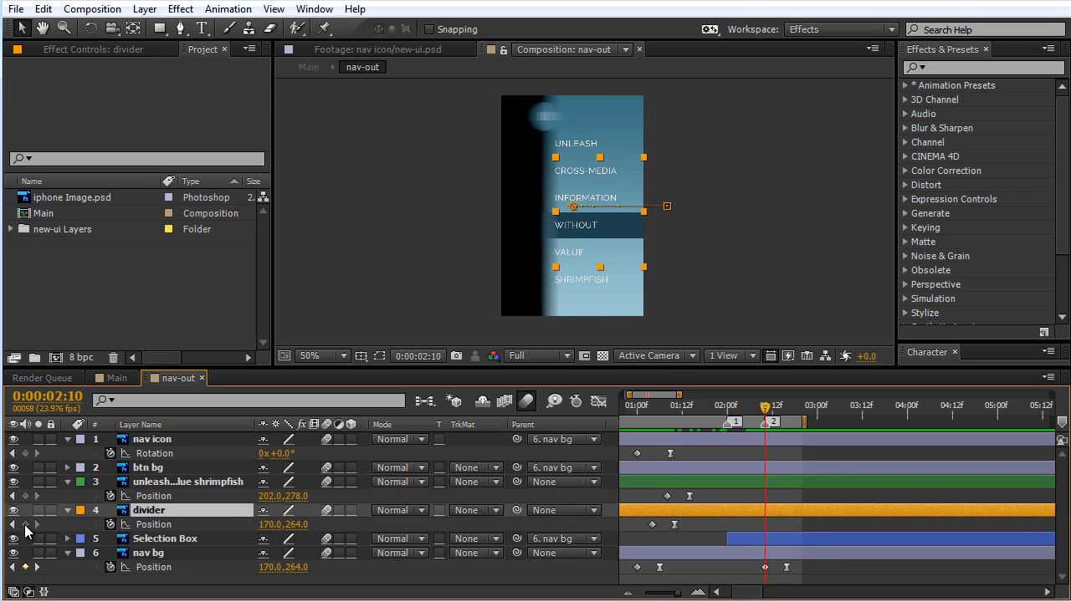
left_click(25, 525)
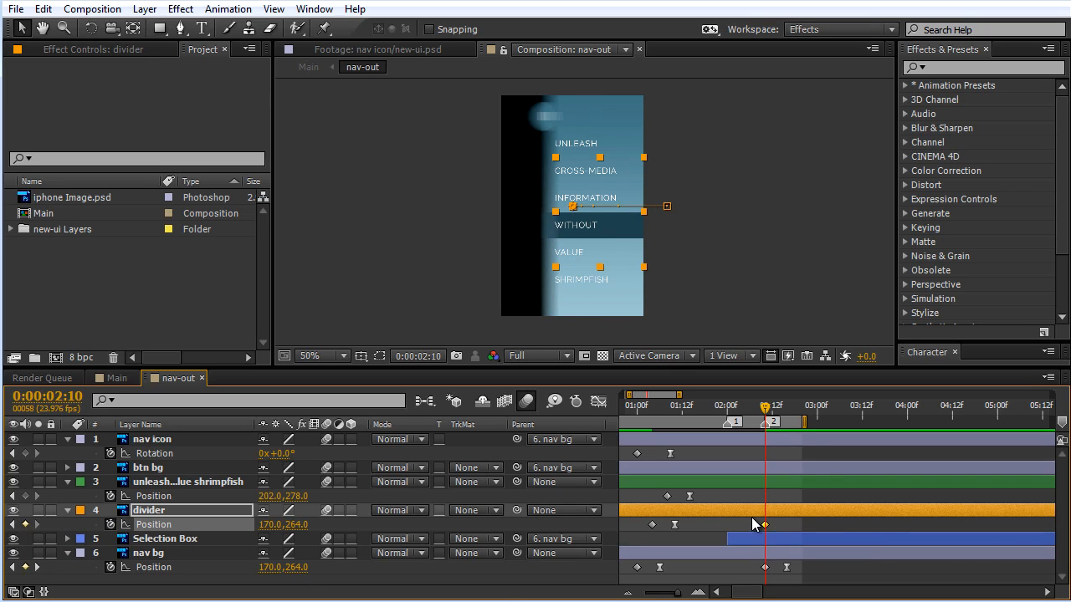
left_click(765, 527, "ctrl")
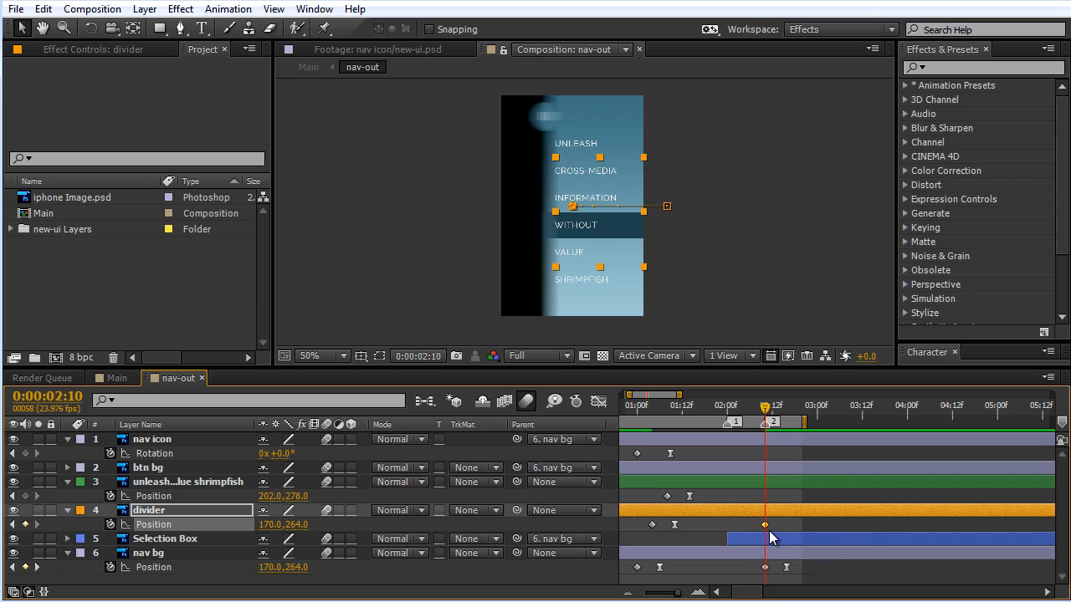
Step: Copy the divider's first, off-screen Position keyframe and paste it on the same layer at 0:00:02:16
left_click(653, 526)
mouse_move(781, 416)
left_mouse_down()
mouse_move(768, 416)
mouse_move(788, 421)
left_mouse_up()
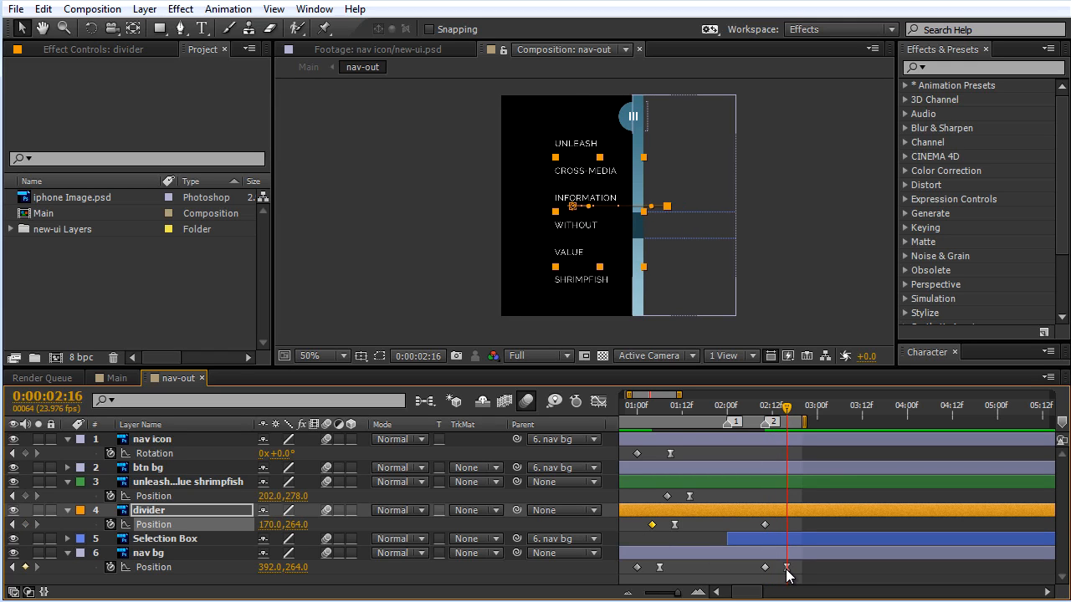
mouse_move(789, 571)
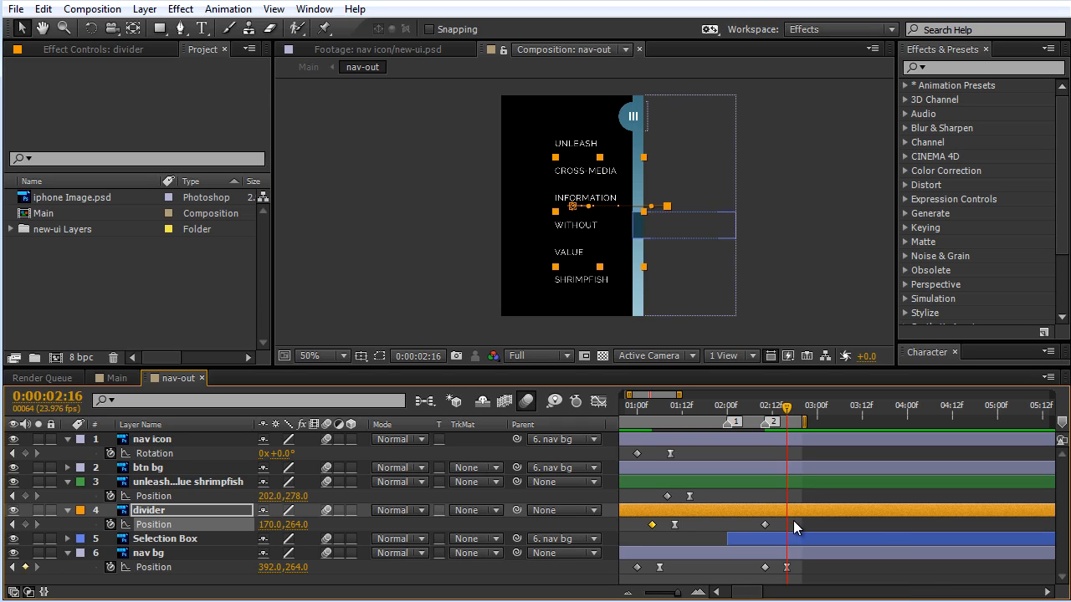
left_click(787, 510)
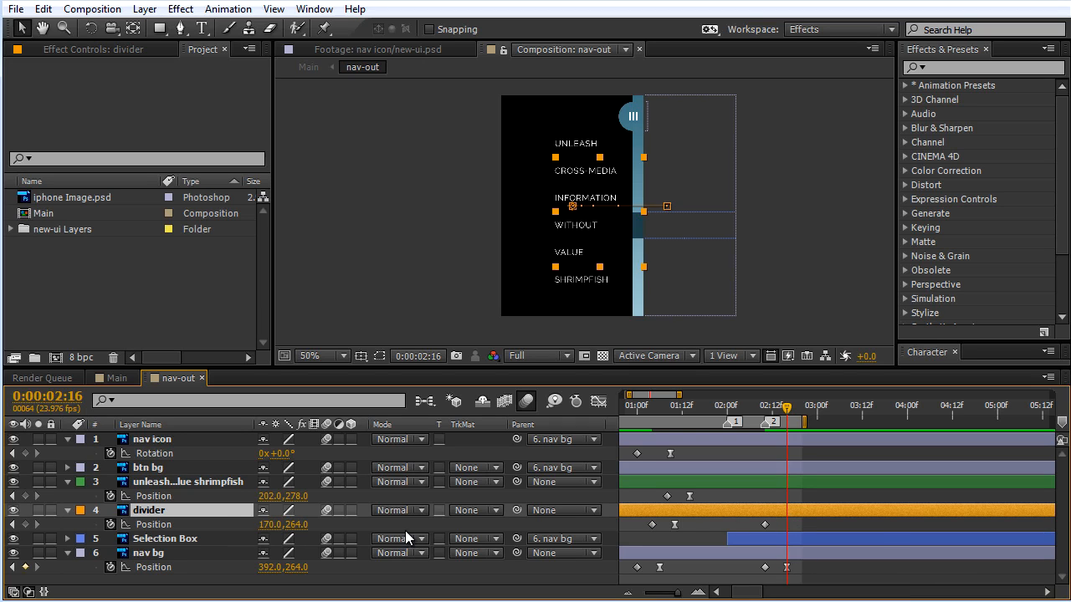
key("ctrl+v")
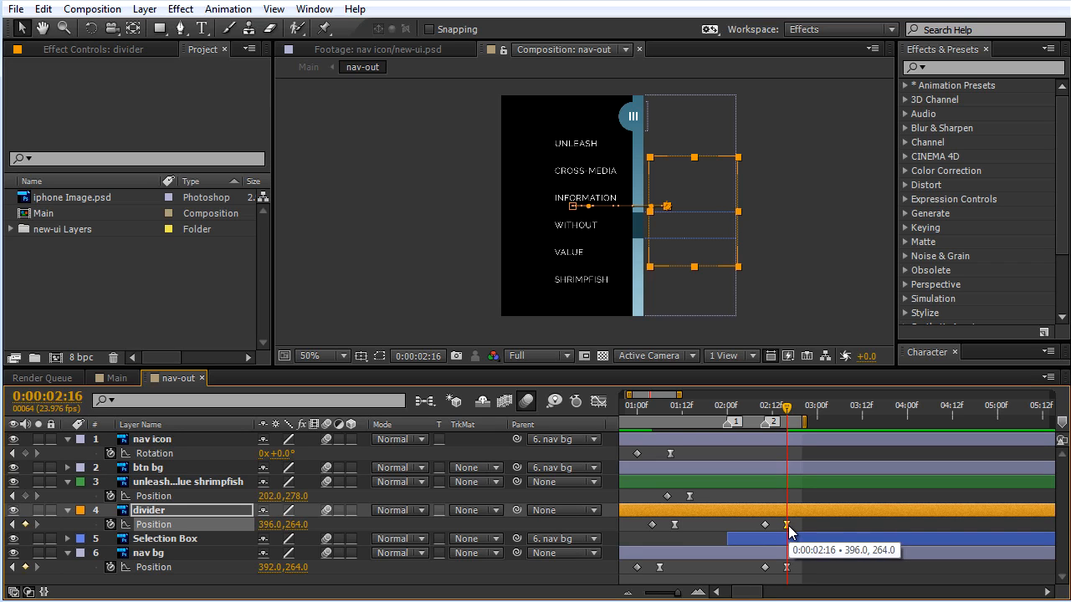
Step: Apply Easy Ease to the divider's 0:00:02:16 keyframe and lengthen its incoming speed handle for a fast start and slow finish
key("F9")
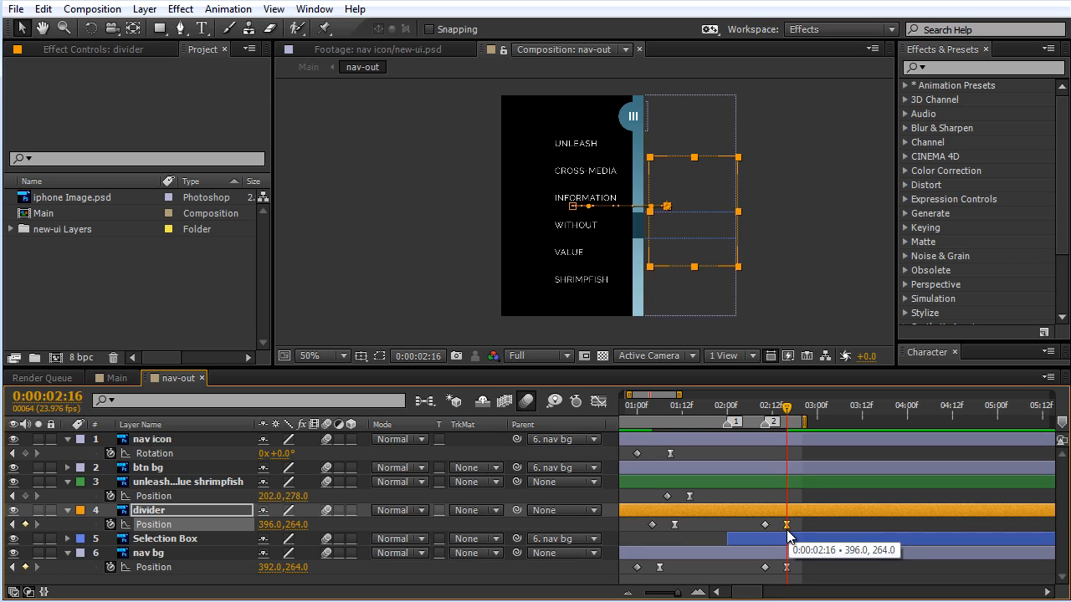
left_click(595, 402)
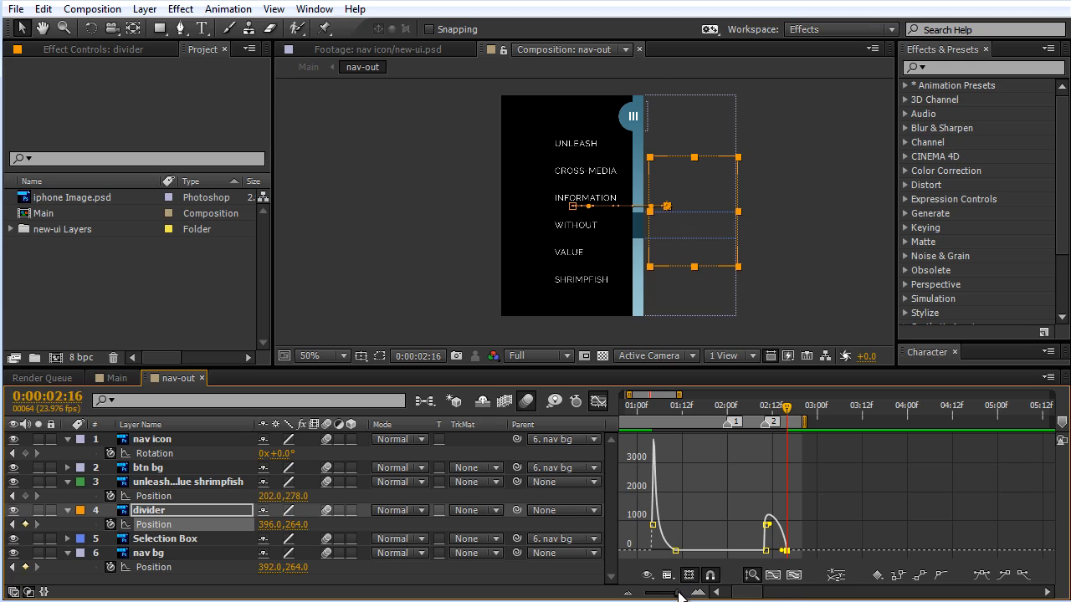
left_click(772, 575)
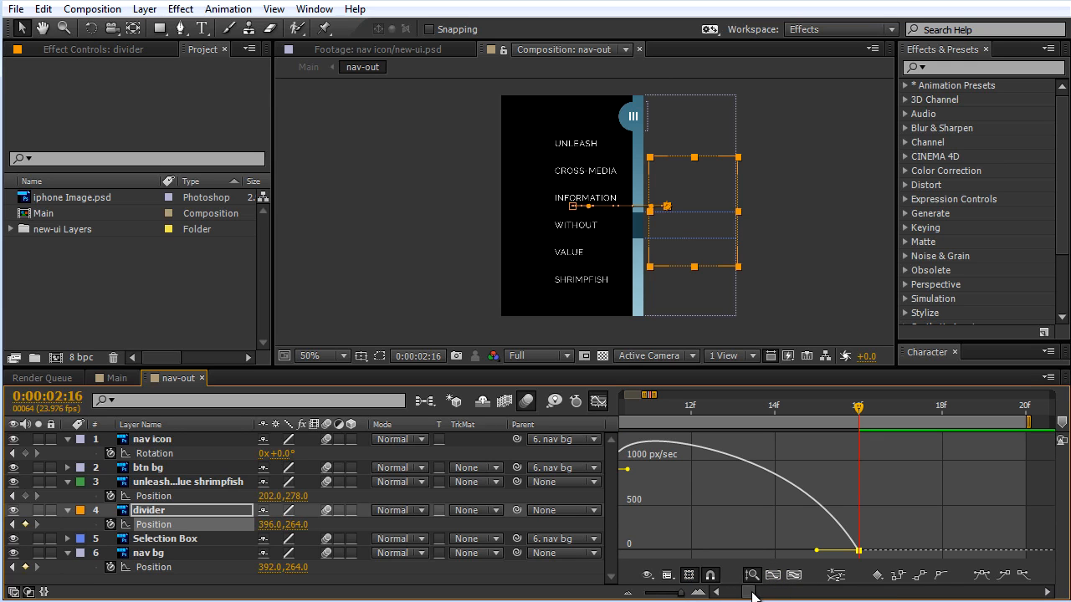
mouse_move(681, 594)
left_mouse_down()
mouse_move(665, 594)
mouse_move(679, 597)
left_mouse_up()
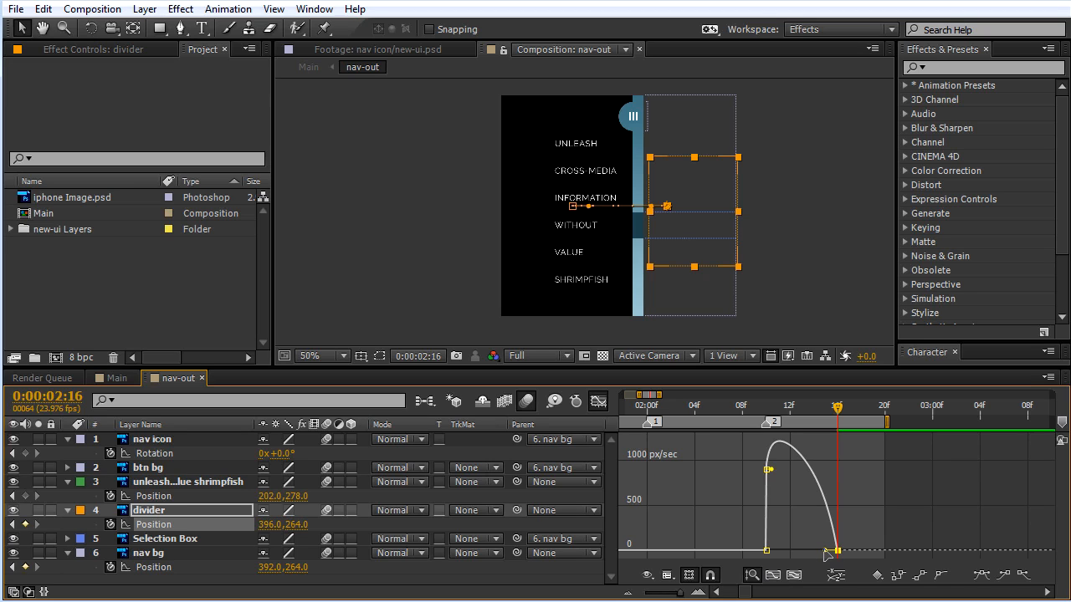
left_click_drag(825, 554, 797, 559)
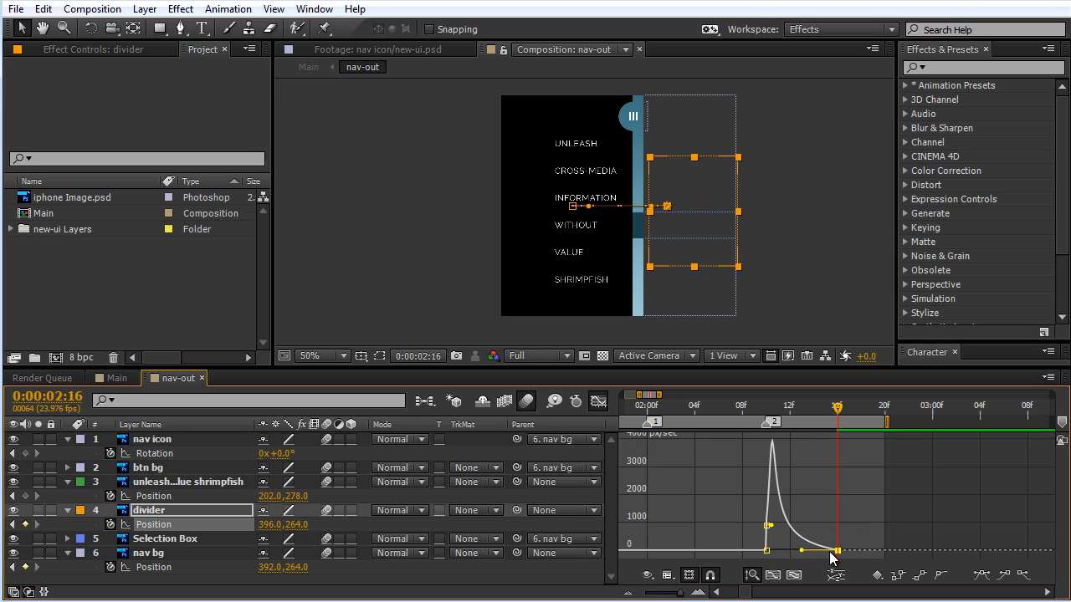
left_click(598, 402)
Step: Preview the divider's closing motion by scrubbing around marker 2
left_click_drag(681, 596, 680, 595)
left_click_drag(838, 408, 795, 424)
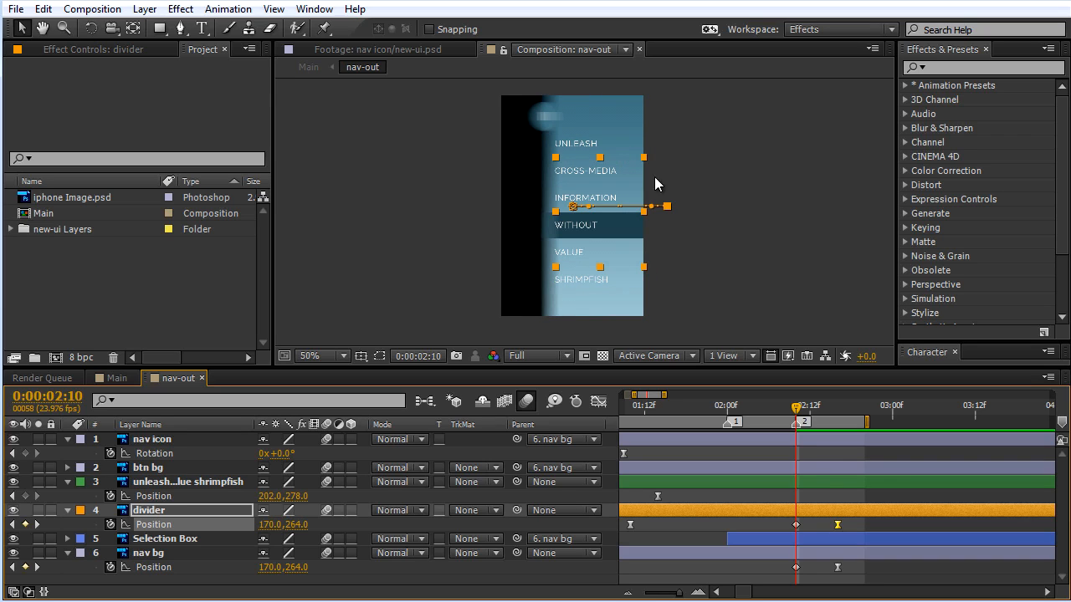
mouse_move(798, 410)
left_mouse_down()
mouse_move(842, 420)
mouse_move(788, 427)
left_mouse_up()
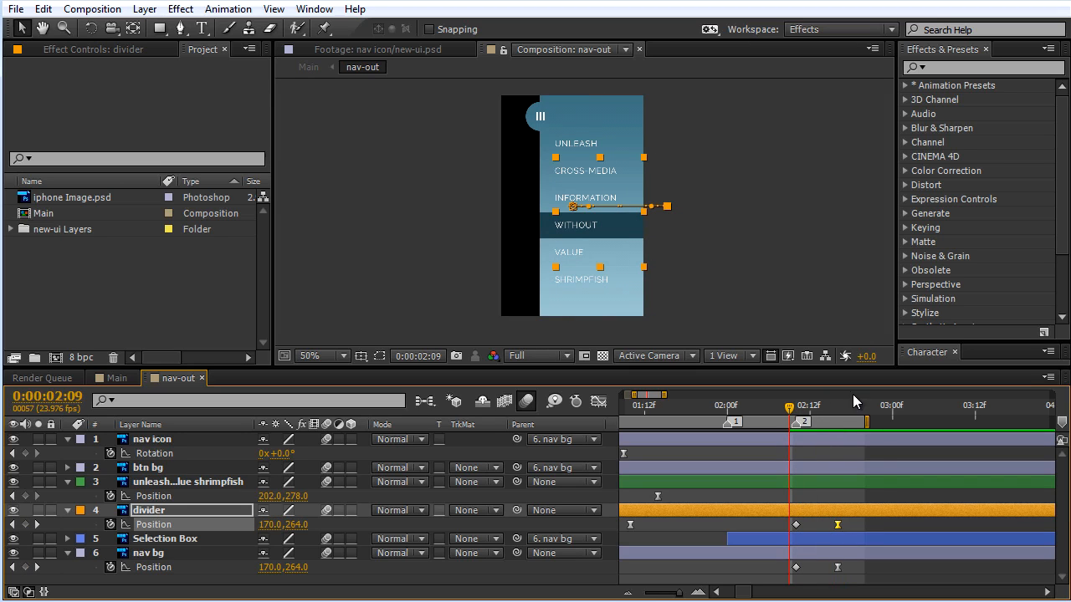
left_click(810, 409)
Step: Add a Position keyframe to the menu text layer (unleash...lue shrimpfish) at 0:00:02:10
left_click_drag(816, 416, 801, 421)
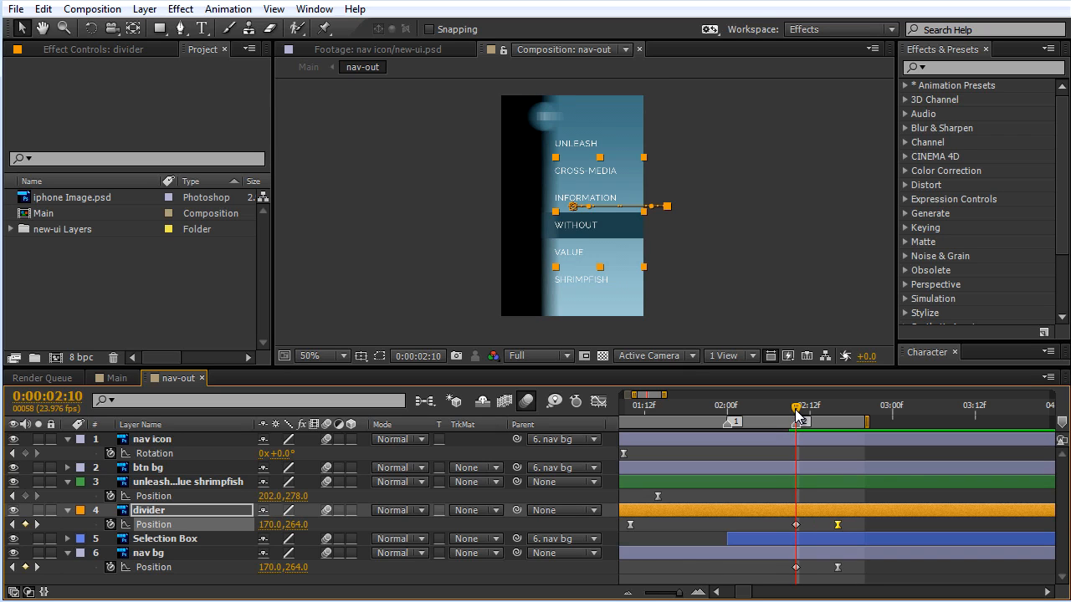
left_click(176, 484)
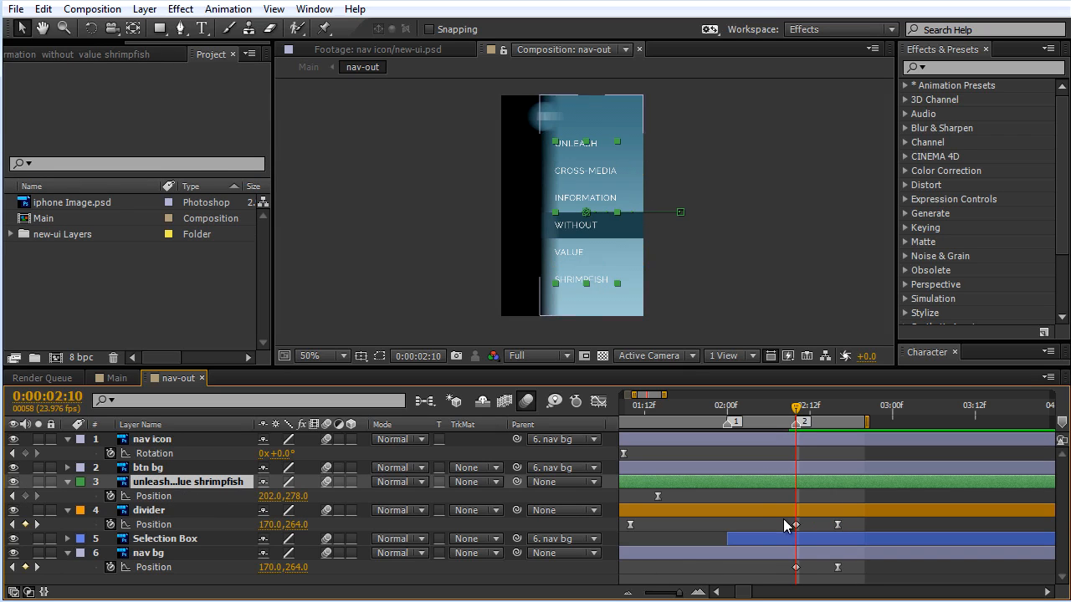
left_click(26, 496)
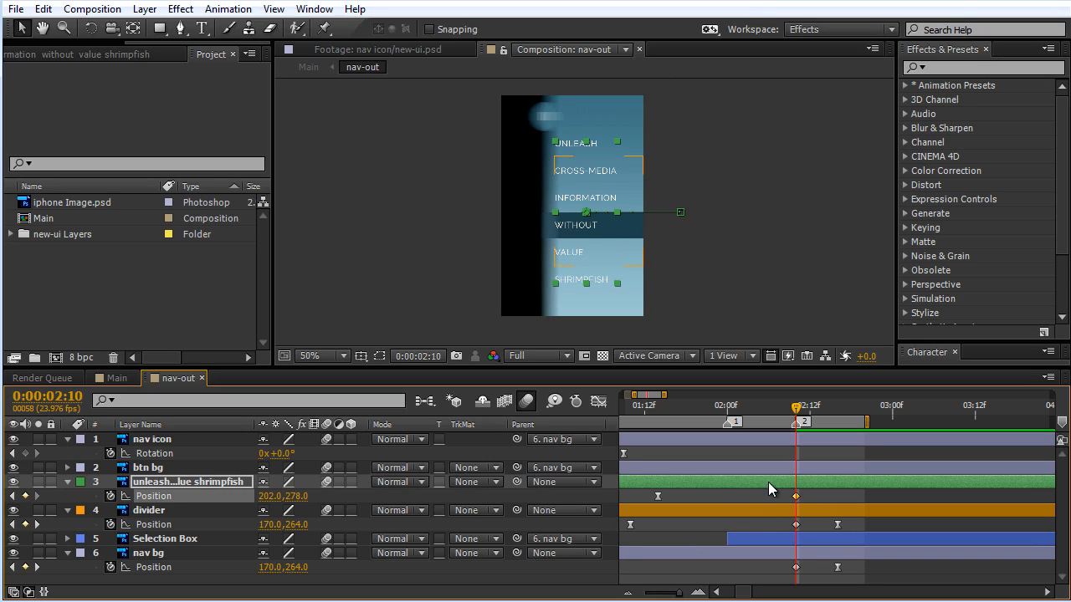
Step: Copy the menu text layer's off-screen Position keyframe from 0:00:01:08 to 0:00:02:16 and give it Easy Ease
left_click_drag(680, 595, 677, 596)
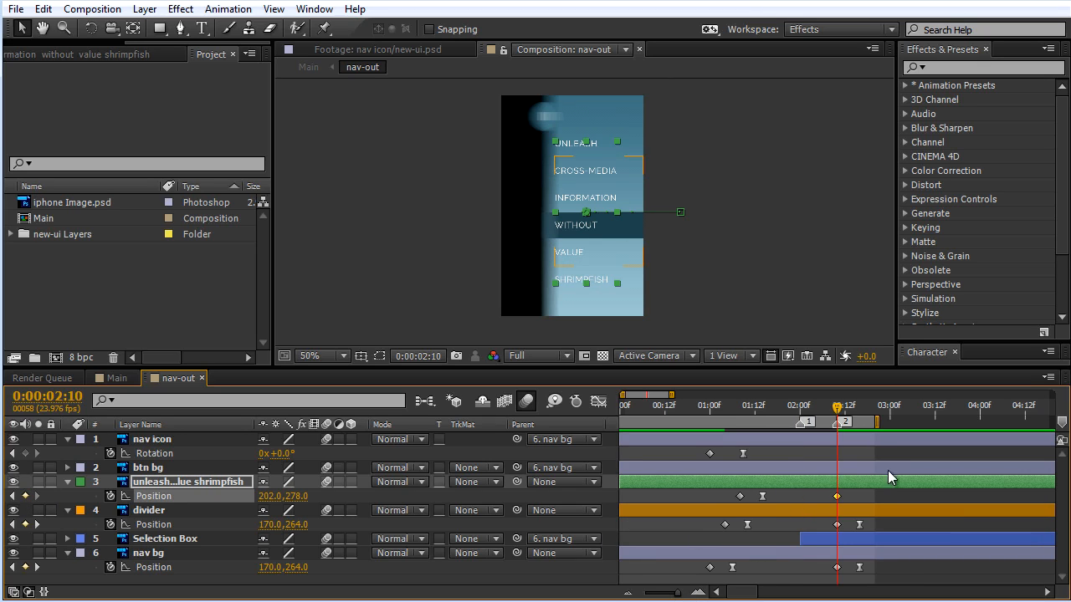
left_click(857, 410)
left_click_drag(858, 410, 860, 412)
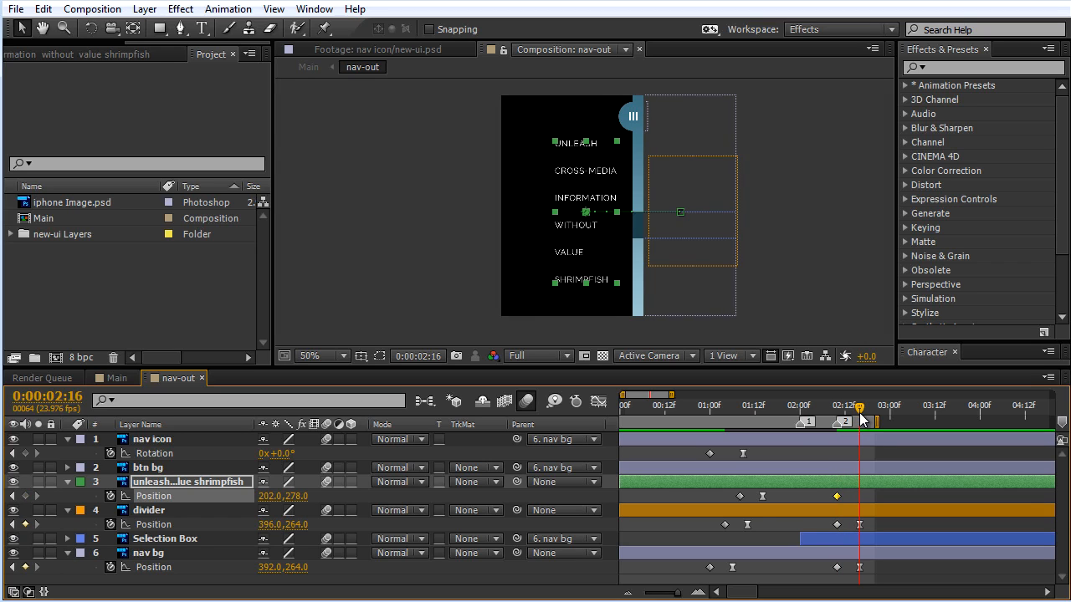
left_click(740, 497)
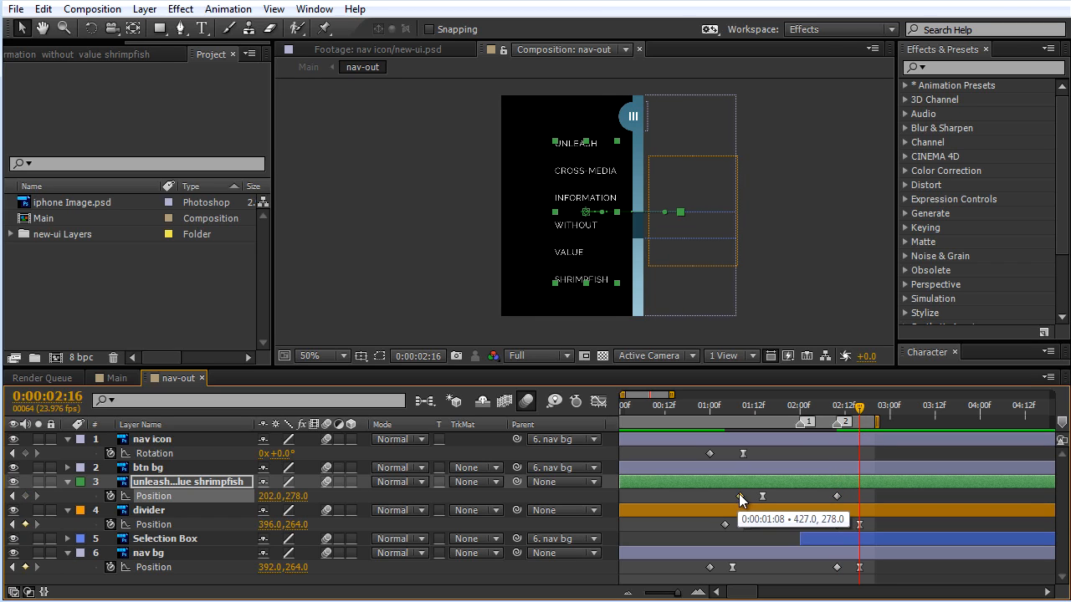
left_click(858, 484)
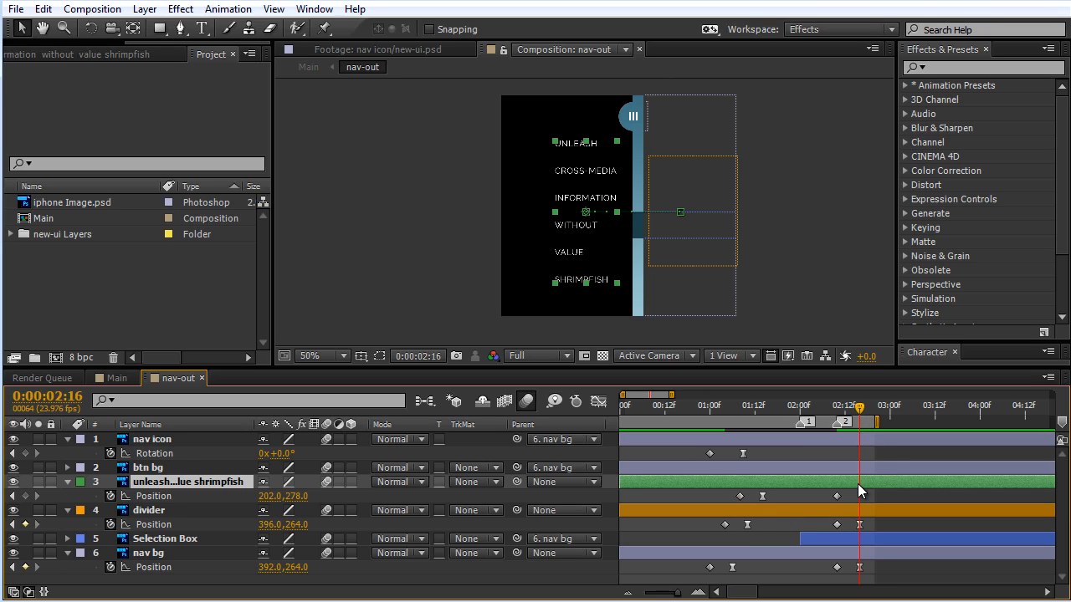
key("ctrl+v")
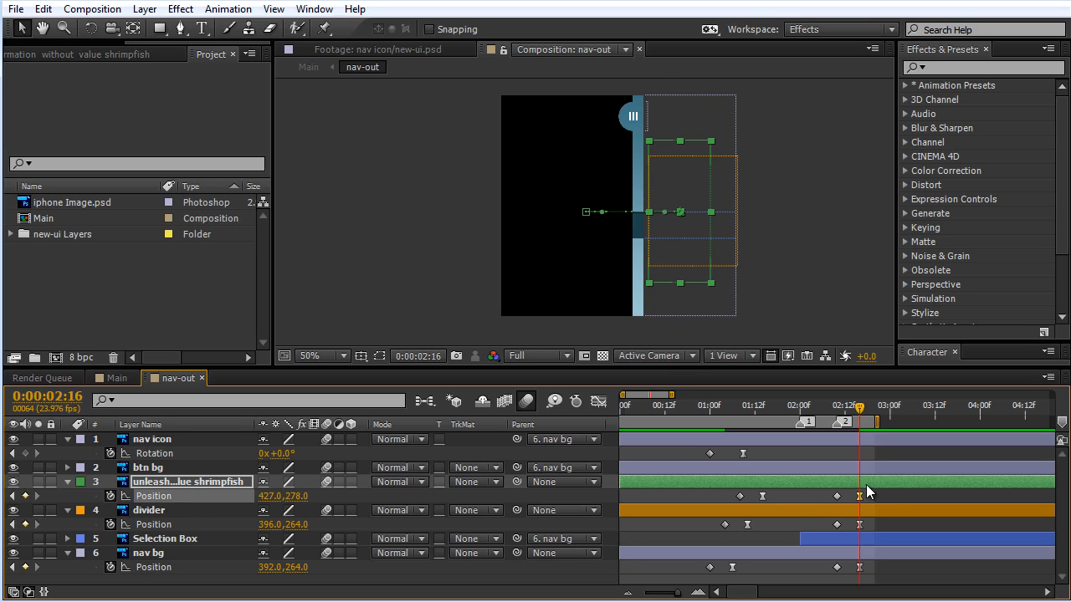
Step: Lengthen the incoming speed handle of the menu text's 0:00:02:16 keyframe so its exit starts fast and finishes slowly
left_click(598, 402)
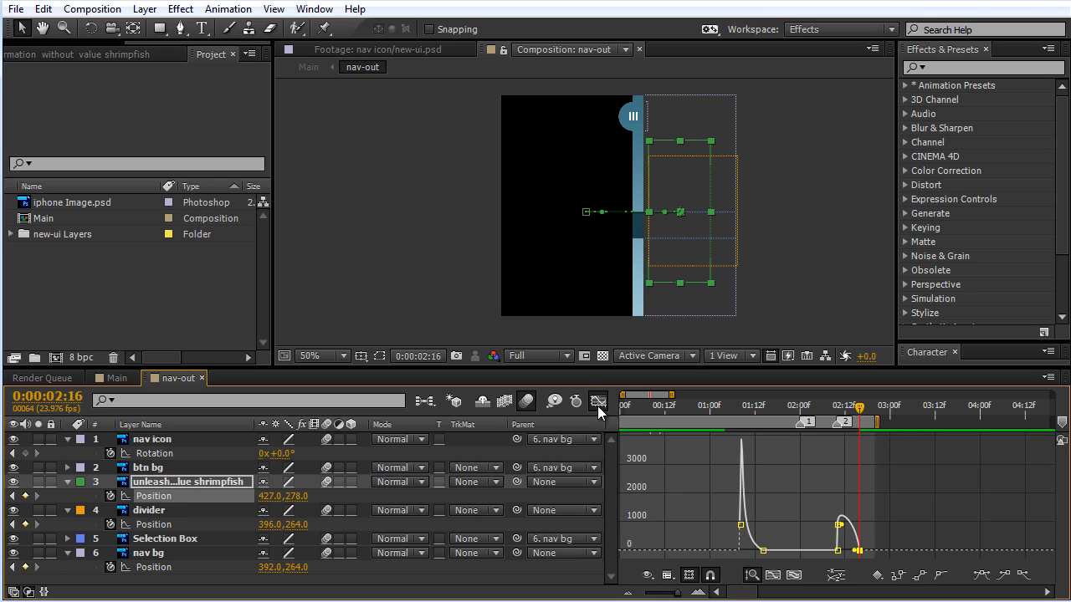
left_click_drag(679, 595, 680, 595)
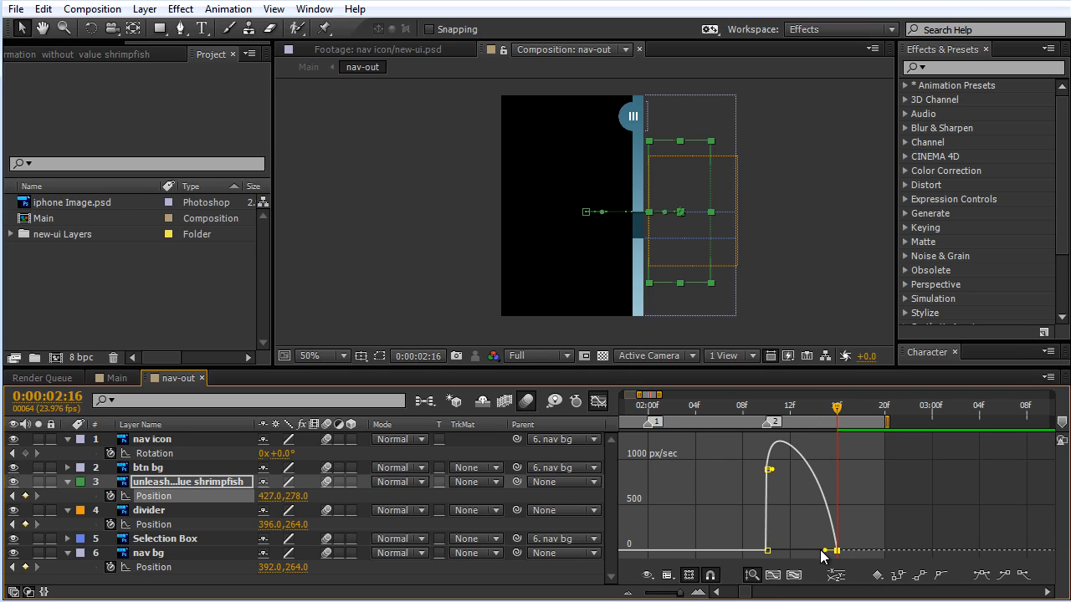
mouse_move(821, 557)
left_mouse_down()
mouse_move(790, 555)
mouse_move(801, 551)
left_mouse_up()
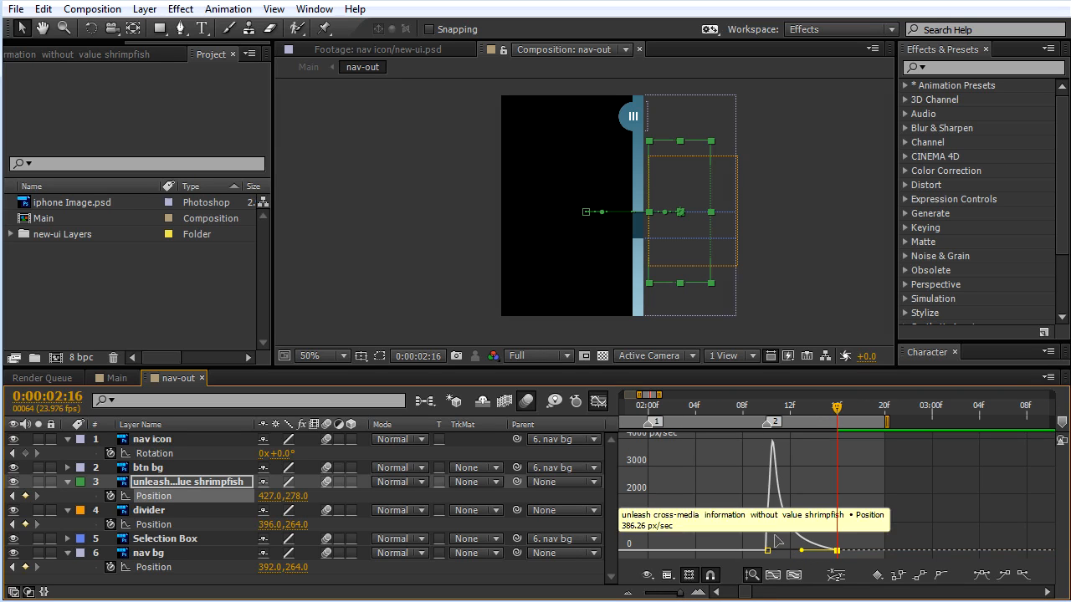
left_click(597, 403)
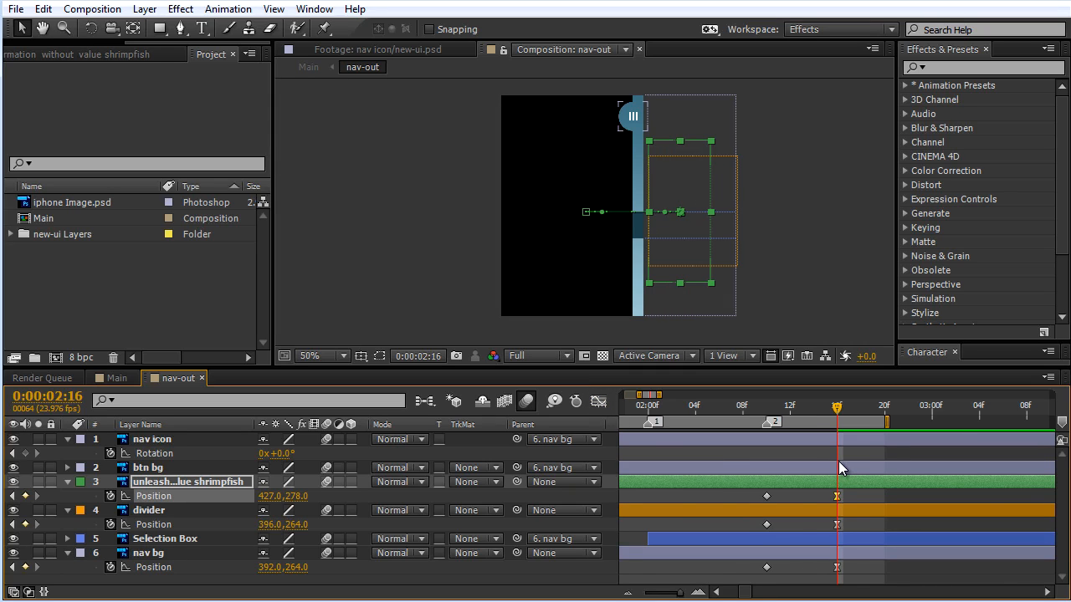
Step: Extend the end of the nav-out work area to just before the 4-second mark
key("minus")
key("minus")
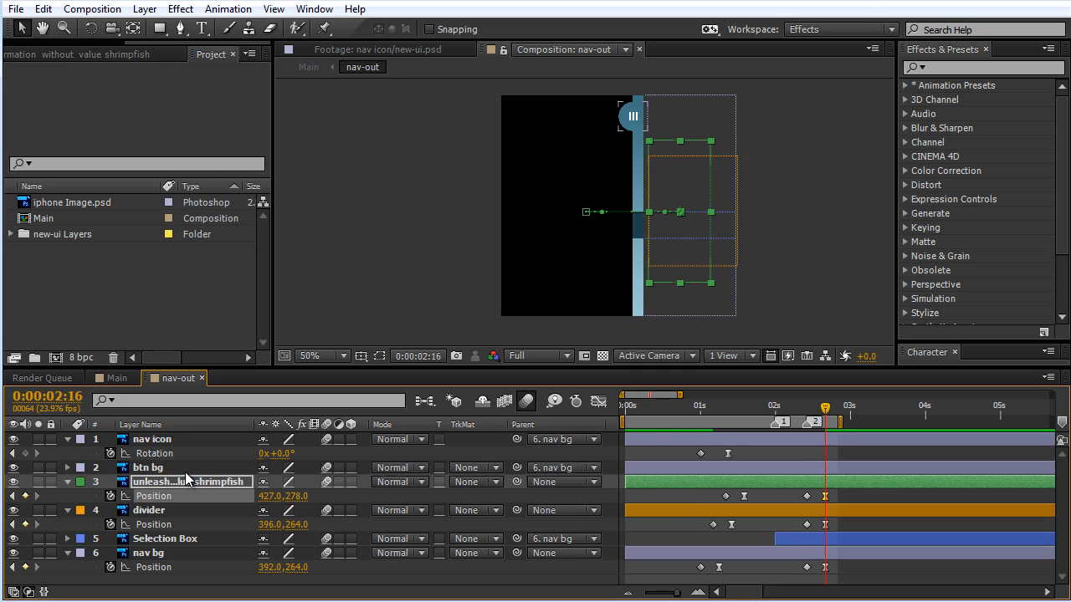
left_click(676, 592)
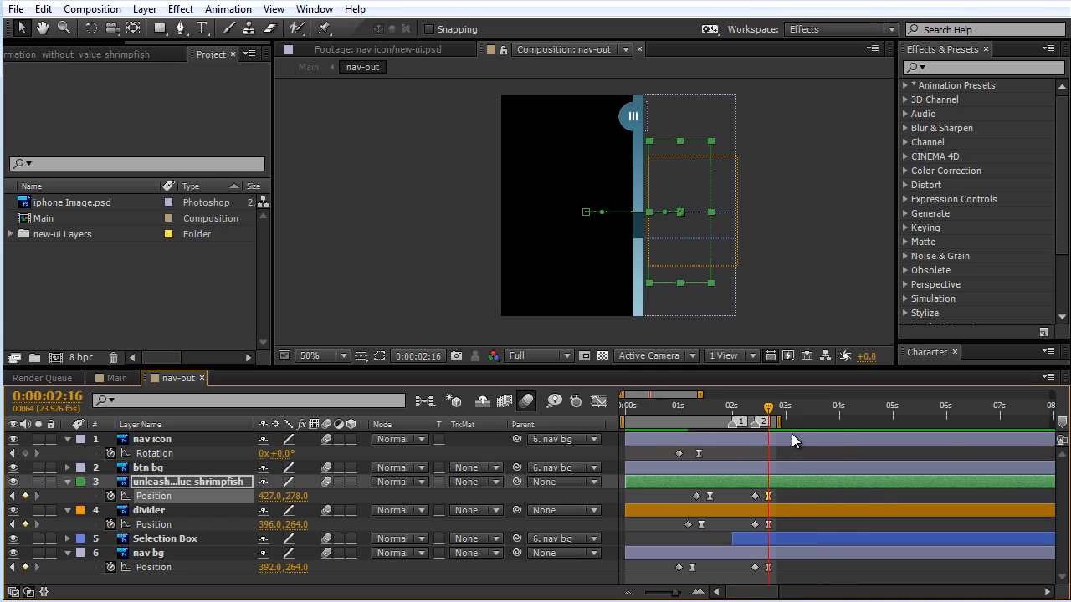
left_click_drag(781, 417, 829, 419)
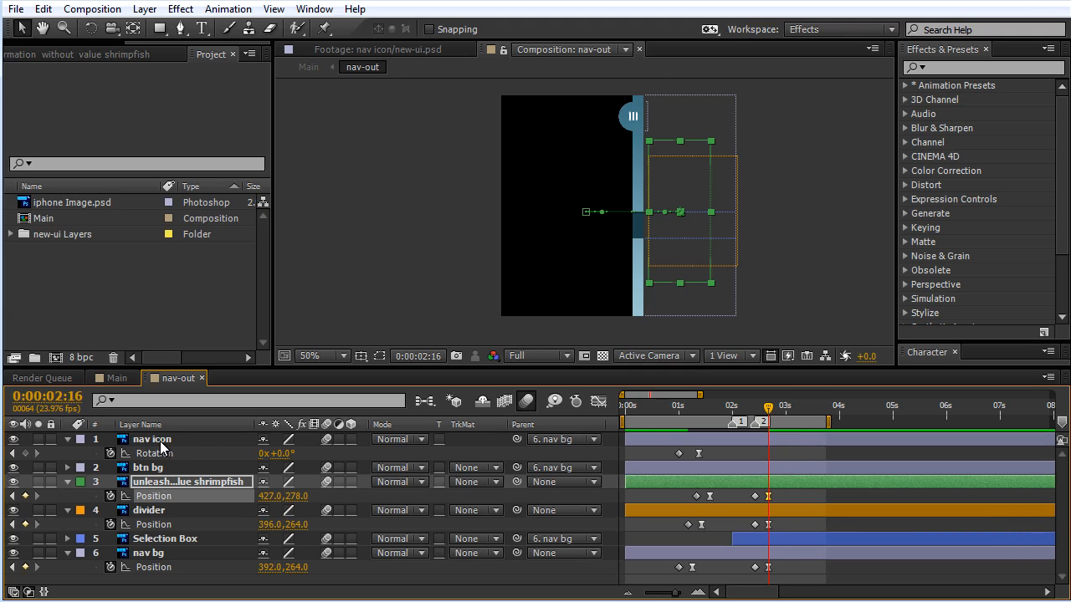
Step: Check the nav icon and btn bg in their closed position and play back the menu's full opening and closing animation
left_click(162, 441)
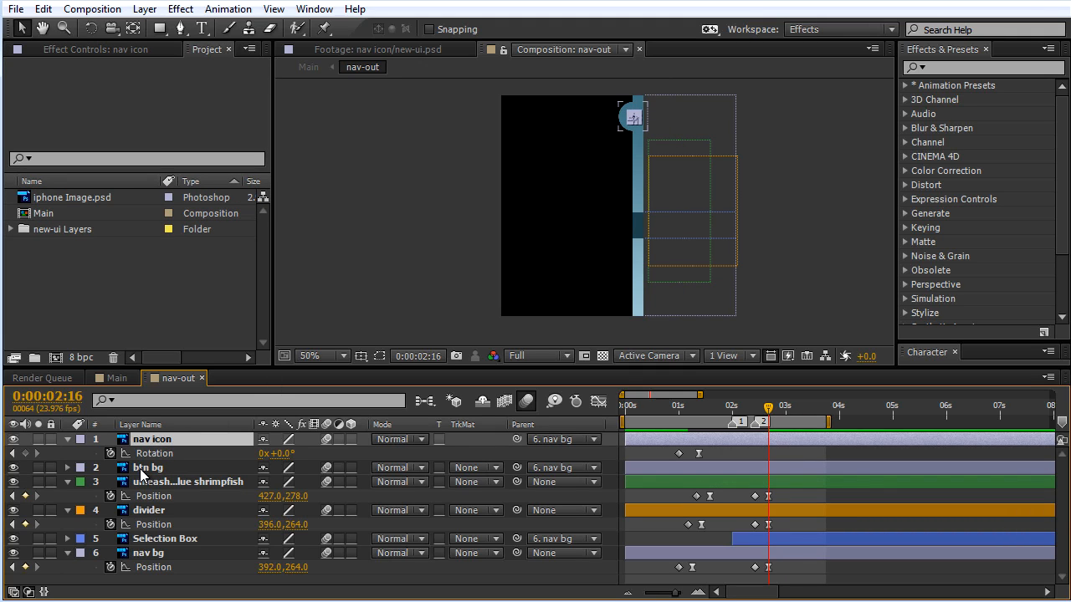
left_click(141, 470)
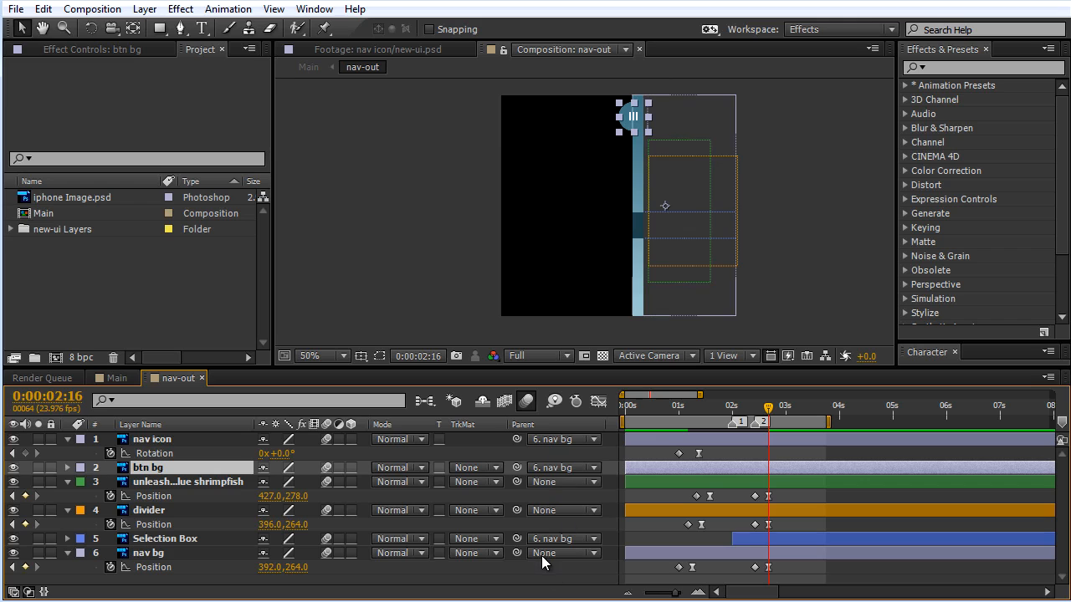
scroll(705, 250, "up", 1)
left_click_drag(641, 182, 583, 303)
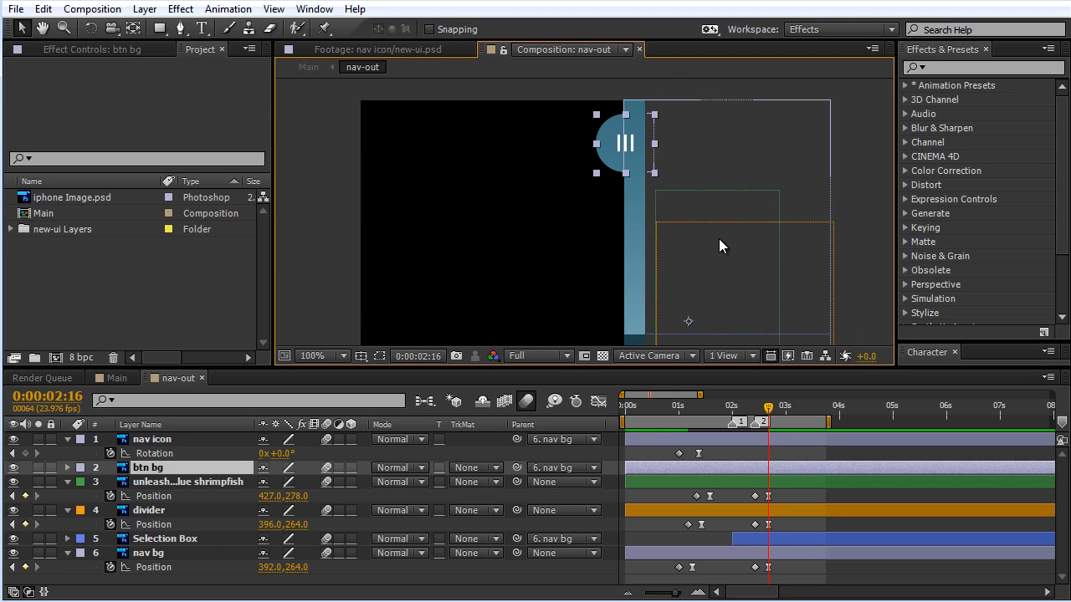
scroll(574, 240, "down", 1)
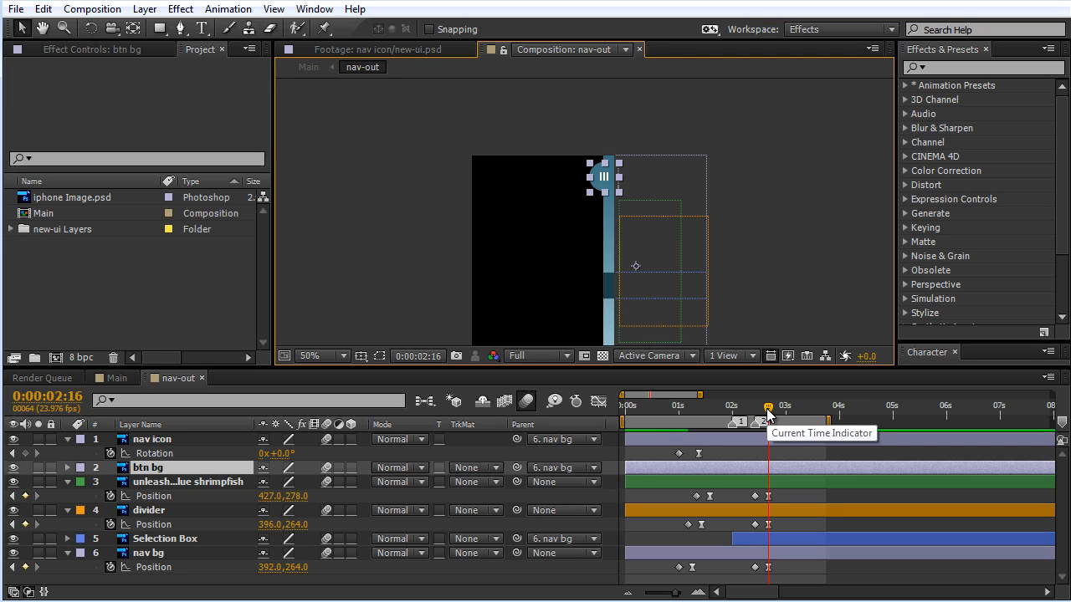
key("space")
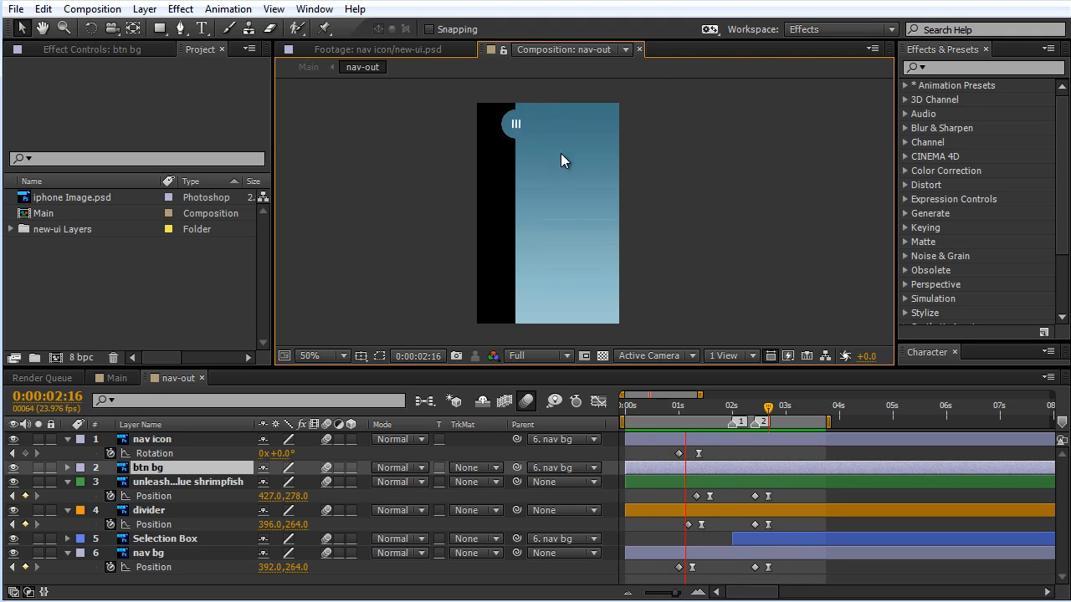
key("space")
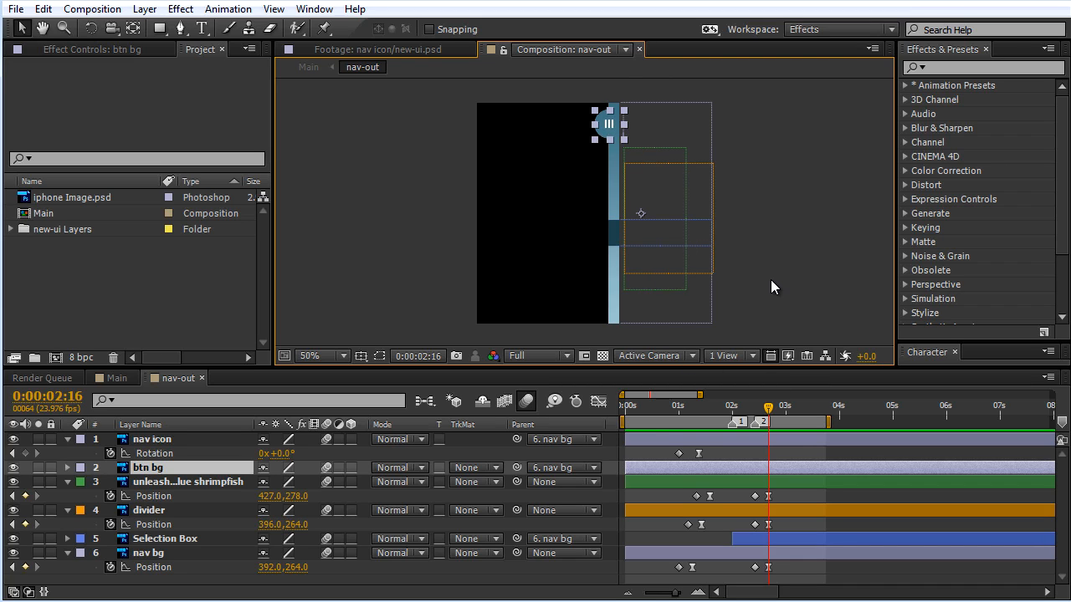
Step: Turn off the nav-out composition's motion blur preview and check the open menu around 0:00:02:10
key("period")
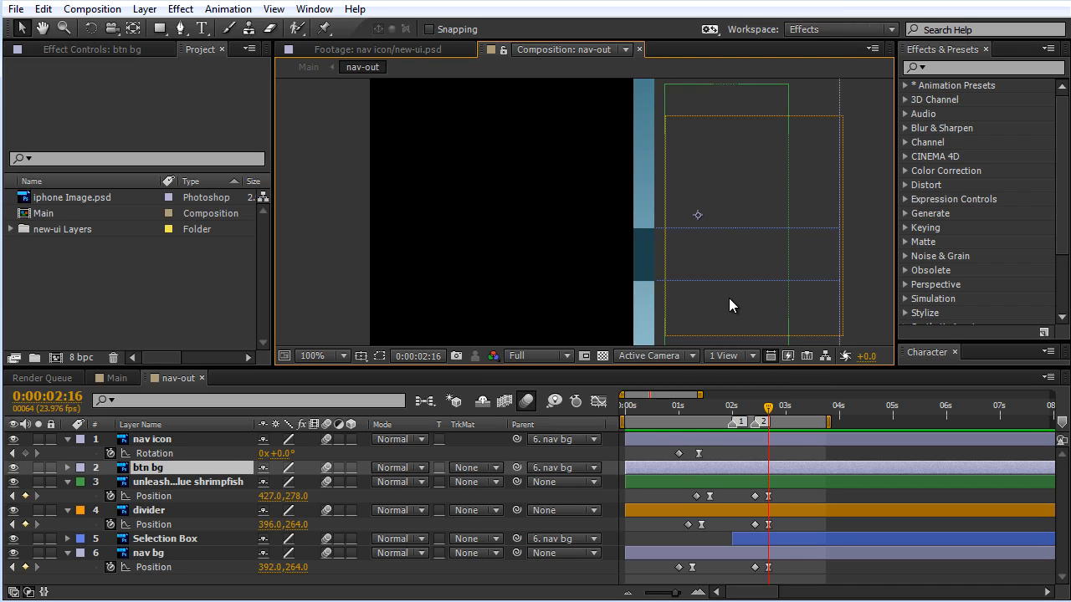
left_click_drag(769, 409, 755, 413)
left_click(756, 420)
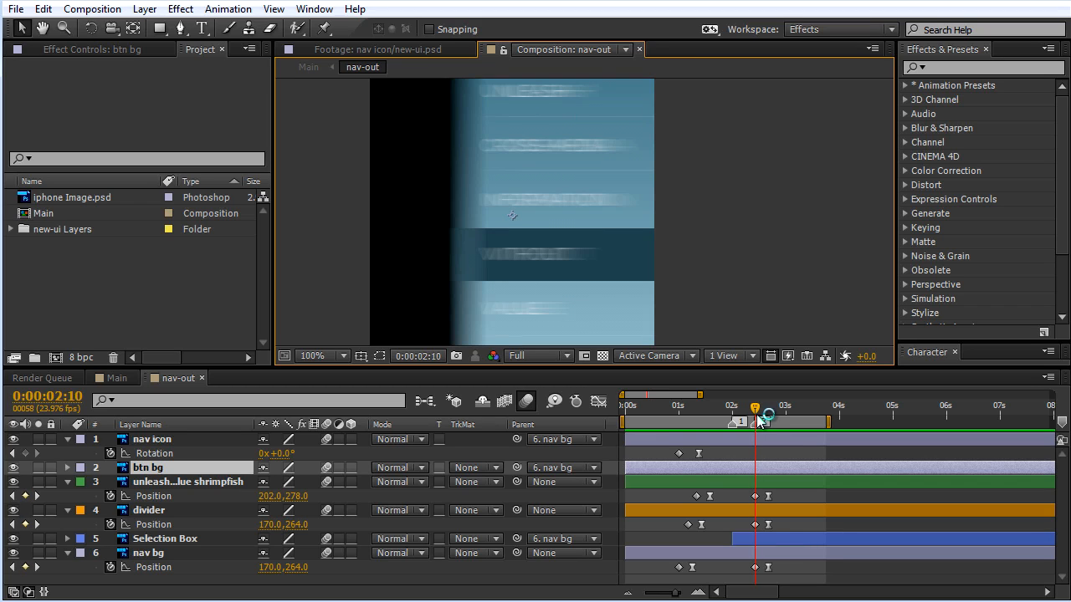
left_click(756, 540)
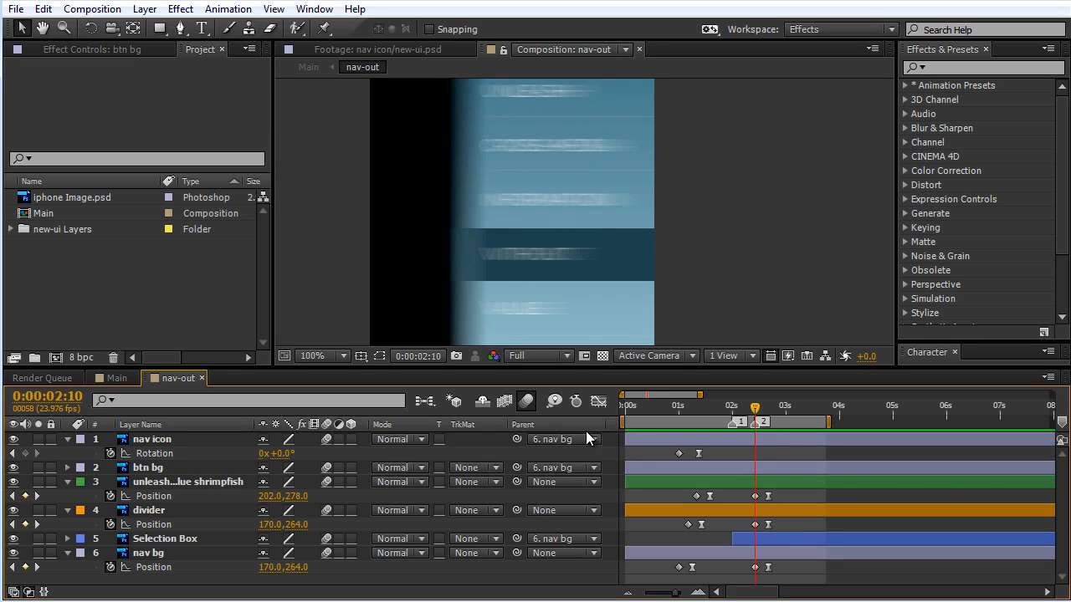
left_click(527, 402)
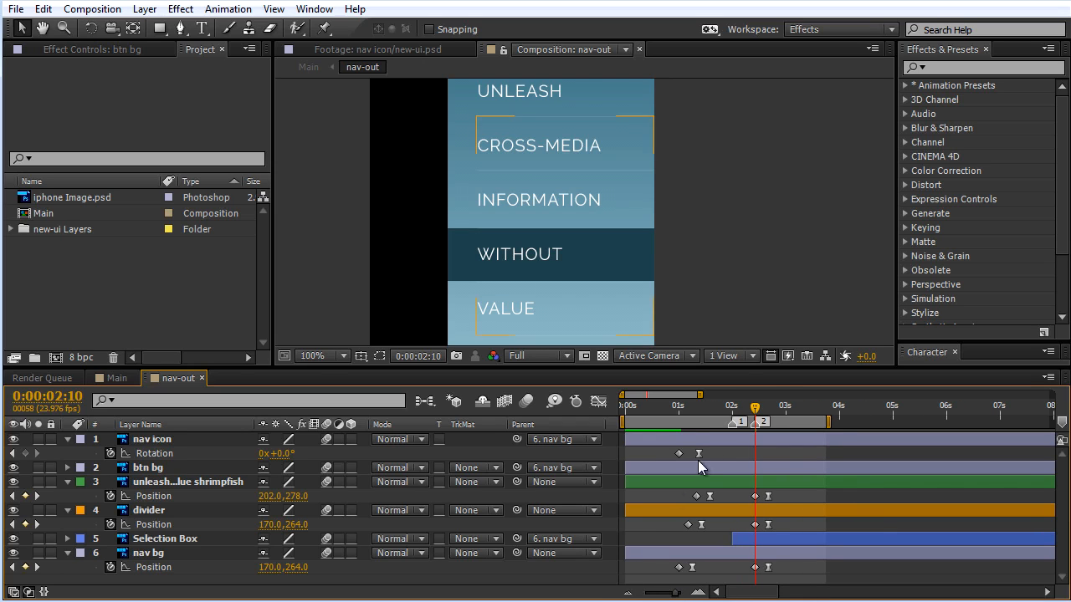
left_click_drag(755, 409, 749, 412)
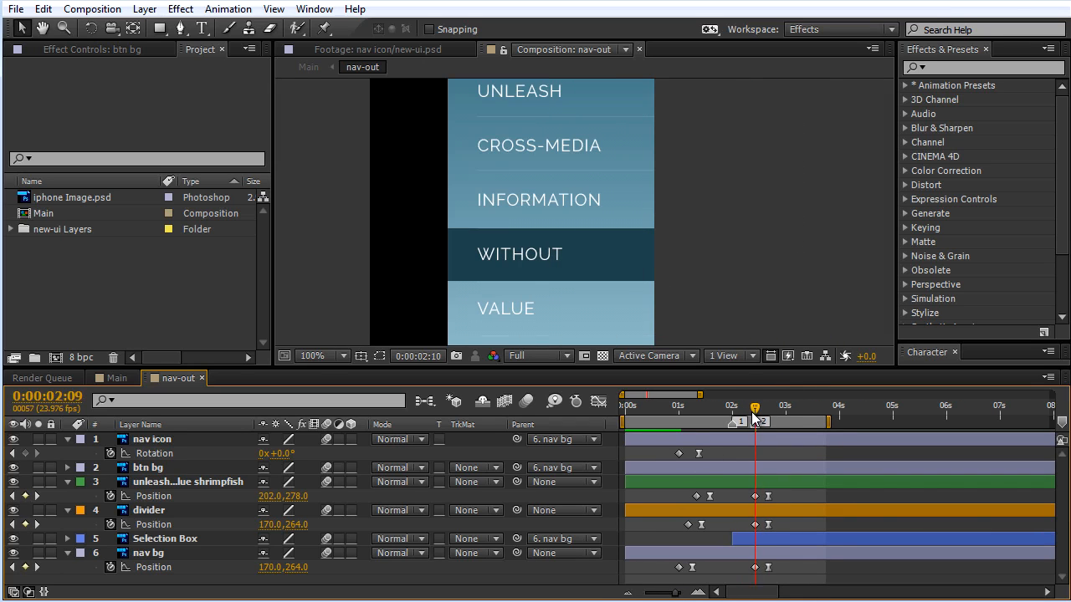
Step: Add a 100% Opacity keyframe to the Selection Box layer at 0:00:02:10, where the menu starts closing
left_click(153, 554)
left_click(167, 540)
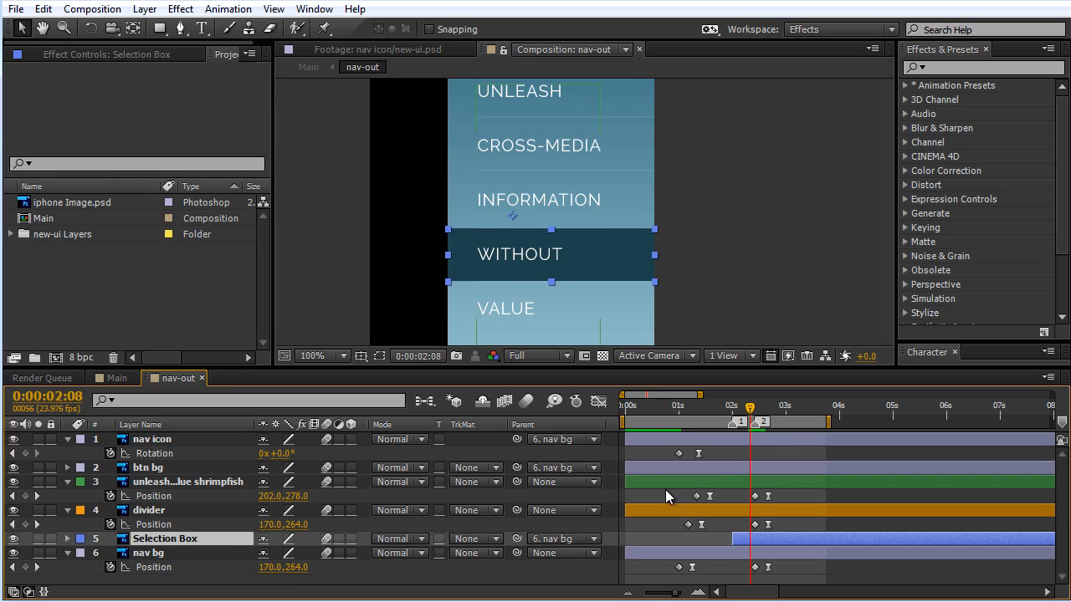
left_click(752, 409)
left_click_drag(754, 408, 756, 409)
left_click(68, 539)
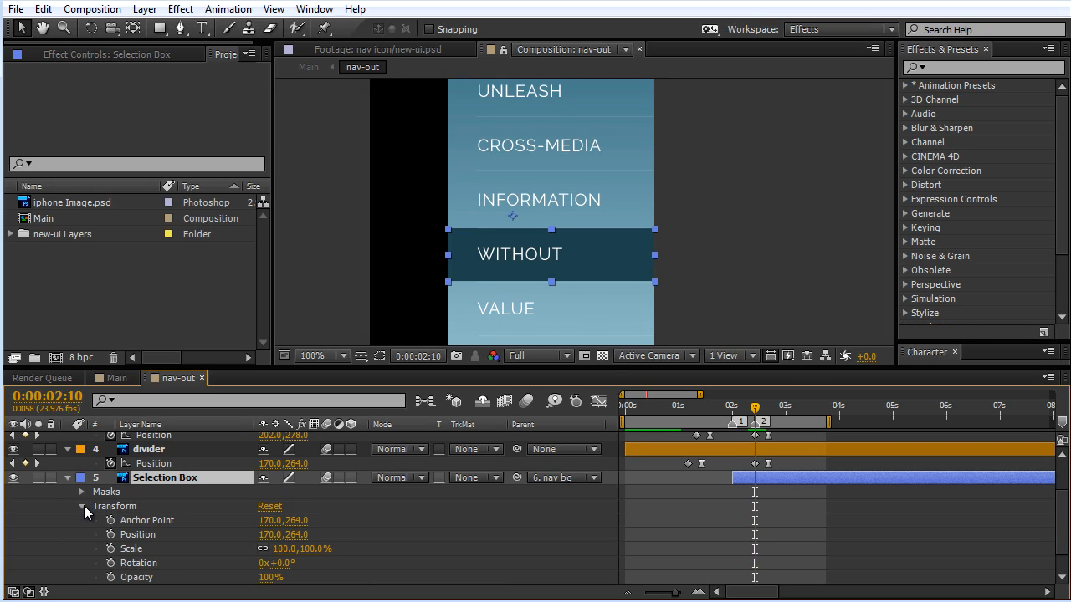
left_click(84, 505)
left_click(83, 545)
scroll(767, 487, "down", 1)
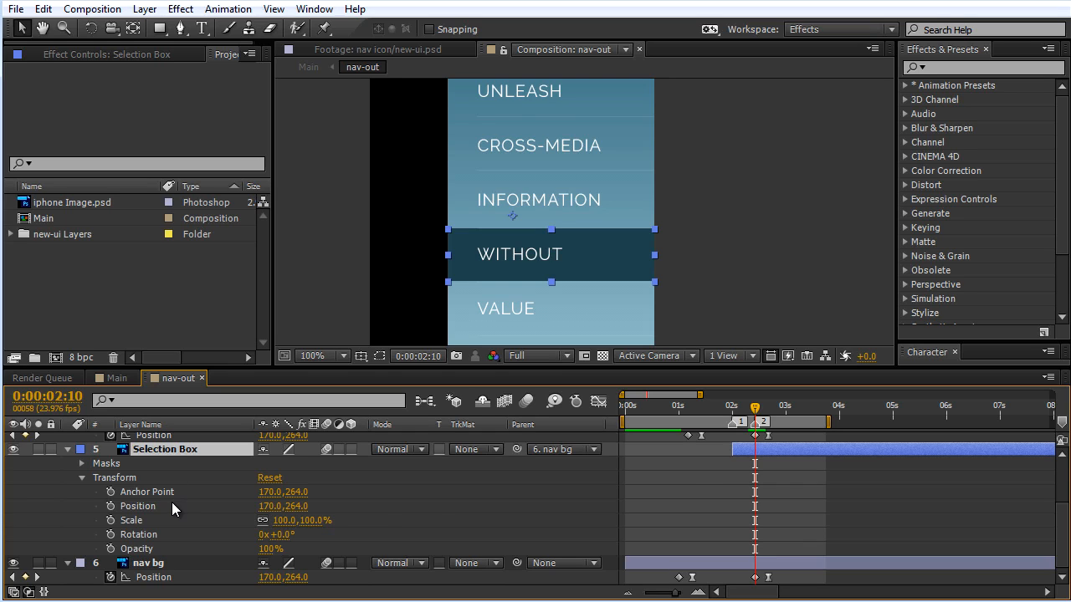
key("t")
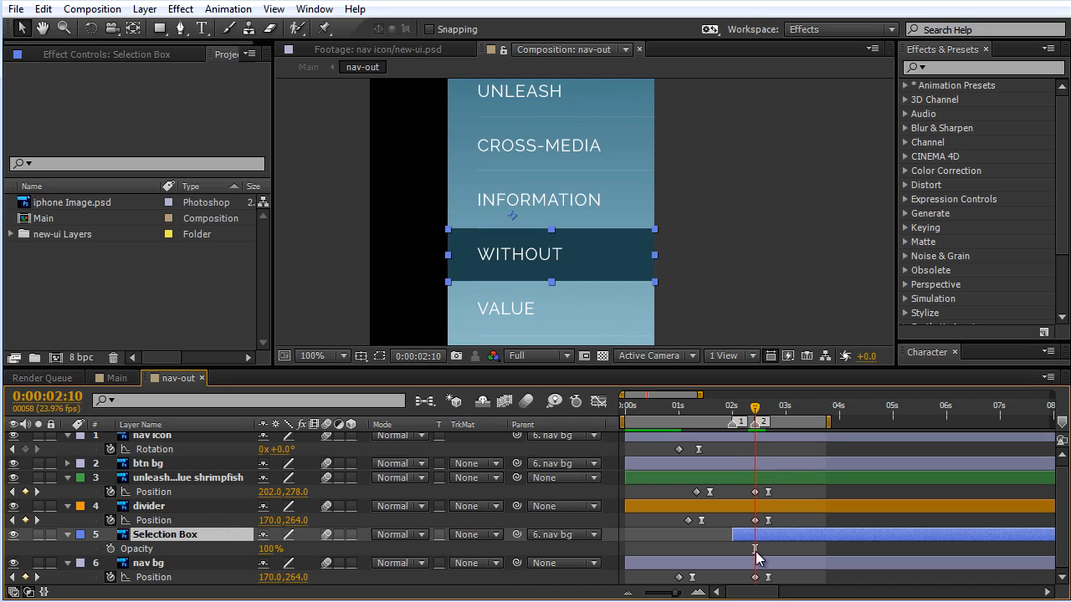
left_click(111, 550)
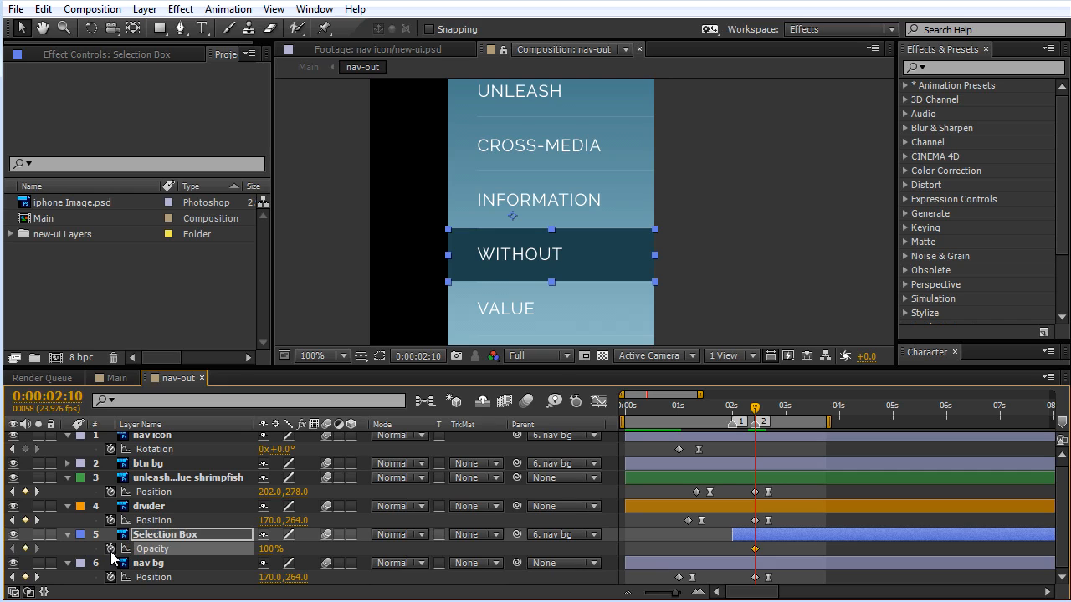
Step: Set the Selection Box's Opacity to 0% at 0:00:02:16 and apply Easy Ease to that keyframe
left_click_drag(759, 409, 772, 410)
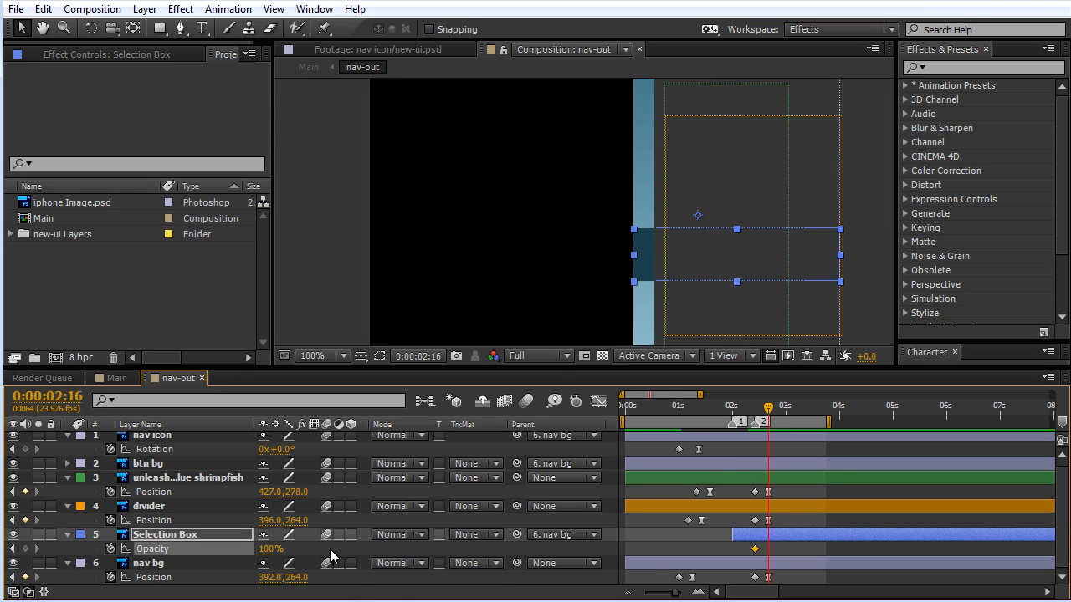
left_click(272, 550)
type("0")
key("Return")
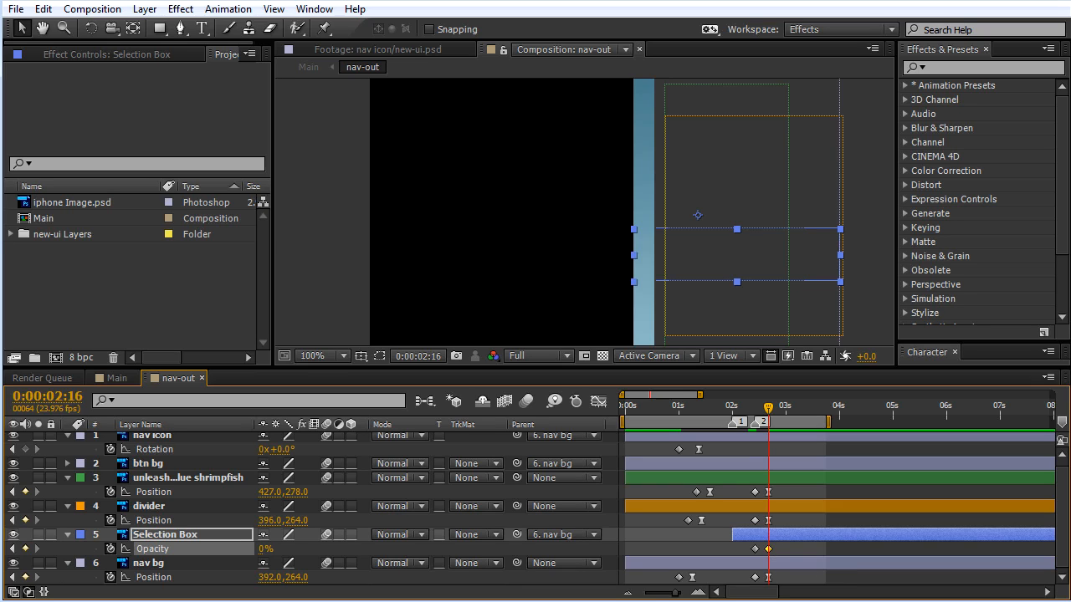
key("F9")
Step: Set the incoming velocity influence of the Selection Box's 0% Opacity keyframe to 100%
right_click(769, 550)
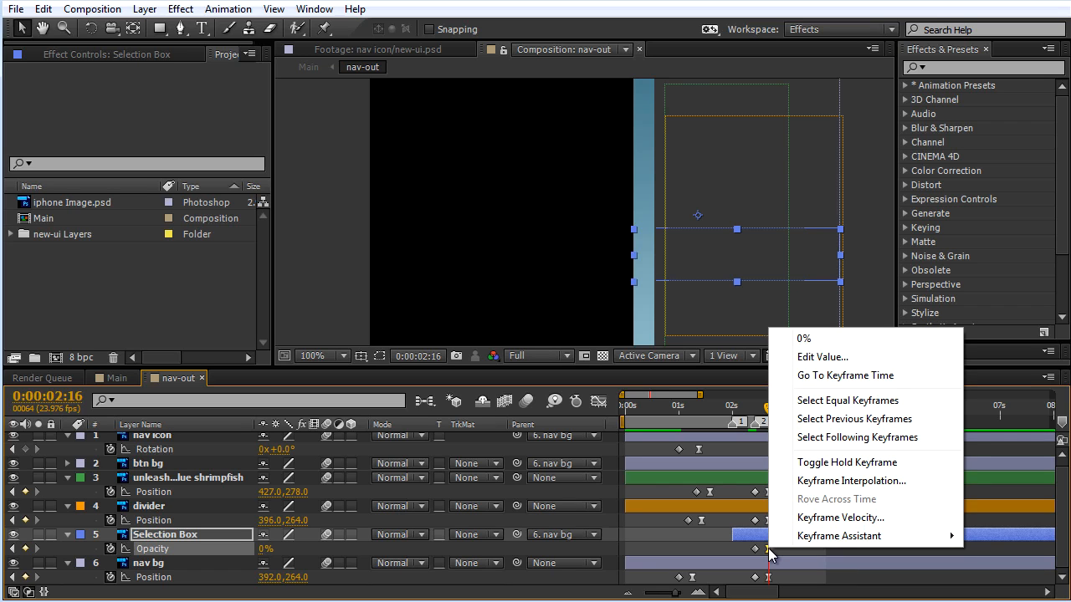
left_click(841, 518)
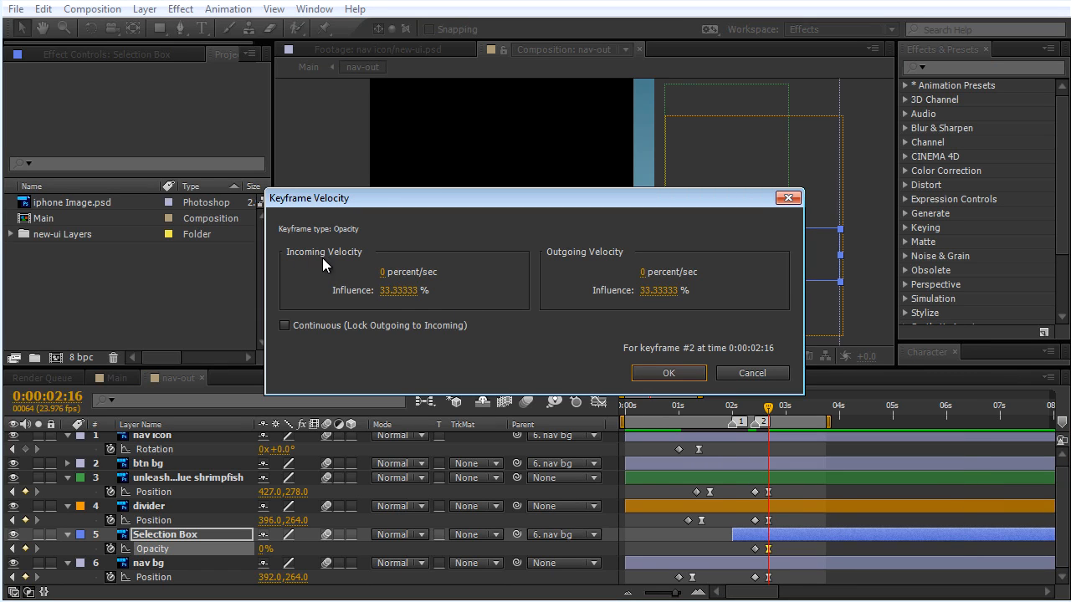
left_click(400, 290)
type("100")
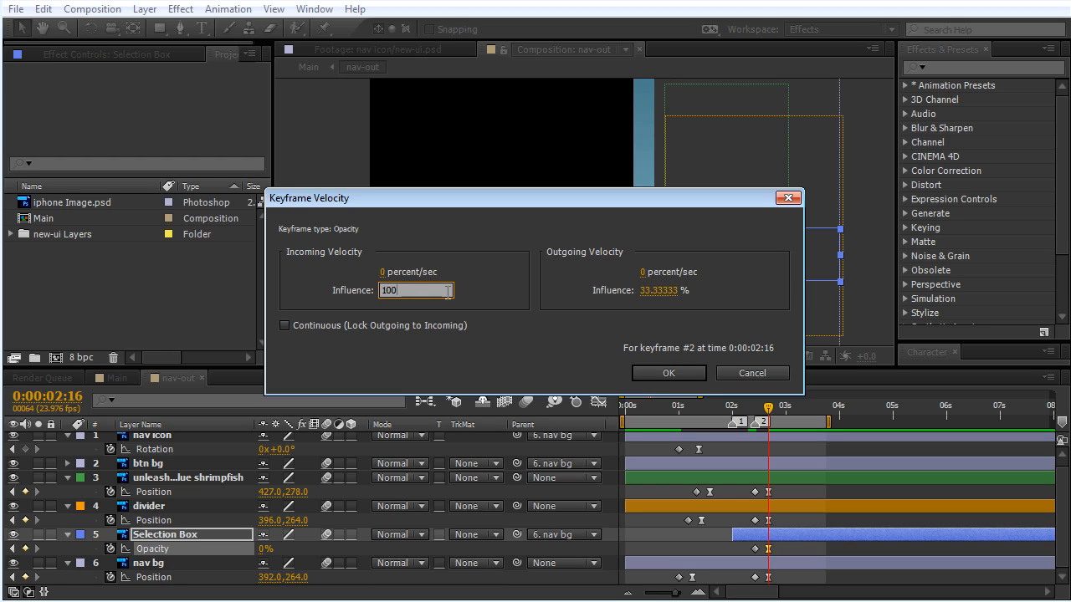
key("Return")
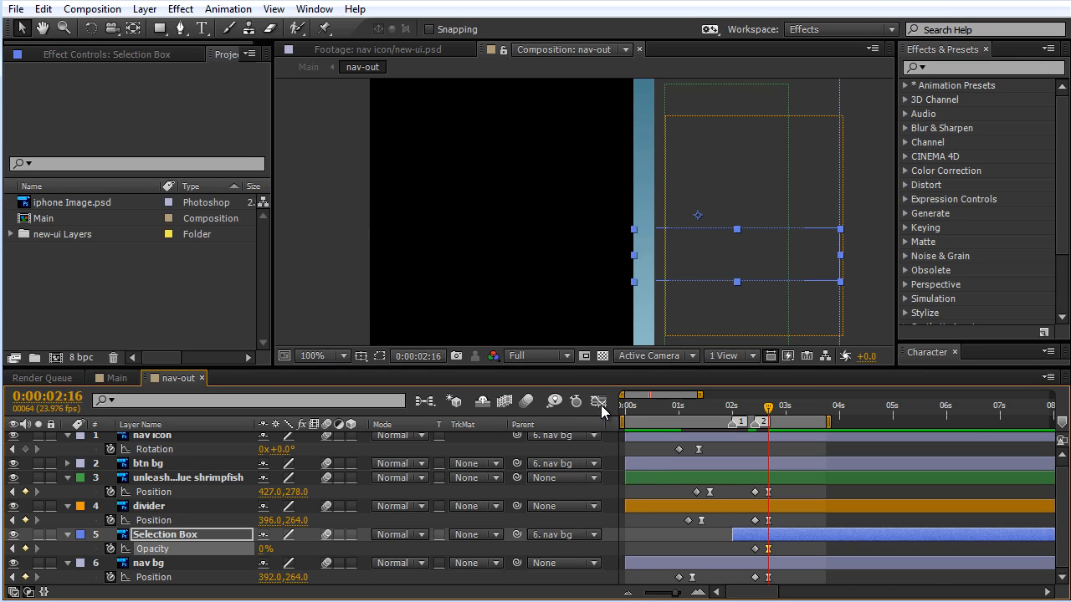
Step: Examine the Selection Box's opacity curve between its two keyframes in the Graph Editor
left_click(599, 402)
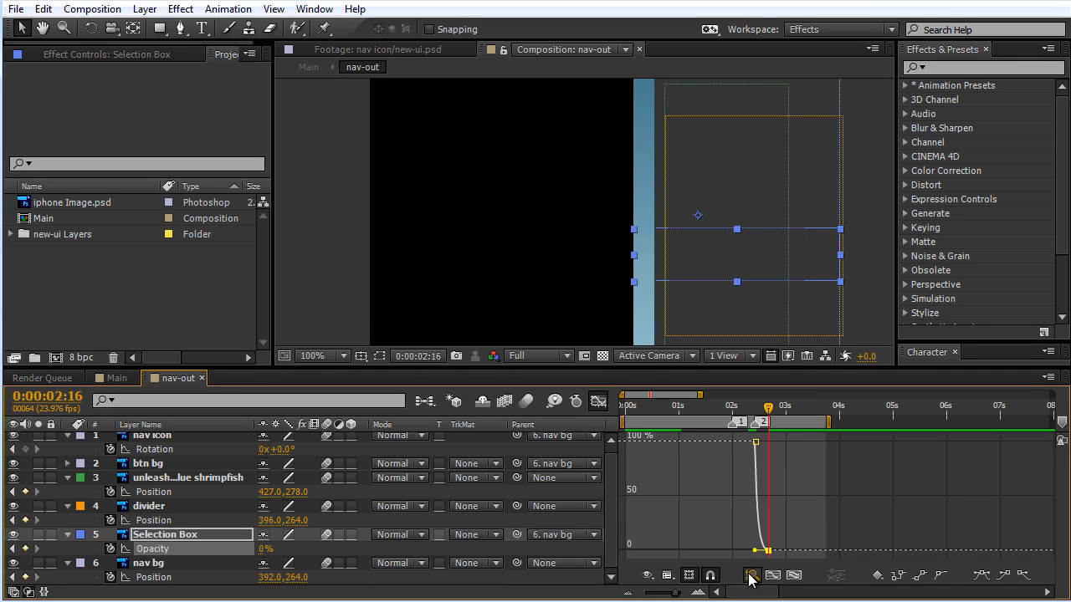
left_click(794, 575)
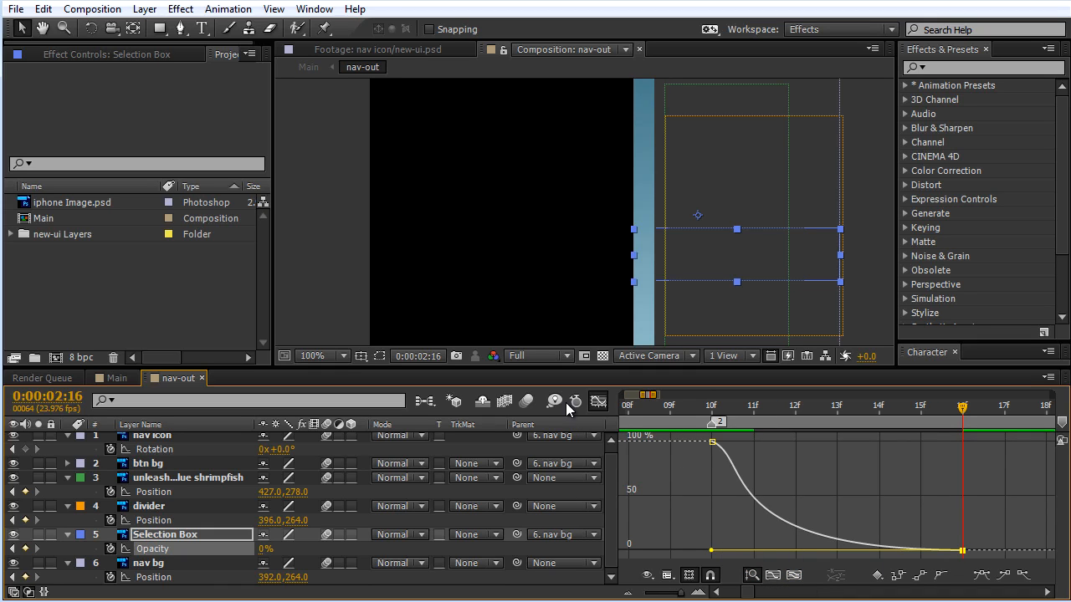
left_click(599, 402)
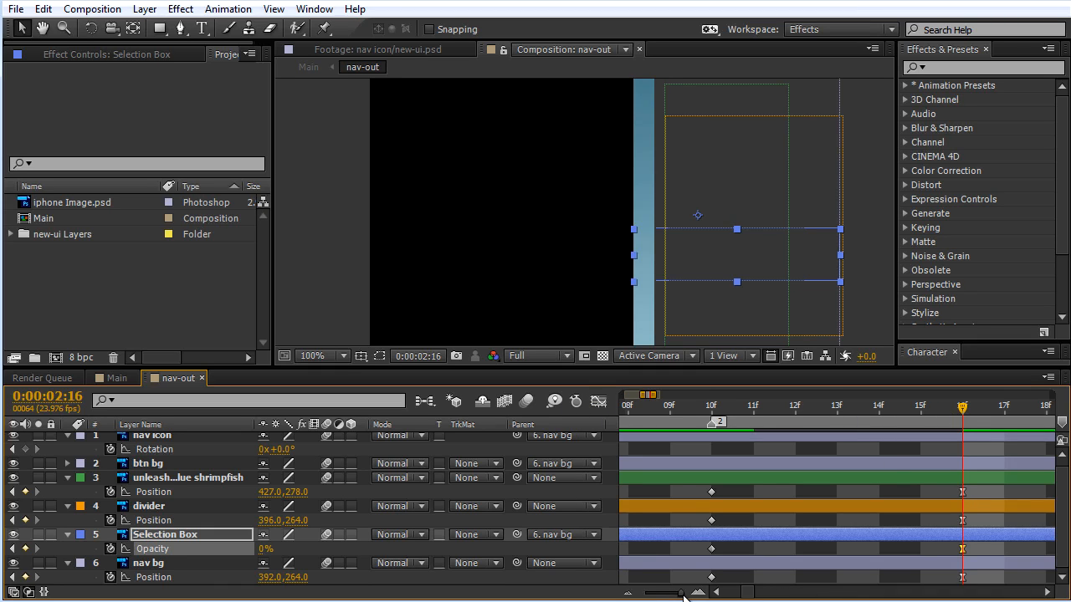
left_click_drag(682, 595, 676, 596)
Step: Play back the menu animation in nav-out to check how the Selection Box fades as the menu closes
mouse_move(747, 421)
left_mouse_down()
mouse_move(720, 415)
mouse_move(757, 416)
left_mouse_up()
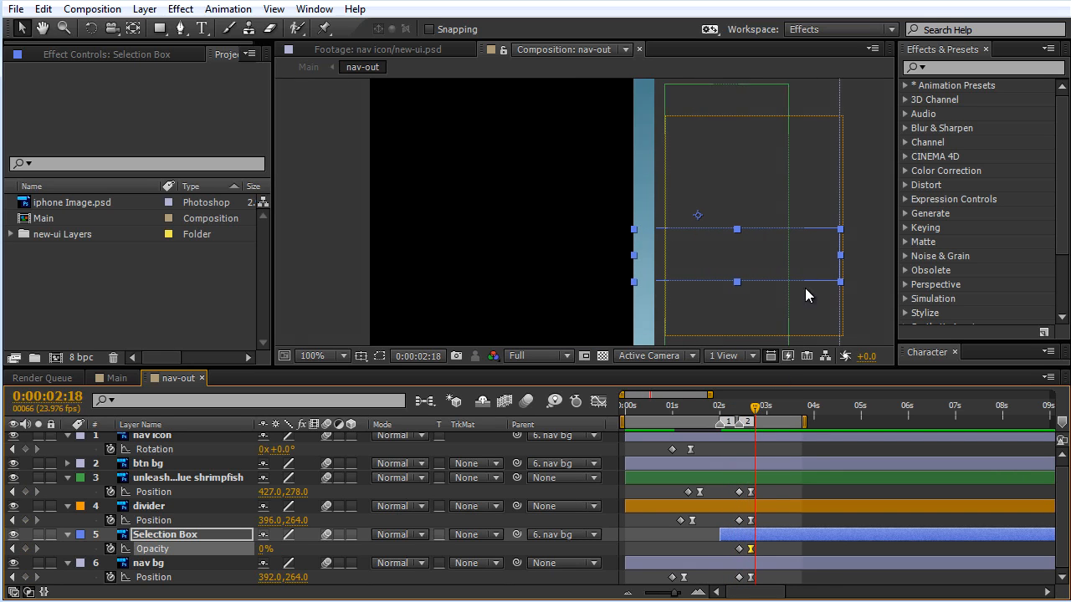
left_click_drag(746, 149, 756, 239)
key("comma")
key("comma")
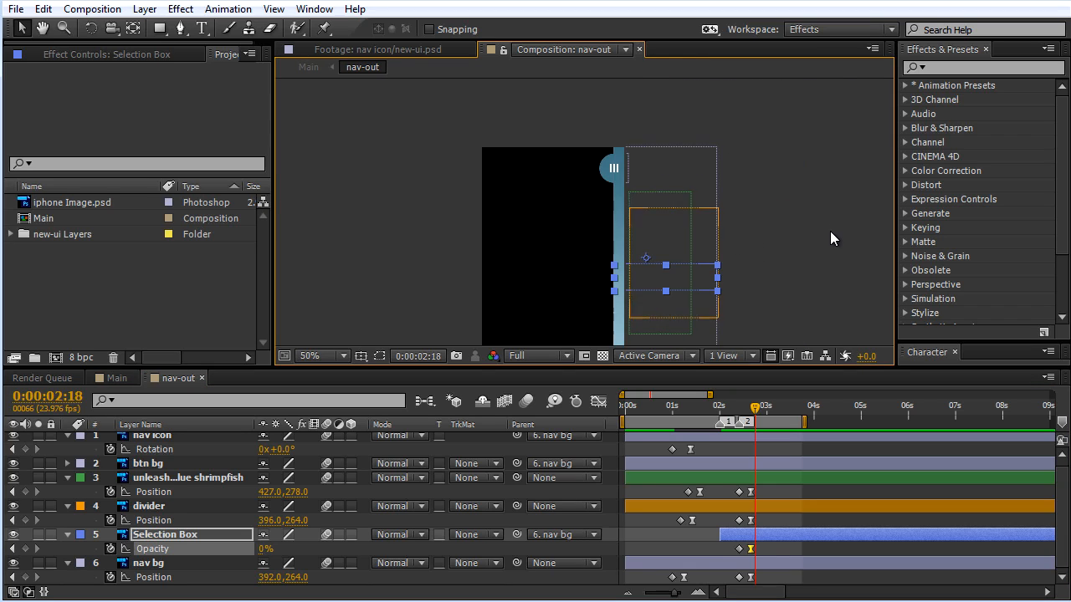
left_click_drag(832, 237, 800, 189)
key("KP_0")
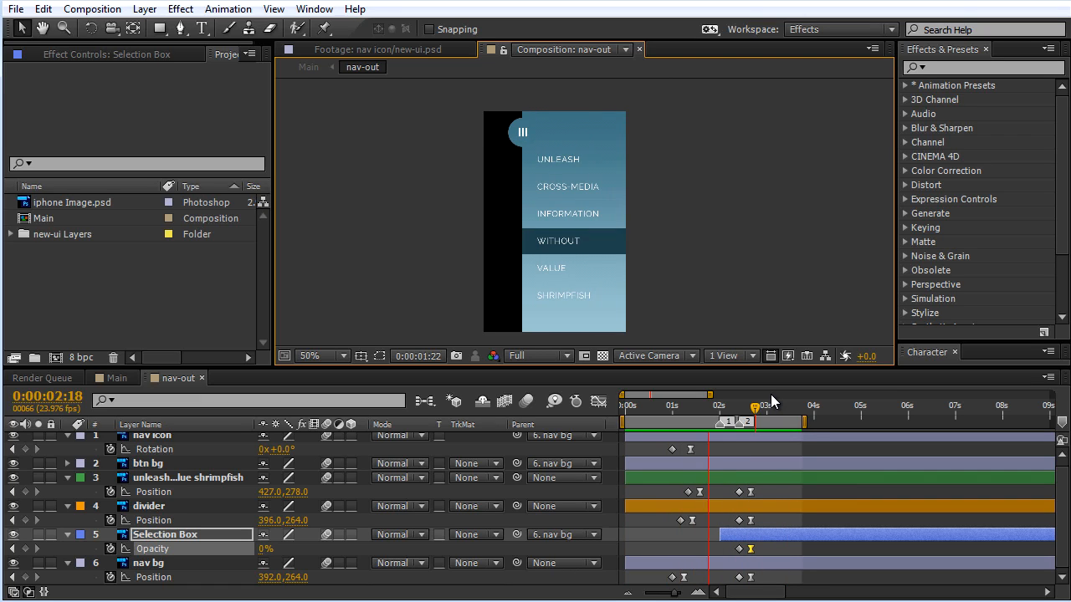
key("space")
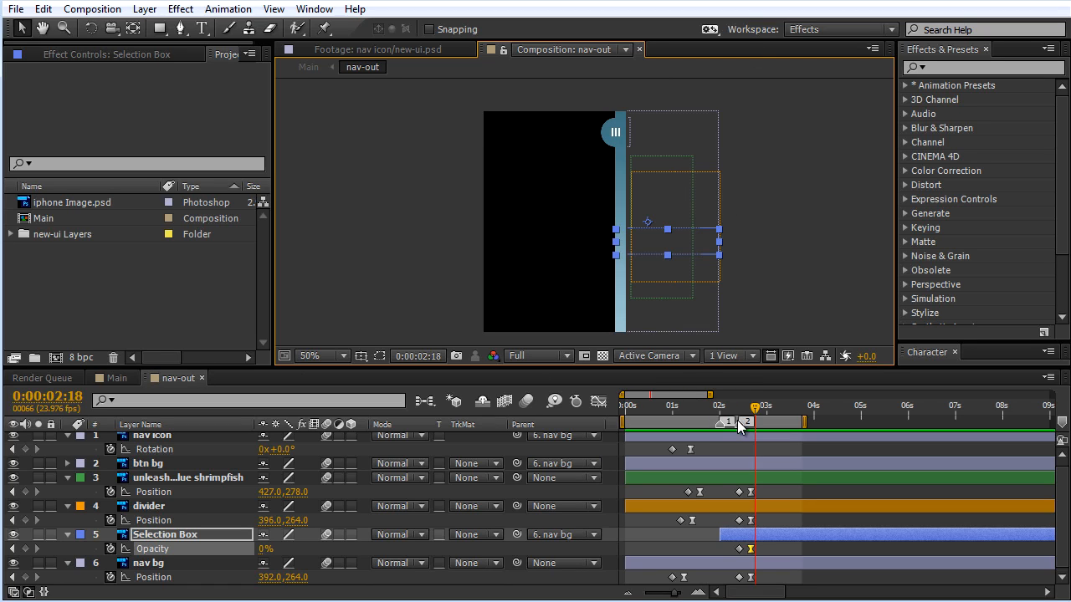
Step: Delete the nav-in layer from the Main composition
left_click(773, 411)
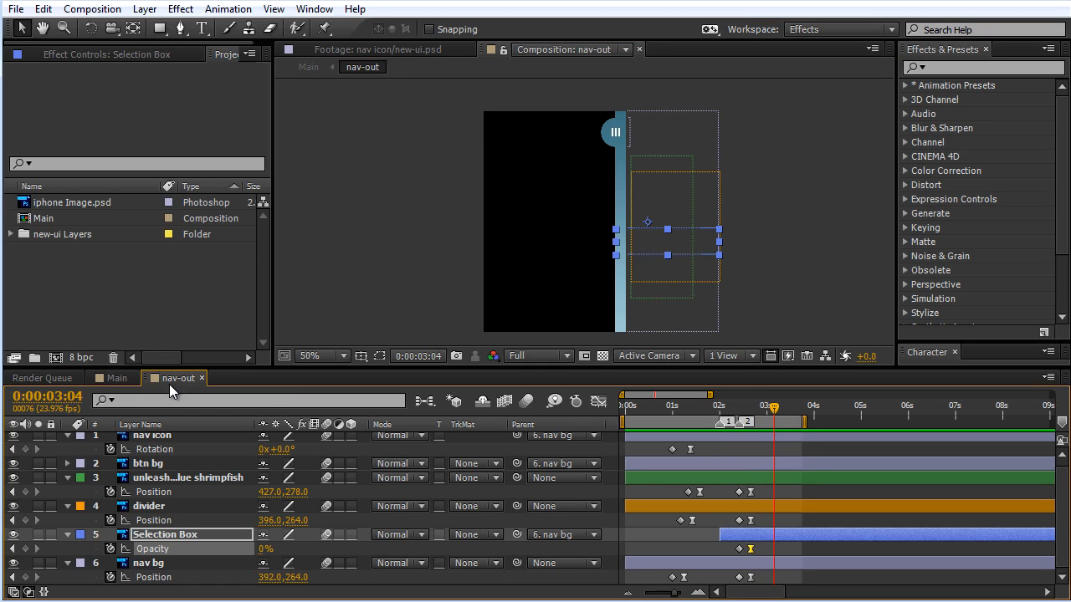
left_click(115, 381)
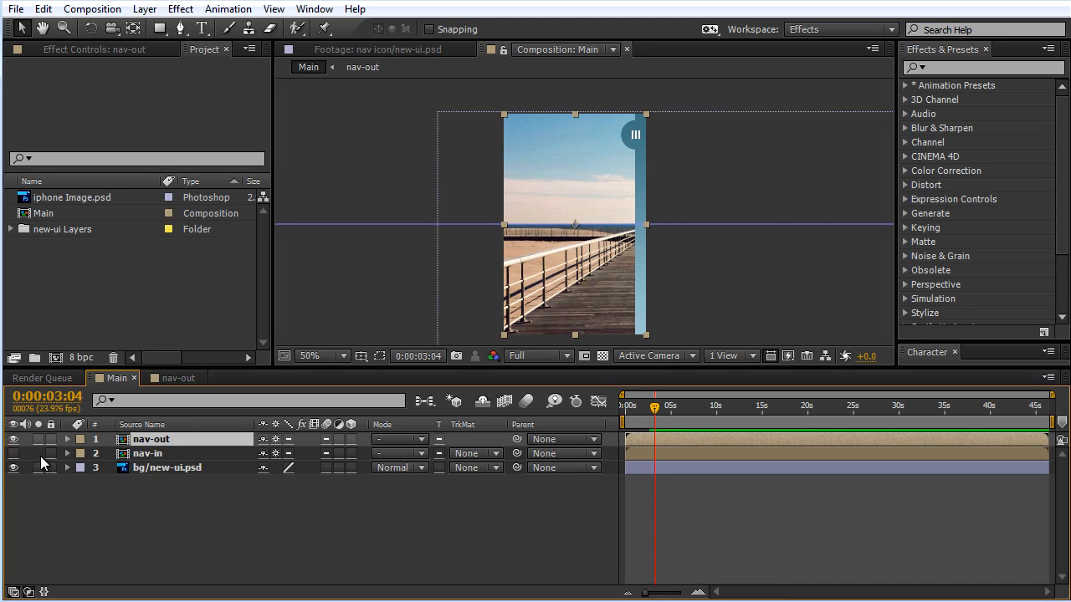
left_click(149, 454)
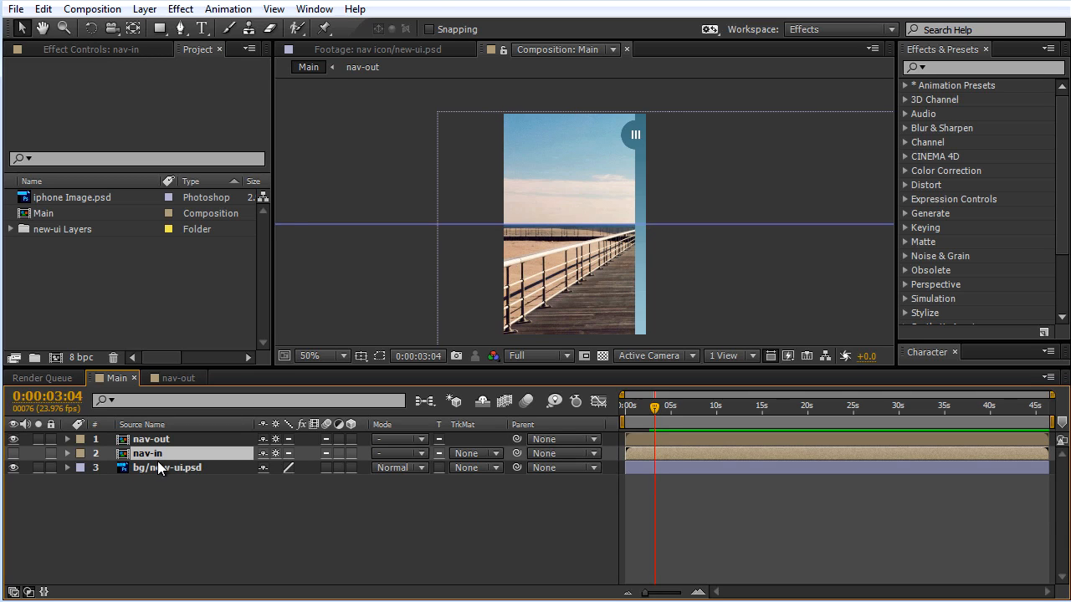
key("Delete")
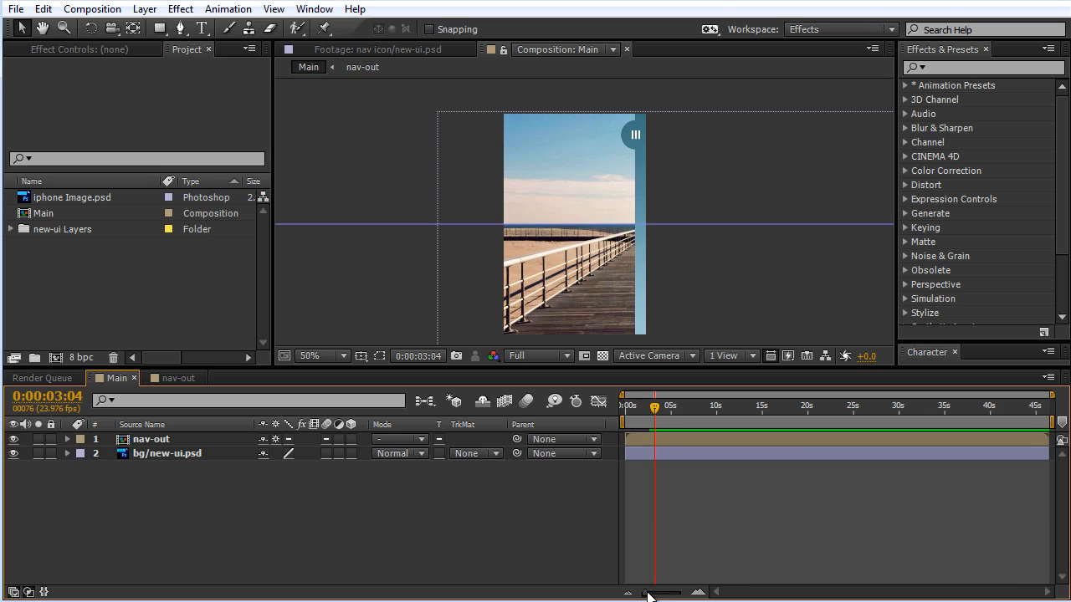
Step: Set the end of the Main composition's work area at 0:00:04:17
left_click_drag(648, 596, 655, 596)
mouse_move(662, 407)
left_mouse_down()
mouse_move(651, 407)
mouse_move(665, 412)
left_mouse_up()
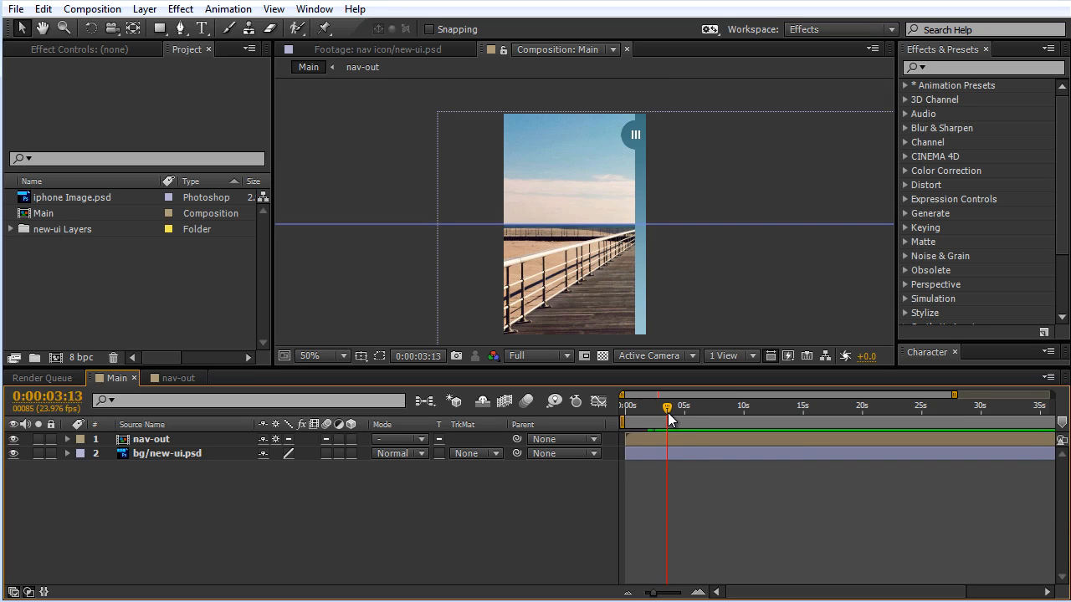
key("=")
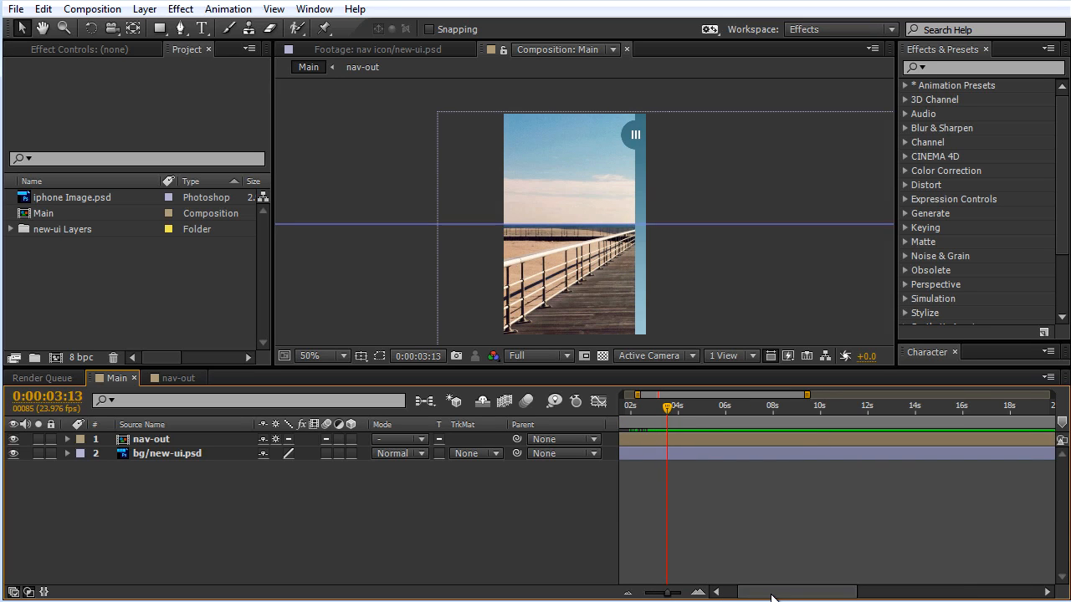
left_click_drag(771, 597, 748, 594)
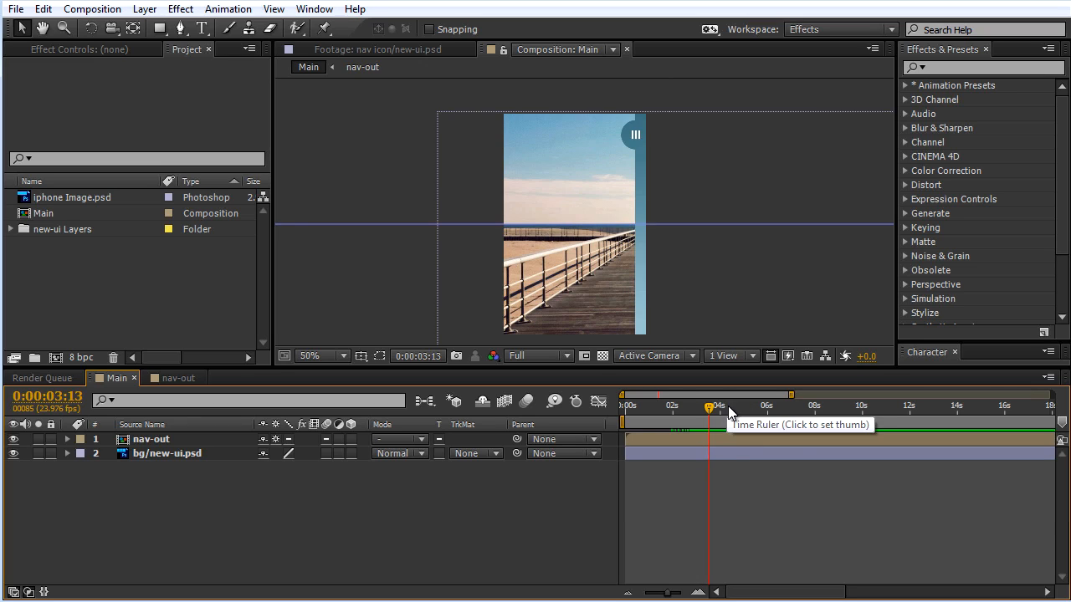
left_click(734, 407)
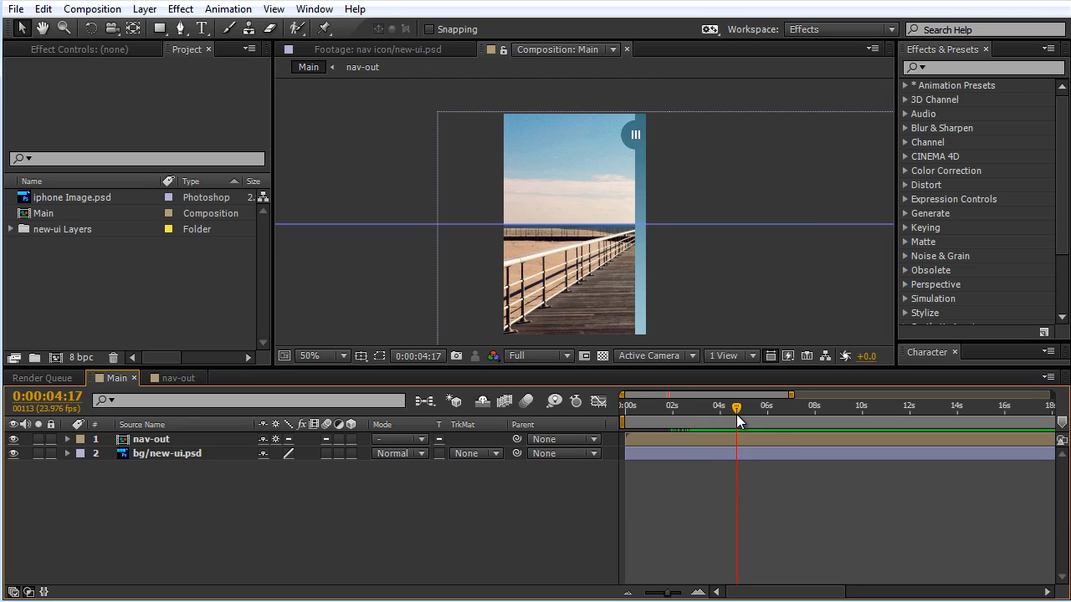
key("n")
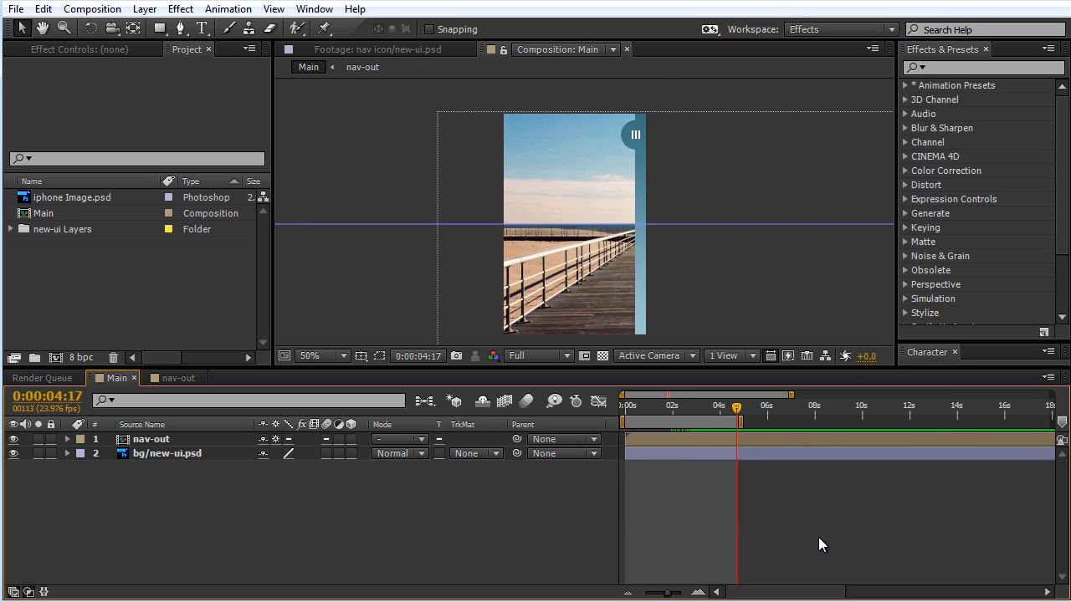
Step: Trim the Main composition to its work area
mouse_move(673, 596)
left_mouse_down()
mouse_move(643, 596)
mouse_move(668, 596)
left_mouse_up()
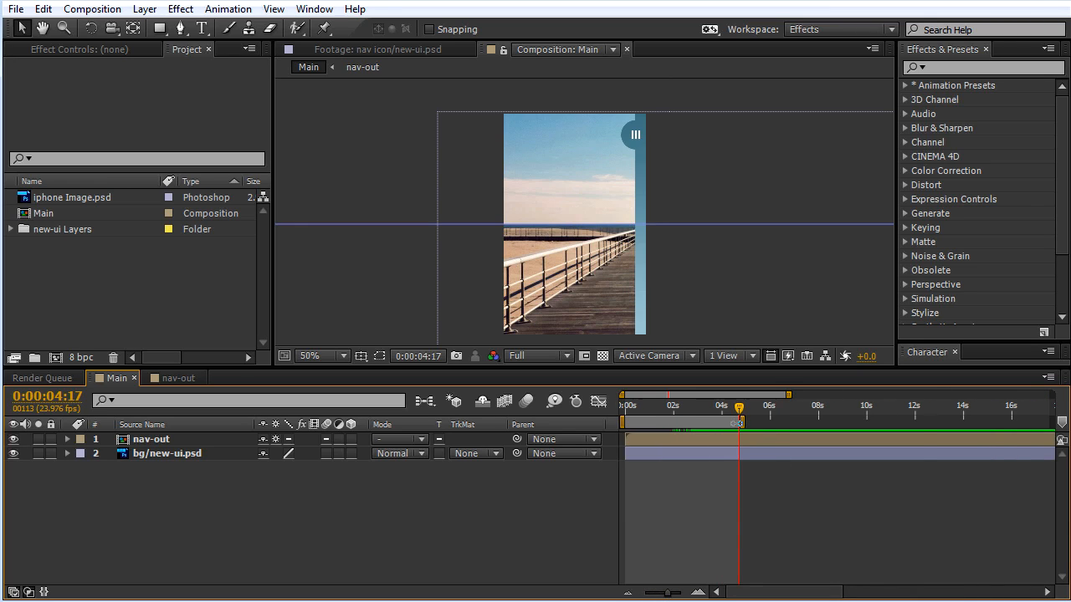
right_click(736, 423)
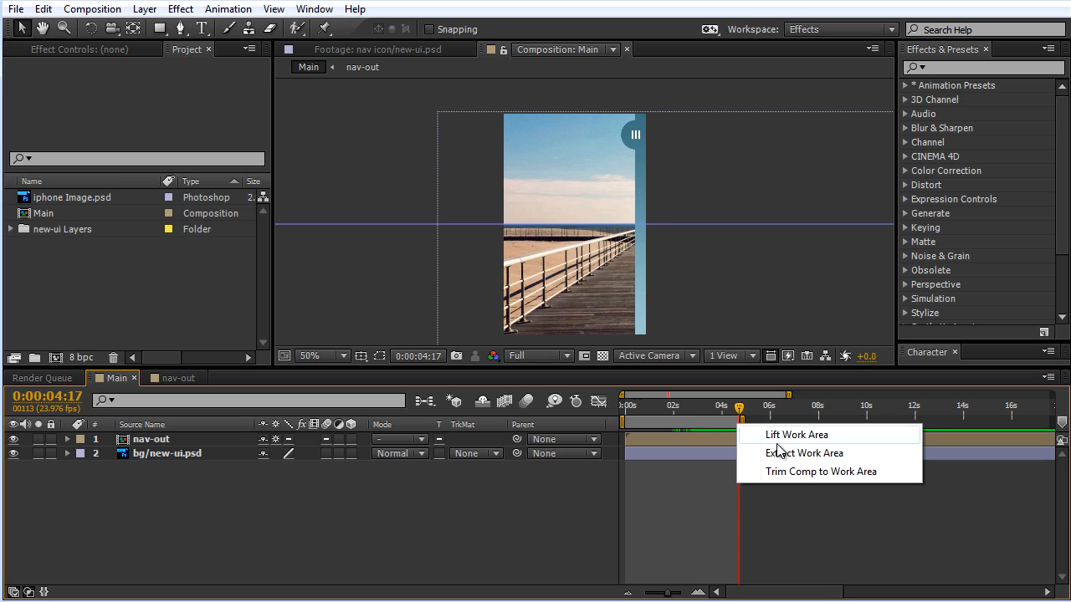
left_click(831, 471)
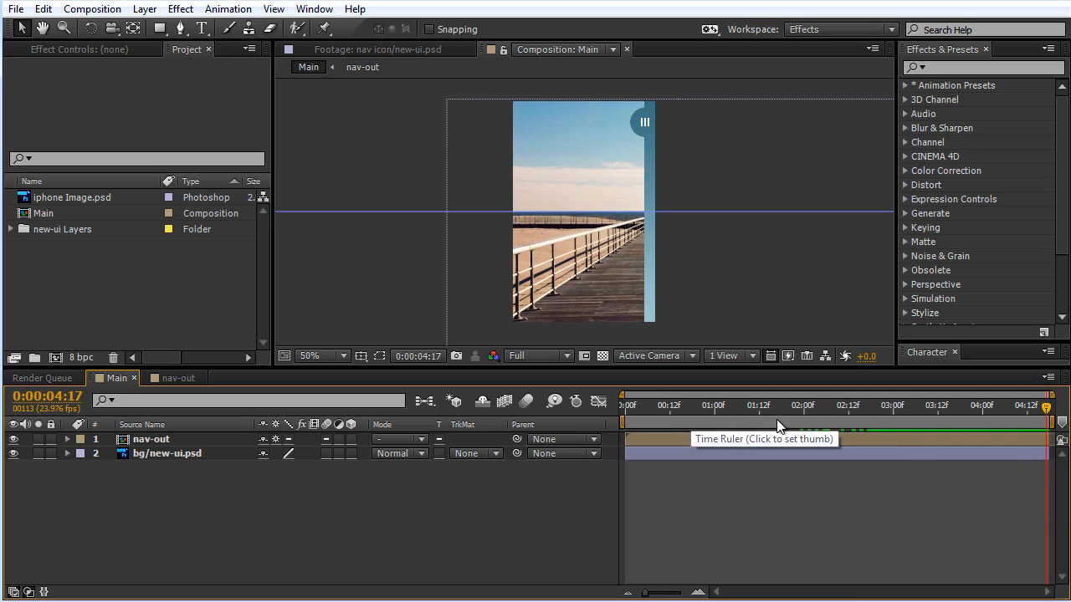
Step: Play back the trimmed Main composition from its first frame to review the menu animation
left_click_drag(1052, 425, 646, 403)
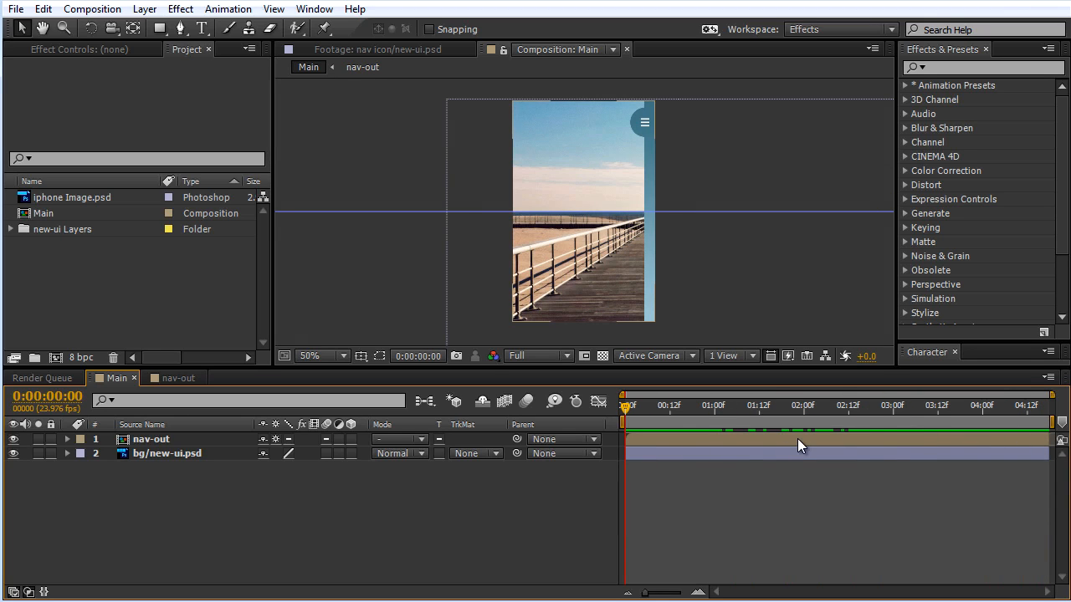
key("space")
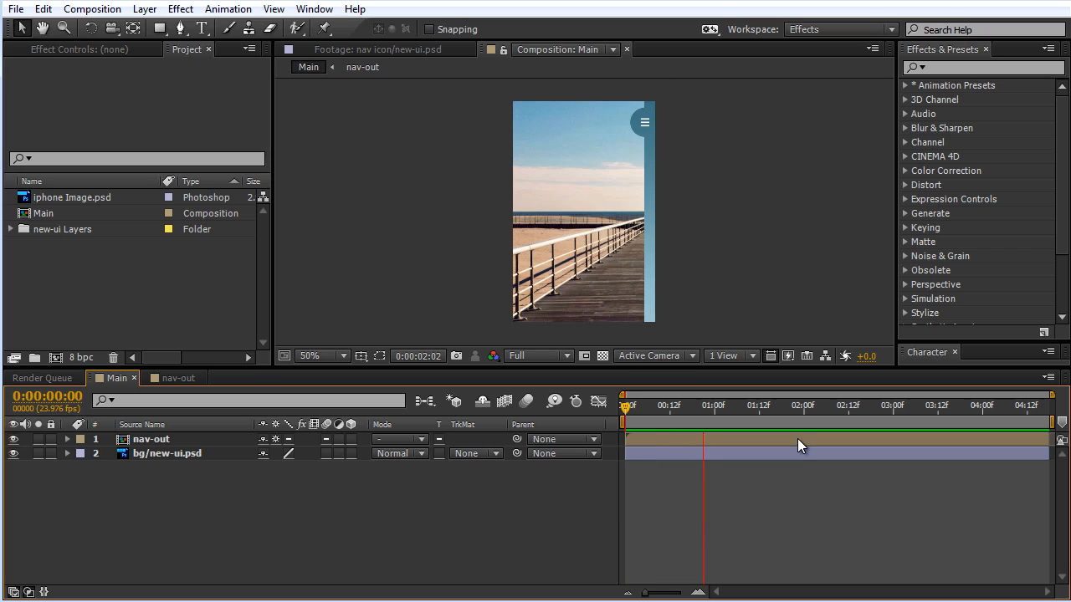
key("space")
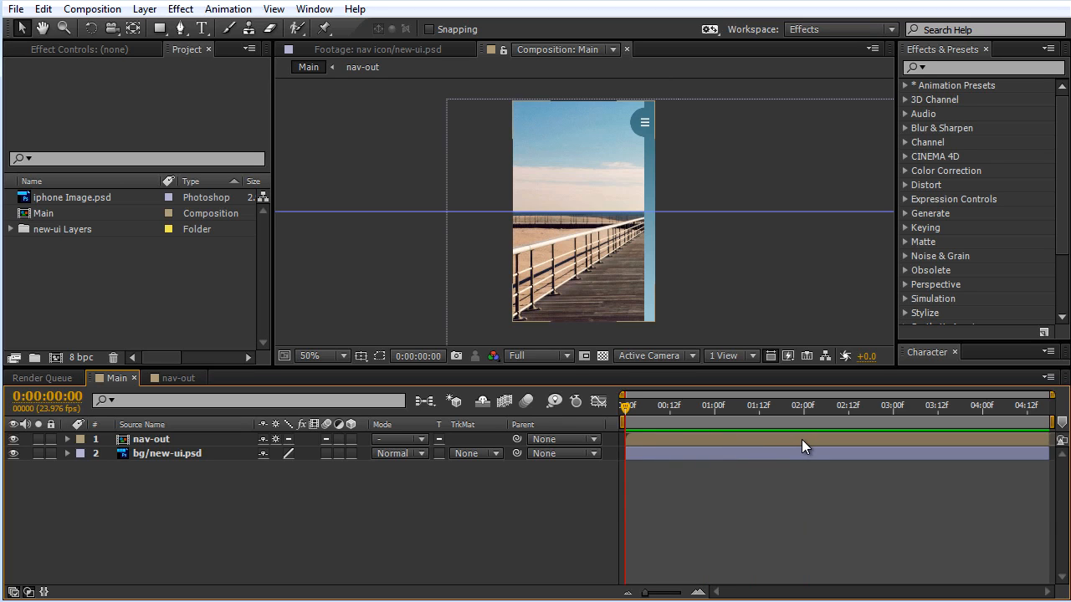
Step: Enable motion blur for the Main composition and preview the menu animation with it
left_click(526, 402)
key("space")
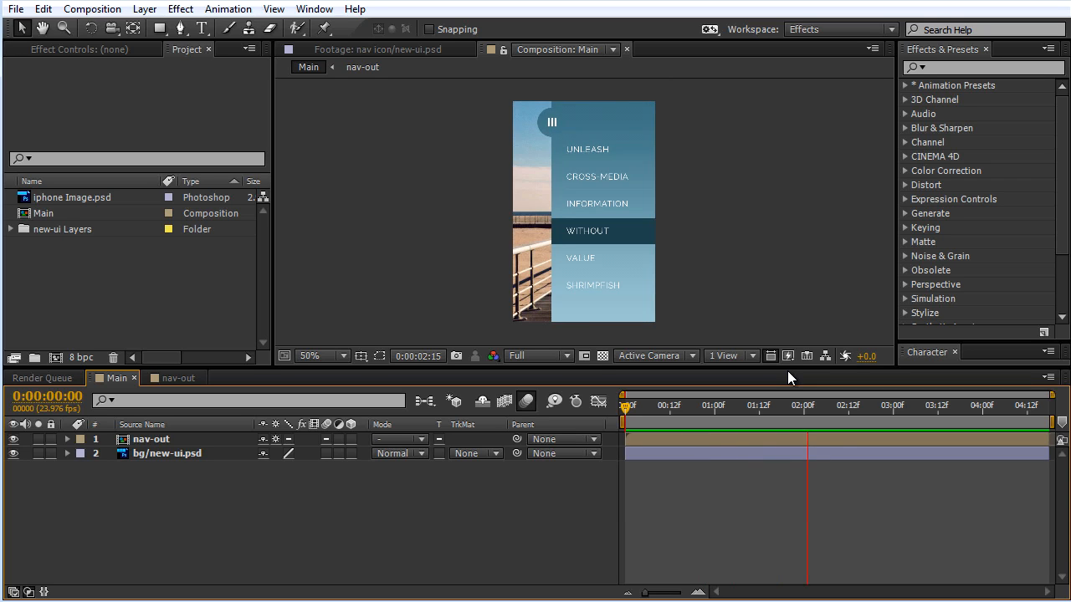
left_click(723, 407)
left_click_drag(724, 407, 774, 409)
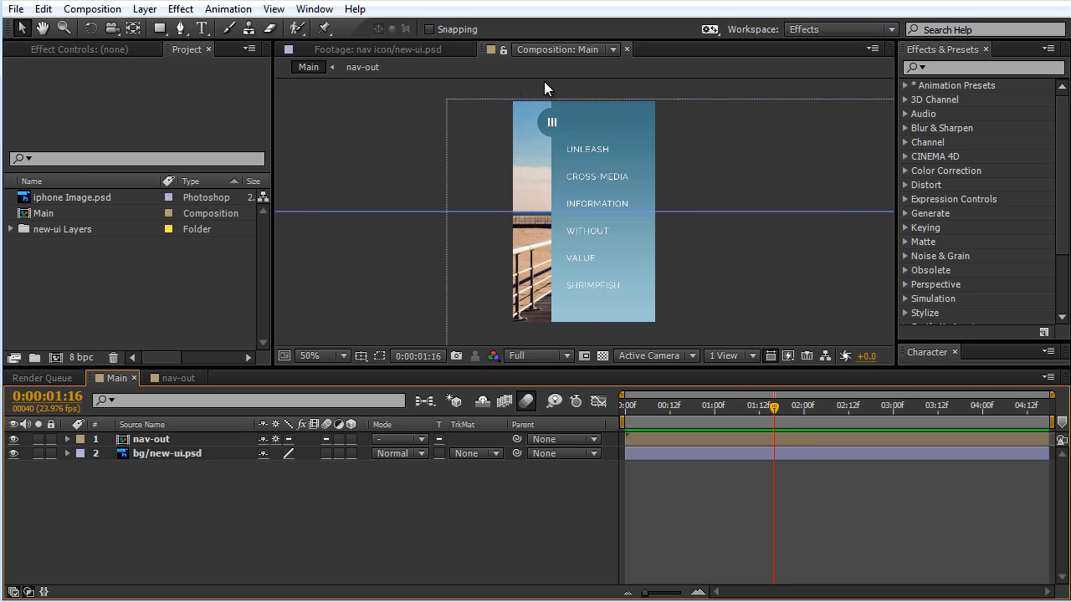
Step: Inspect the nav icon up close in Main, and examine its rotation in nav-out as the menu closes
key("period")
left_click_drag(769, 130, 771, 225)
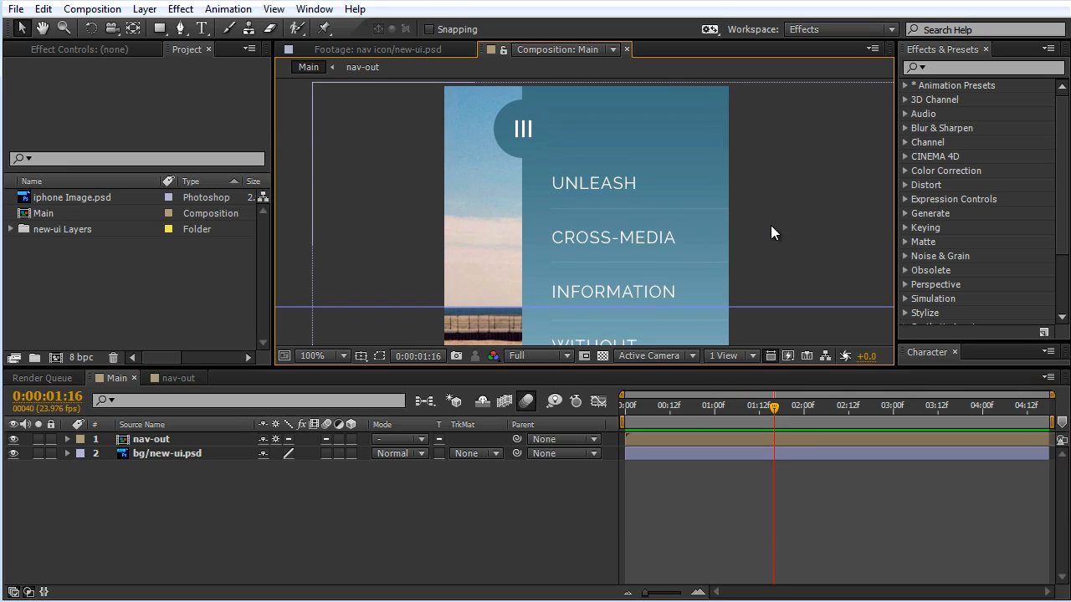
left_click(173, 380)
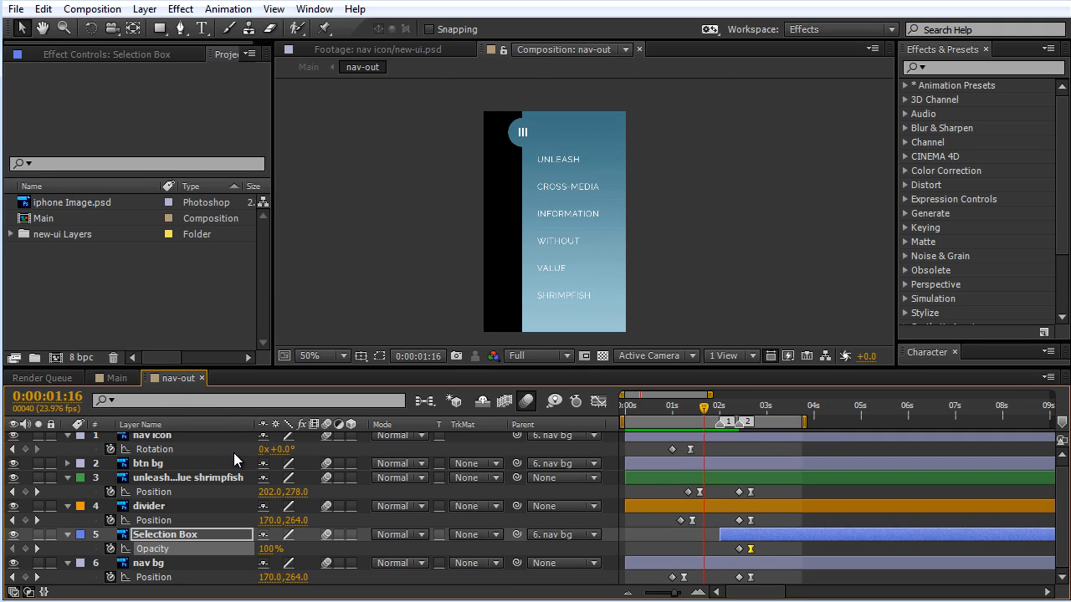
left_click_drag(736, 407, 750, 408)
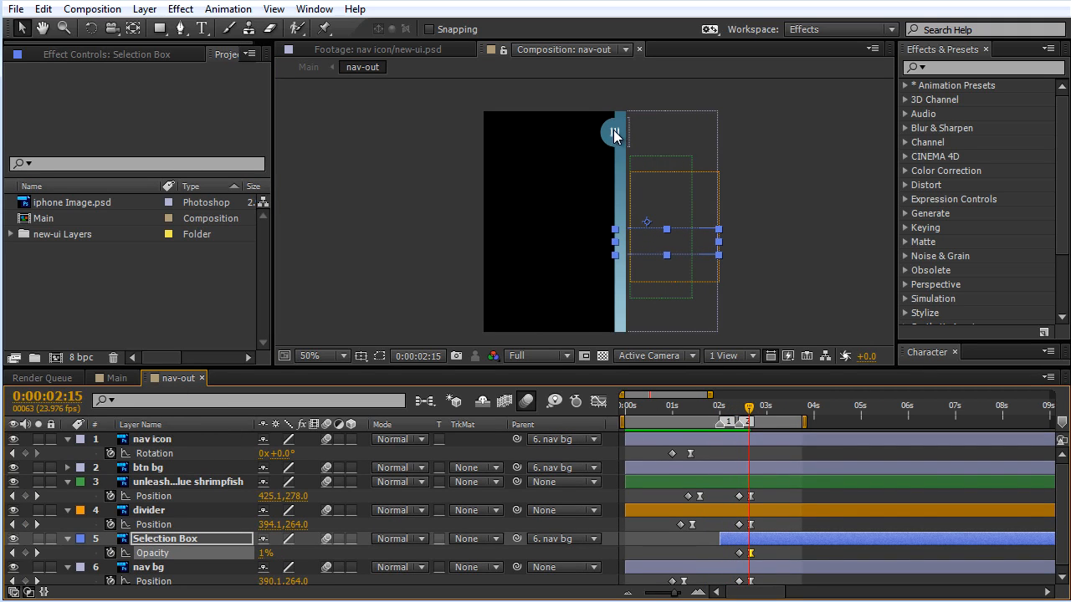
left_click_drag(674, 593, 680, 593)
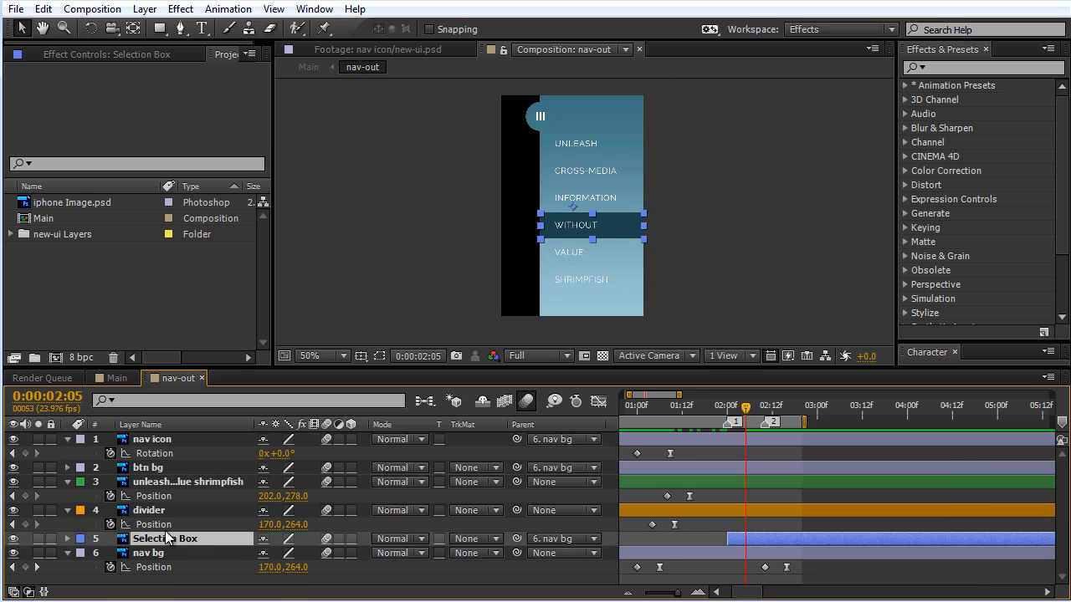
left_click(159, 512)
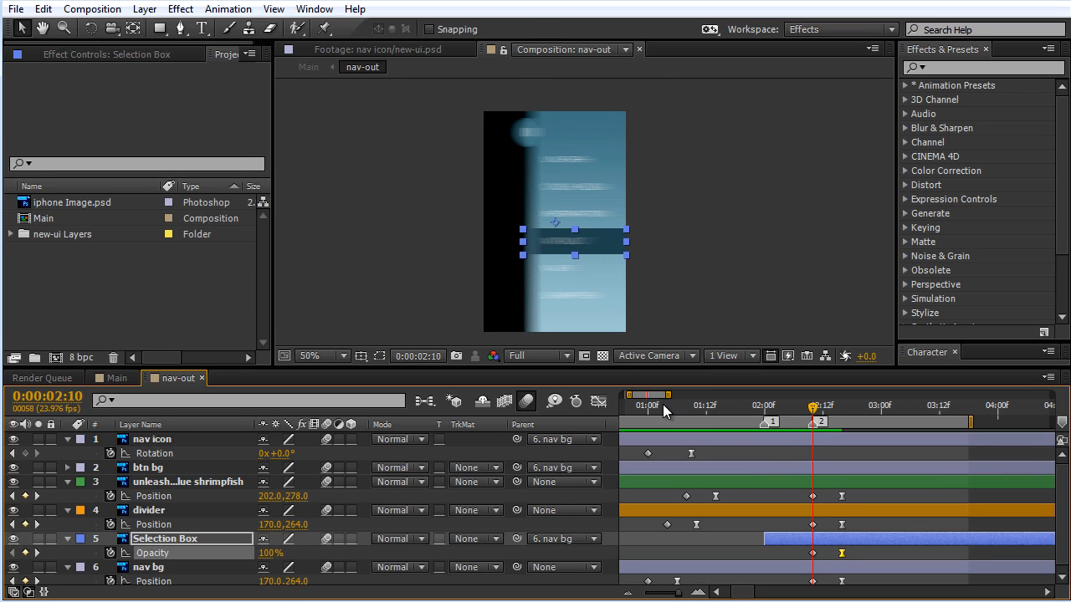
Step: Turn off motion blur in nav-out and add a linear Rotation keyframe to the nav icon layer at 0:00:02:10
left_click(528, 401)
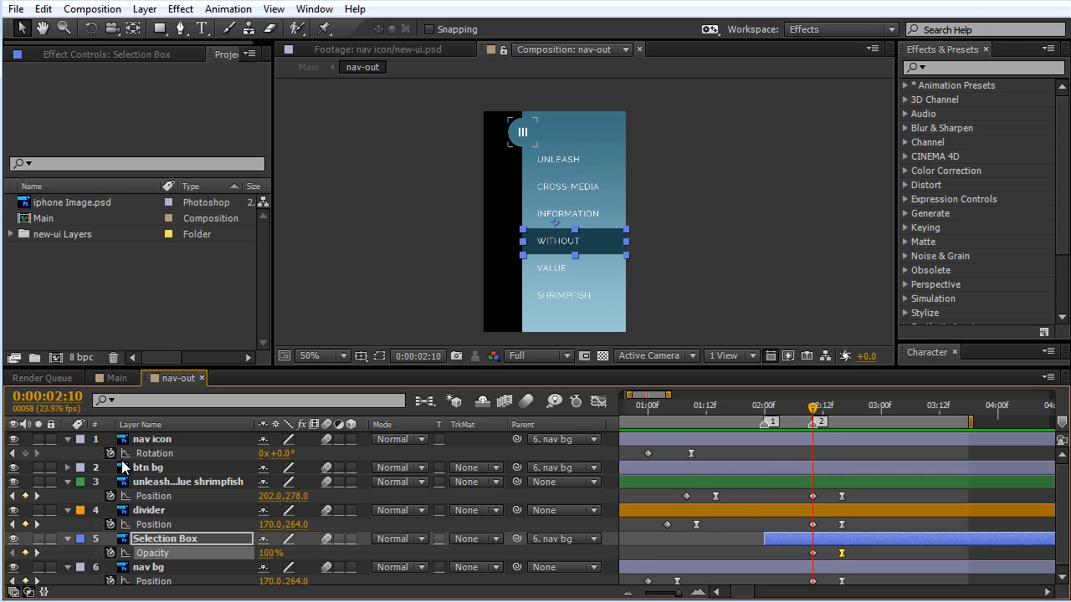
left_click(26, 453)
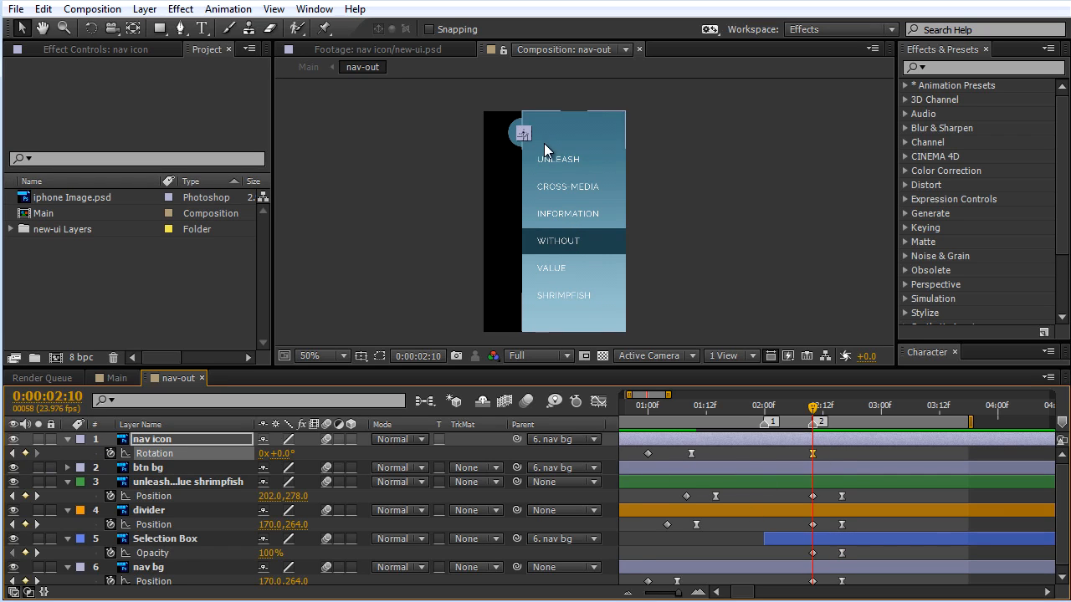
key("slash")
left_click_drag(499, 139, 581, 243)
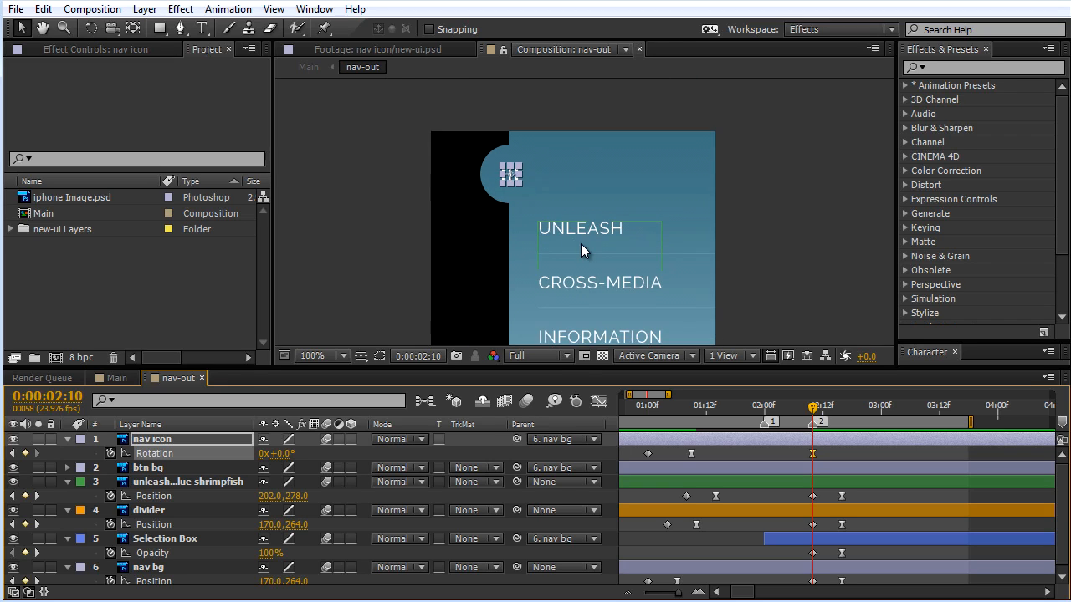
key("period")
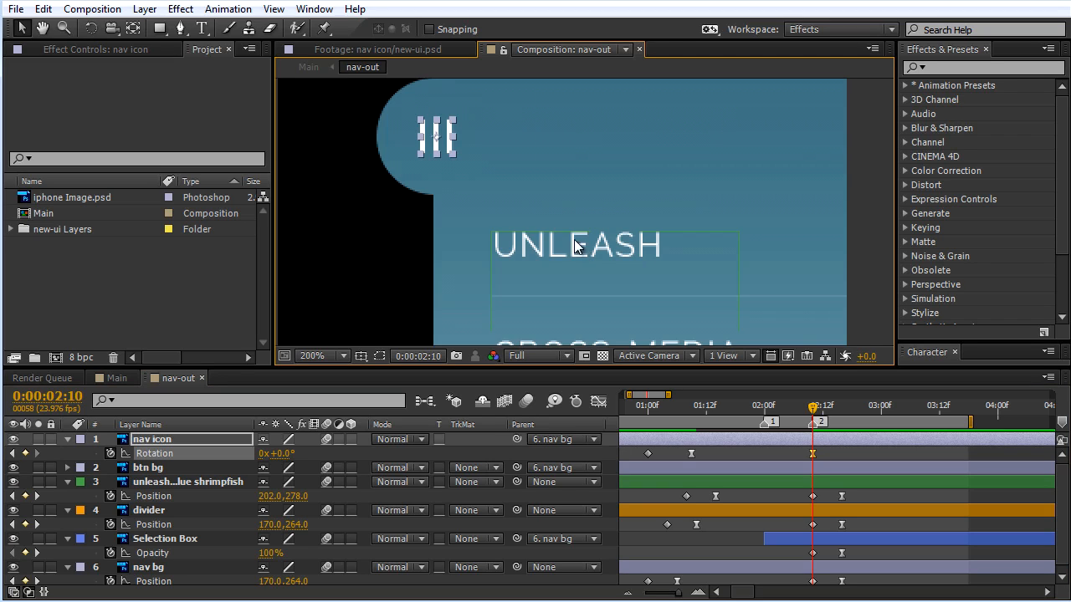
left_click(814, 457)
Step: Paste a copy of the nav icon's first Rotation keyframe, 90°, at 0:00:02:16
left_click_drag(816, 412, 843, 420)
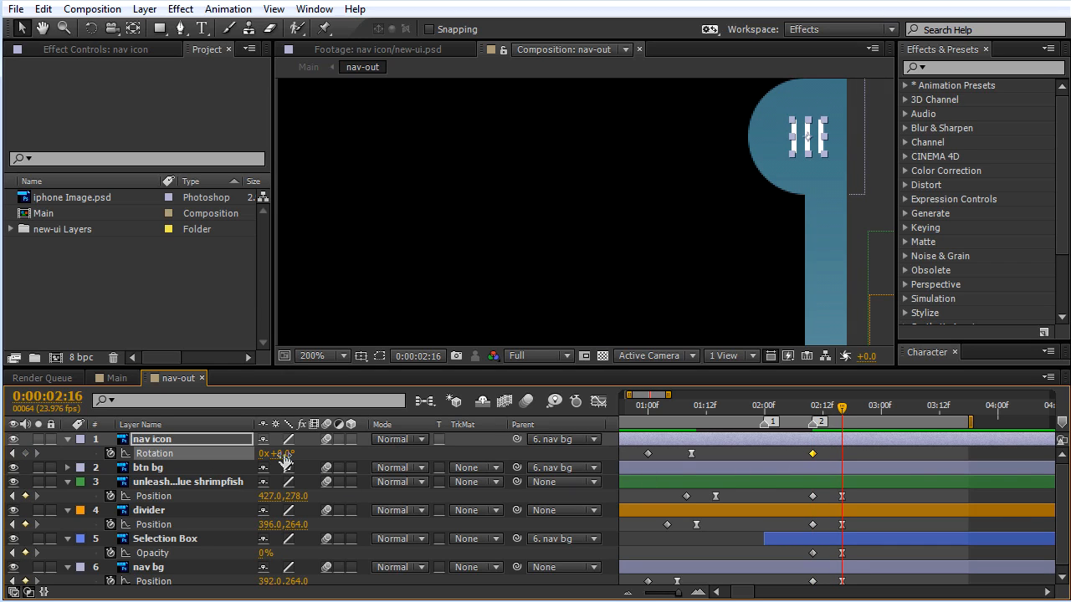
left_click(647, 453)
left_click(840, 441)
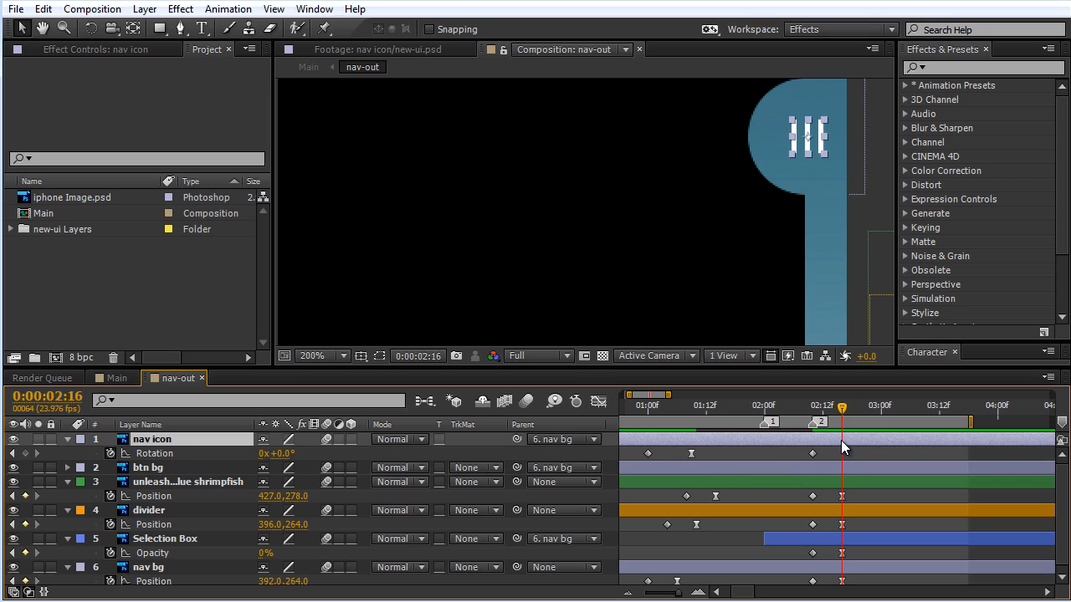
key("ctrl+v")
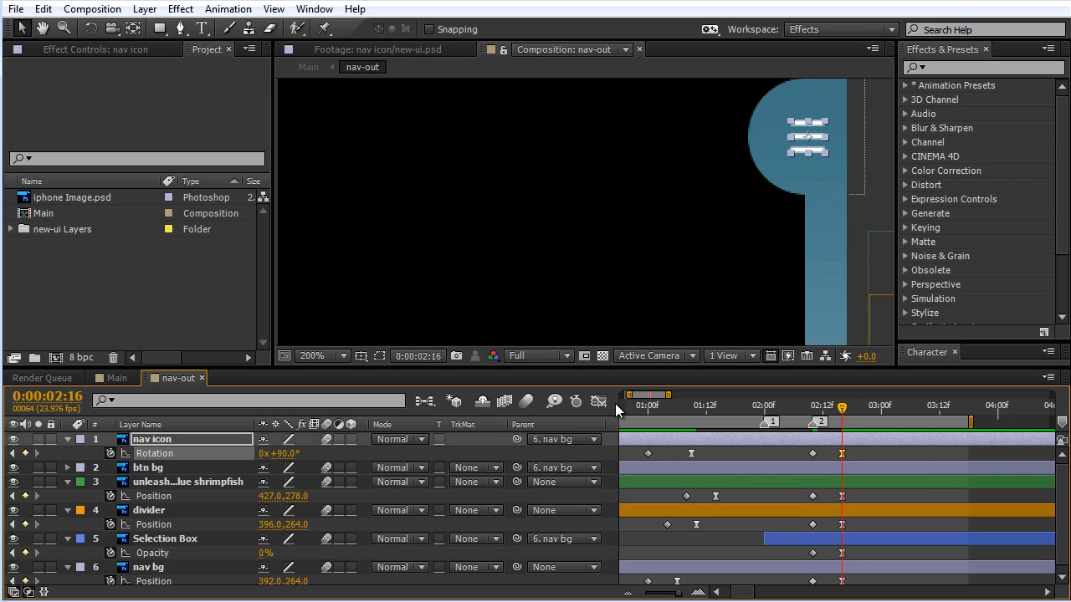
Step: Set the incoming velocity influence of the nav icon's Rotation keyframe at 0:00:02:16
right_click(841, 455)
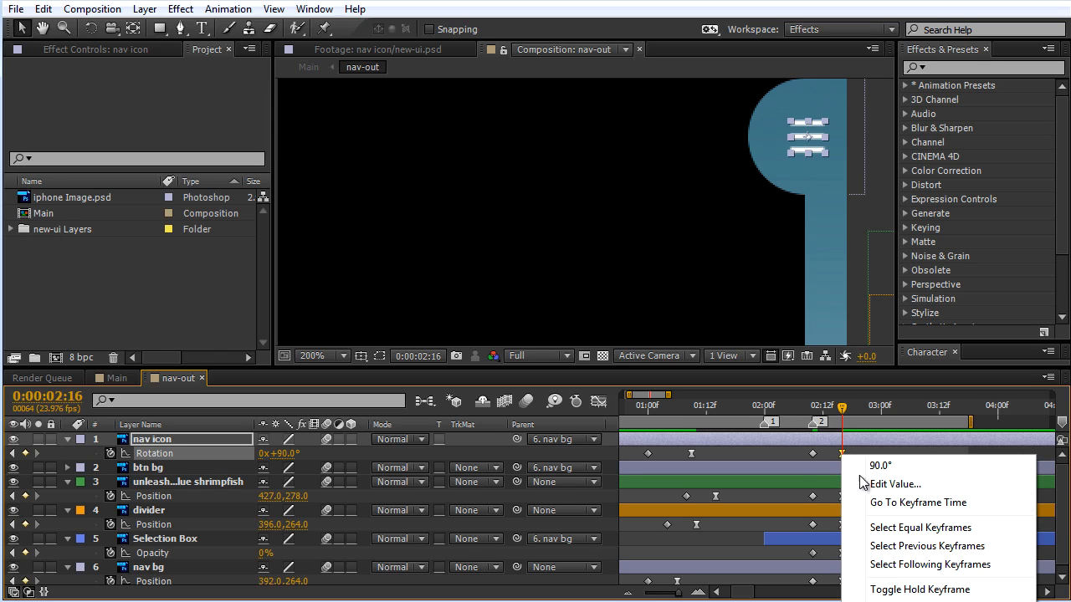
left_click(908, 600)
left_click(400, 290)
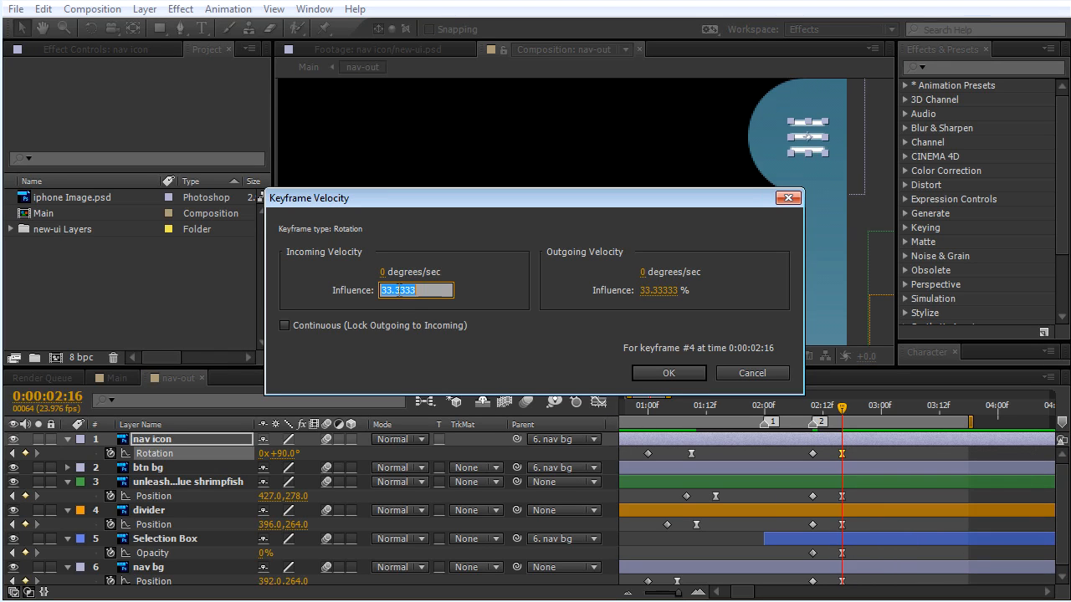
type("100")
left_click(684, 373)
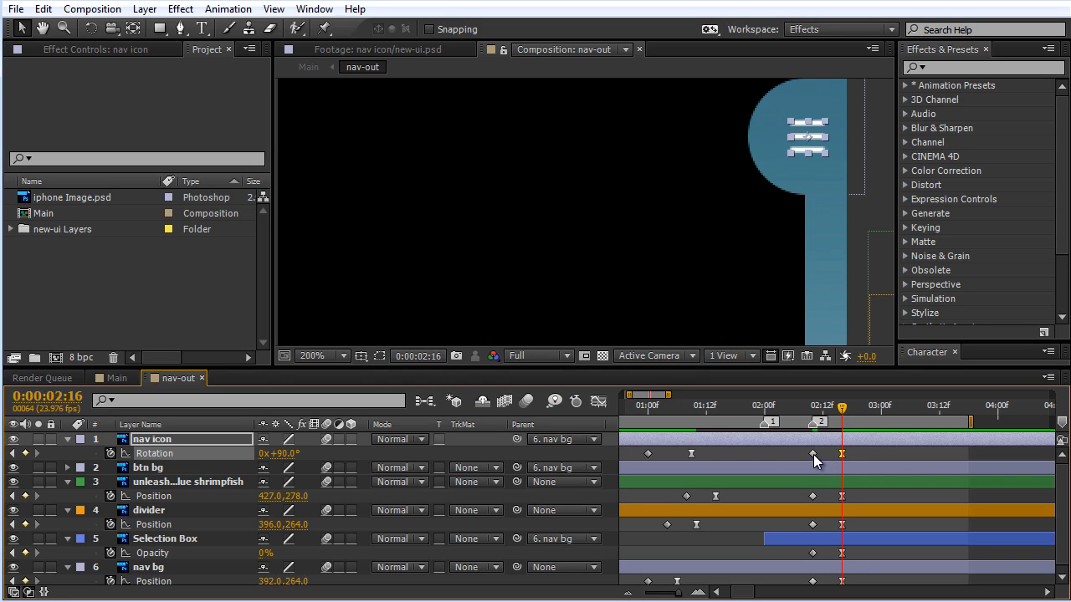
Step: Scrub through the menu closing in nav-out and Main to check the nav icon's rotation
left_click(816, 408)
left_click_drag(818, 408, 843, 410)
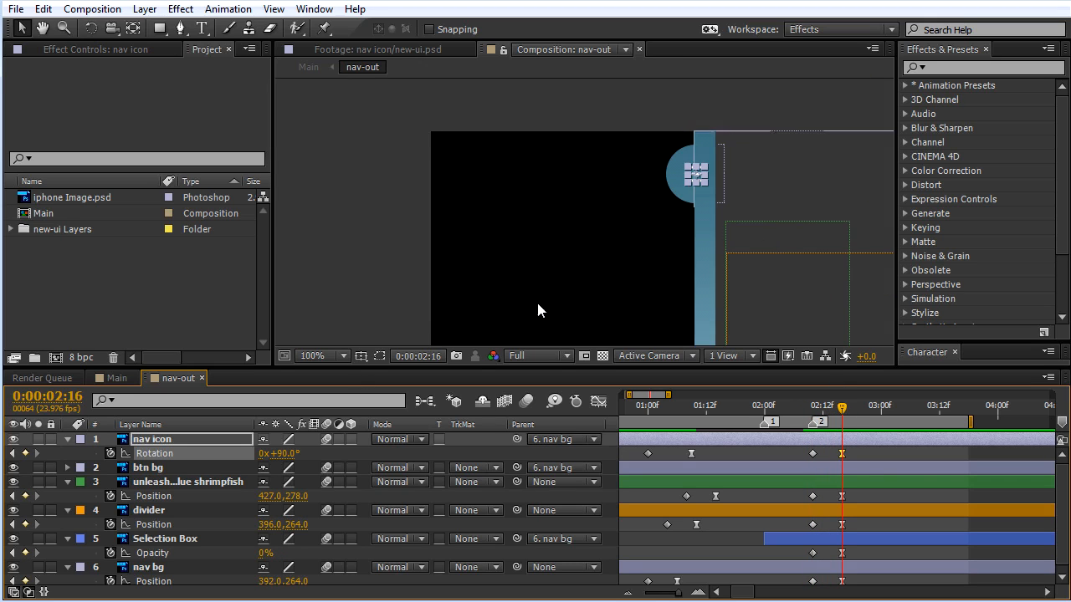
left_click(116, 379)
left_click_drag(708, 408, 865, 424)
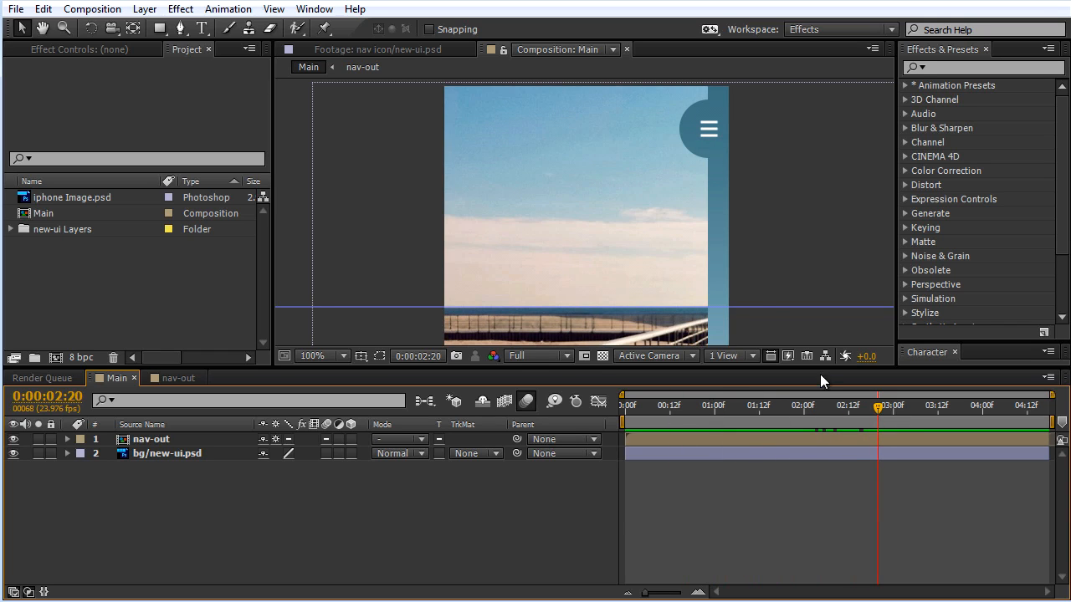
scroll(756, 283, "down", 1)
scroll(748, 280, "down", 1)
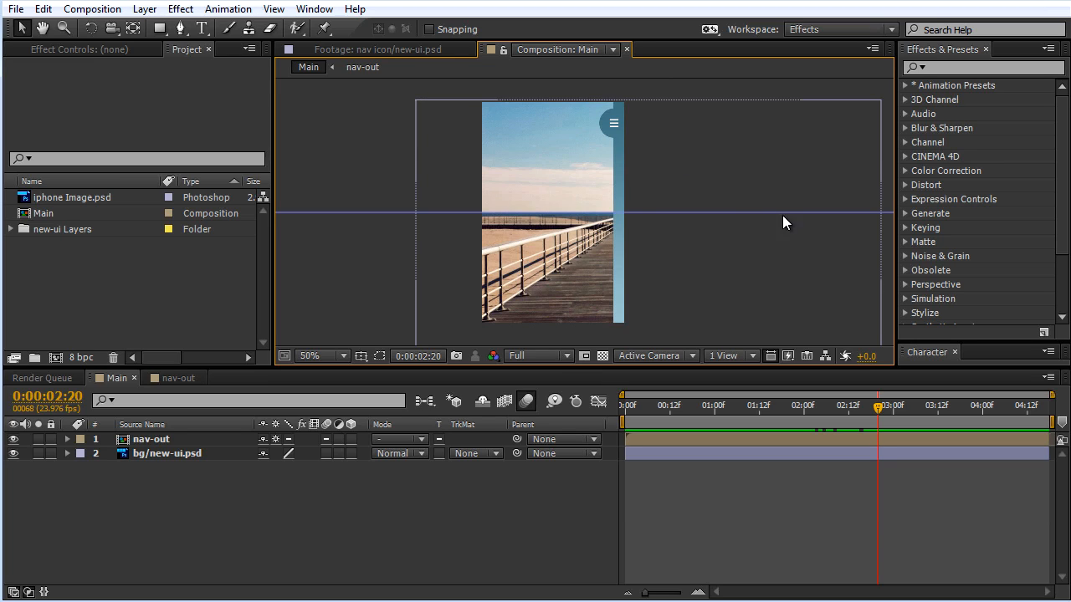
scroll(740, 220, "up", 1)
scroll(744, 231, "up", 1)
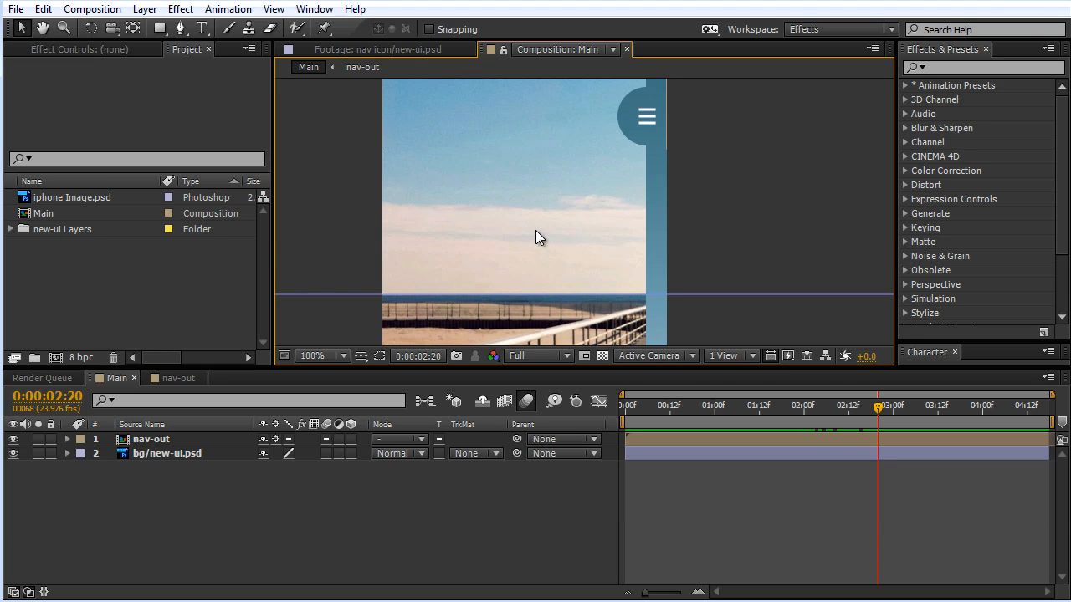
scroll(537, 230, "down", 2)
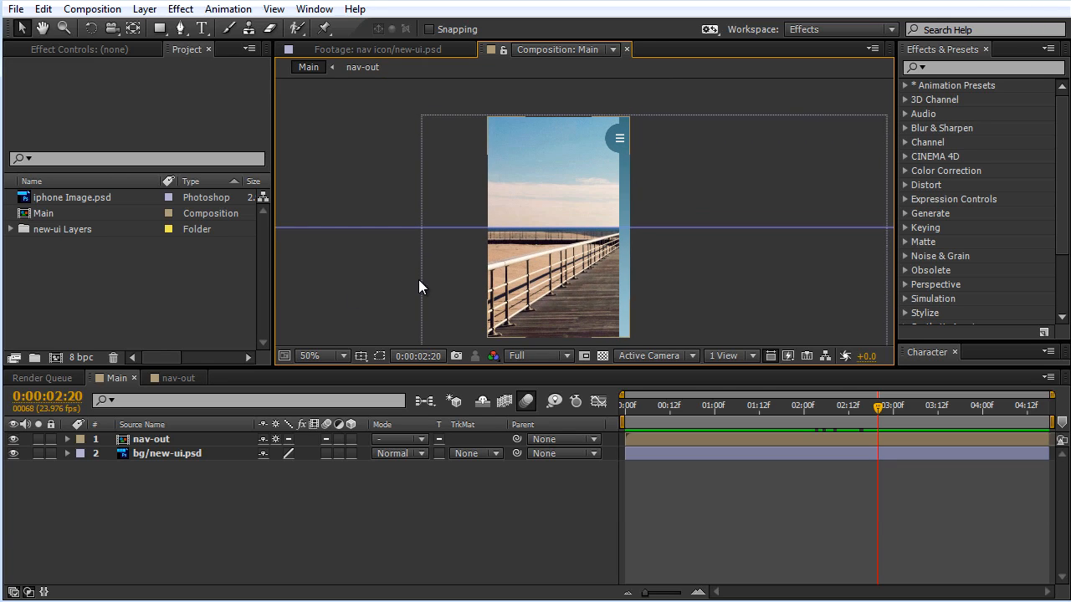
Step: Create a composition named Tap, 200 × 200 px with the aspect ratio unlocked and a duration of 0:00:02:12
left_click(57, 358)
left_click(466, 186)
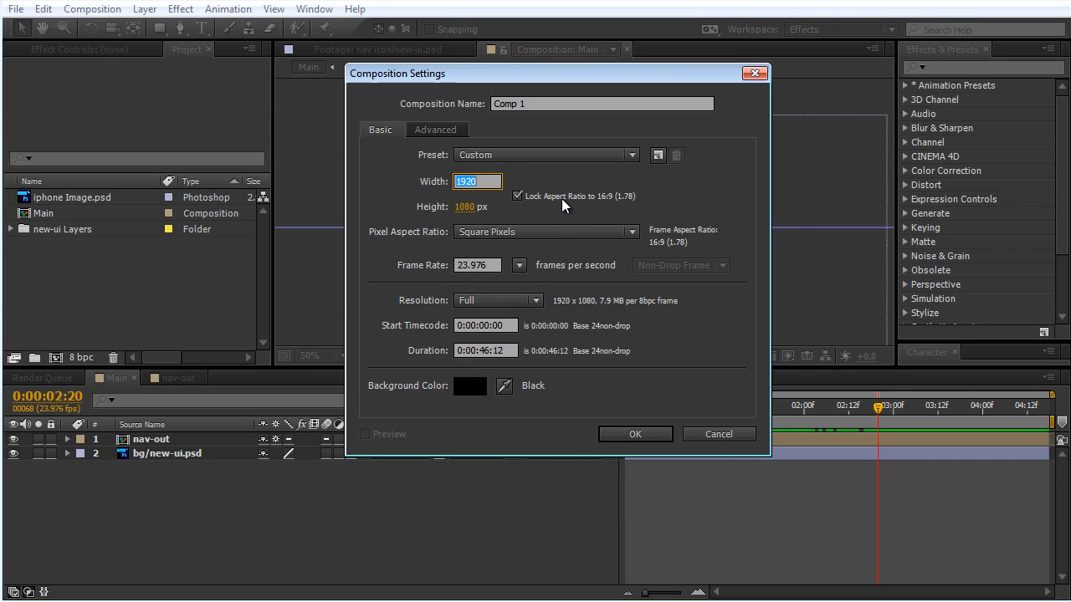
left_click(517, 196)
type("200")
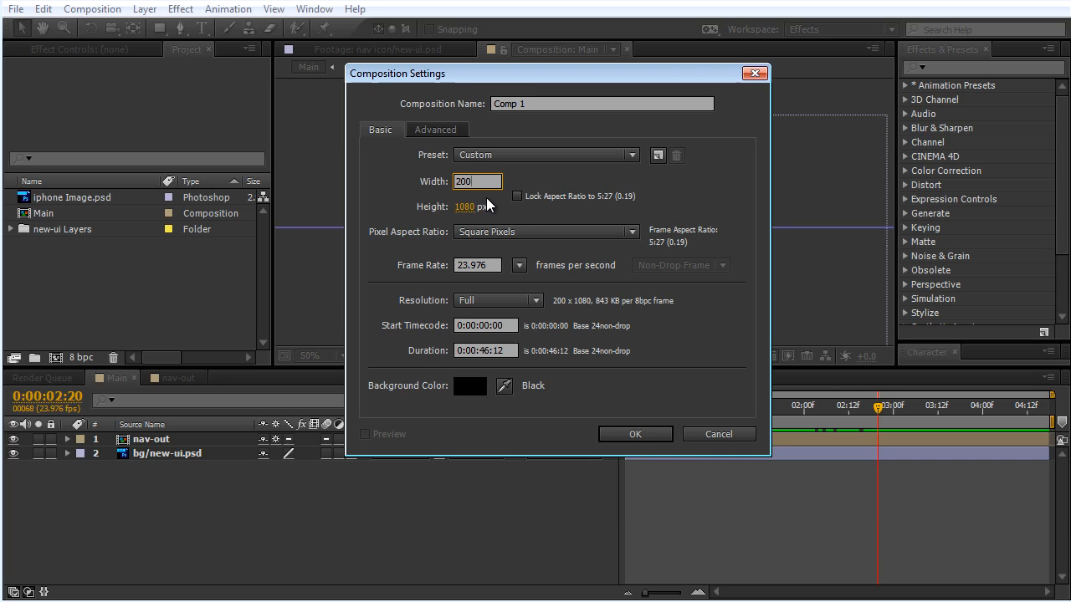
left_click(471, 206)
type("200")
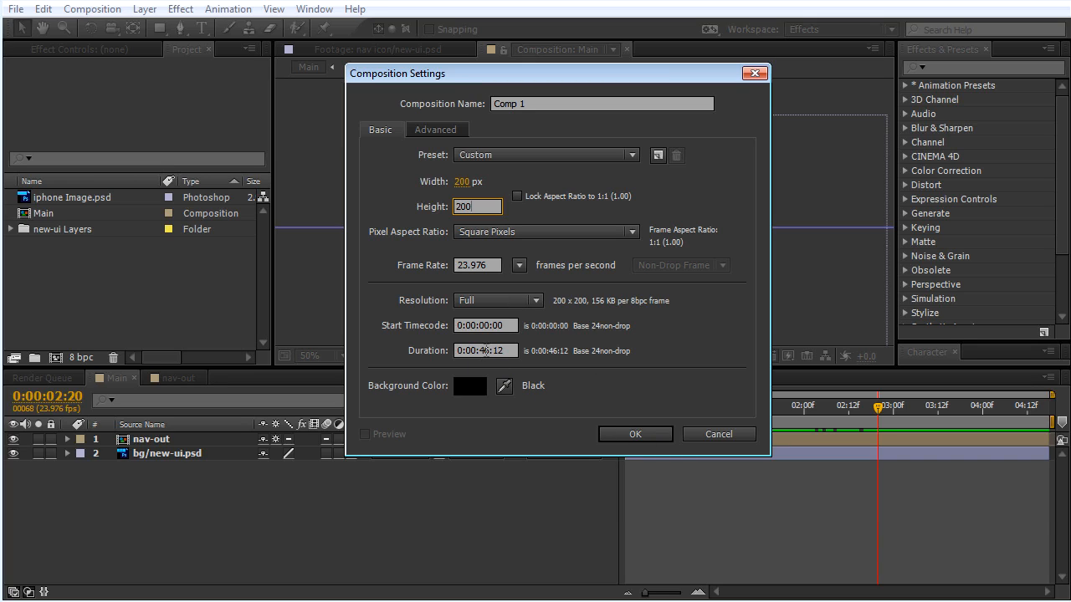
left_click(483, 350)
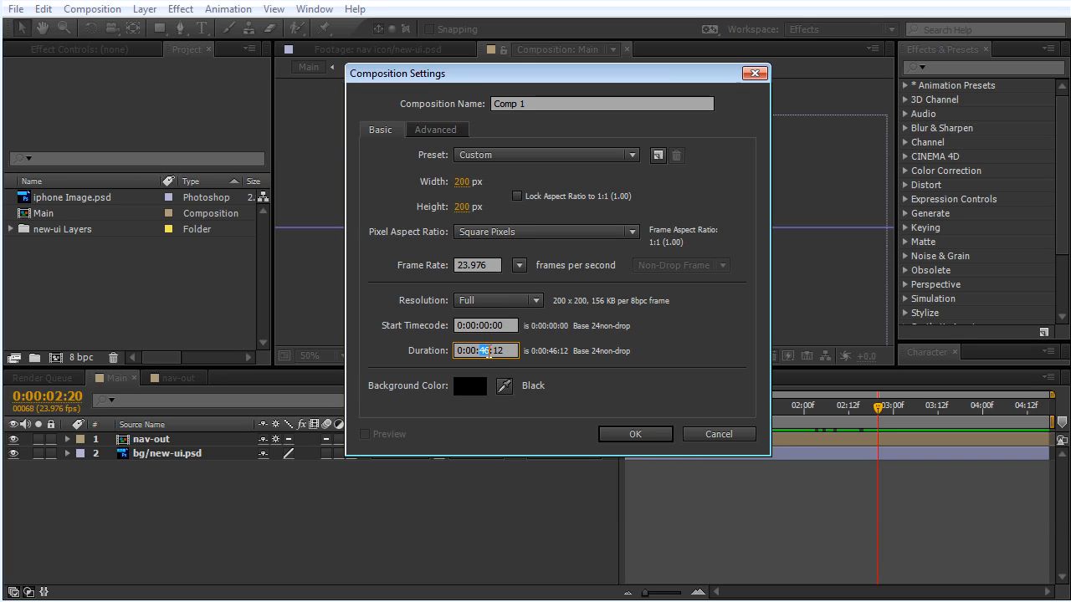
type("2")
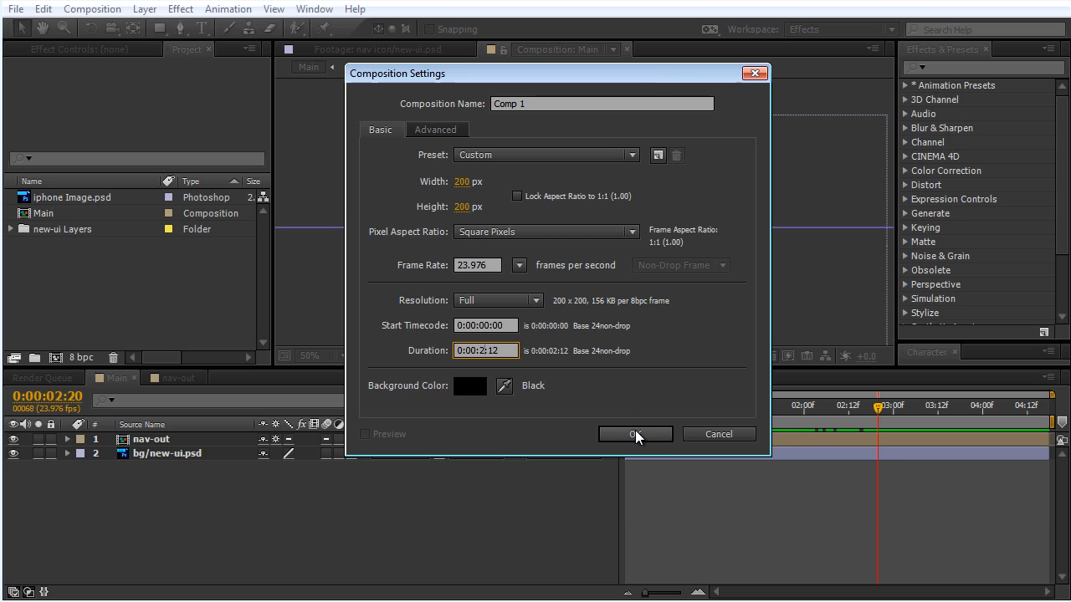
left_click(538, 104)
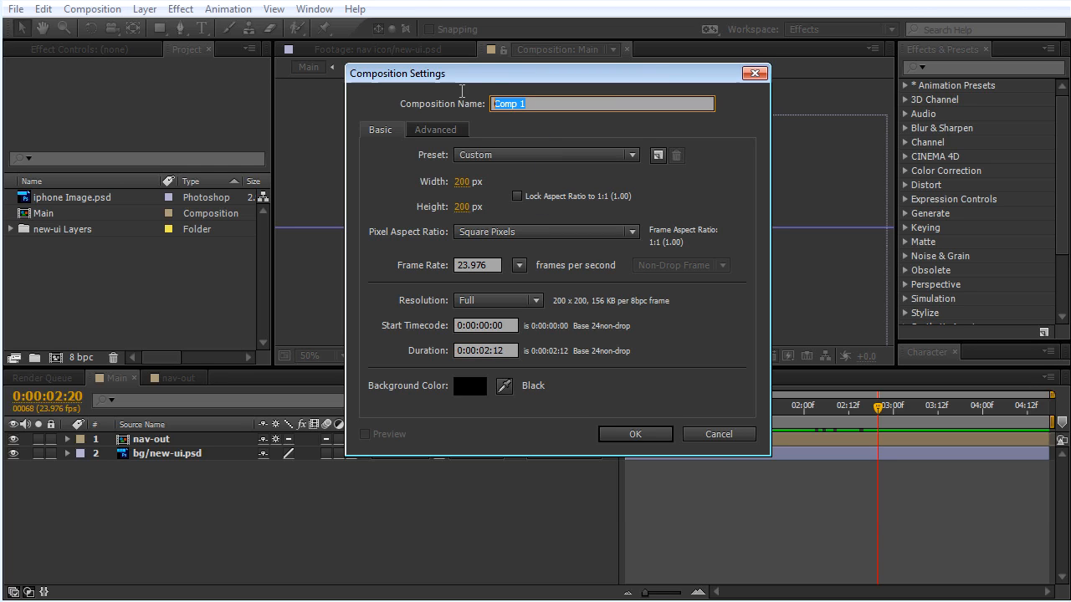
type("Tap")
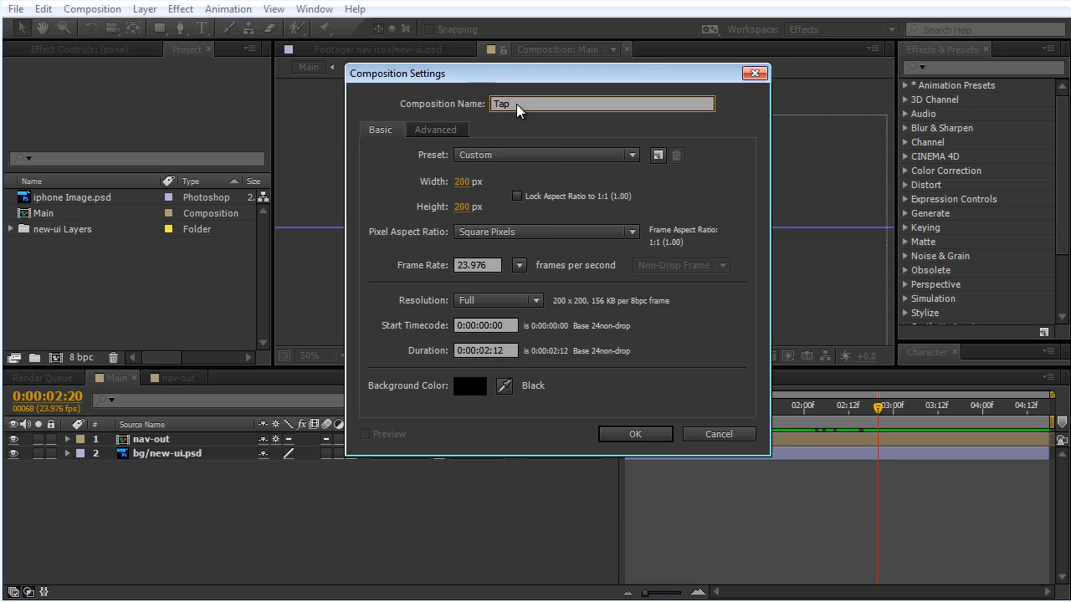
left_click(634, 435)
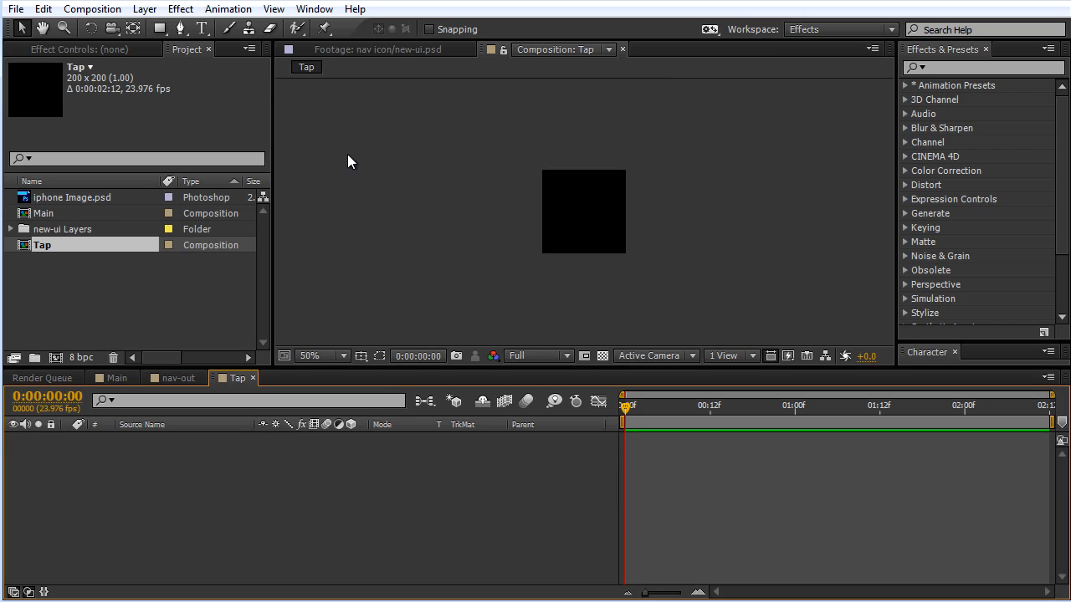
Step: Add a white 200 × 200 px solid layer to the Tap composition
left_click(152, 11)
mouse_move(255, 27)
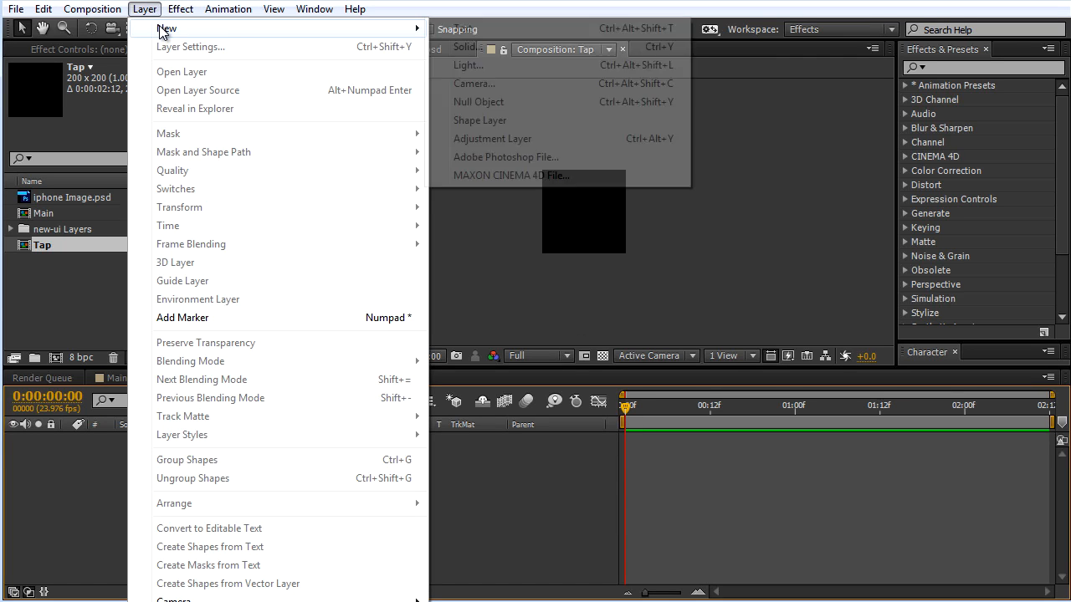
left_click(473, 47)
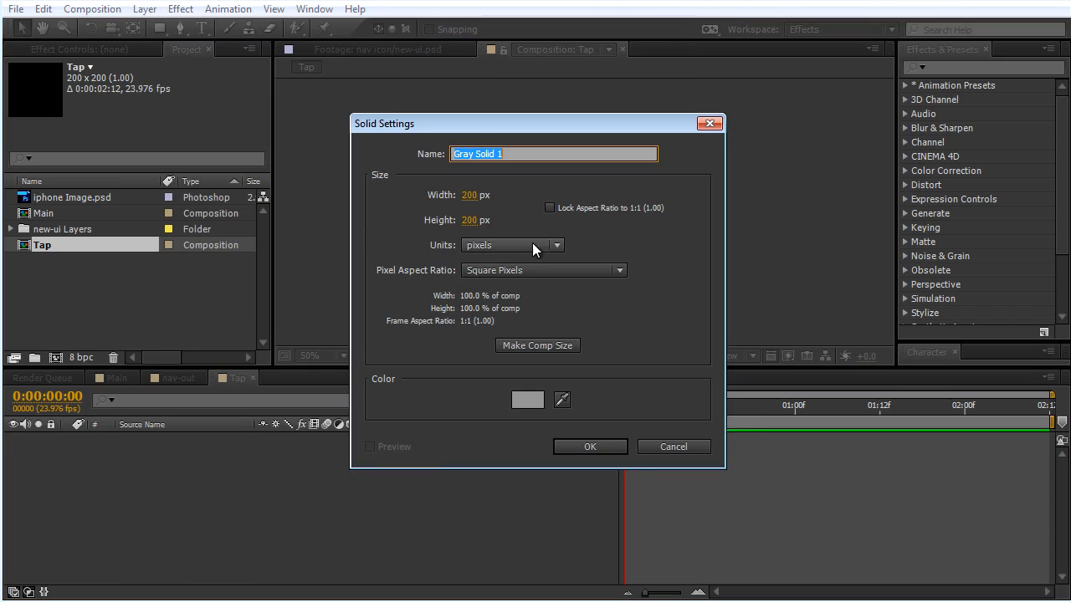
left_click(532, 403)
left_click_drag(96, 338, 0, 289)
left_click(386, 299)
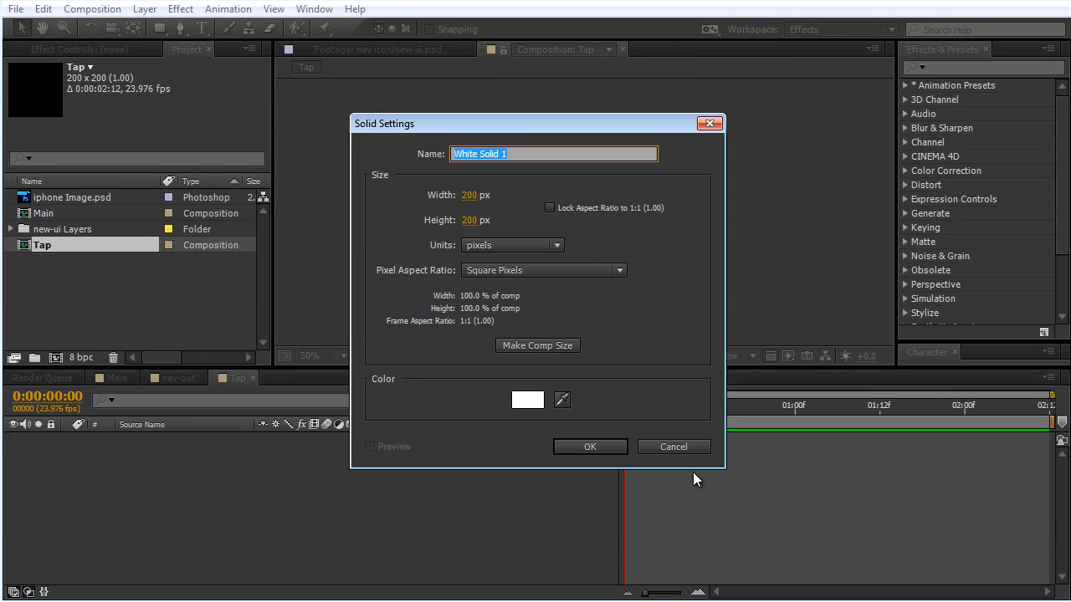
left_click(590, 447)
Step: Mask the white solid with an ellipse filling the whole layer and show the mask outline in the viewer
key("period")
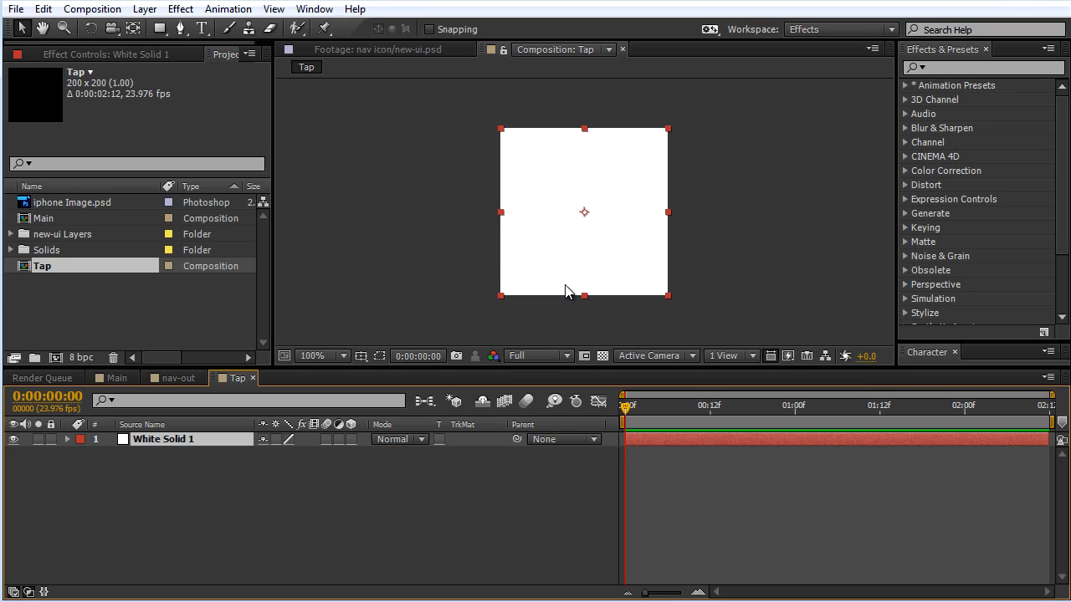
left_click_drag(161, 32, 210, 66)
double_click(158, 30)
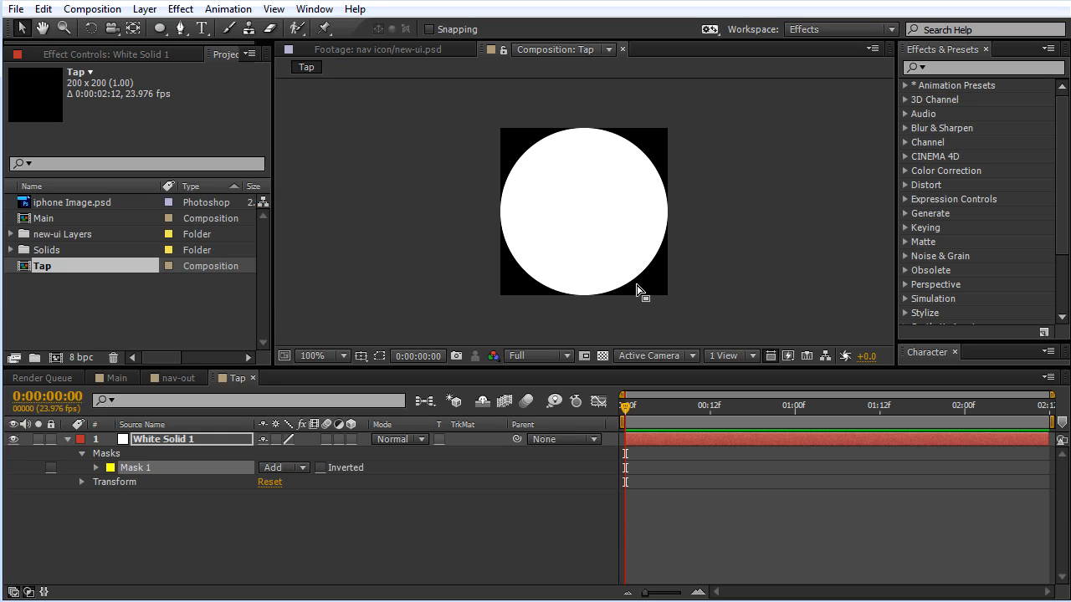
left_click(319, 389)
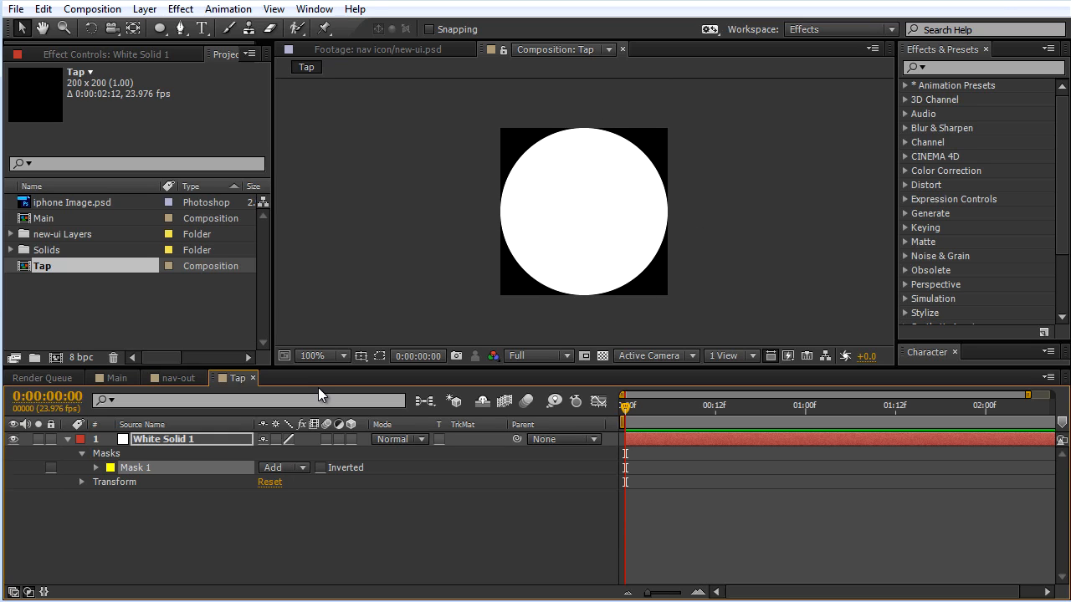
left_click(570, 221)
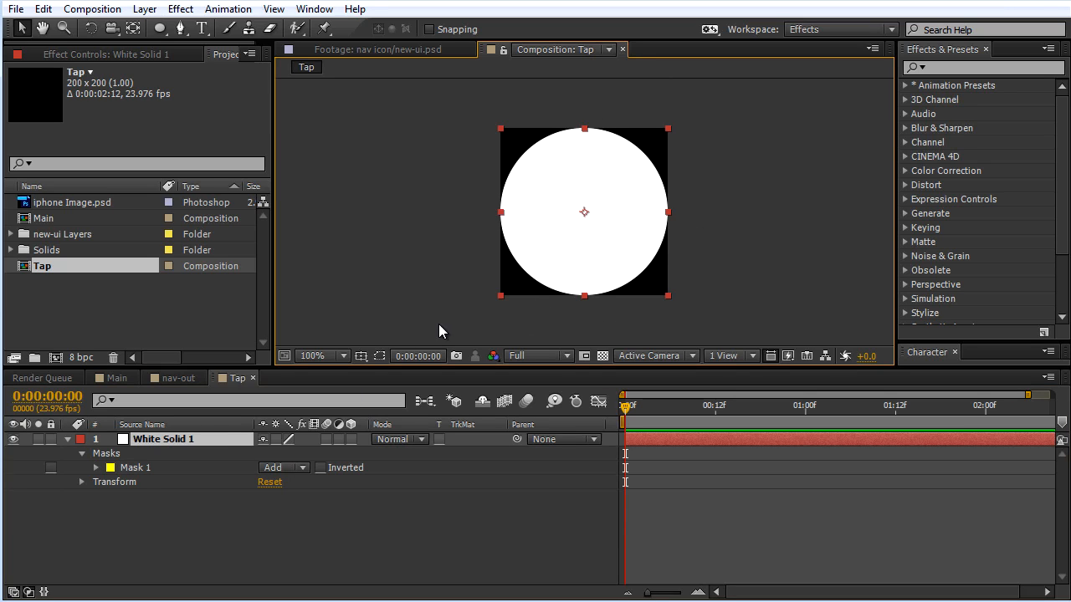
left_click(379, 356)
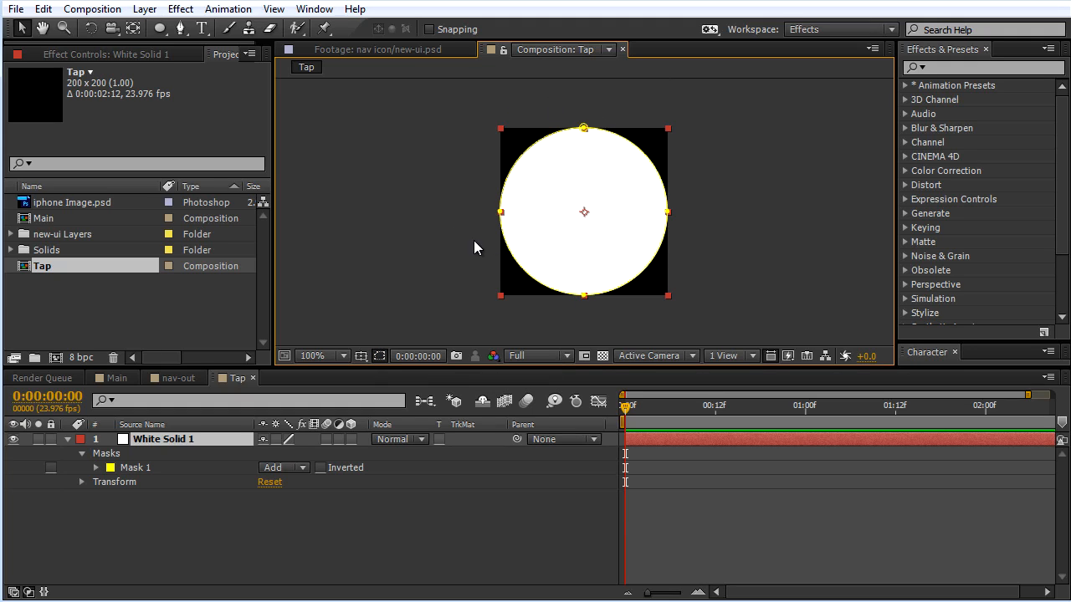
Step: Set Mask 1's Mask Expansion to -100 pixels and keyframe it at 0:00:00:00
left_click(96, 468)
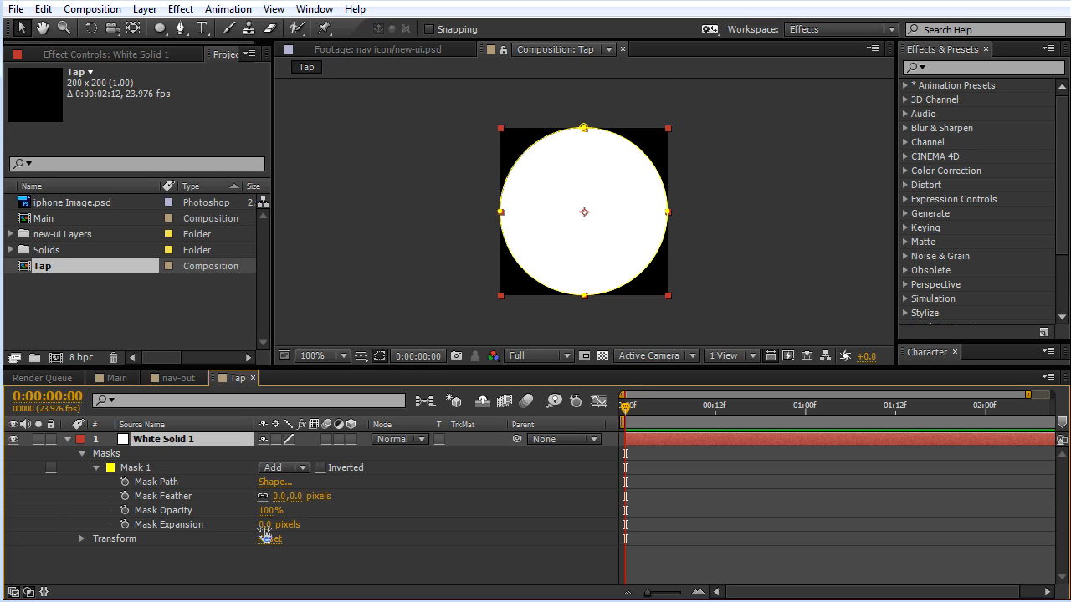
left_click_drag(266, 528, 207, 559)
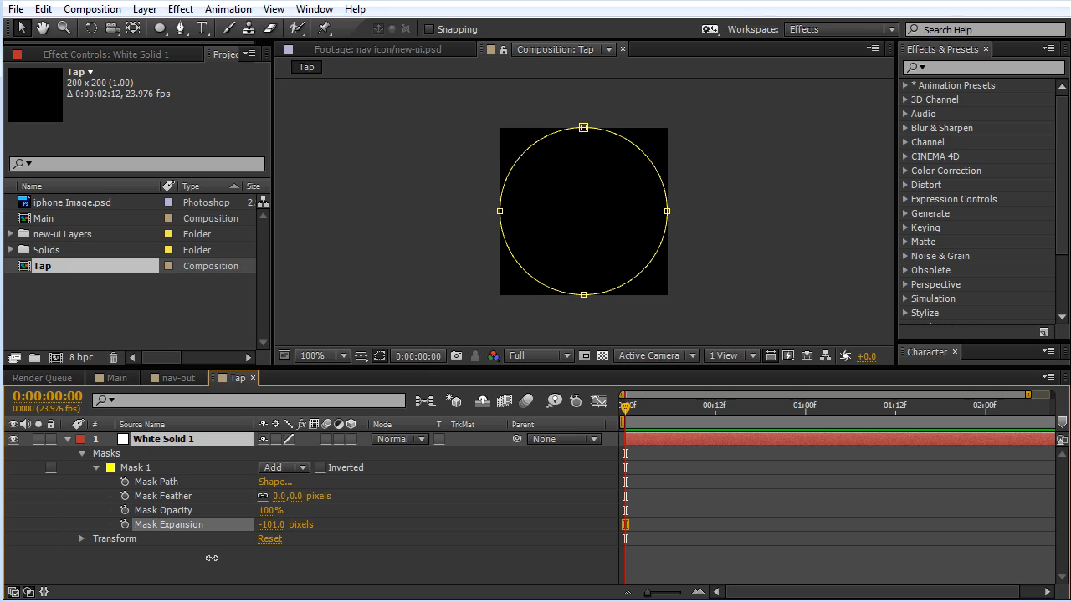
left_click(273, 525)
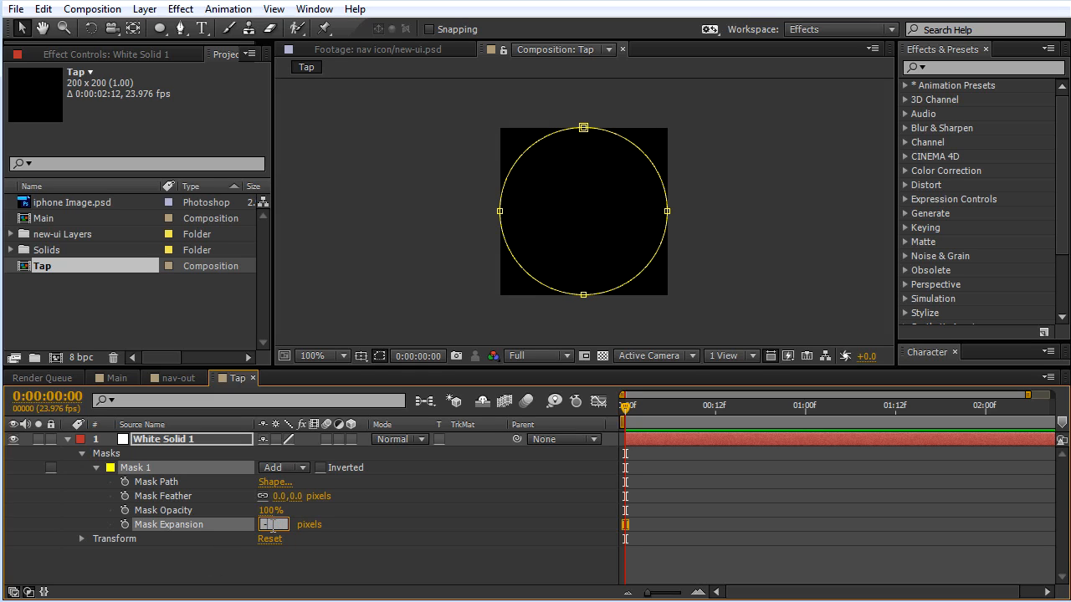
type("-100")
key("Return")
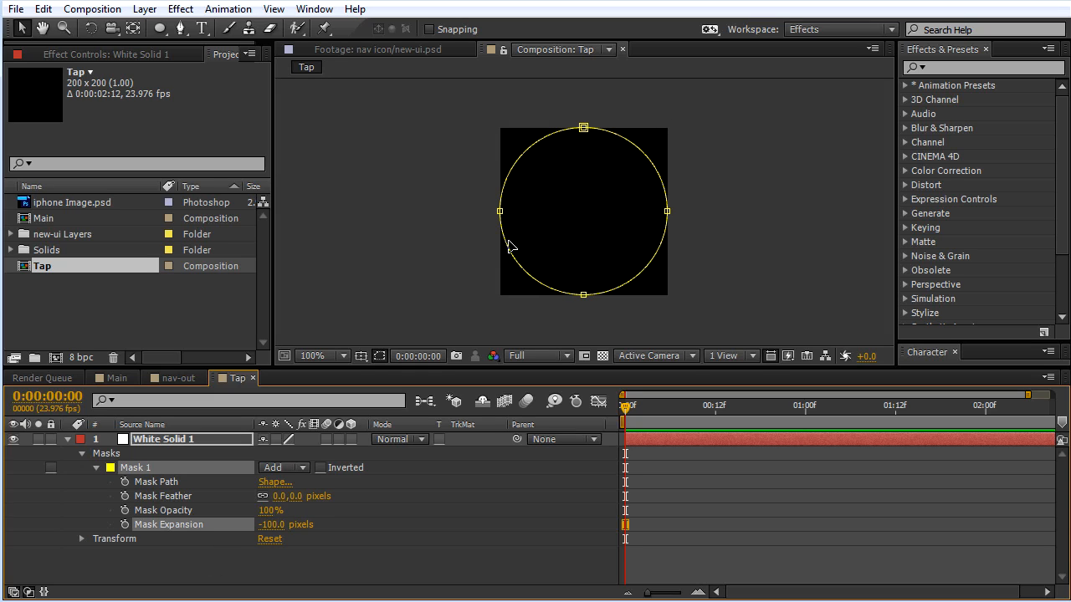
left_click(603, 356)
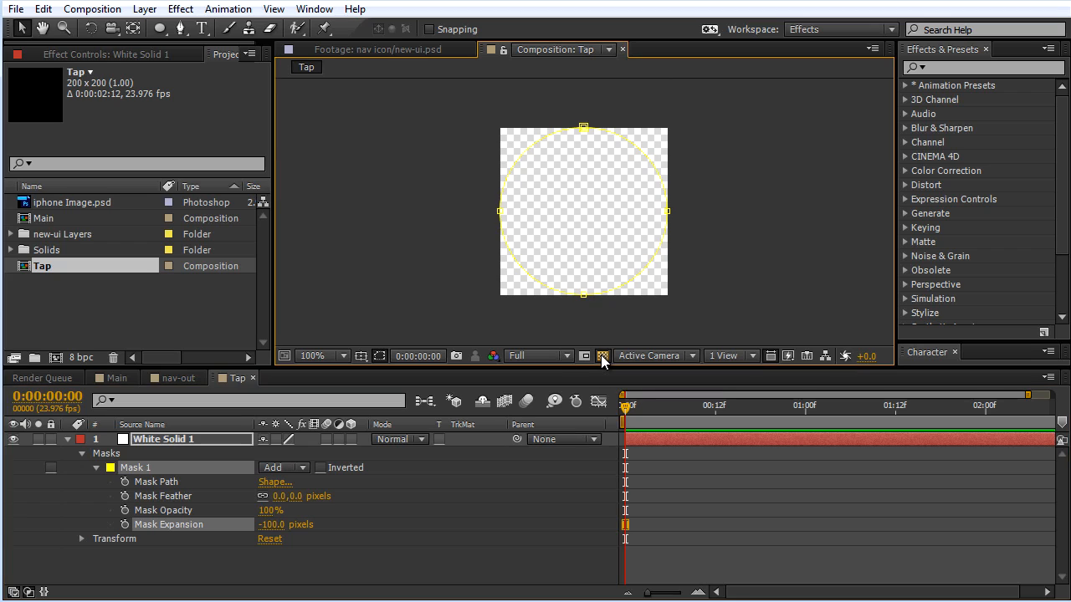
left_click(602, 356)
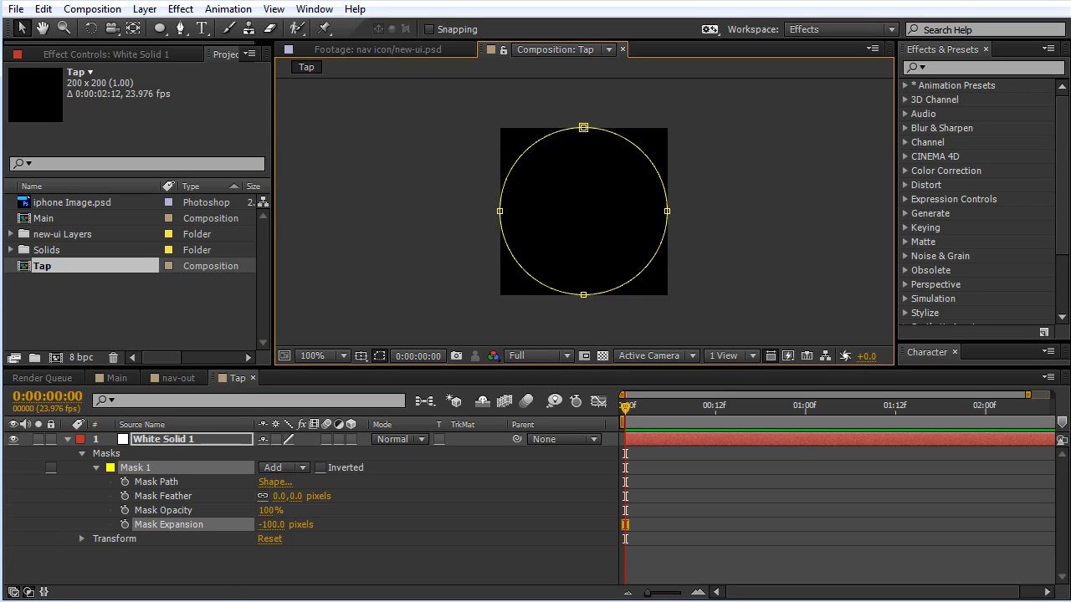
left_click(125, 525)
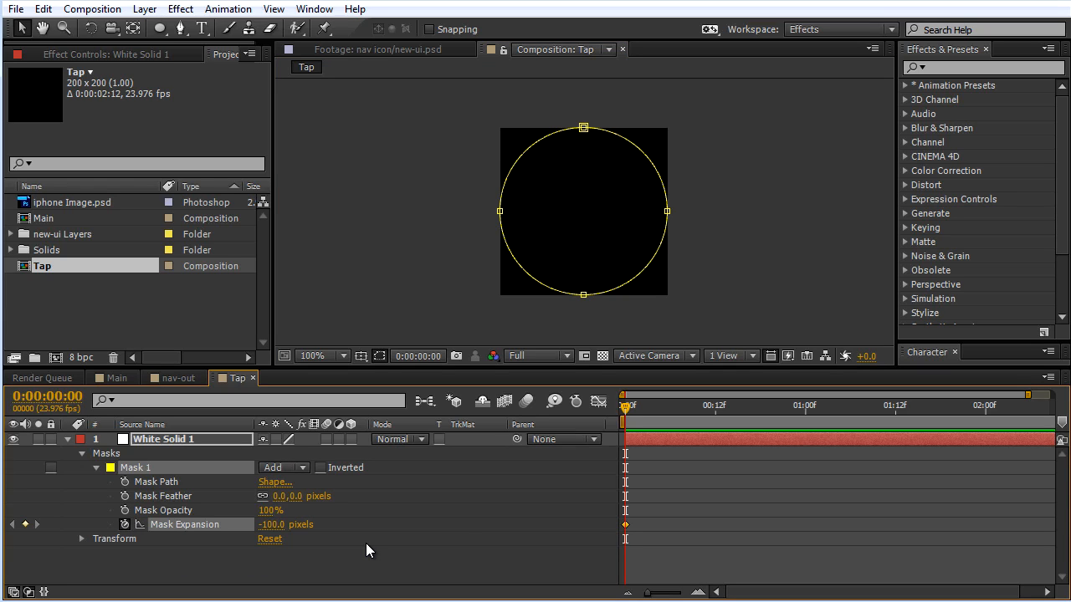
Step: Keyframe Mask 1's Mask Expansion at 0 pixels at 0:00:00:04
key("Page_Down")
key("Page_Down")
key("Page_Down")
key("Page_Down")
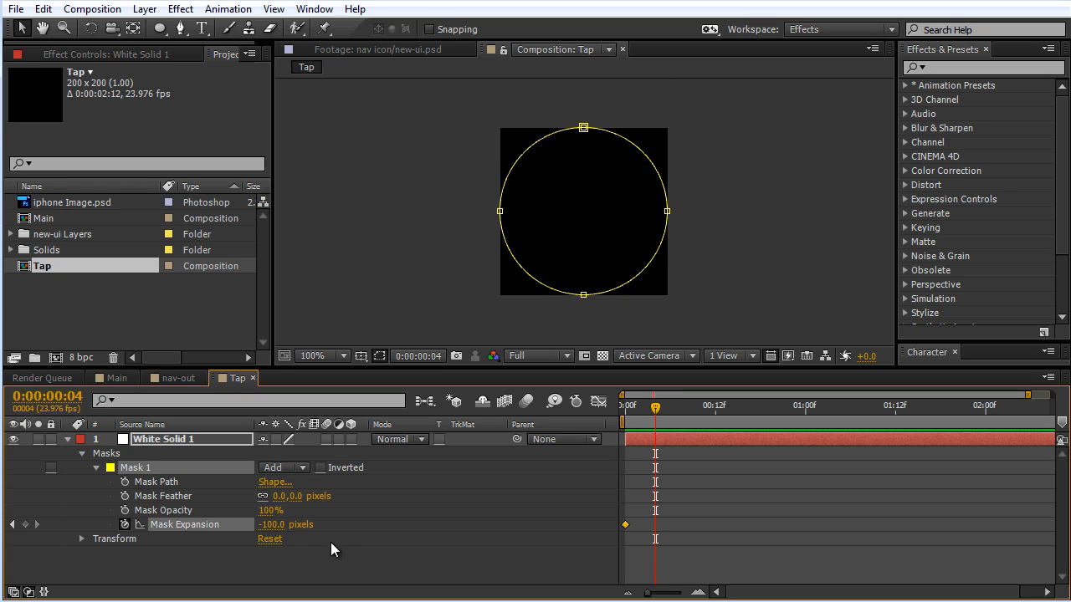
left_click(270, 525)
type("100")
key("Return")
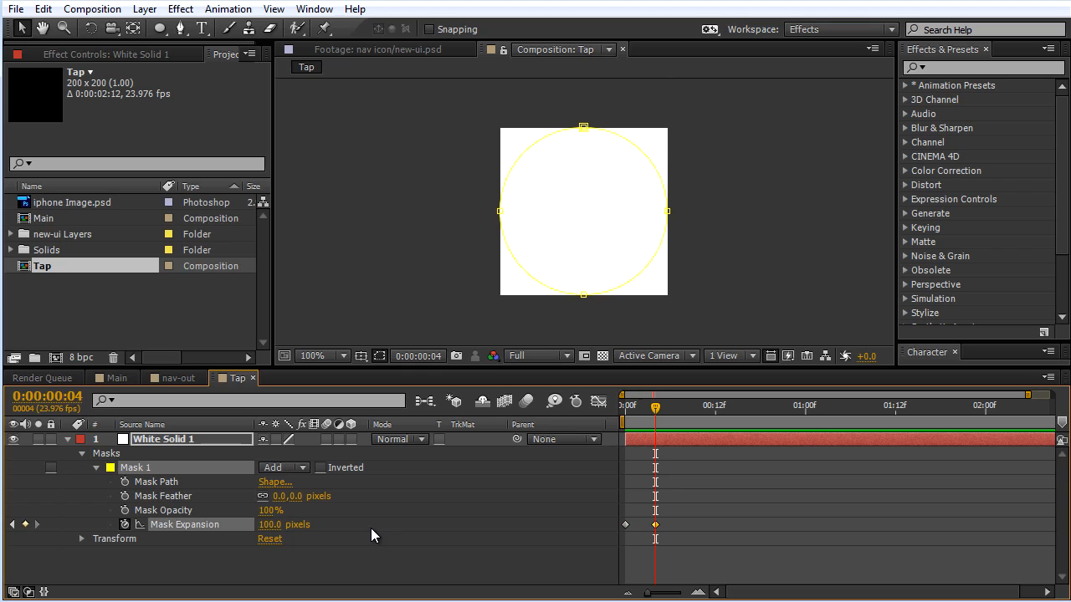
left_click(270, 526)
type("0")
key("Return")
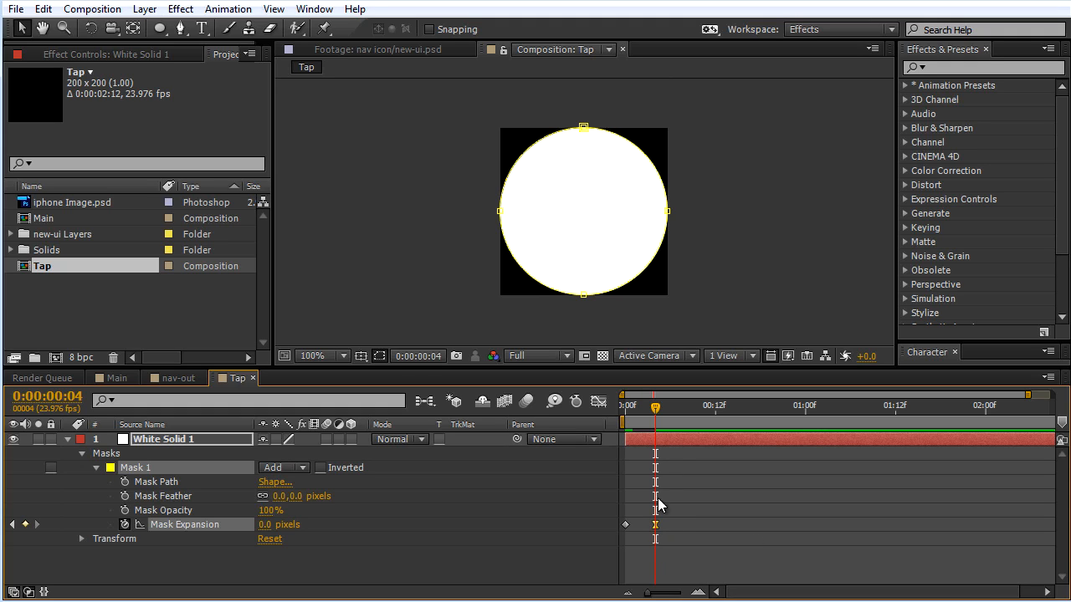
Step: Duplicate Mask 1 and set the copy's mask mode to Subtract
left_click(140, 470)
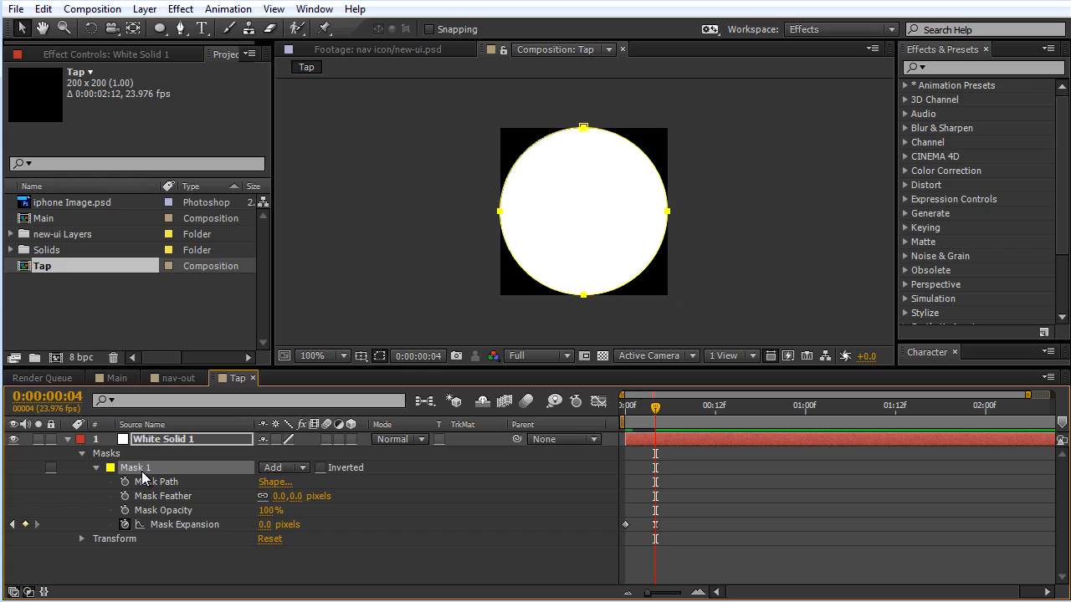
key("ctrl+d")
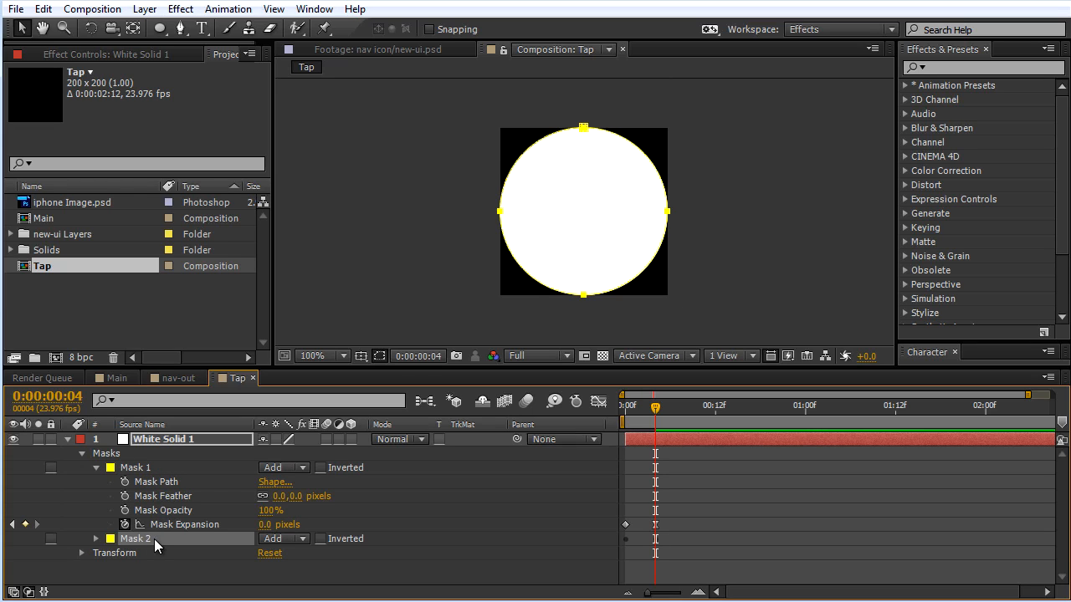
left_click(96, 540)
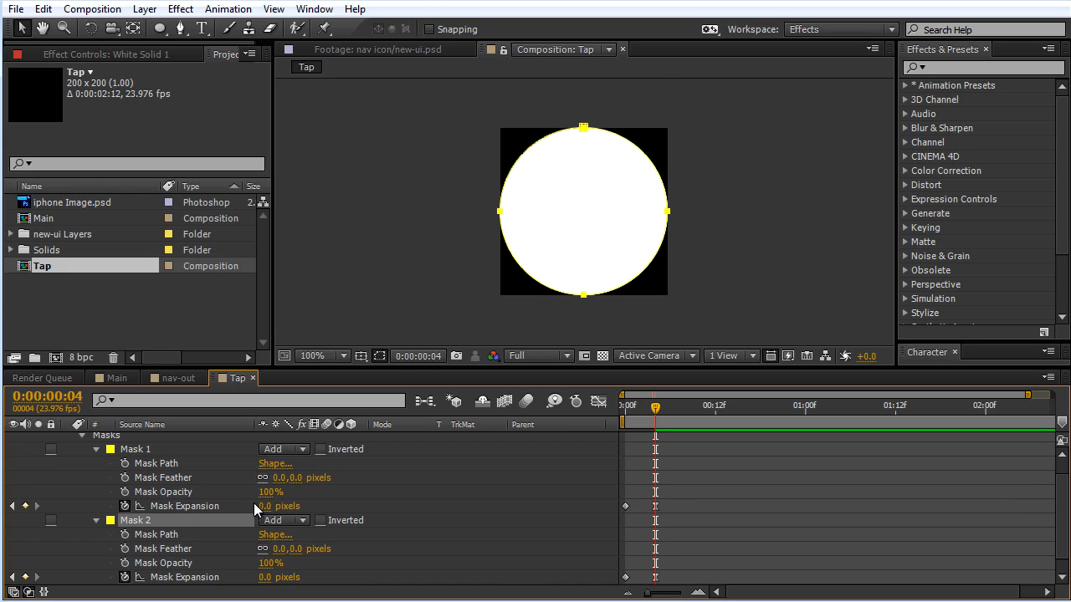
left_click(302, 521)
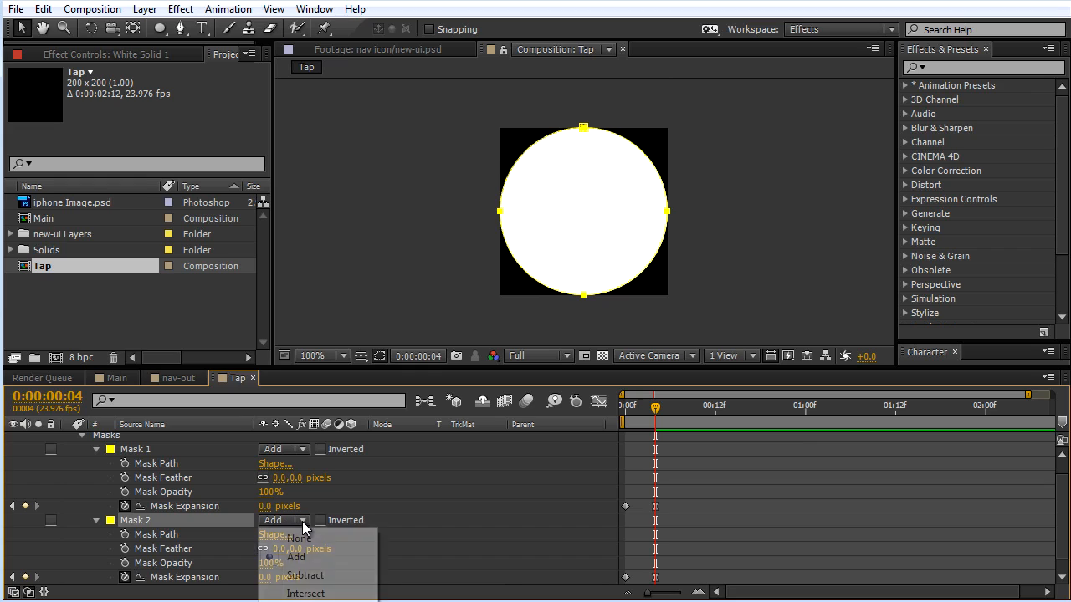
left_click(308, 576)
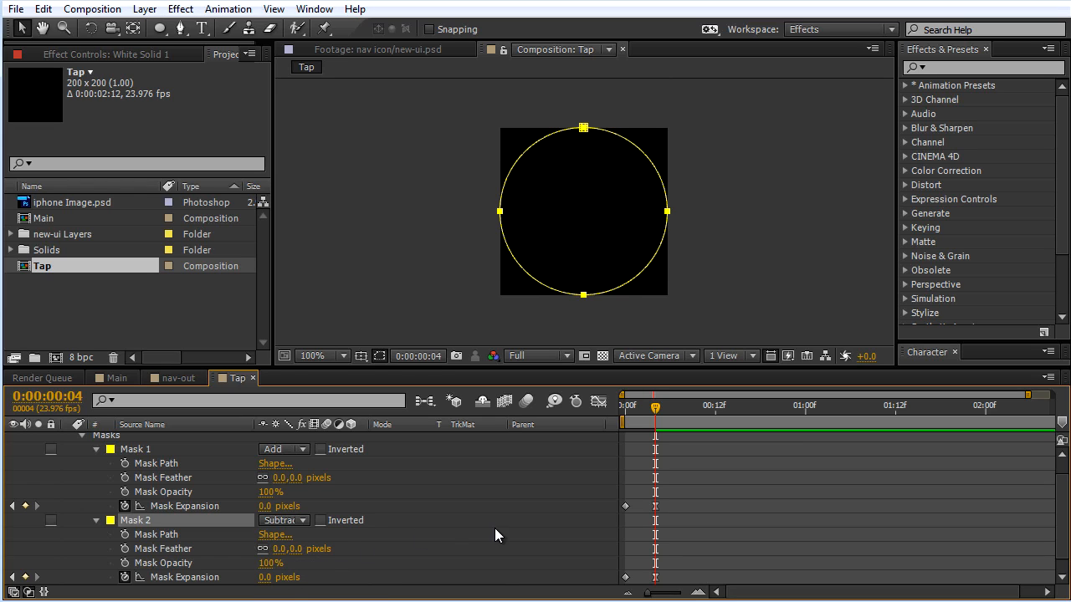
Step: Replace Mask 2's copied Mask Expansion keyframes with a single -100 pixels keyframe at 0:00:00:04
scroll(444, 531, "down", 1)
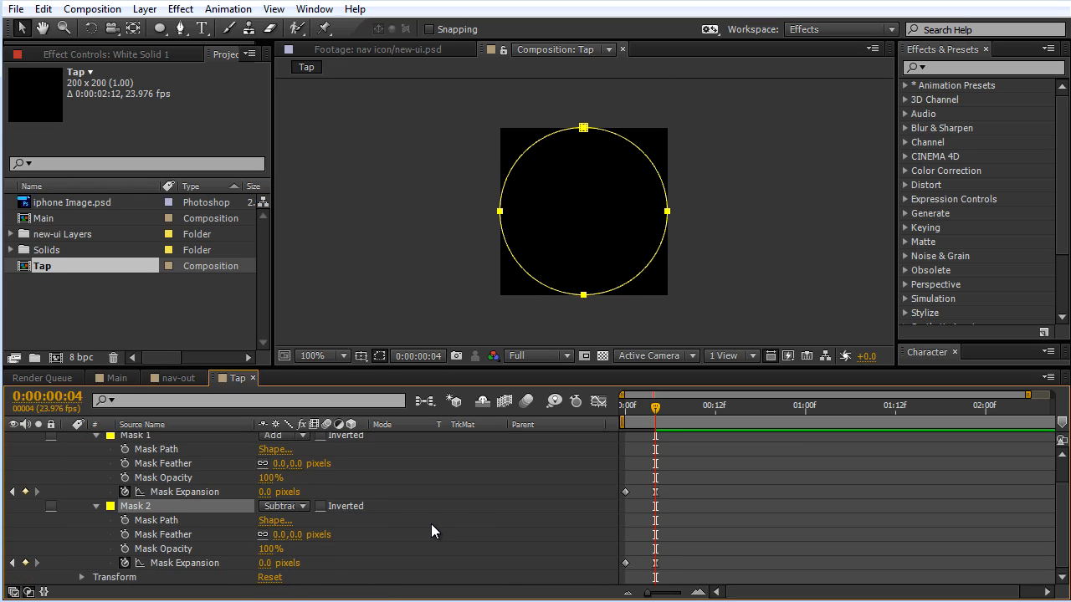
left_click_drag(267, 563, 184, 566)
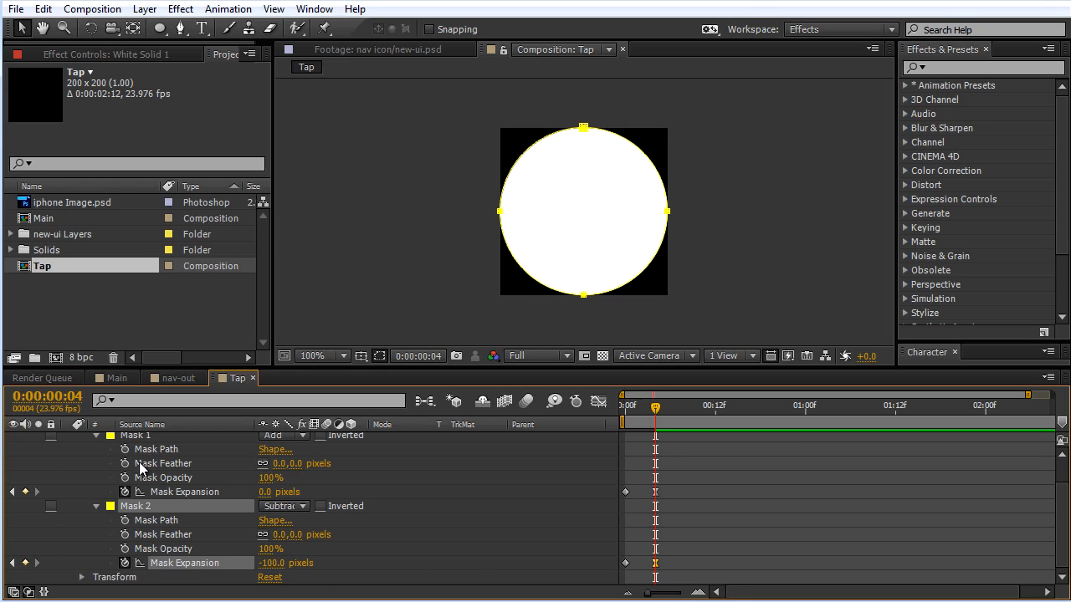
left_click(126, 563)
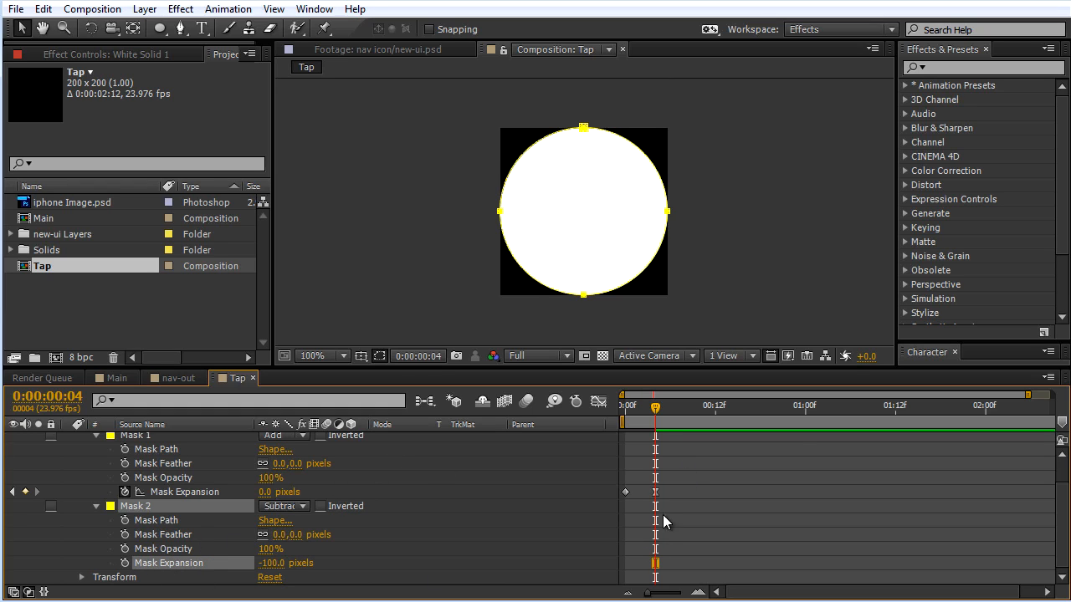
mouse_move(657, 410)
left_mouse_down()
mouse_move(625, 410)
mouse_move(655, 415)
left_mouse_up()
left_click(124, 563)
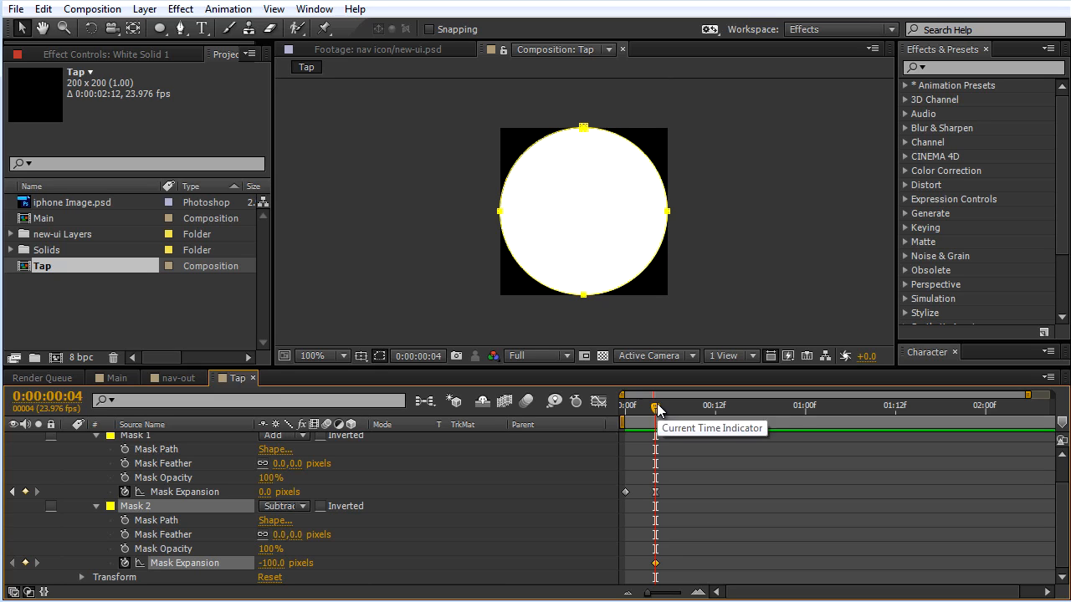
Step: Keyframe Mask 2's Mask Expansion at 0 pixels at 0:00:00:08
left_click_drag(666, 408, 686, 408)
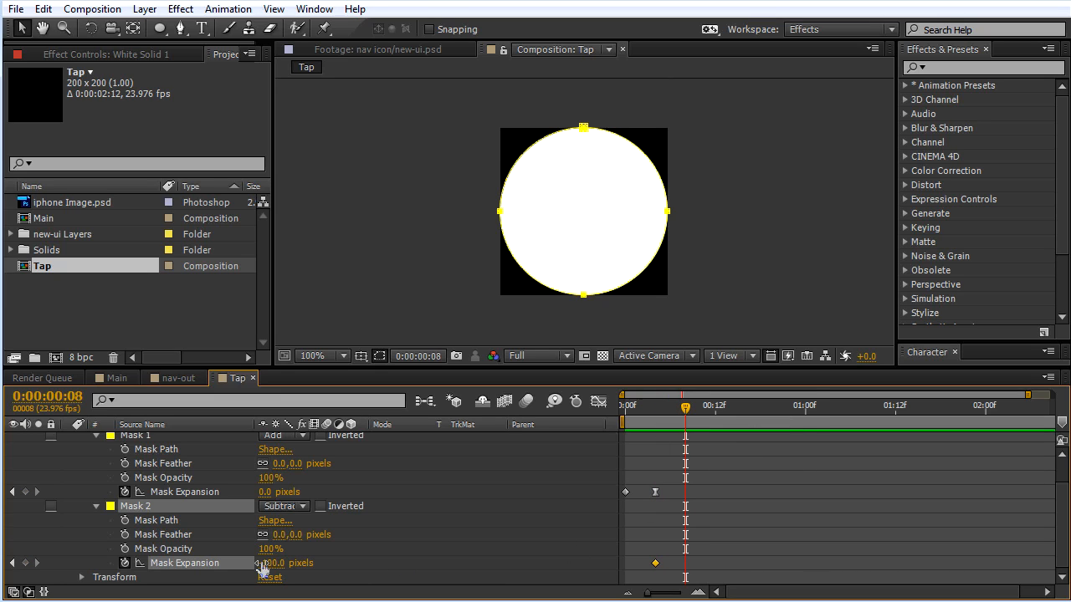
left_click(270, 564)
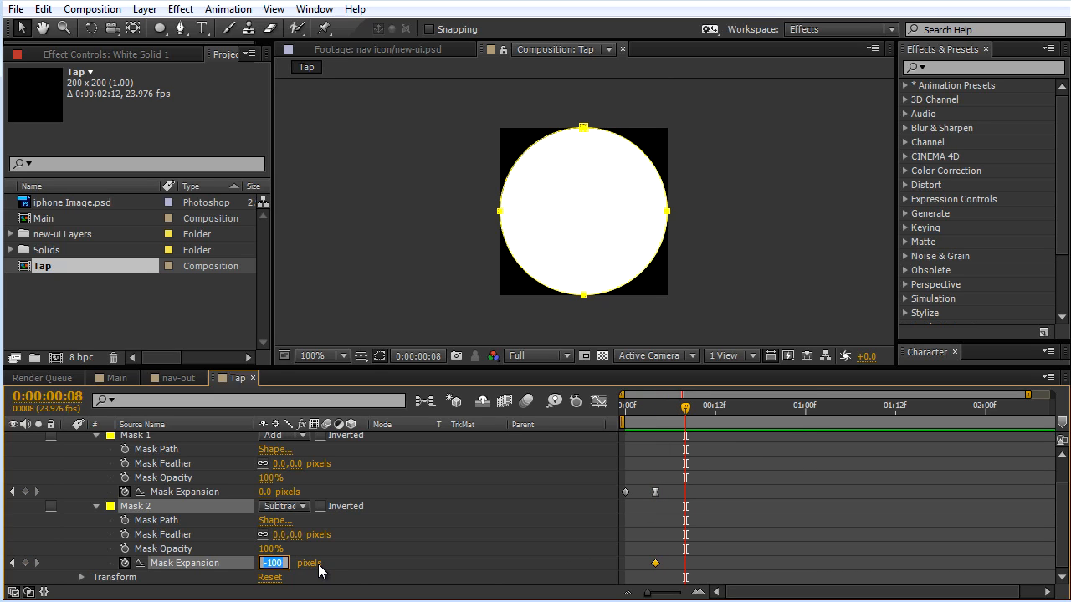
key("Return")
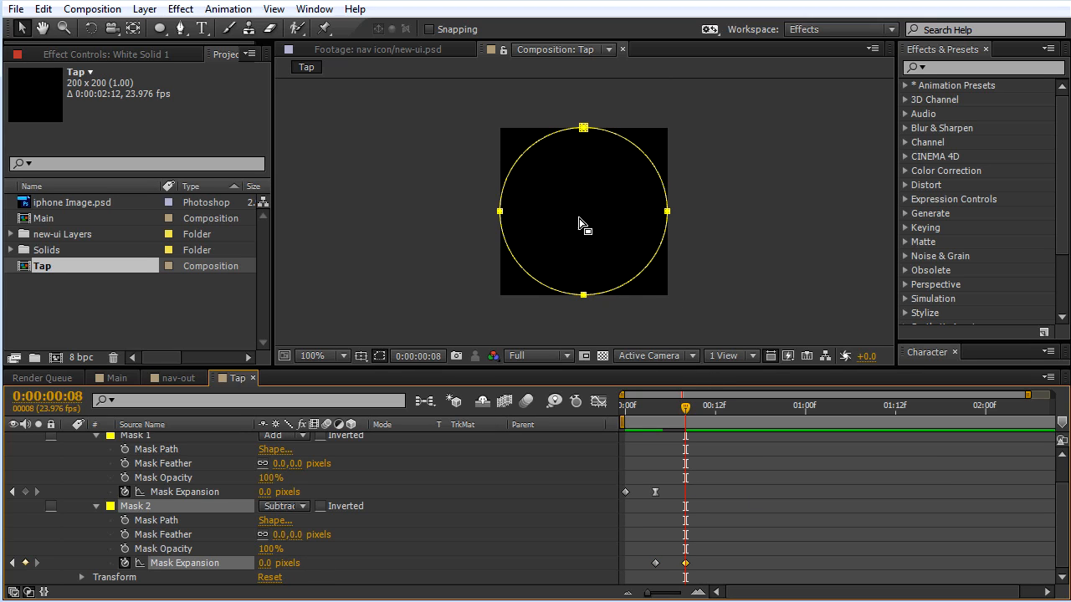
Step: Ease into Mask 2's last Mask Expansion keyframe by lengthening its incoming handle back to about 0:00:00:04 in the value graph
left_click_drag(686, 408, 688, 572)
left_click(685, 564)
left_click(599, 403)
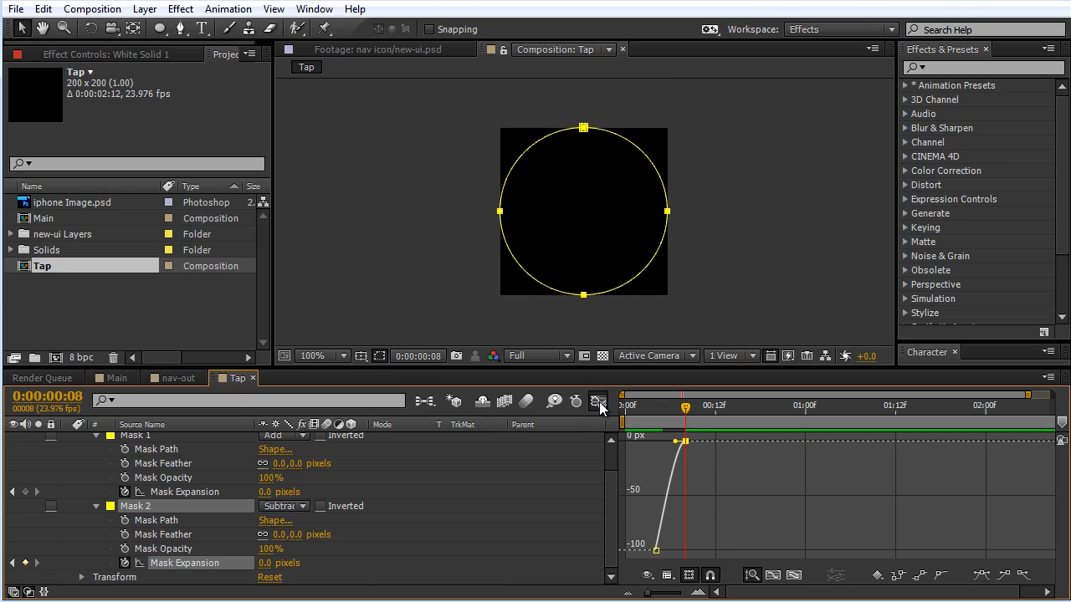
left_click_drag(677, 444, 617, 441)
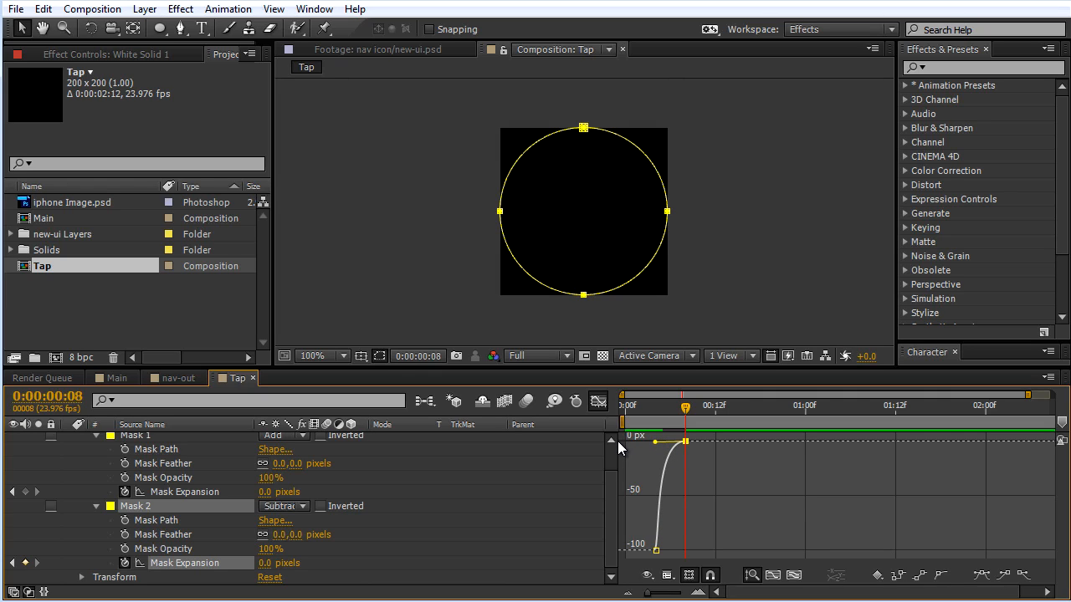
left_click(600, 404)
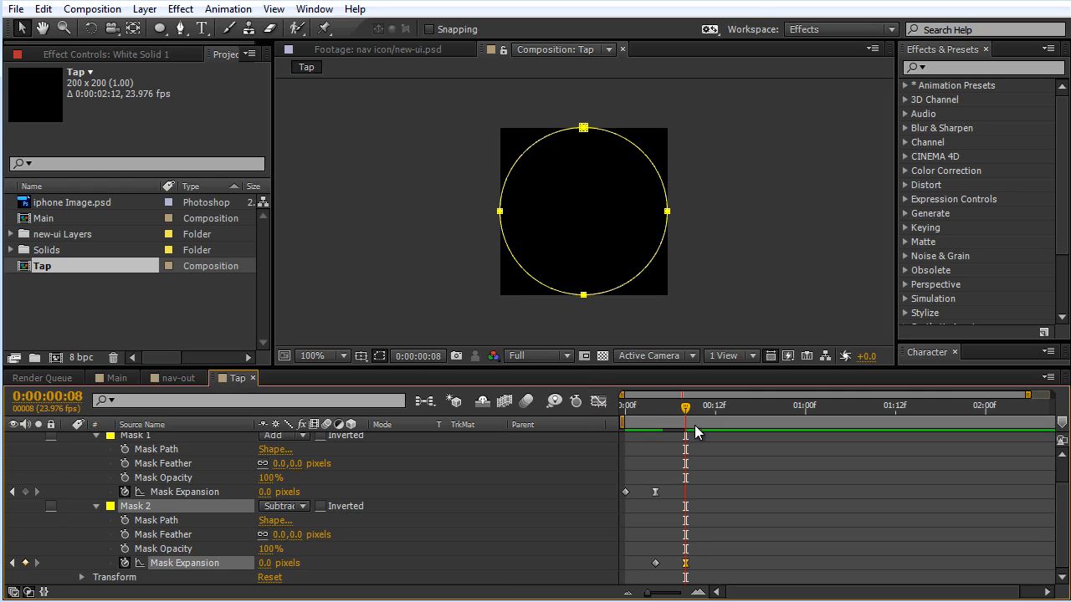
Step: Hide the mask outlines and preview the Tap ring animation from the start
left_click_drag(686, 409, 605, 410)
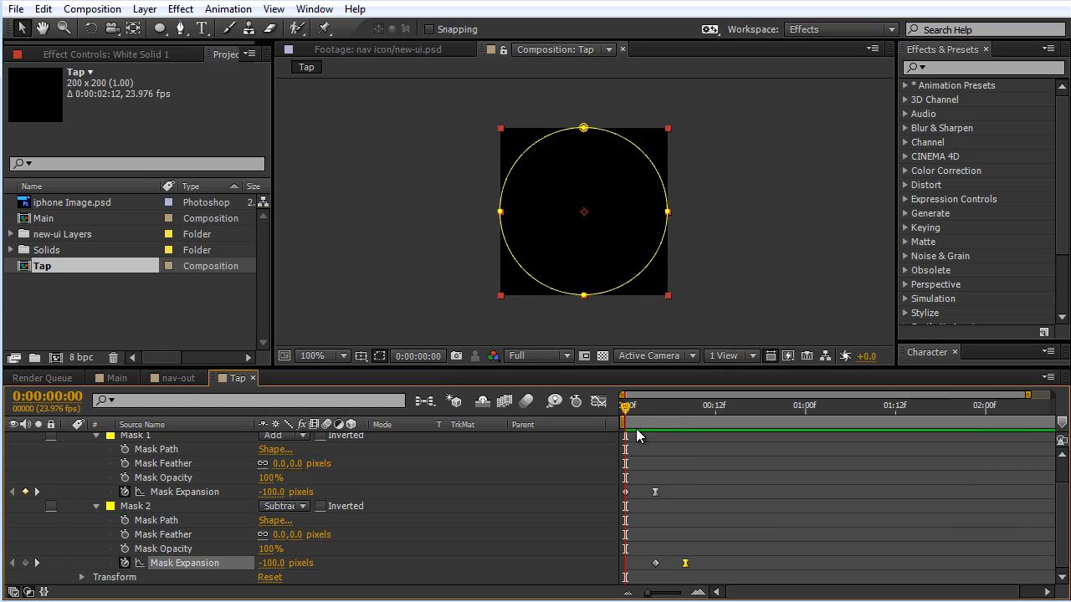
left_click(380, 357)
key("period")
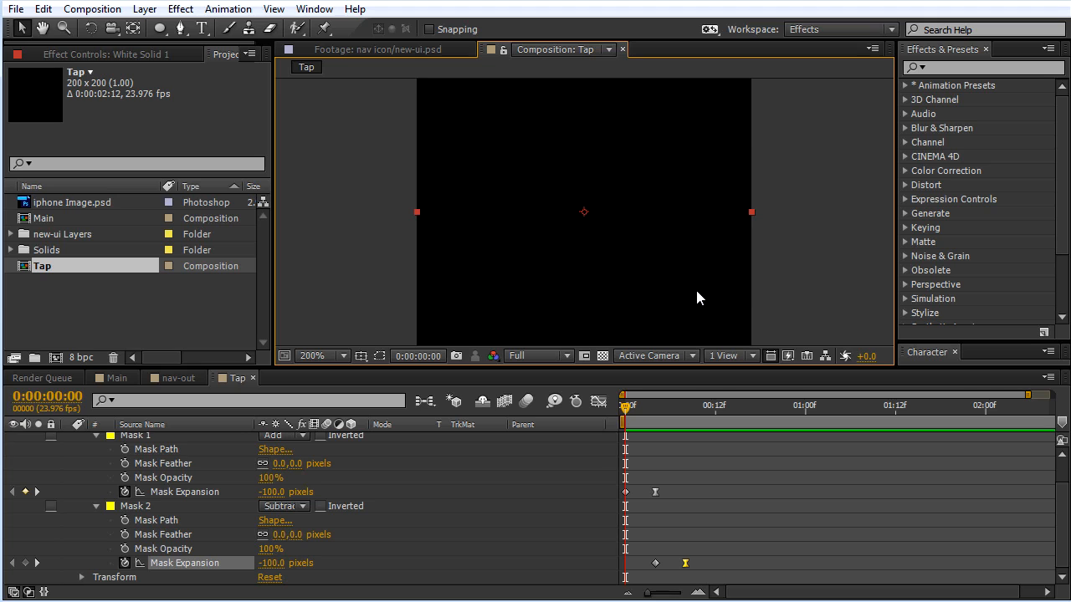
key("space")
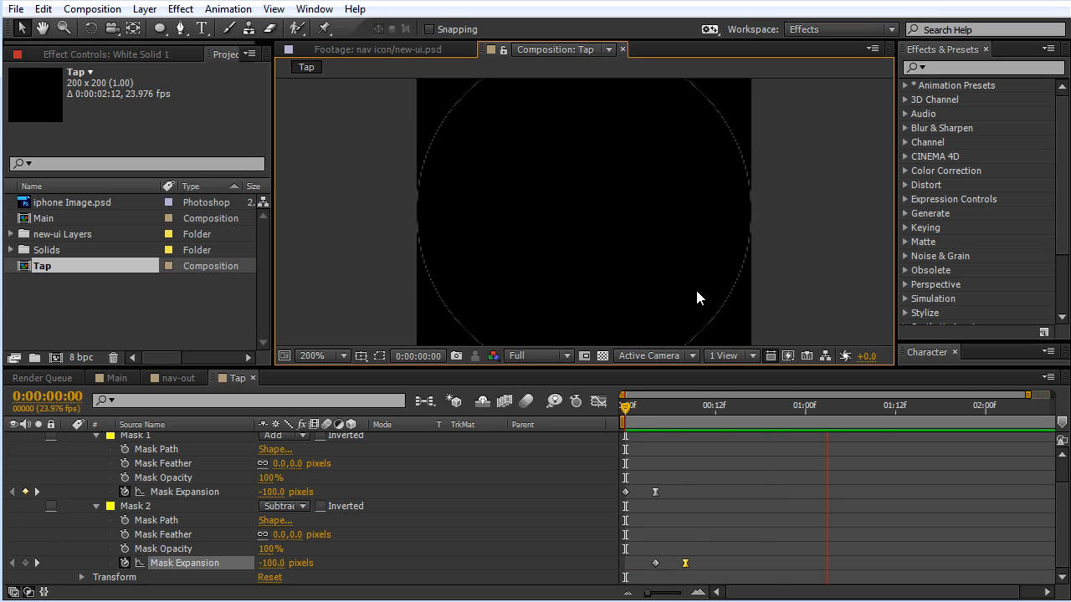
key("space")
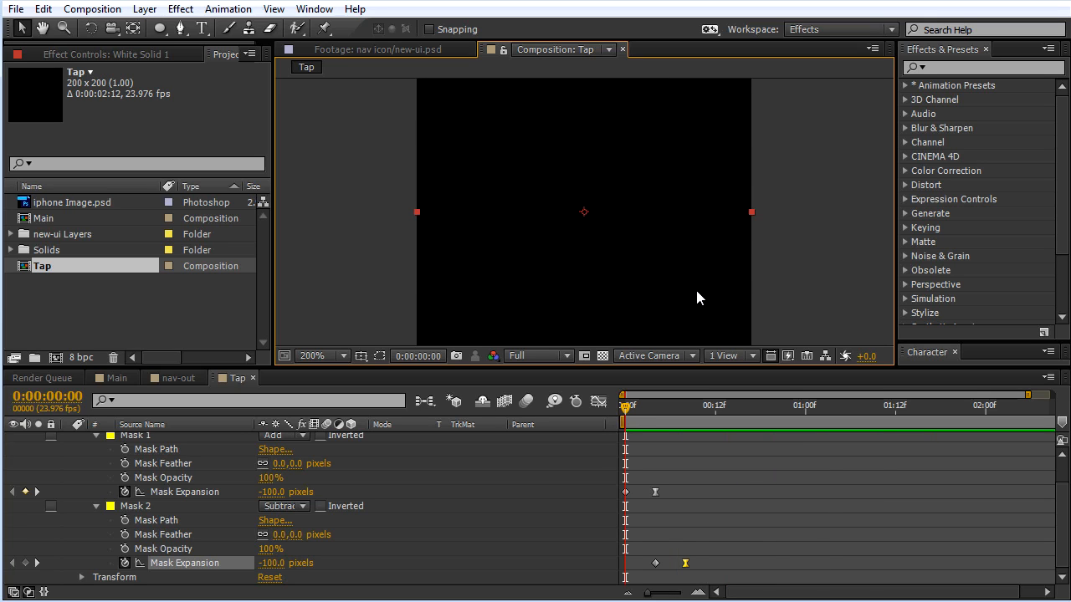
key("space")
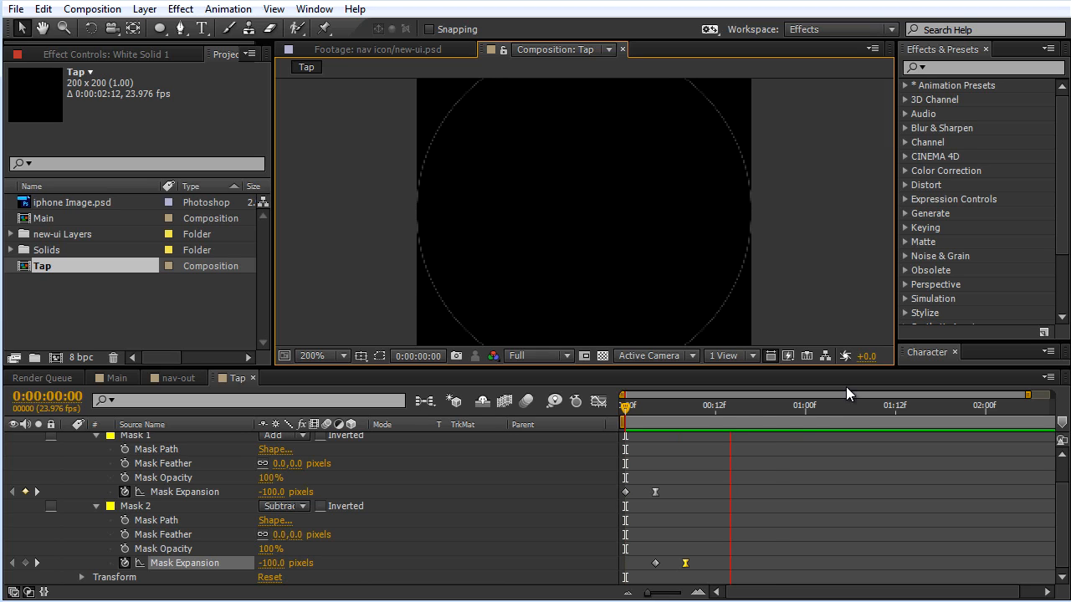
key("space")
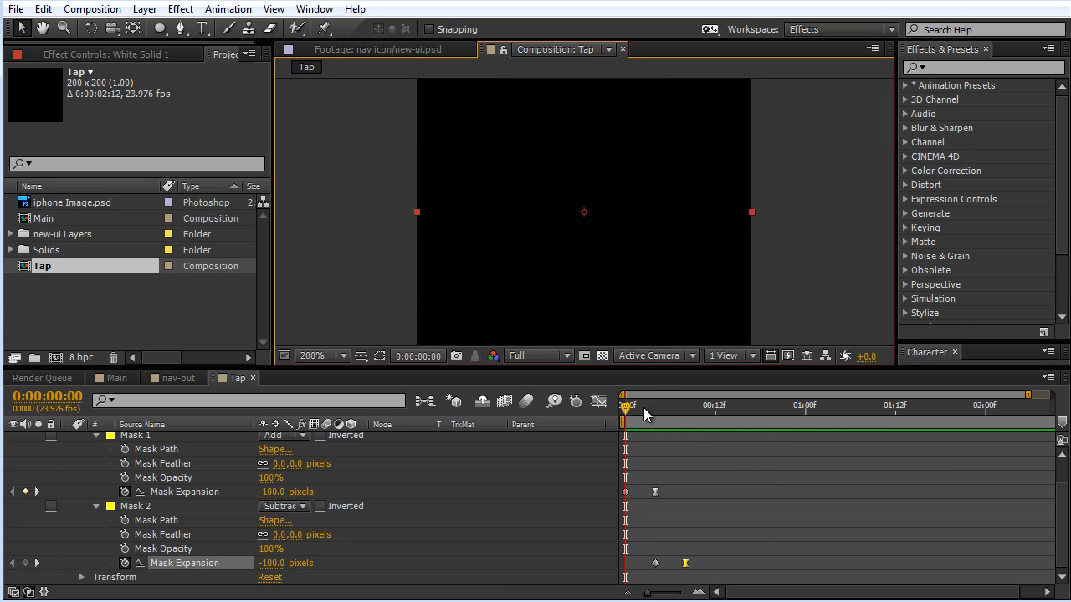
Step: Set Mask 2's Mask Expansion keyframe at 0:00:00:08 to 2 pixels and check the ring at 0:00:00:05
left_click_drag(627, 412, 686, 550)
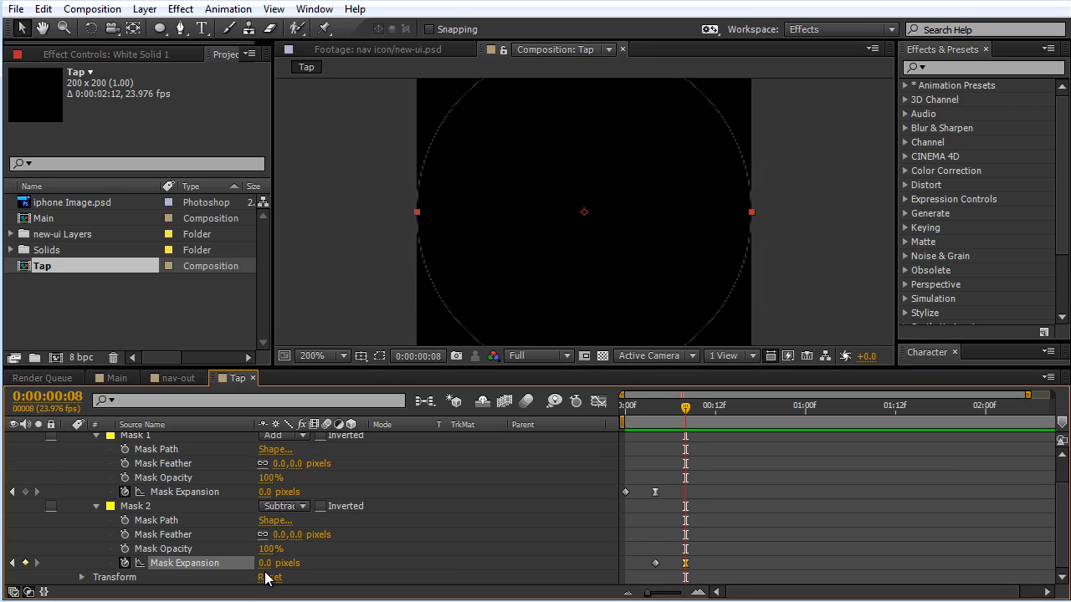
left_click(265, 564)
type("2")
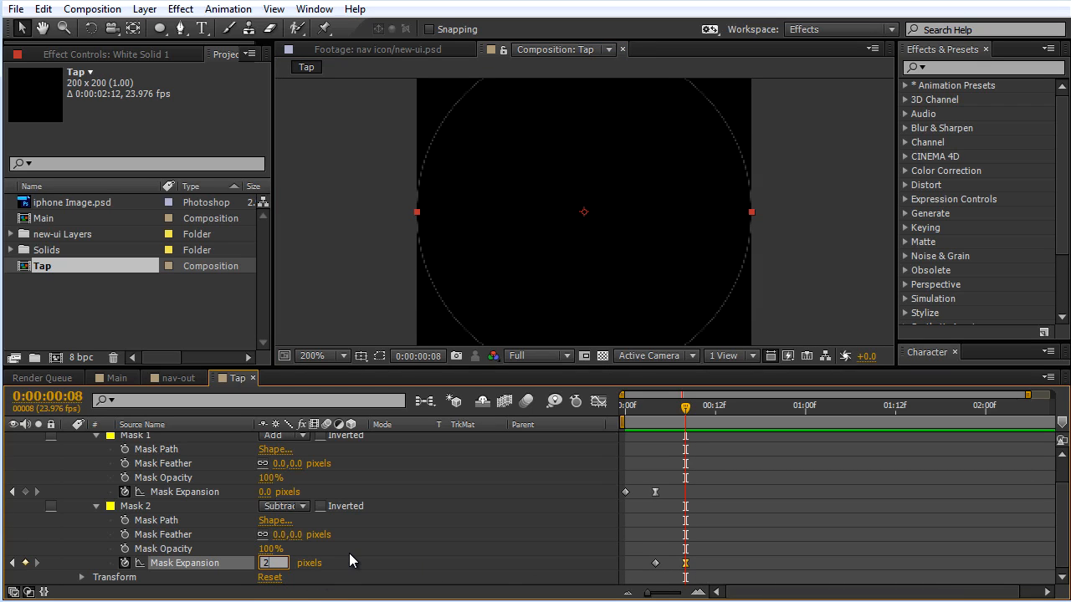
key("Return")
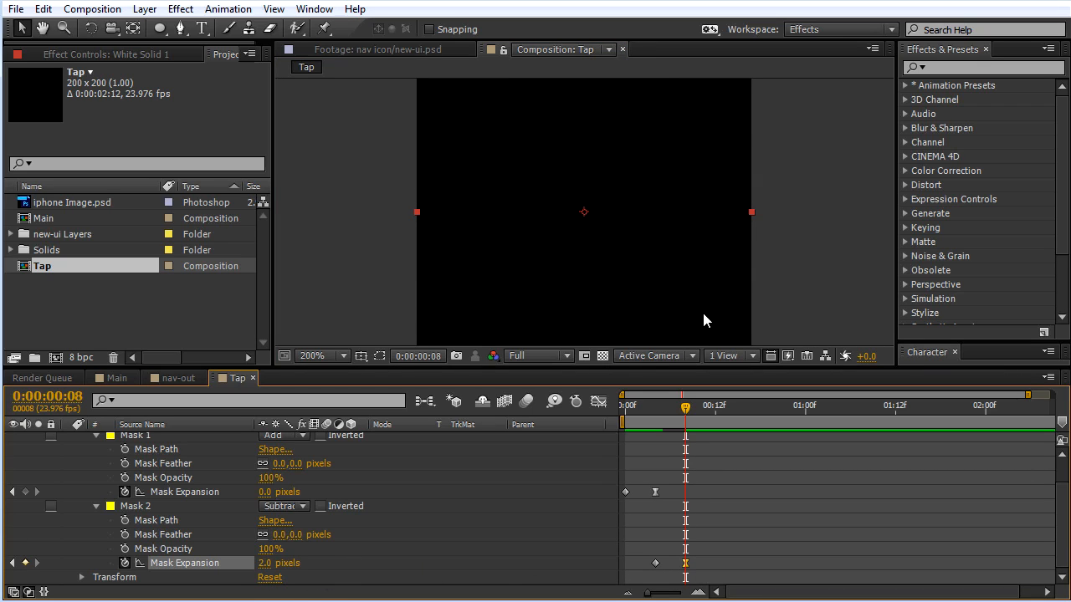
left_click(602, 355)
left_click(604, 358)
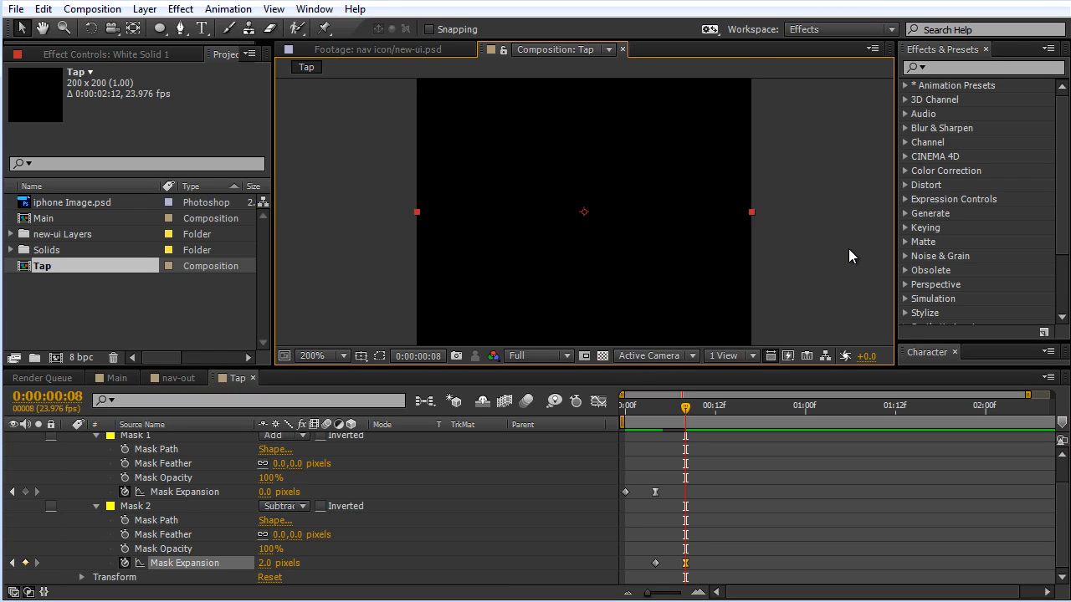
scroll(849, 249, "down", 2)
mouse_move(673, 408)
left_mouse_down()
mouse_move(621, 408)
mouse_move(686, 409)
mouse_move(663, 413)
left_mouse_up()
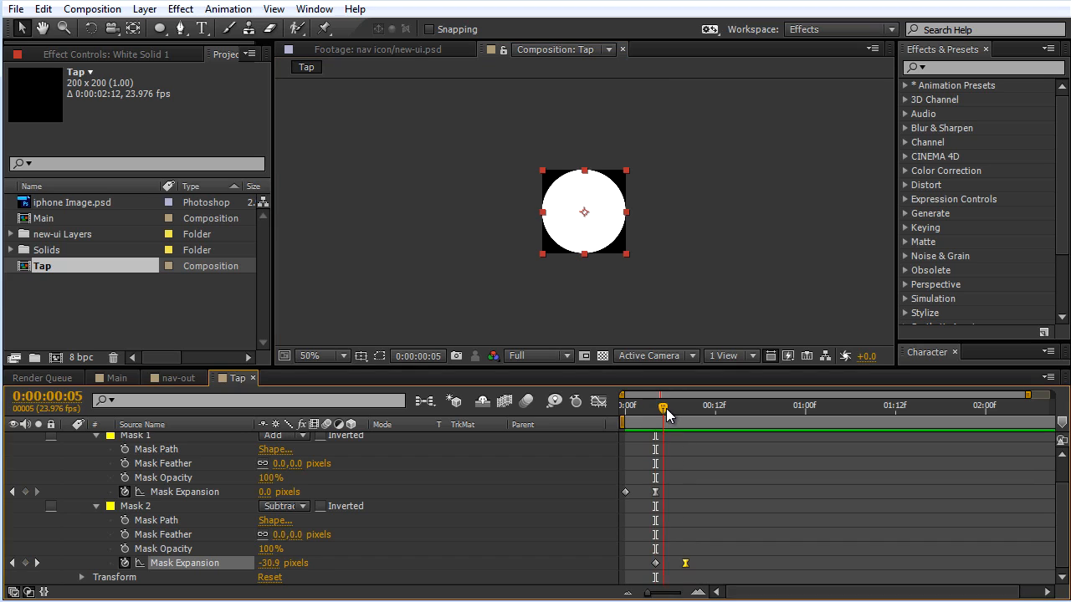
Step: Collapse the White Solid 1 layer and enable motion blur for both the layer and the Tap composition
scroll(119, 482, "up", 2)
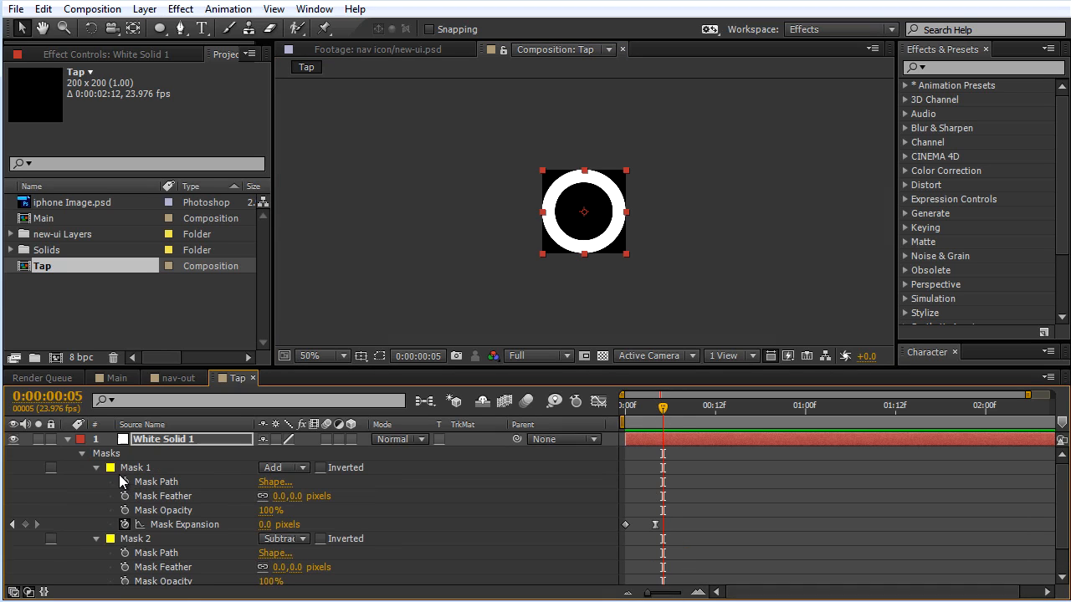
left_click(67, 440)
left_click(325, 439)
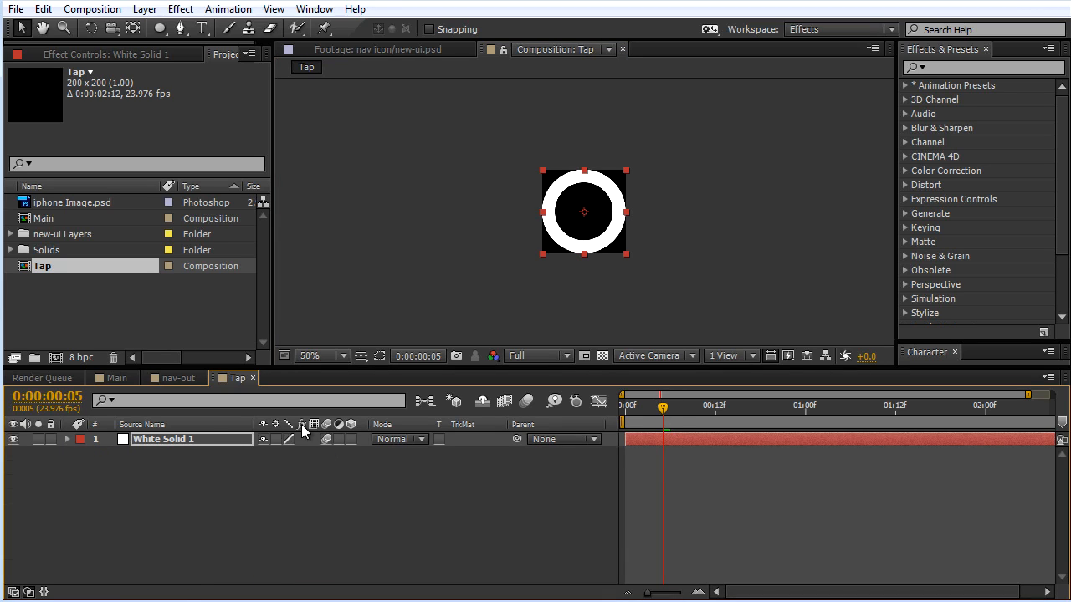
left_click(526, 400)
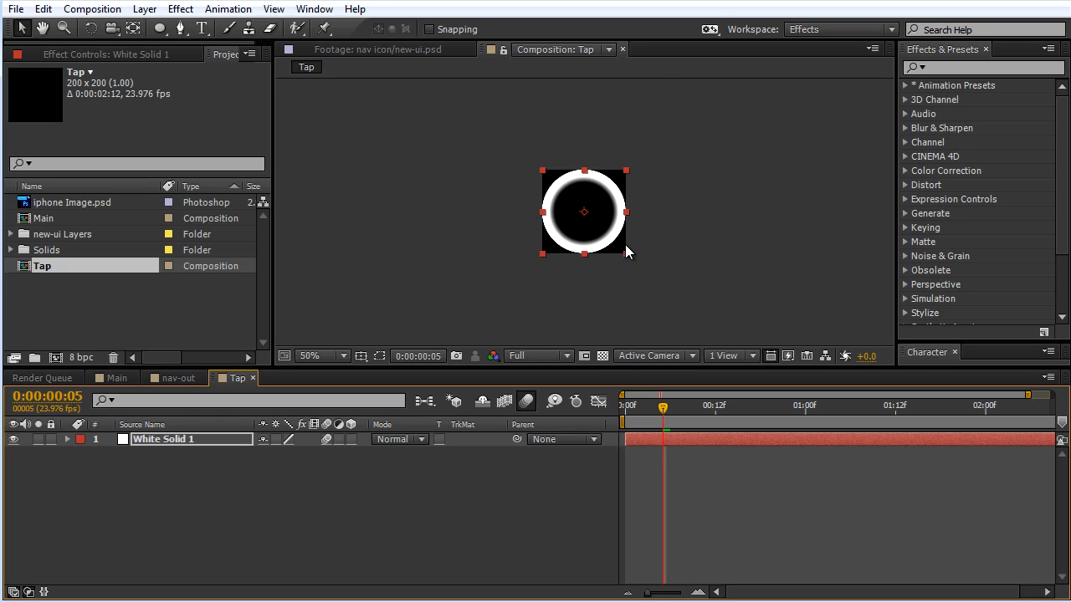
Step: Preview the Tap ring animation enlarged with motion blur
key("period")
key("period")
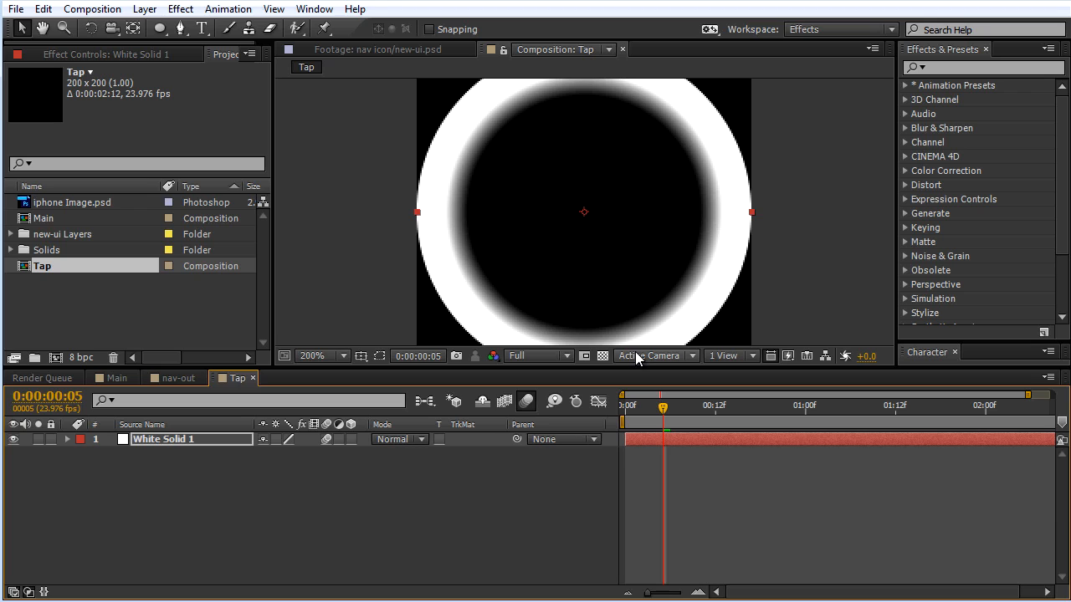
key("KP_0")
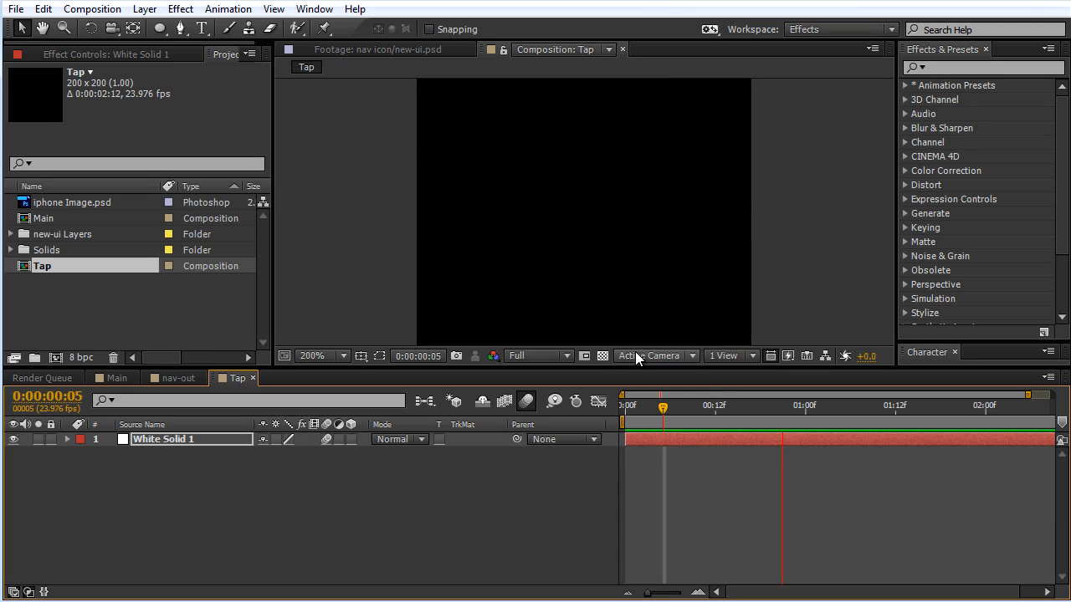
key("space")
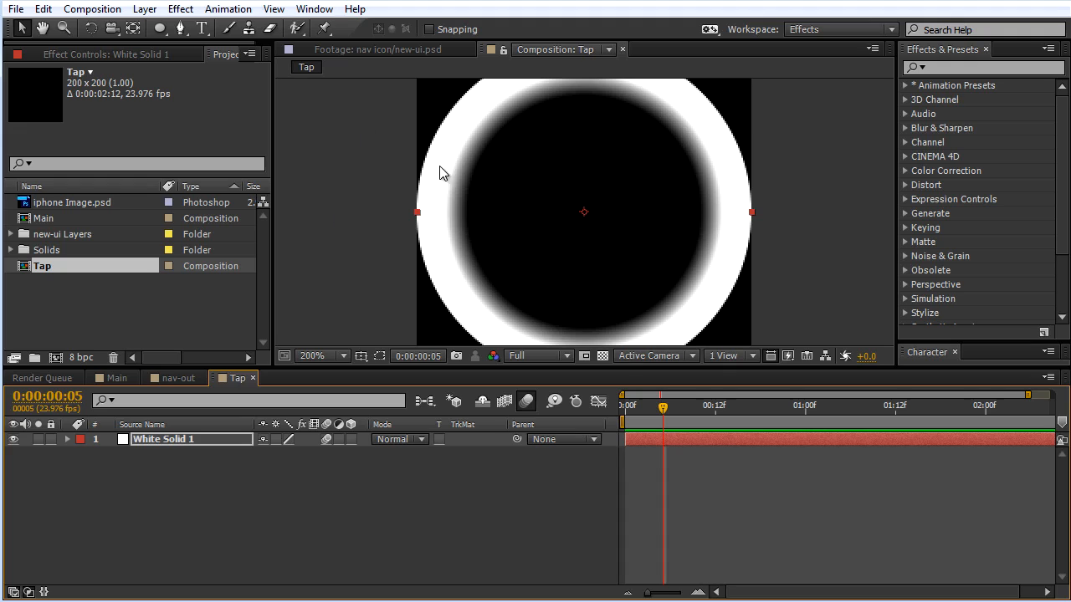
Step: Turn off the Tap composition's motion blur and check the circle at 0:00:00:02
scroll(436, 175, "down", 1)
left_click(526, 402)
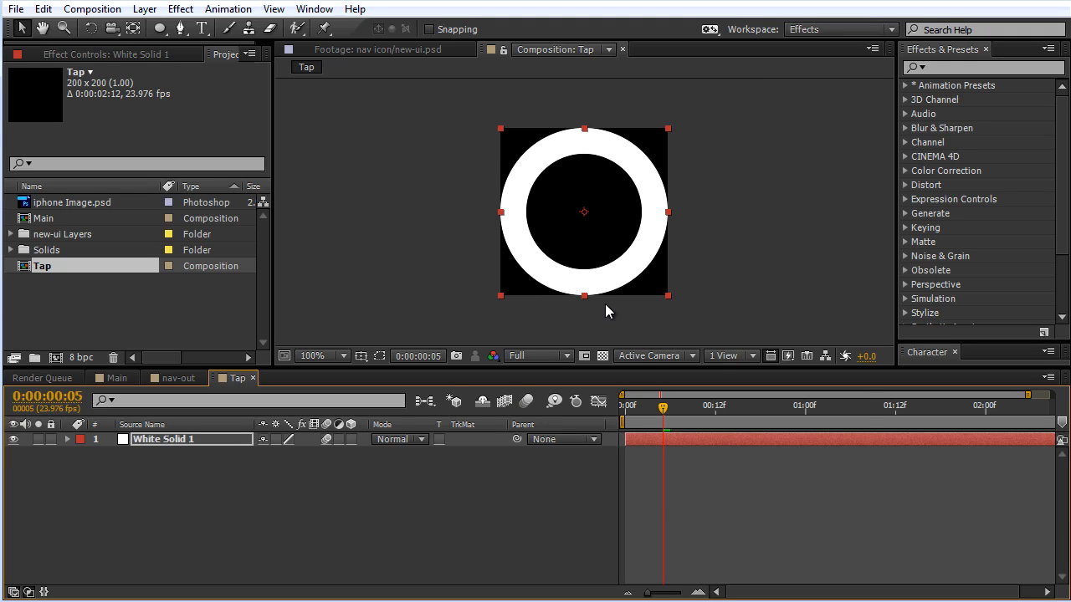
left_click_drag(657, 409, 641, 409)
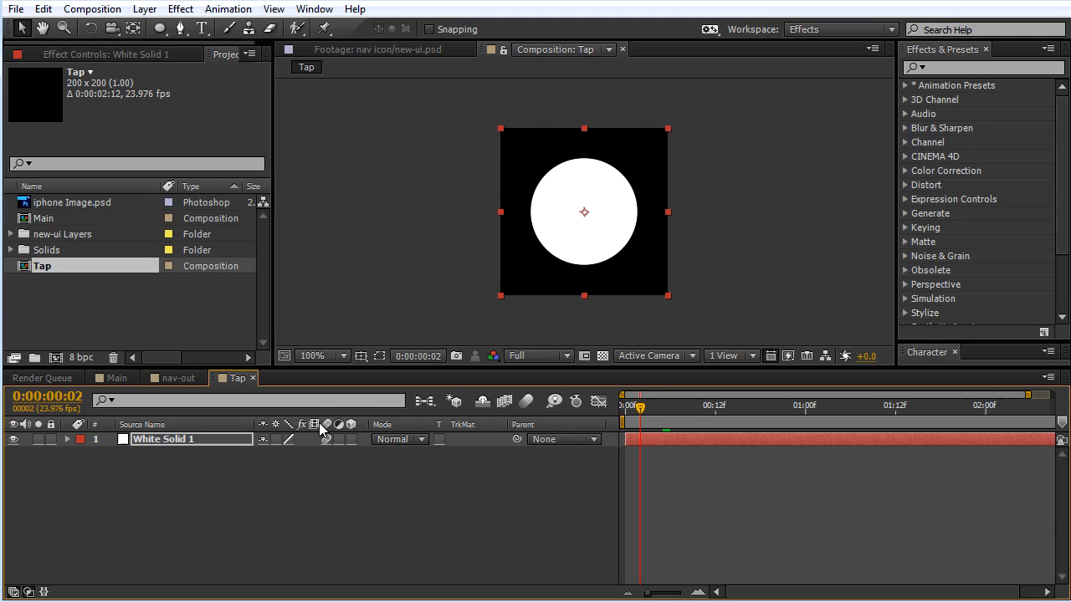
Step: Add the Tap composition above nav-out in the Main composition and shift it to start slightly before 0:00:00:23
left_click(117, 378)
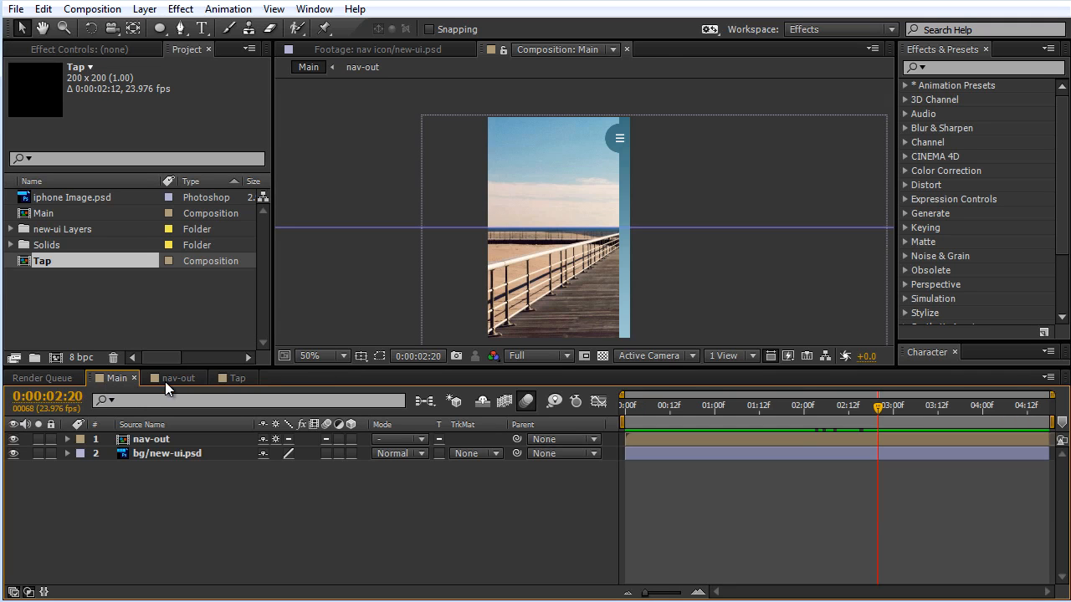
left_click(46, 279)
left_click(39, 262)
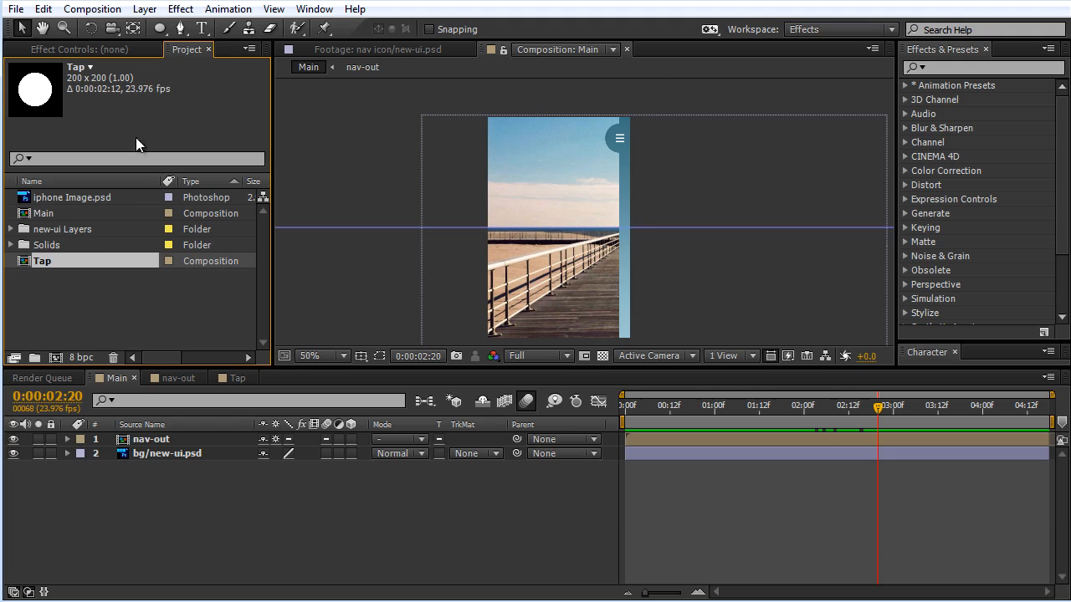
left_click_drag(657, 408, 715, 410)
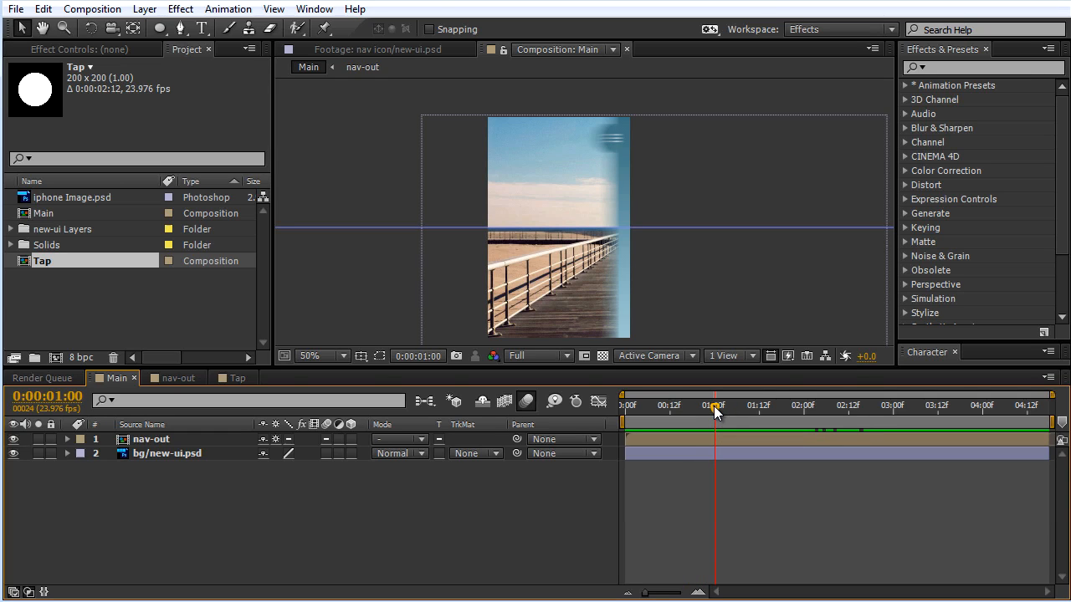
left_click_drag(714, 407, 711, 407)
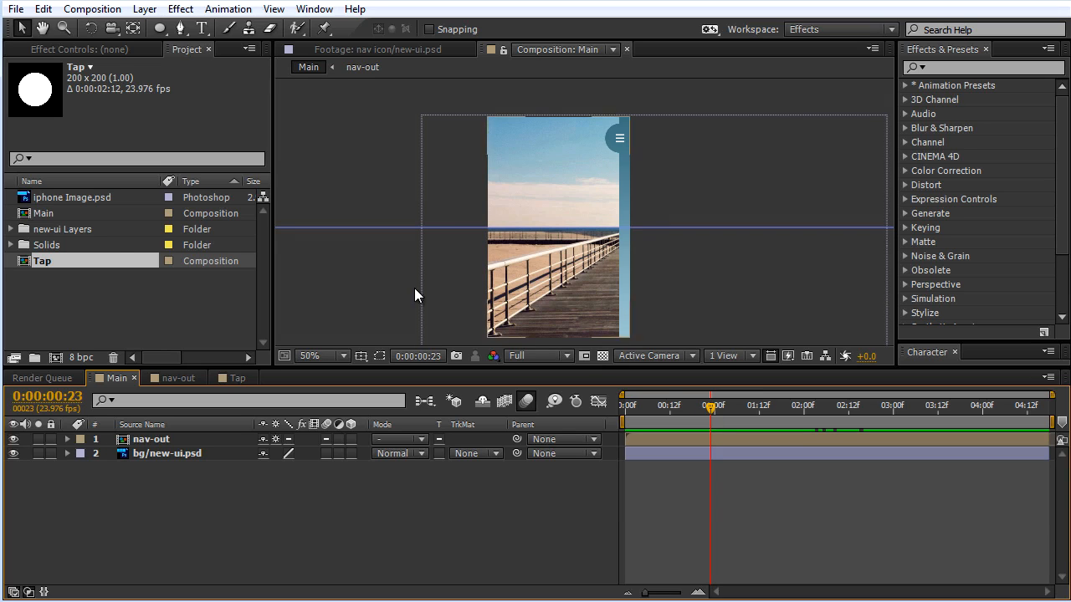
left_click_drag(37, 260, 211, 438)
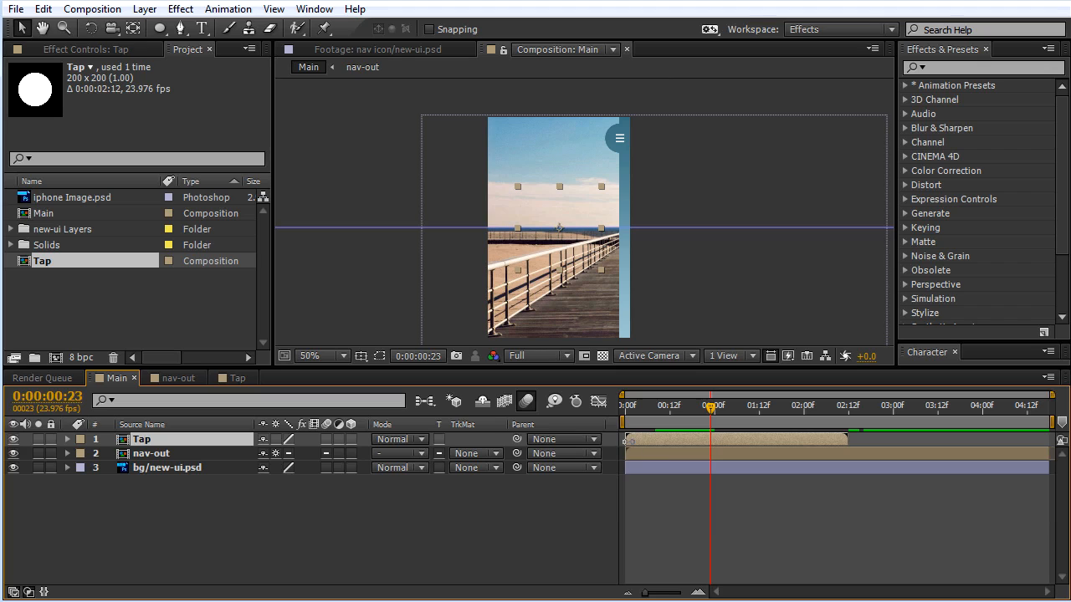
left_click_drag(665, 443, 716, 444)
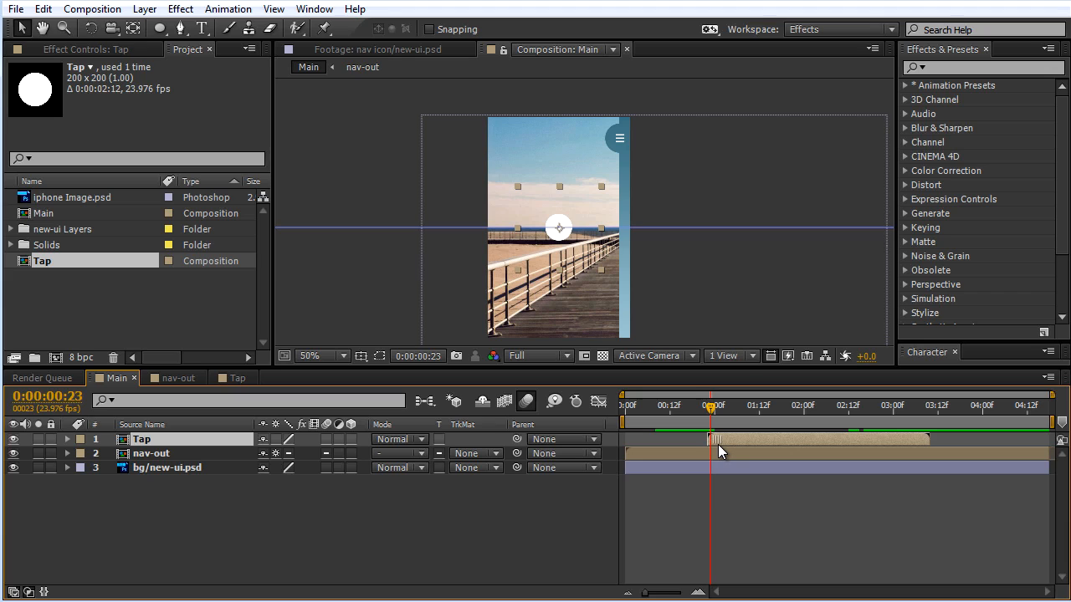
left_click_drag(717, 445, 708, 445)
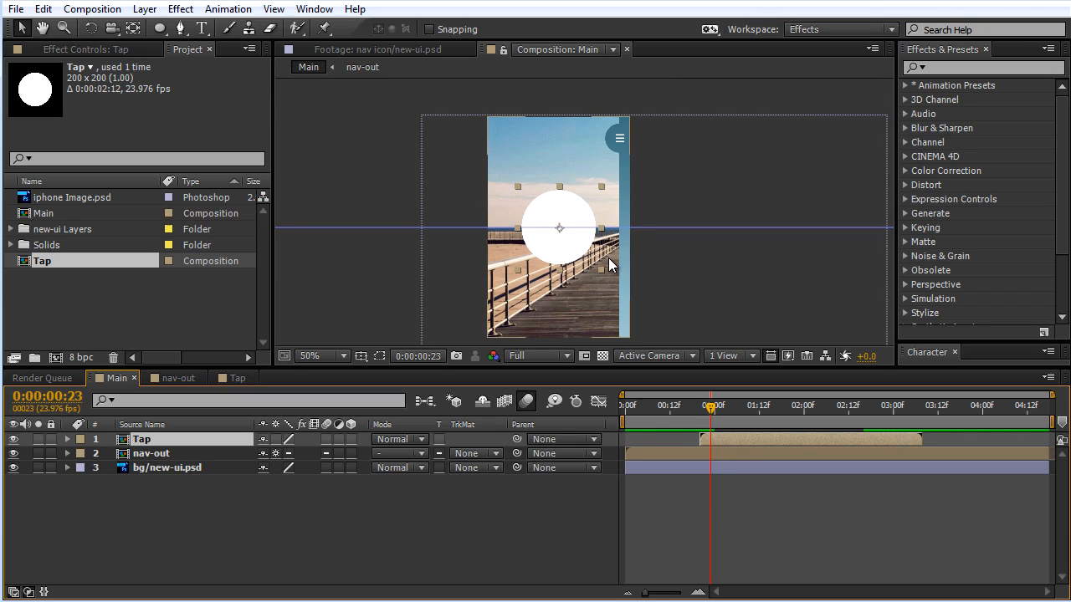
Step: Scale the Tap layer to 45% and place it over the hamburger menu icon
key("s")
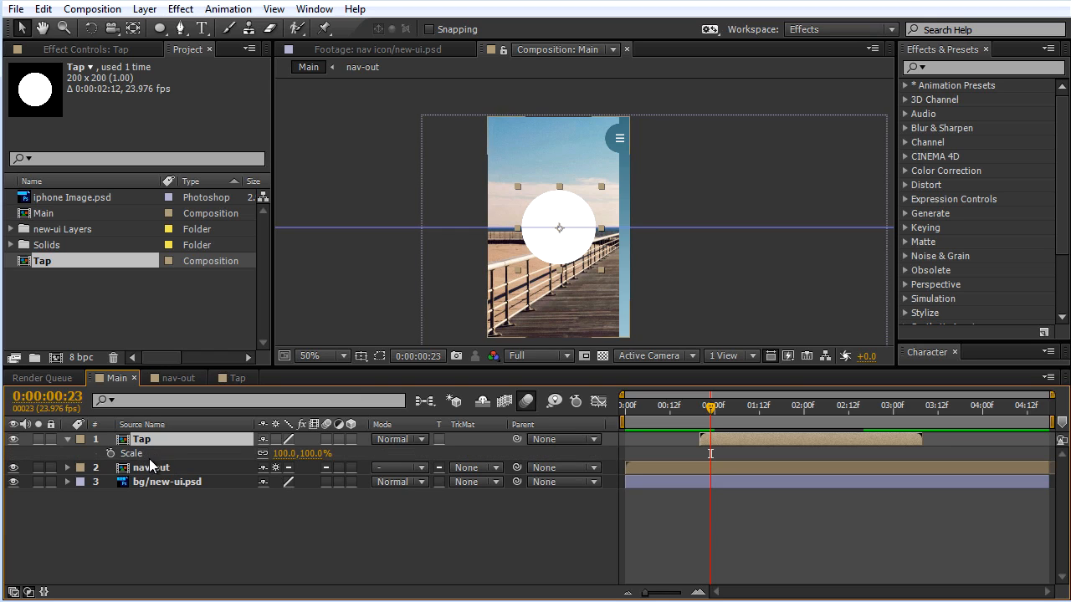
left_click_drag(317, 458, 268, 455)
scroll(585, 211, "up", 2)
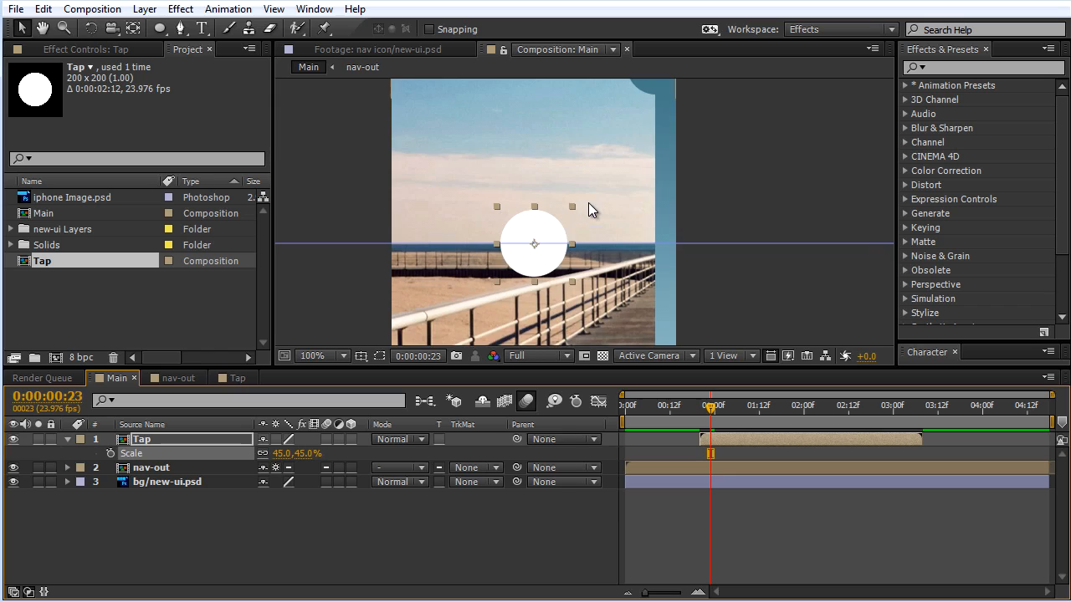
left_click_drag(600, 149, 561, 222)
left_click_drag(508, 301, 630, 124)
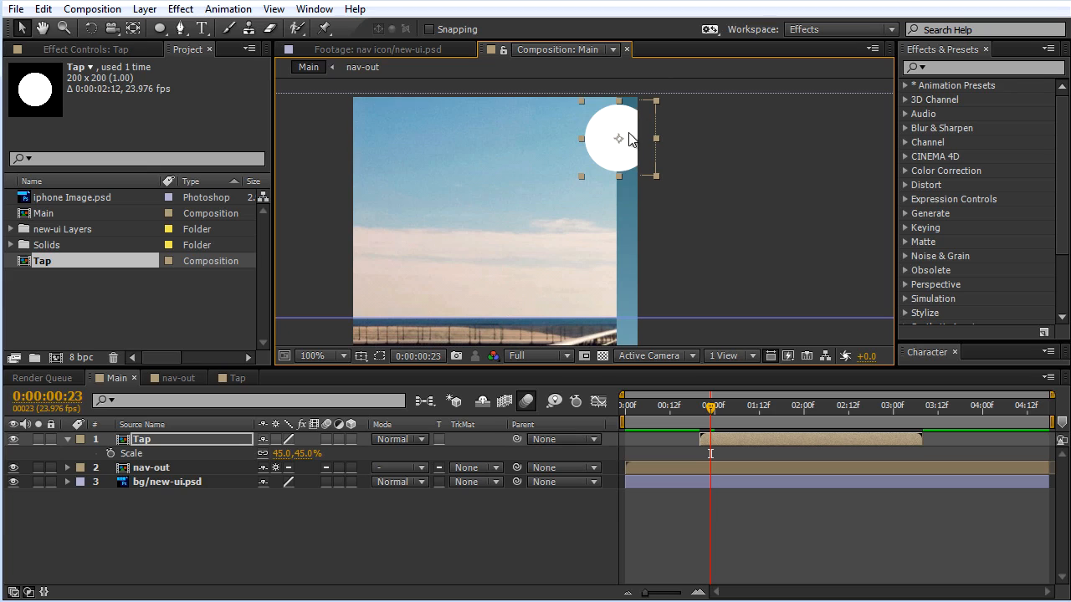
Step: Set the Tap layer's opacity to 50% and nudge its circle to centre it over the hamburger menu icon
key("t")
left_click(270, 455)
type("50")
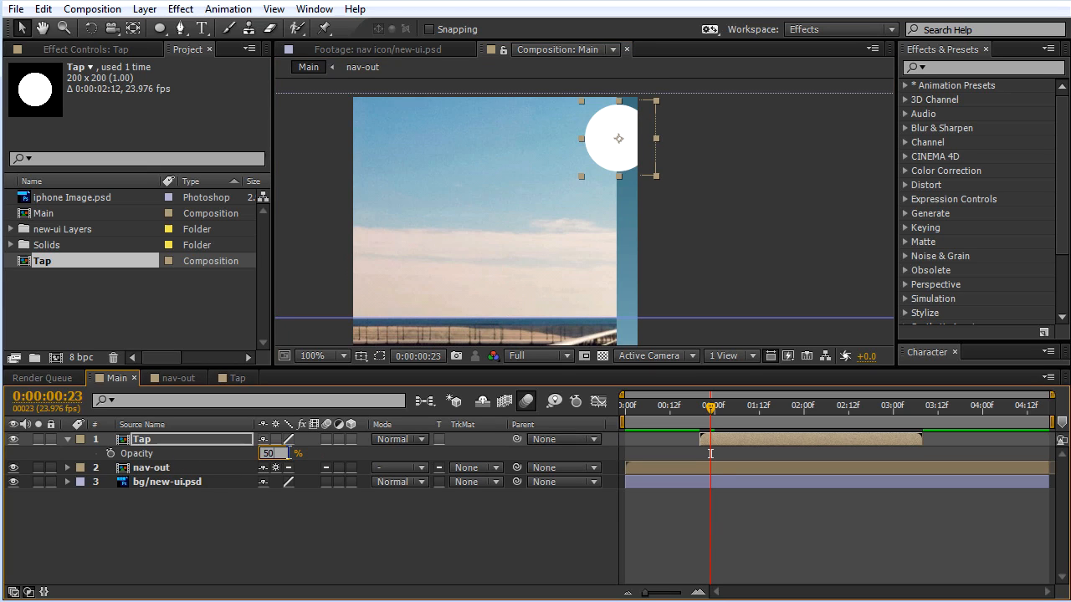
key("Return")
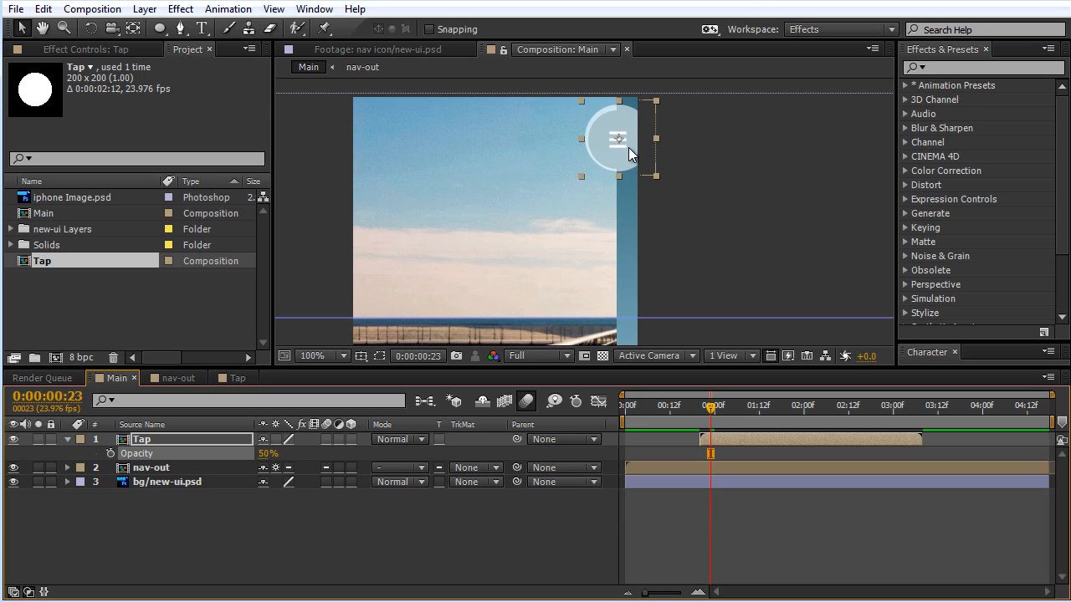
left_click_drag(623, 141, 621, 143)
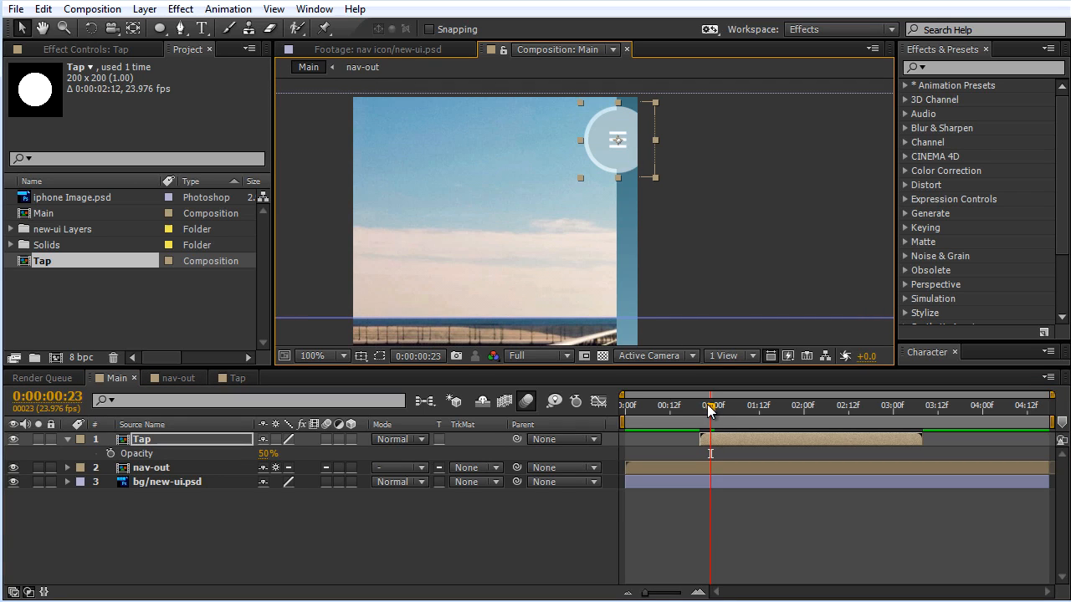
Step: Shift the Tap layer to start at 0:00:00:23 and preview the tap with the menu animation
left_click_drag(709, 407, 737, 441)
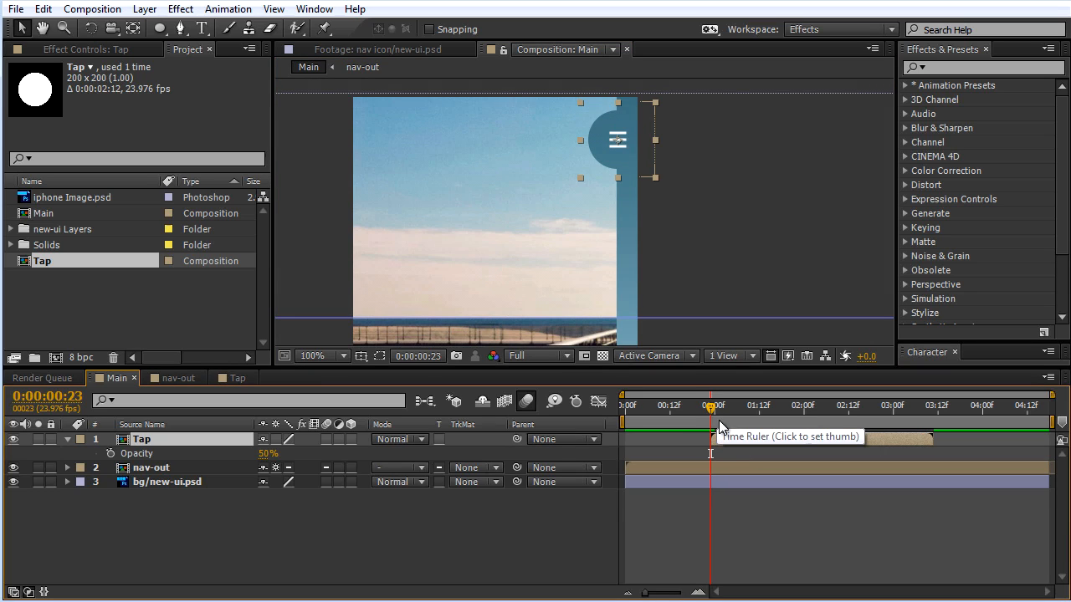
left_click_drag(707, 409, 694, 410)
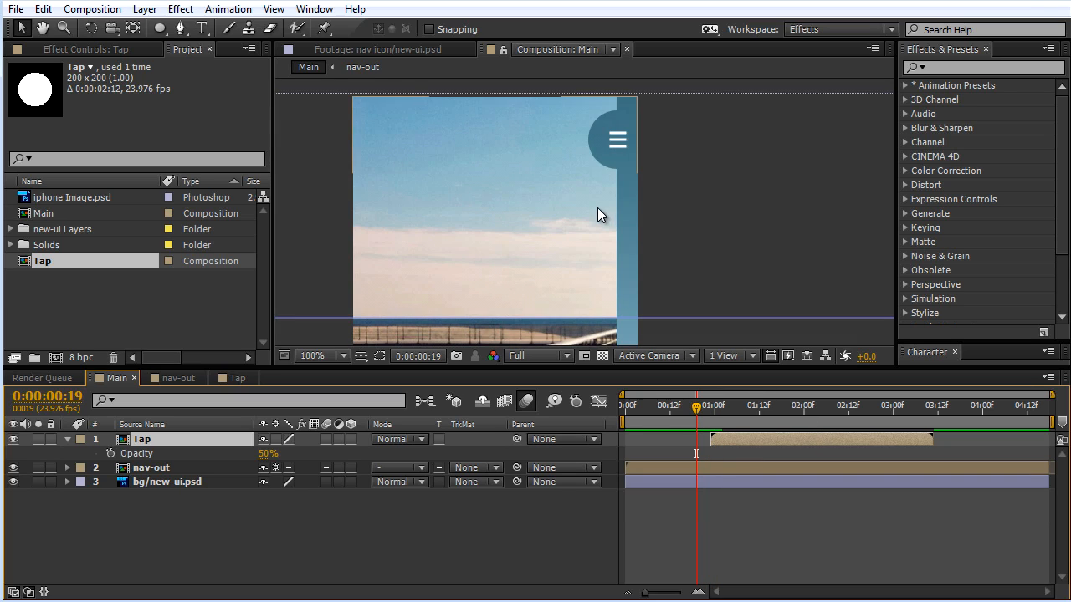
scroll(611, 226, "down", 1)
scroll(670, 268, "down", 1)
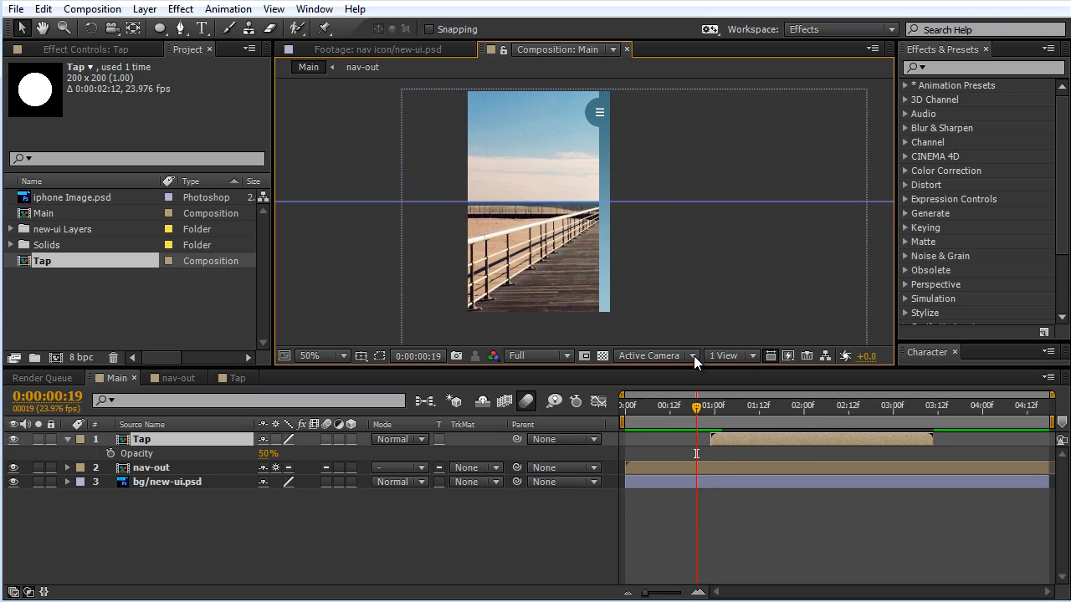
key("KP_0")
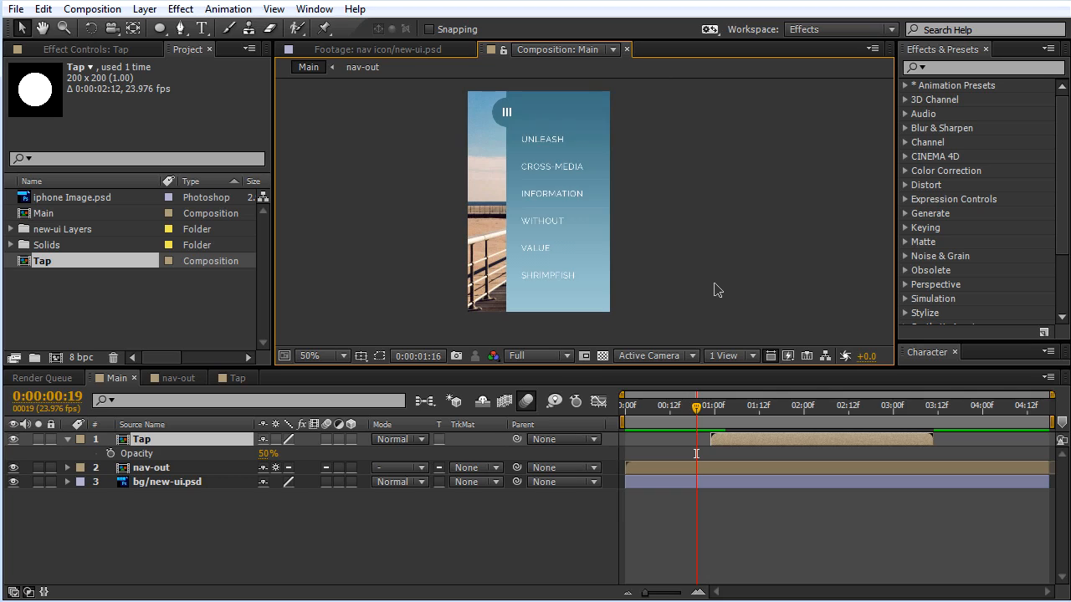
key("space")
key("KP_0")
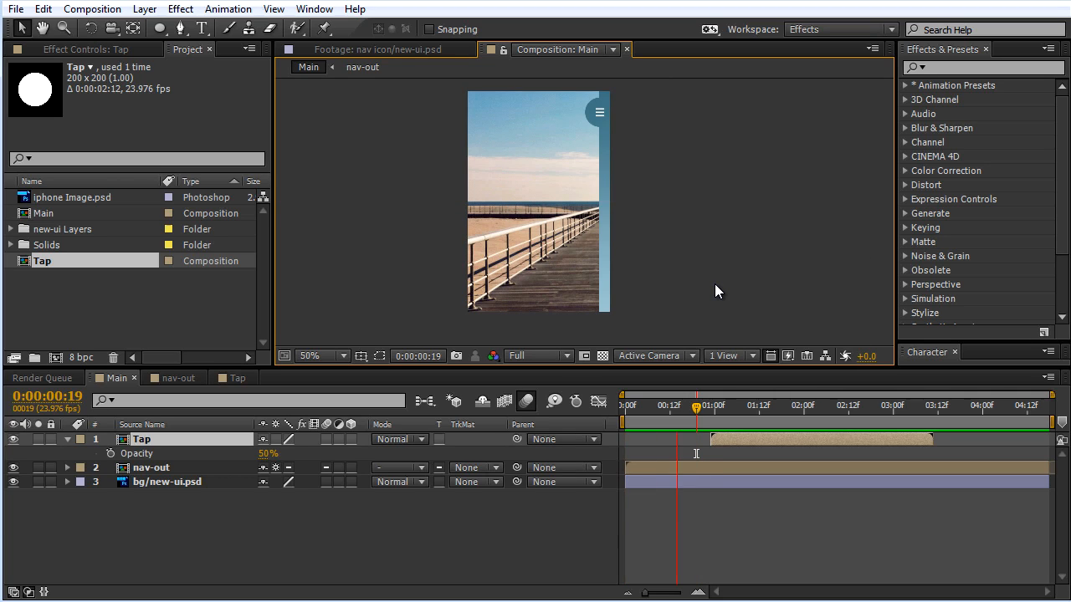
key("space")
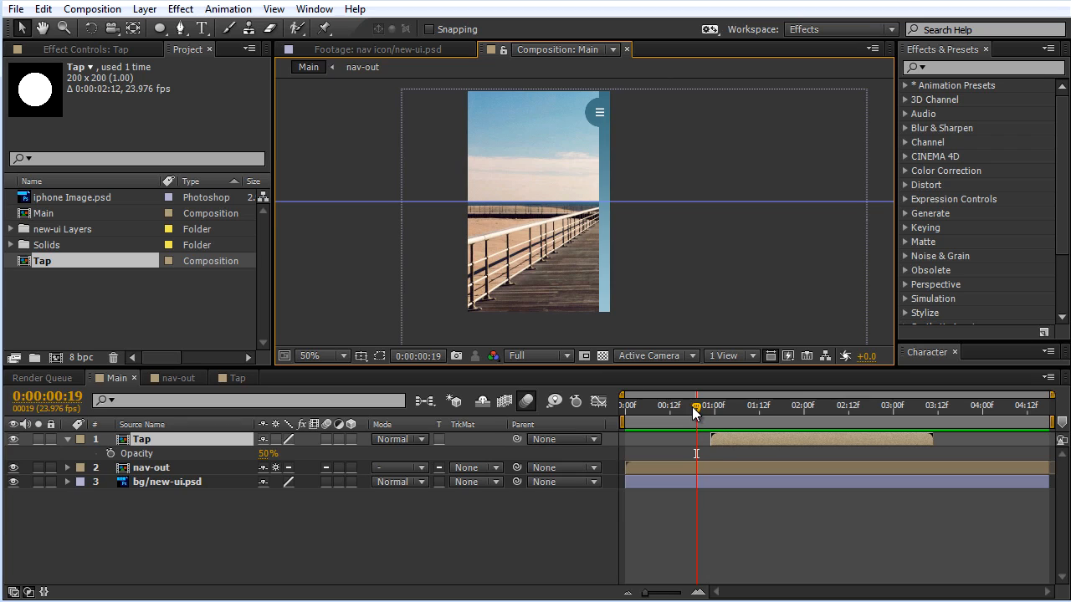
Step: Shift the Tap layer earlier to start at about 0:00:00:14 and preview the animation again
left_click_drag(696, 408, 664, 402)
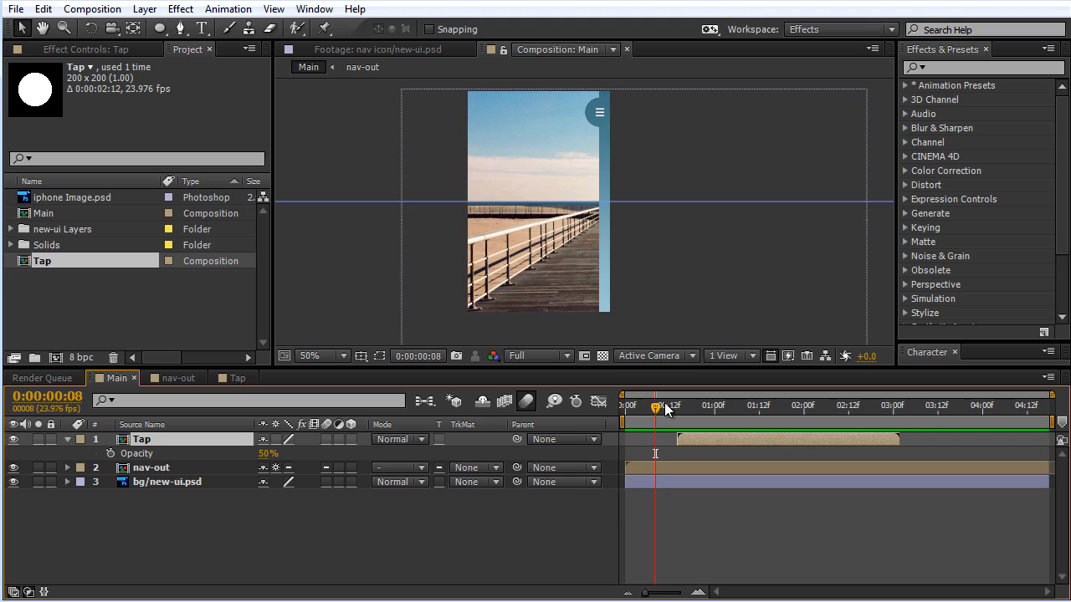
key("KP_0")
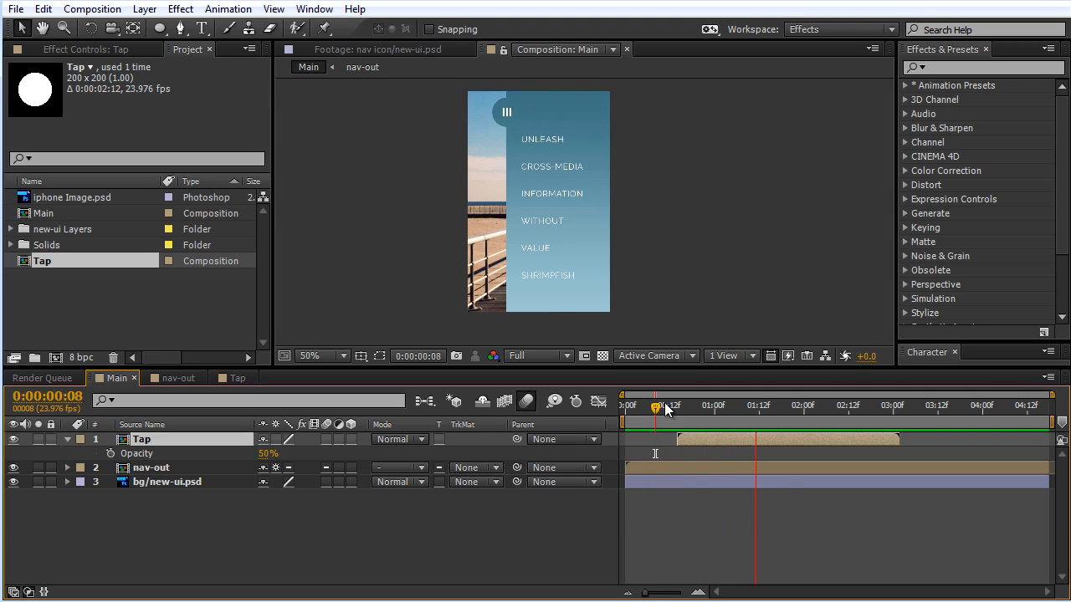
key("space")
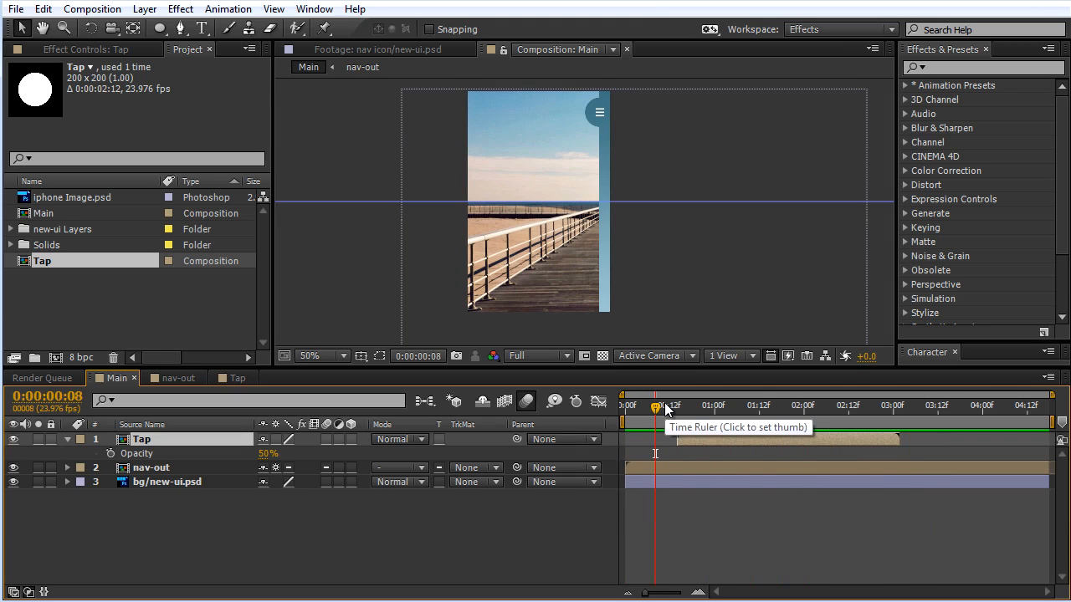
Step: Change the Tap layer's label colour to Orange in the Main composition
left_click(402, 549)
left_click(144, 441)
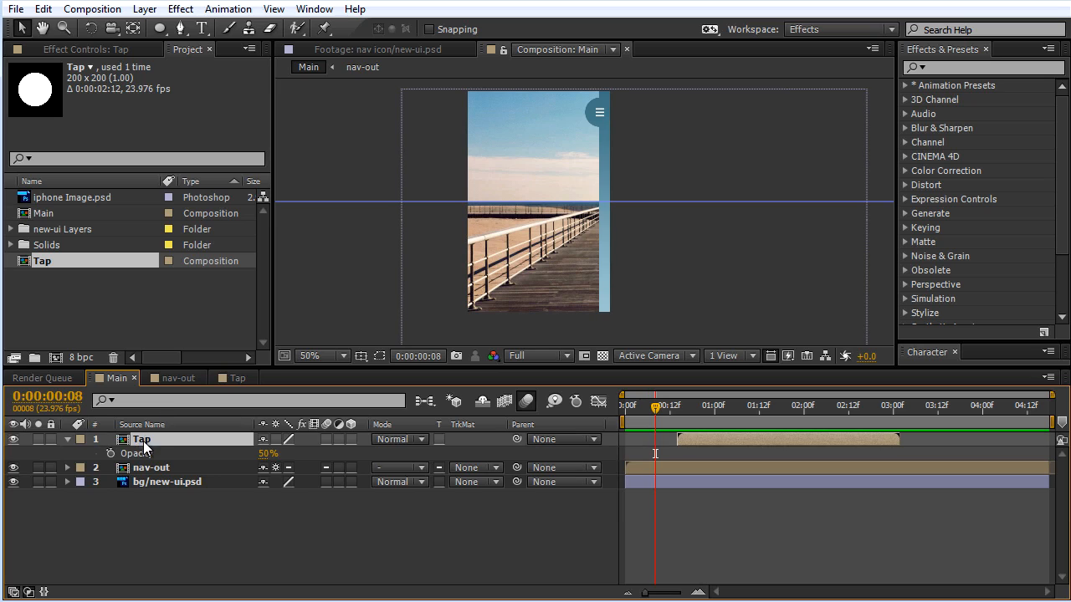
left_click_drag(692, 407, 684, 408)
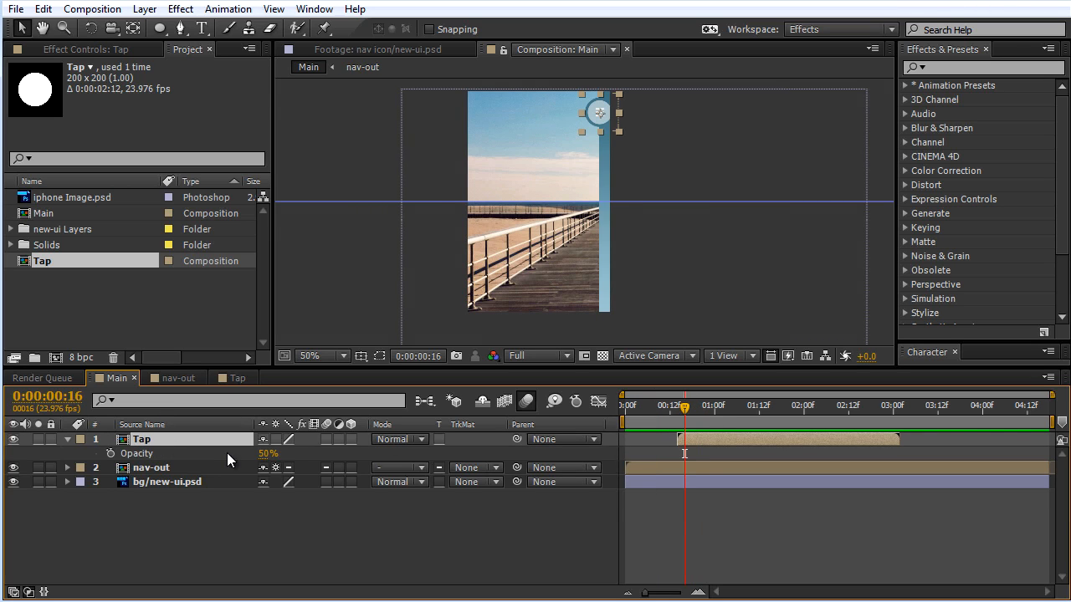
left_click(91, 441)
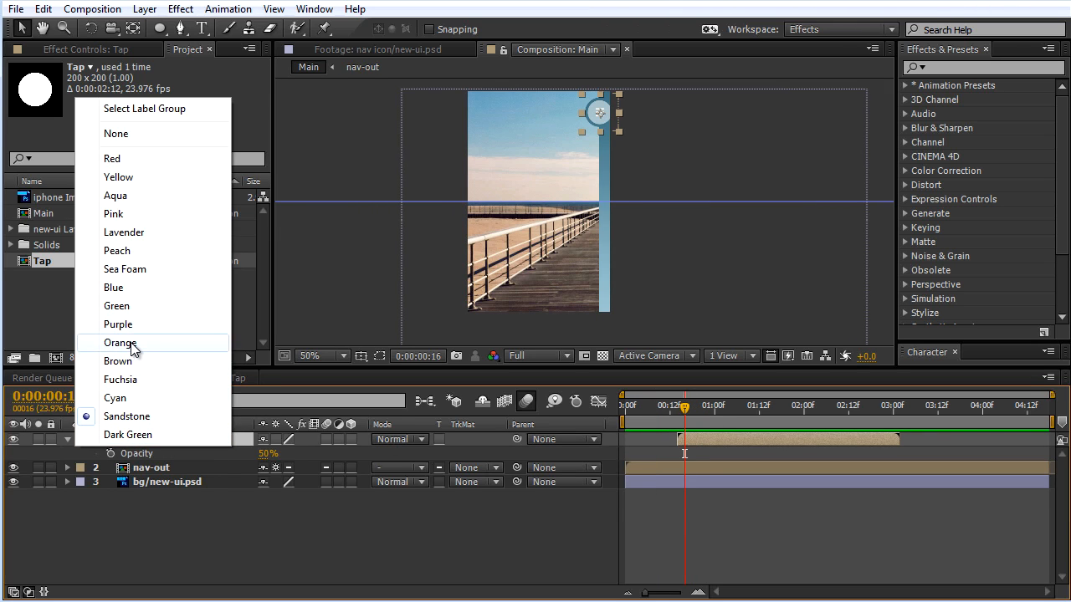
left_click(135, 344)
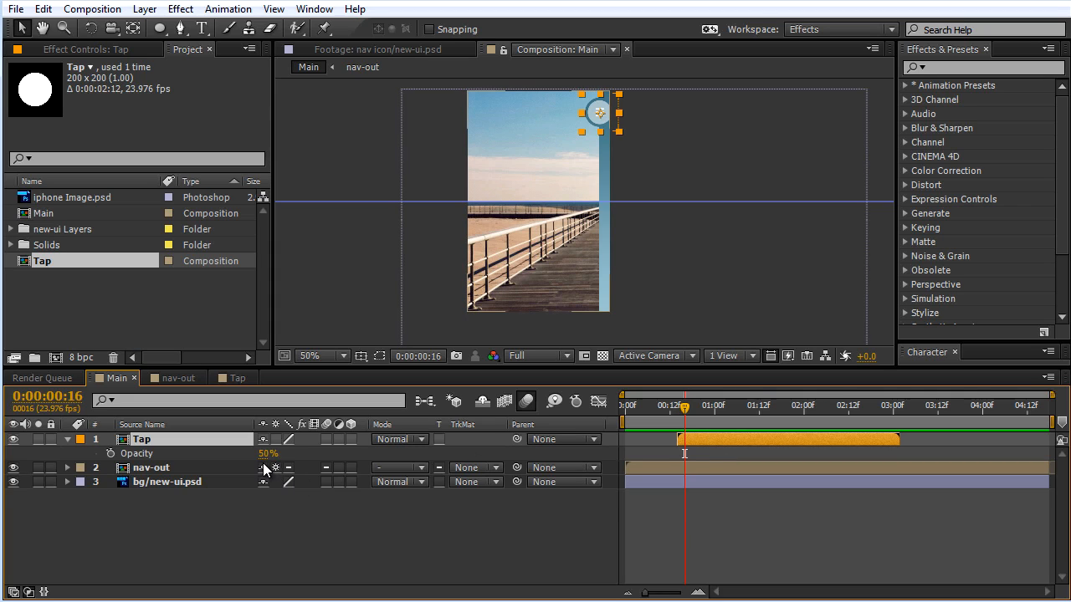
Step: Duplicate the Tap layer, shift the copy to start slightly before 0:00:01:20, and place it over the WITHOUT menu item
key("ctrl+d")
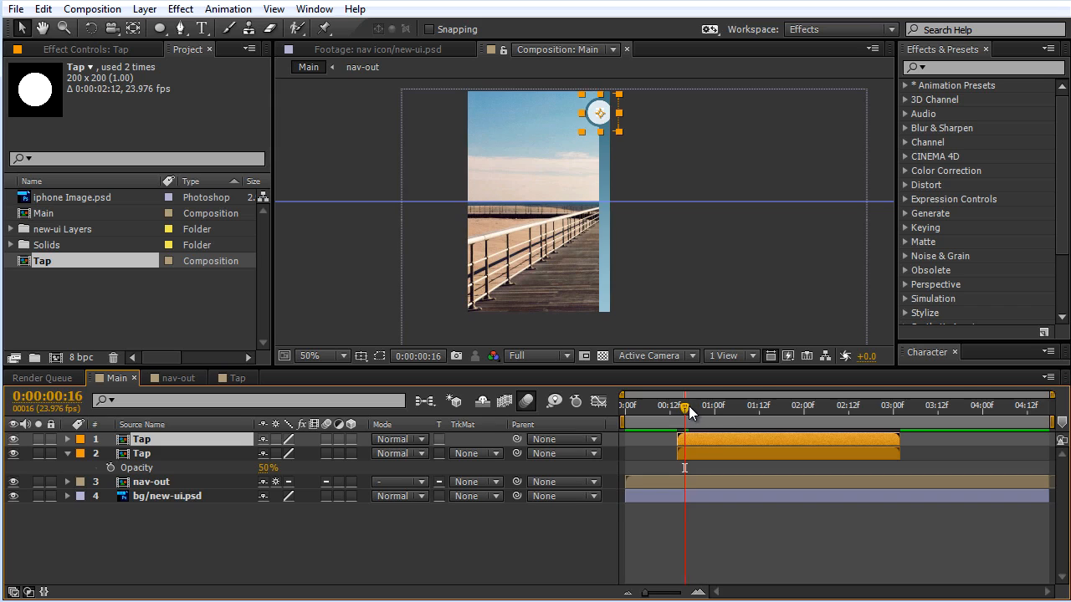
left_click_drag(688, 406, 789, 415)
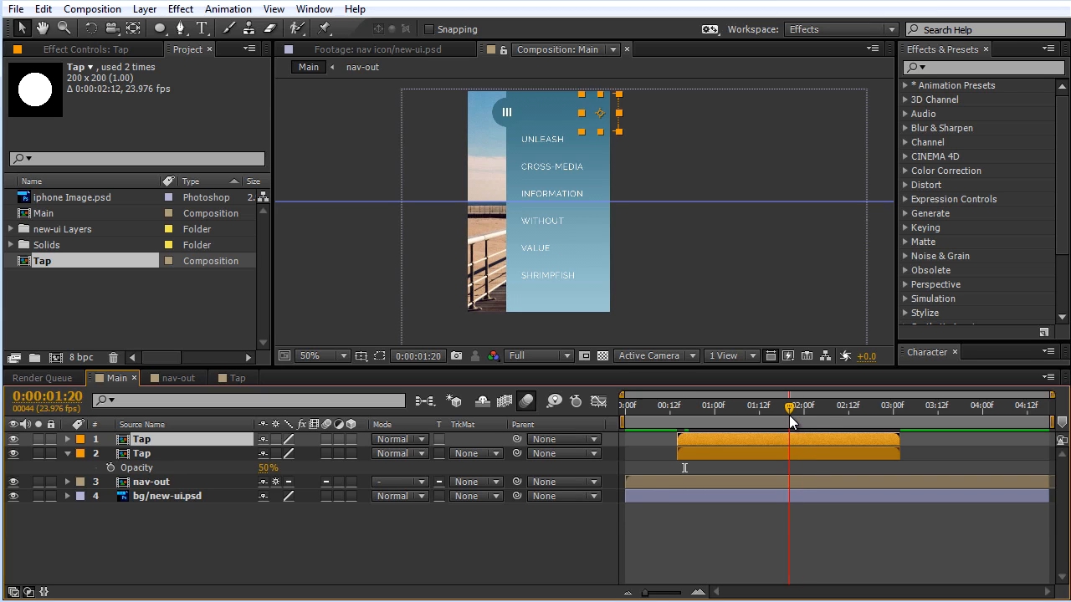
left_click_drag(731, 444, 802, 435)
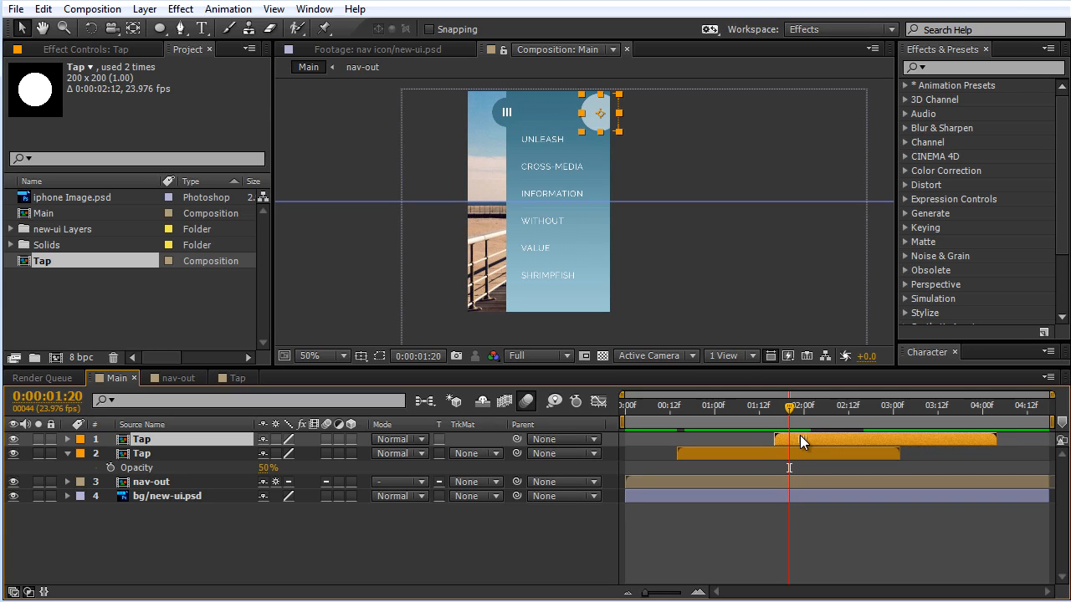
left_click_drag(601, 124, 536, 231)
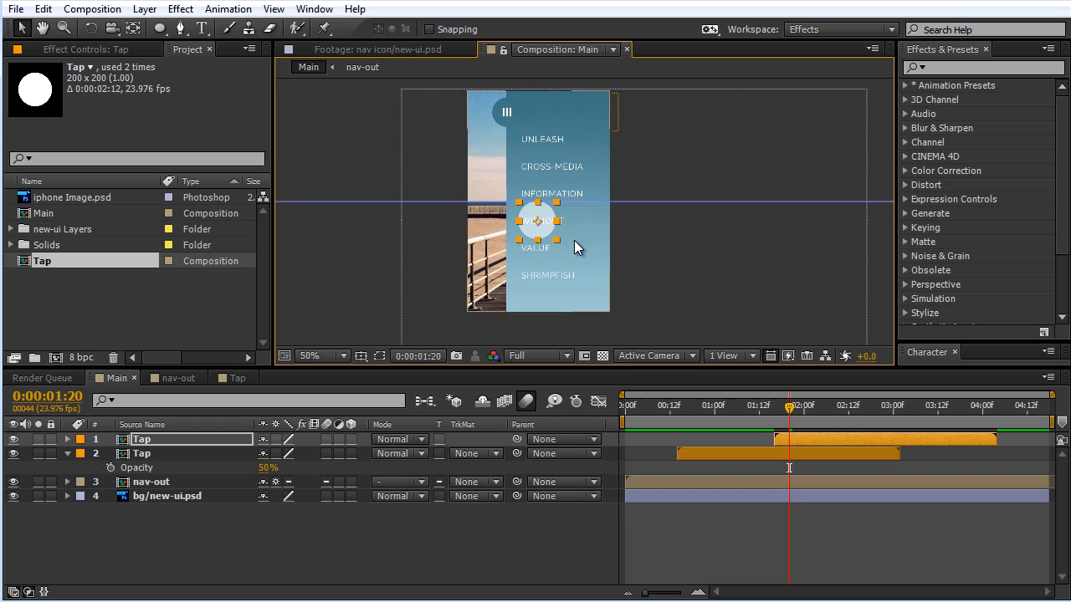
key("period")
left_click_drag(508, 239, 517, 240)
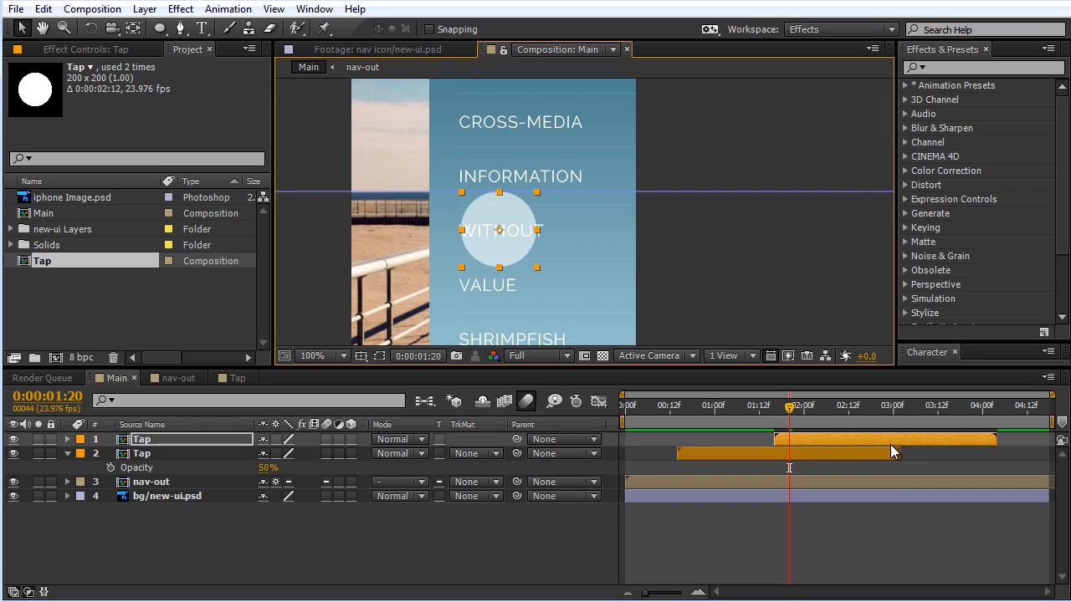
Step: Delay the duplicate Tap layer to start at about 0:00:01:18 and preview the animation, ending the check at 0:00:02:18
left_click_drag(786, 414, 806, 433)
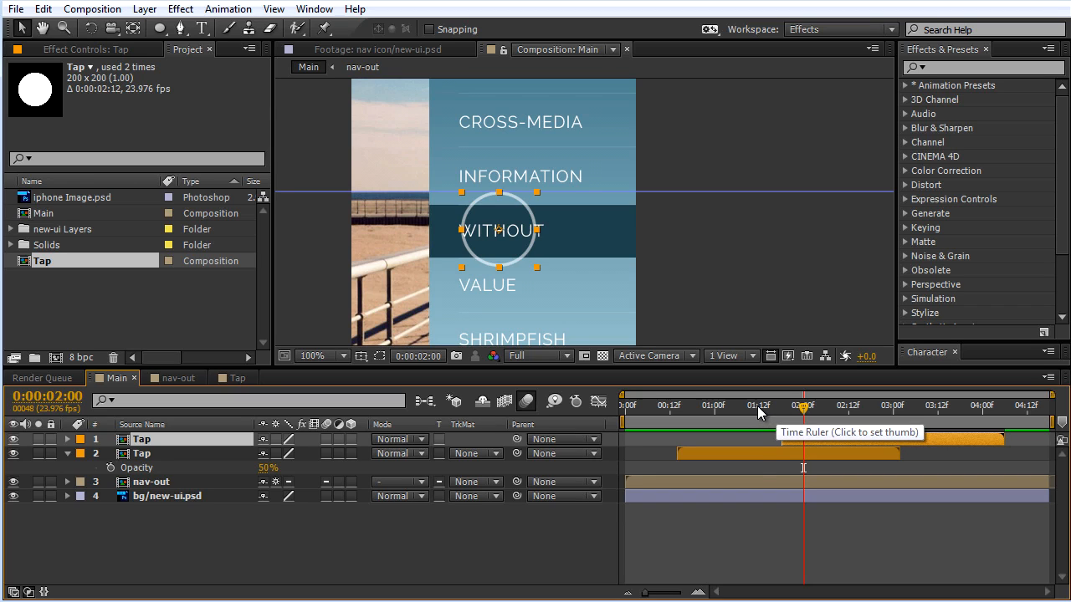
left_click(758, 406)
scroll(697, 250, "down", 1)
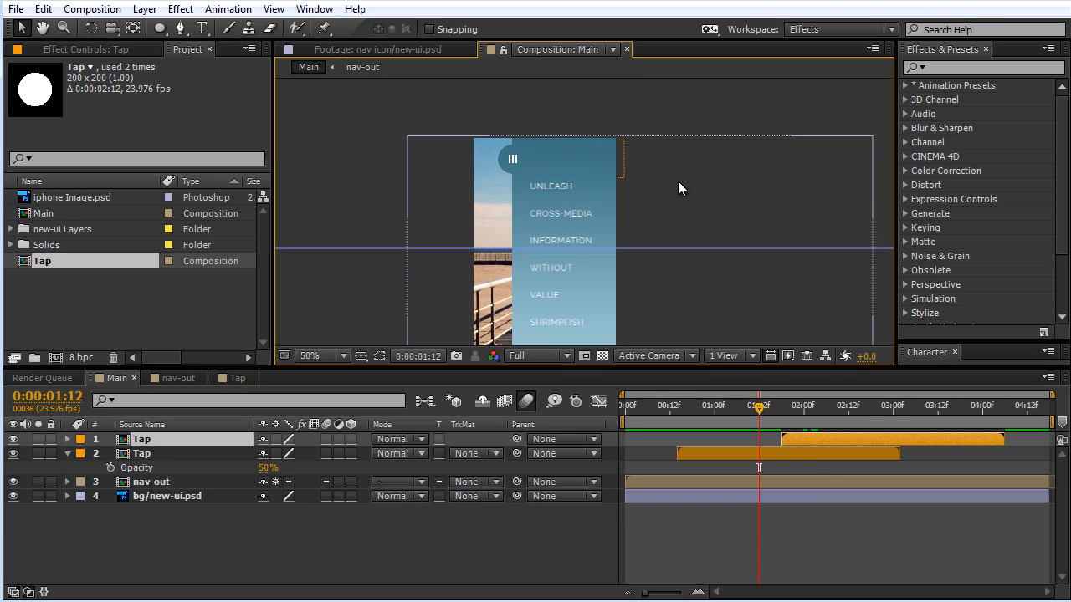
key("space")
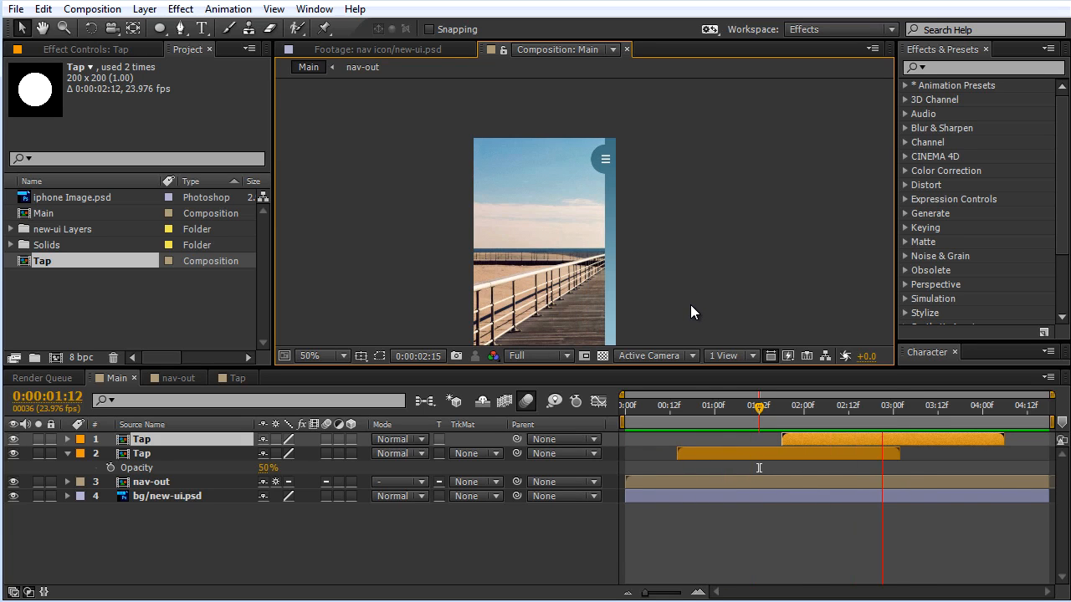
key("space")
left_click(430, 184)
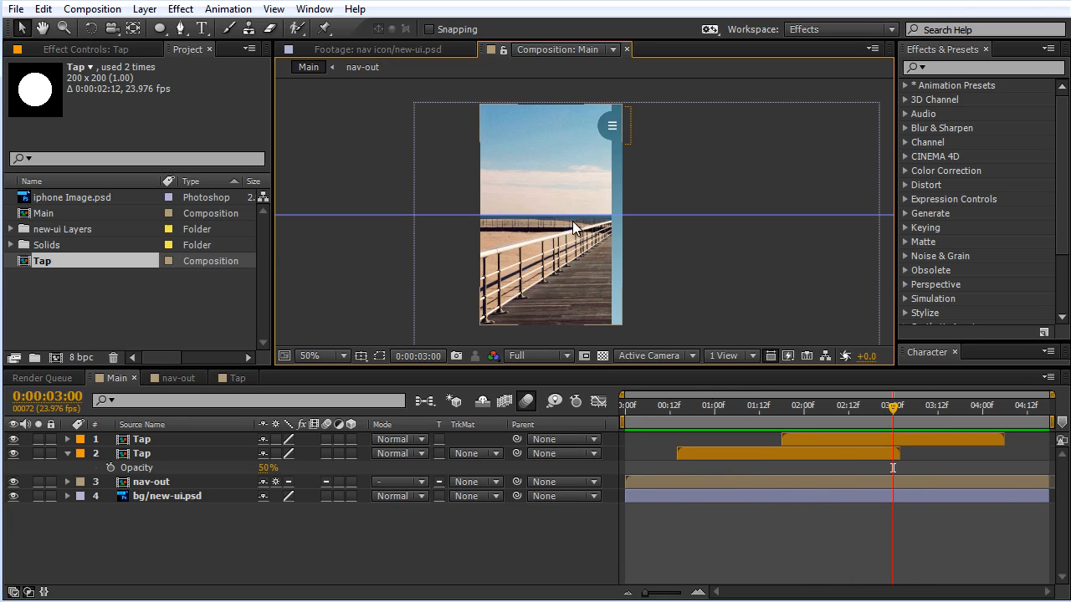
left_click_drag(823, 413, 871, 414)
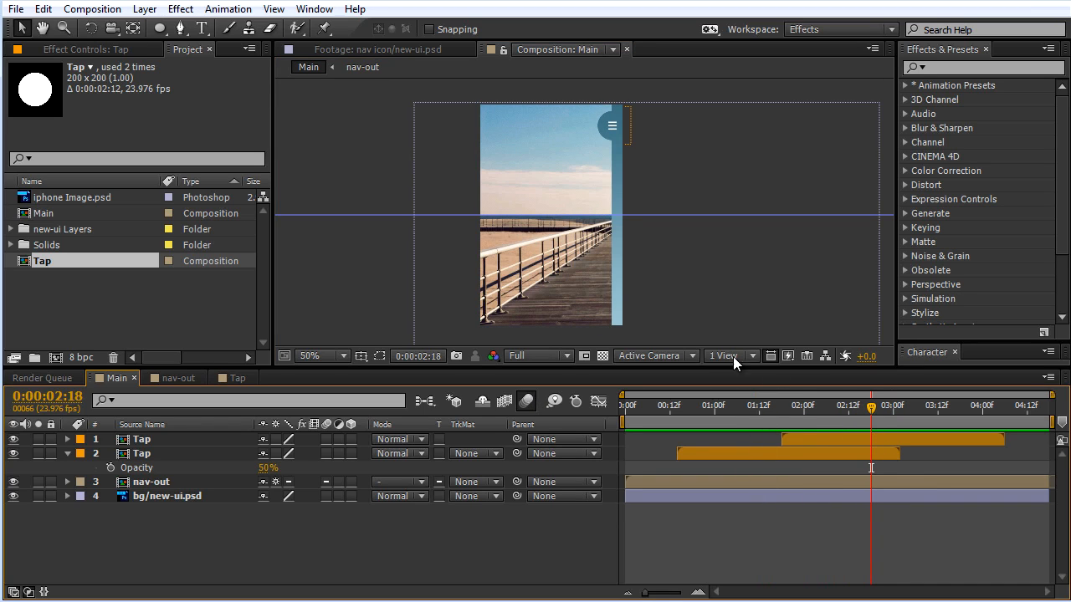
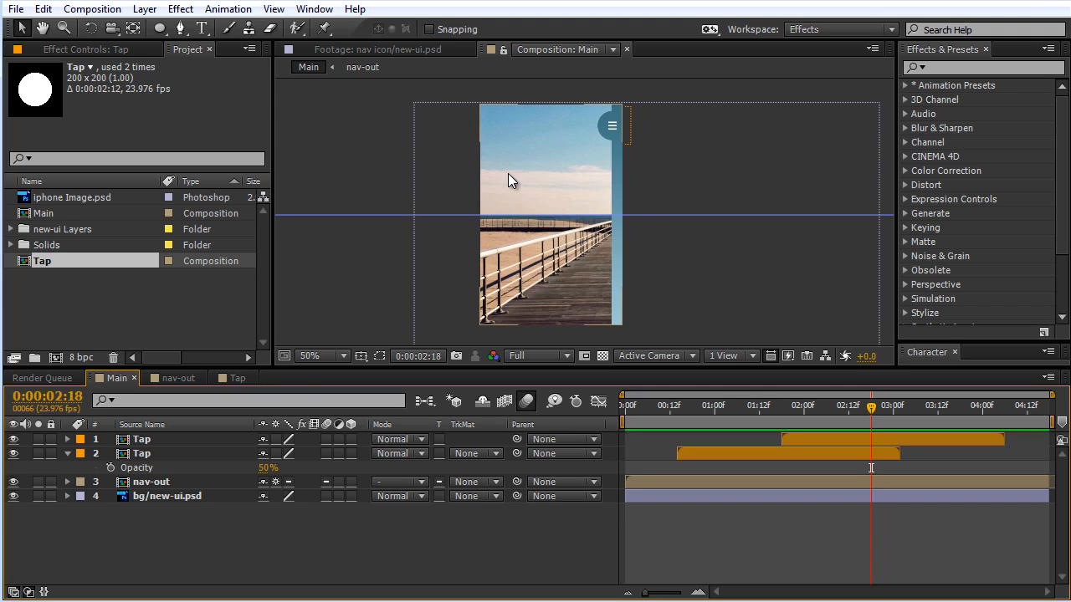
Step: Create a new composition from iphone Image.psd and view the whole phone
left_click(38, 197)
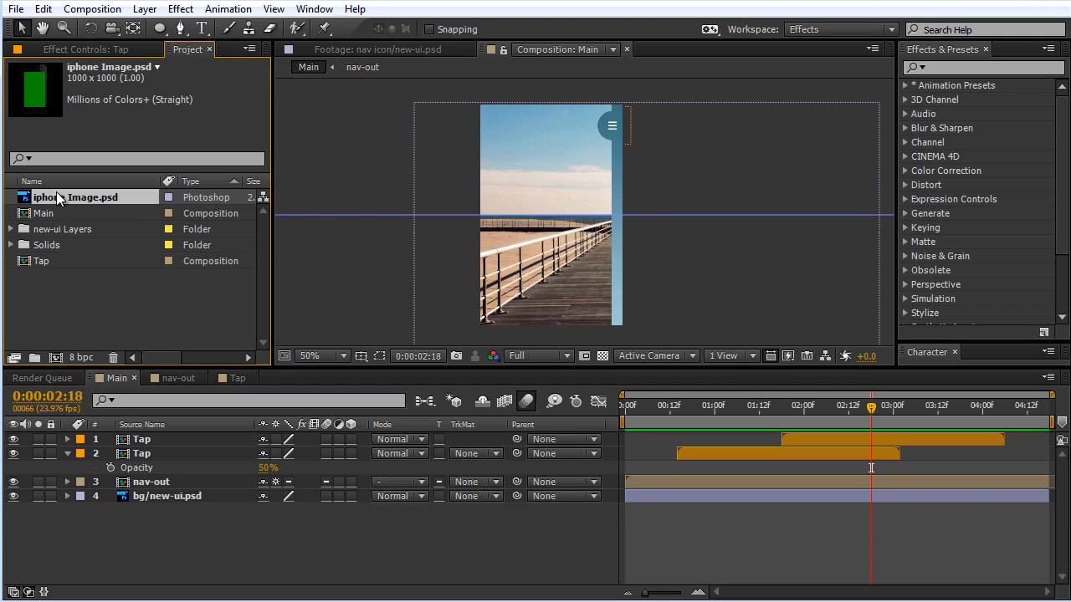
left_click_drag(67, 198, 56, 355)
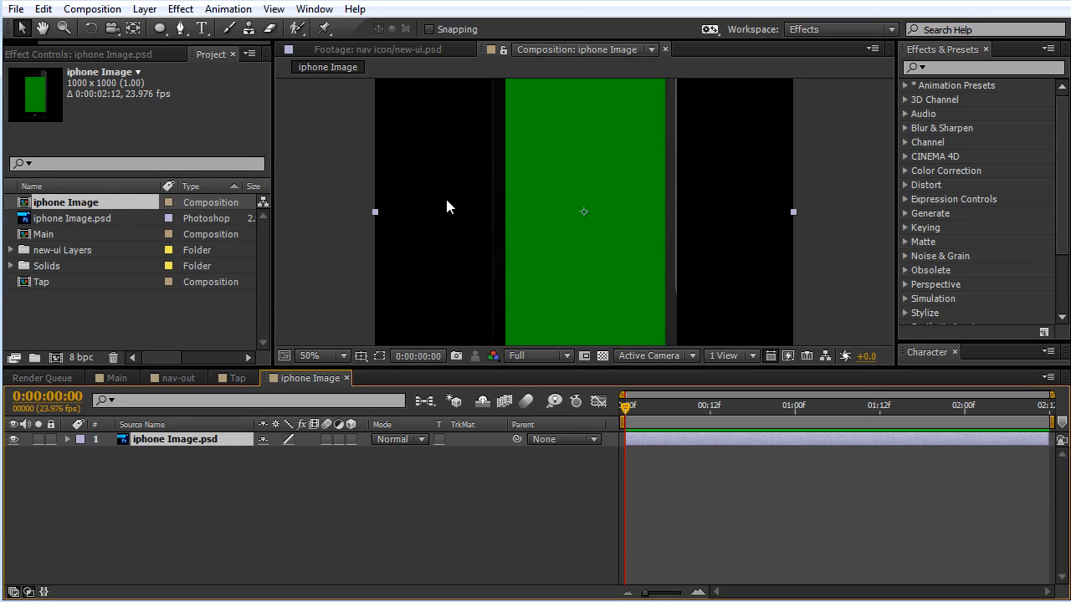
scroll(446, 200, "down", 2)
scroll(450, 200, "up", 1)
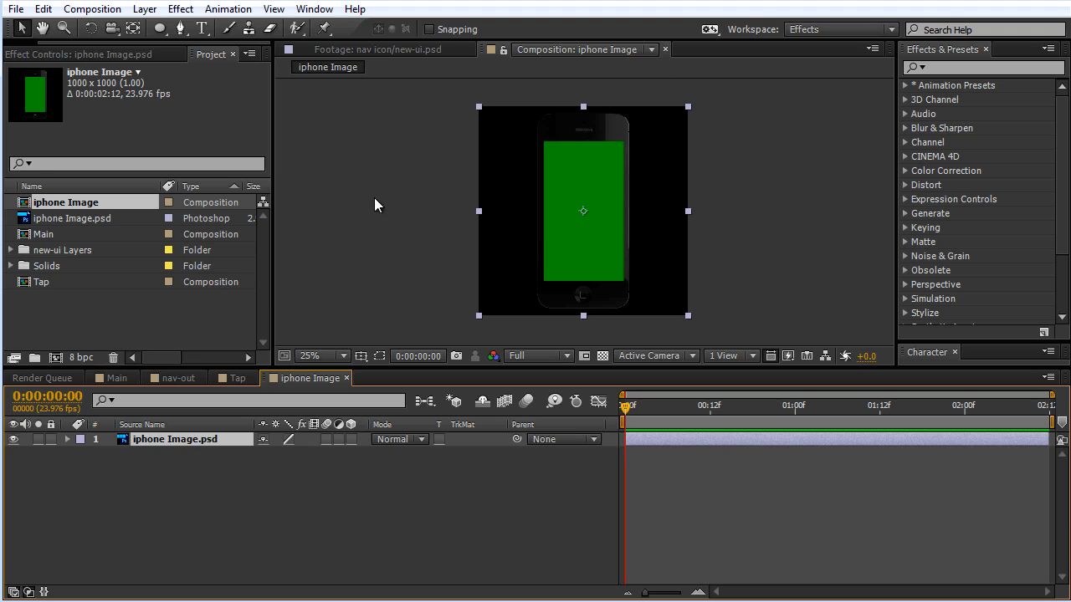
scroll(641, 155, "up", 2)
scroll(650, 203, "down", 1)
scroll(653, 155, "up", 1)
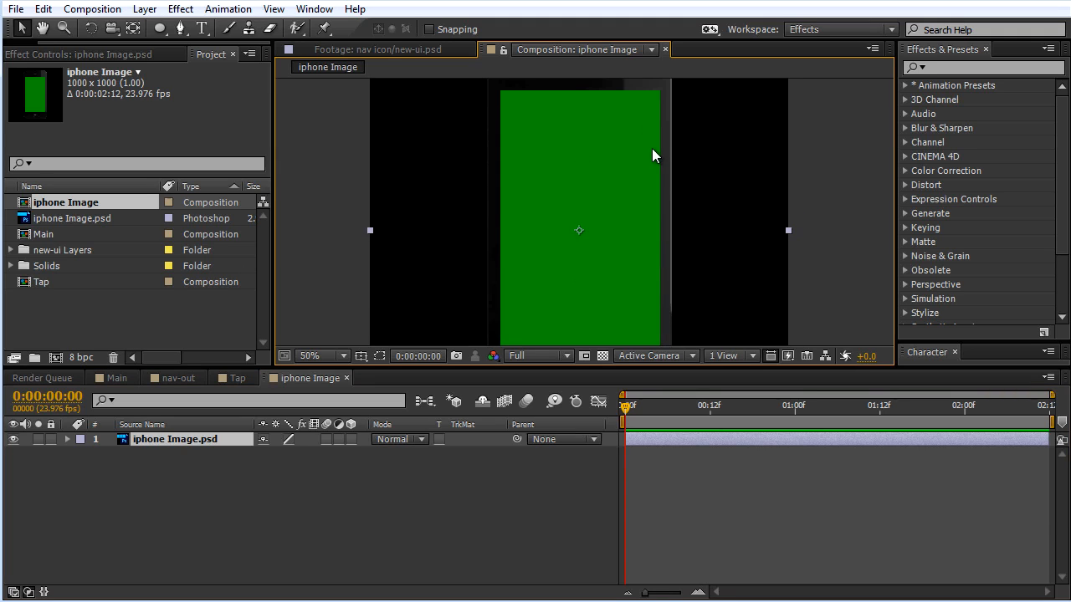
scroll(644, 292, "down", 2)
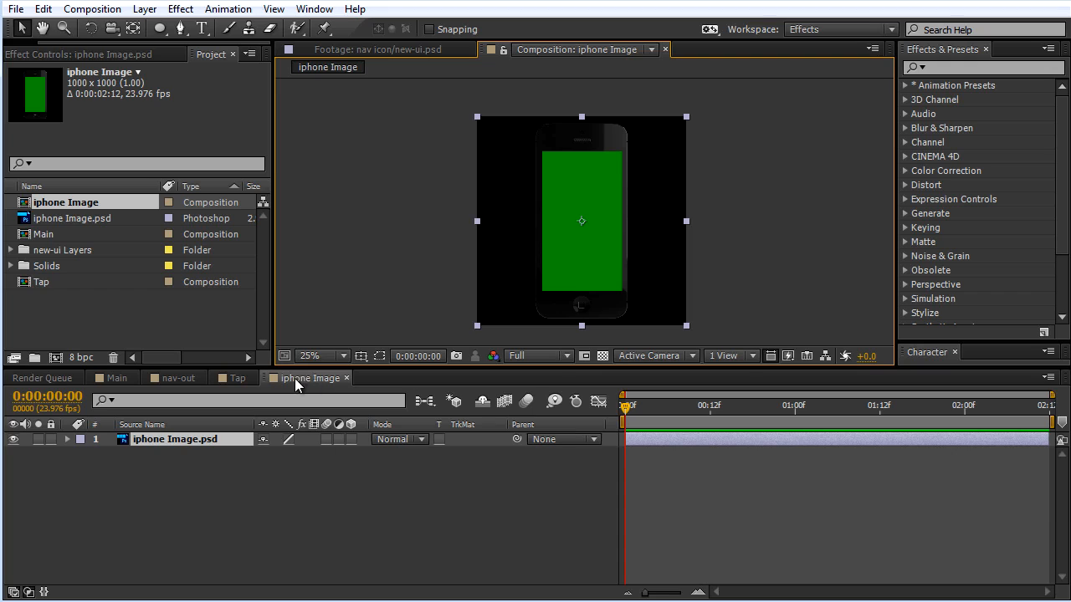
Step: Rename the iphone Image composition as App
left_click(70, 204)
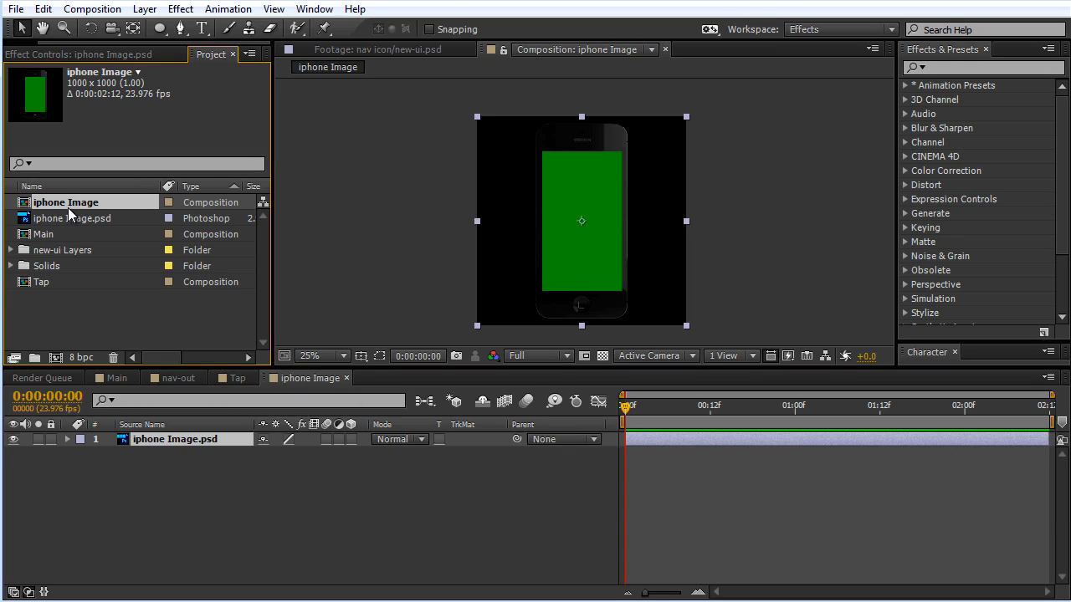
key("Return")
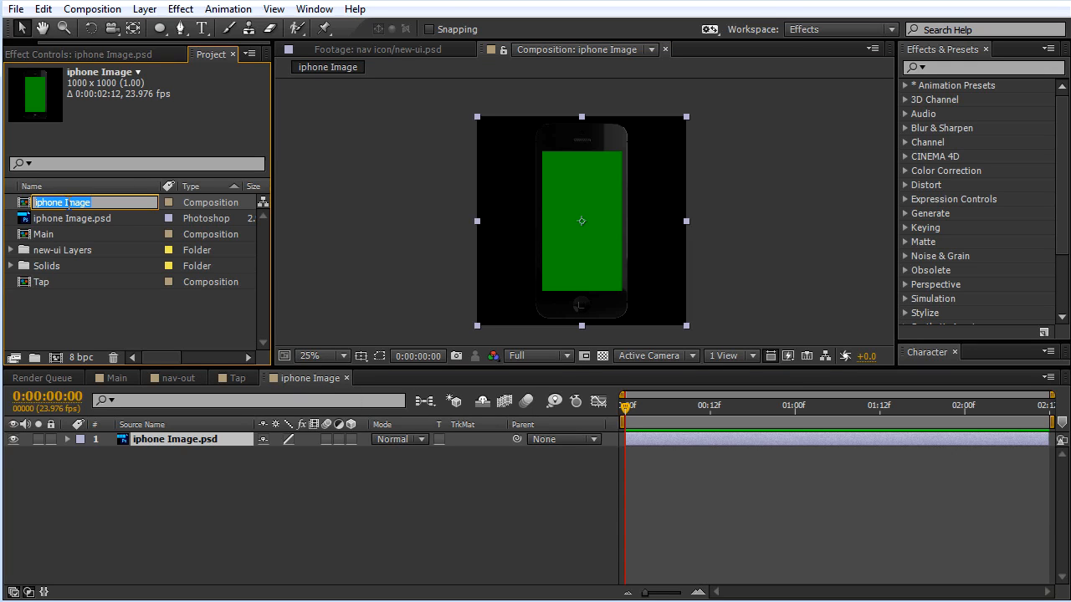
type("App")
left_click(95, 327)
Step: Add the Main composition above the phone image in App and scale it to 131%
left_click_drag(52, 238, 175, 441)
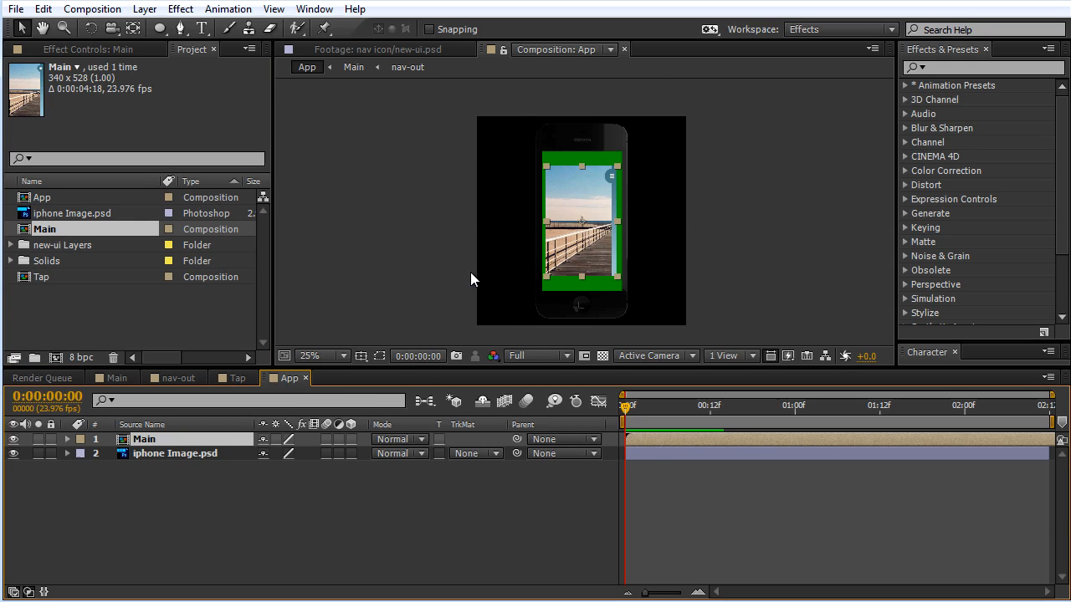
scroll(585, 238, "up", 2)
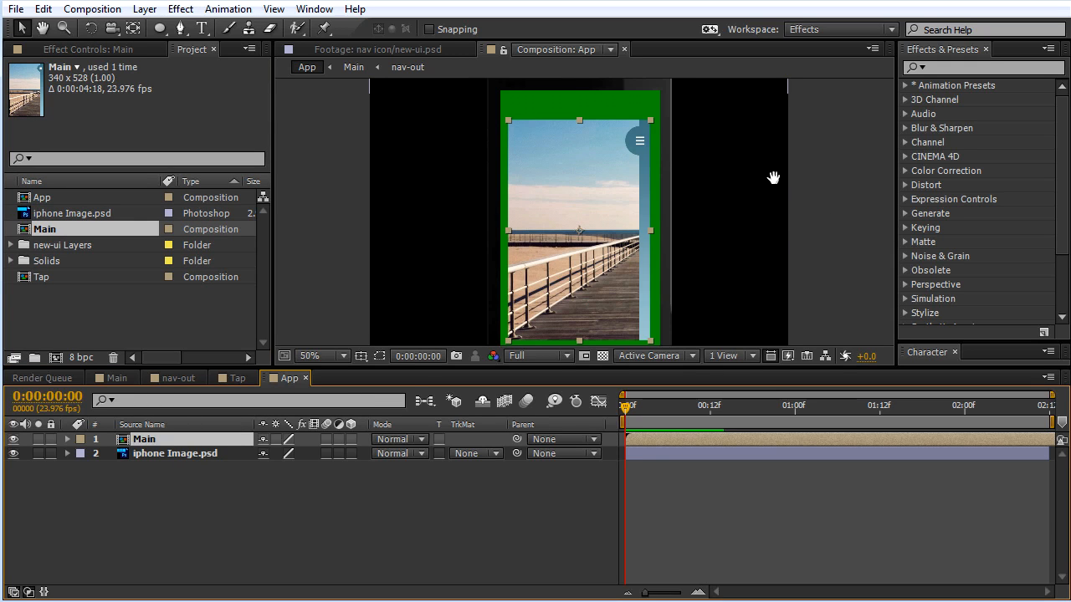
left_click_drag(774, 175, 729, 137)
scroll(715, 156, "down", 1)
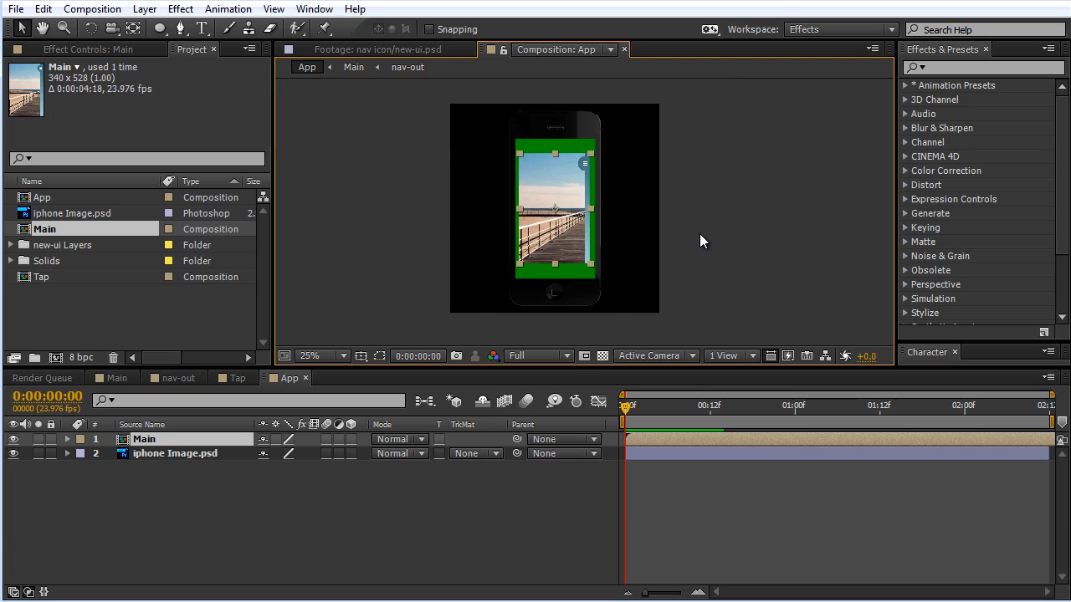
left_click(593, 267)
left_click(570, 239)
key("s")
left_click_drag(309, 454, 333, 455)
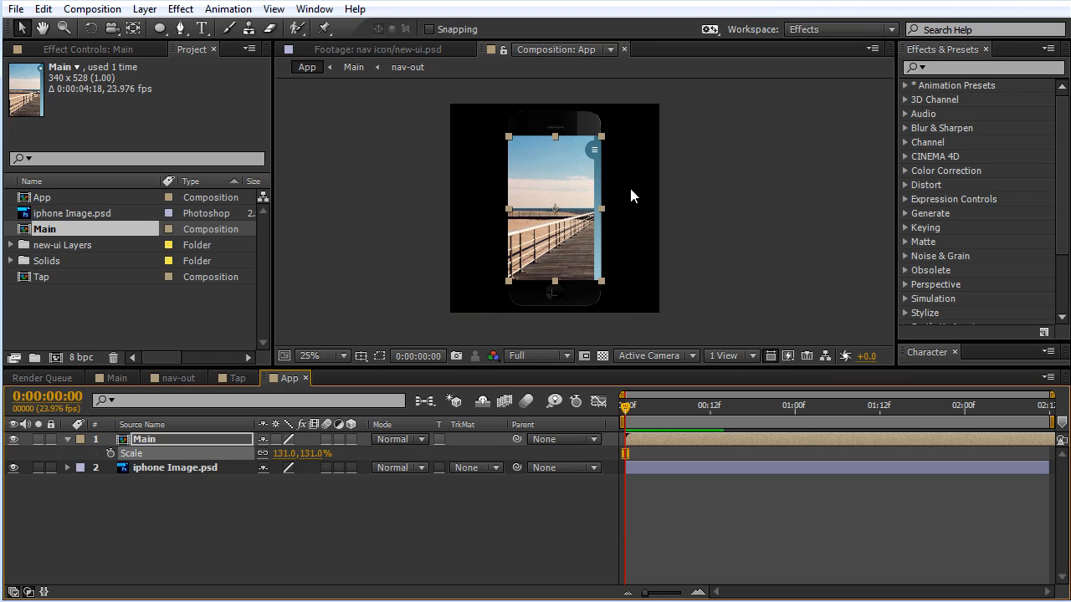
Step: Lower the Main layer's opacity to 75% and shift it slightly left and down to align with the phone's green screen
scroll(634, 180, "up", 2)
scroll(633, 183, "down", 2)
key("t")
left_click_drag(261, 458, 248, 453)
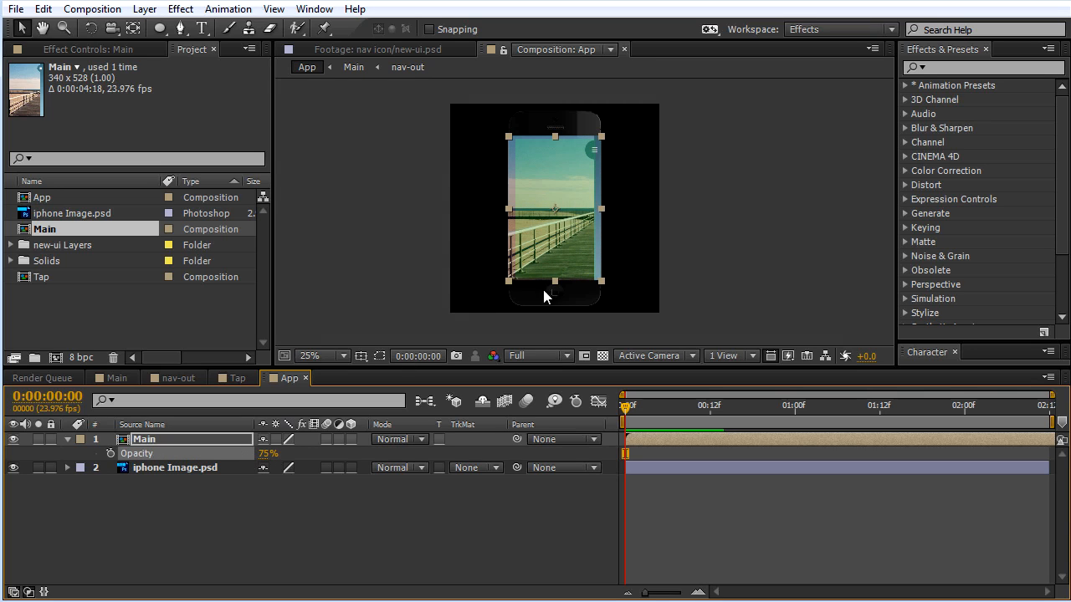
scroll(694, 174, "up", 1)
left_click_drag(670, 144, 663, 177)
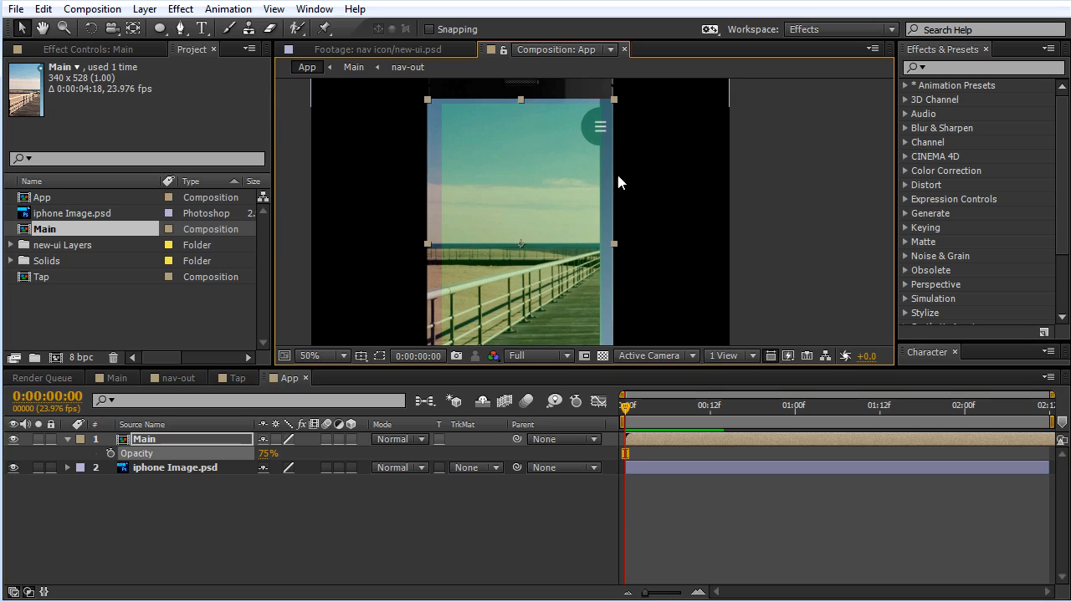
left_click_drag(597, 179, 585, 185)
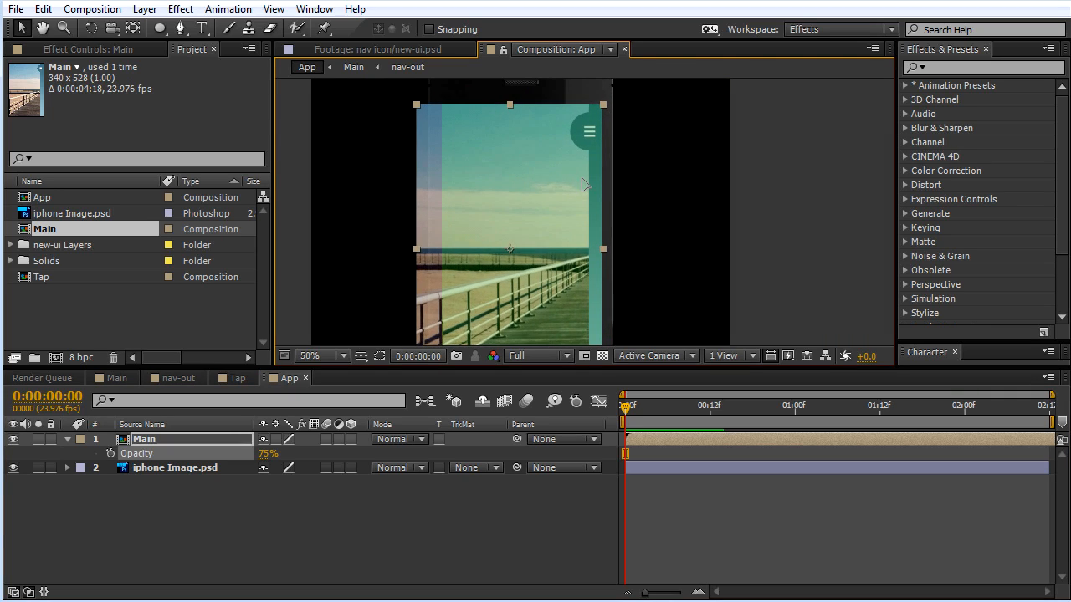
left_click_drag(695, 198, 687, 128)
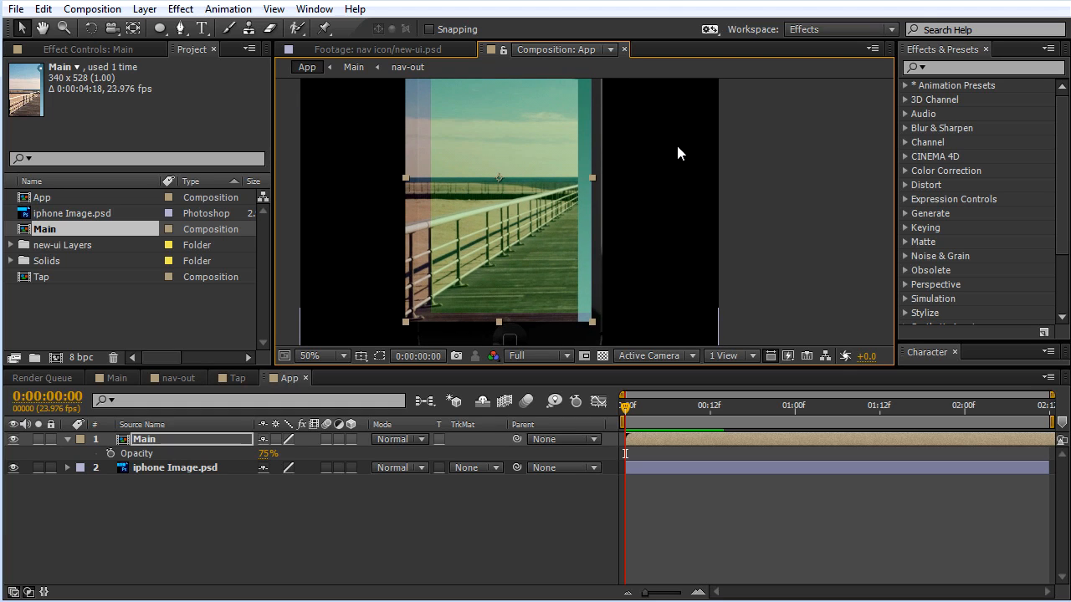
left_click_drag(640, 167, 629, 231)
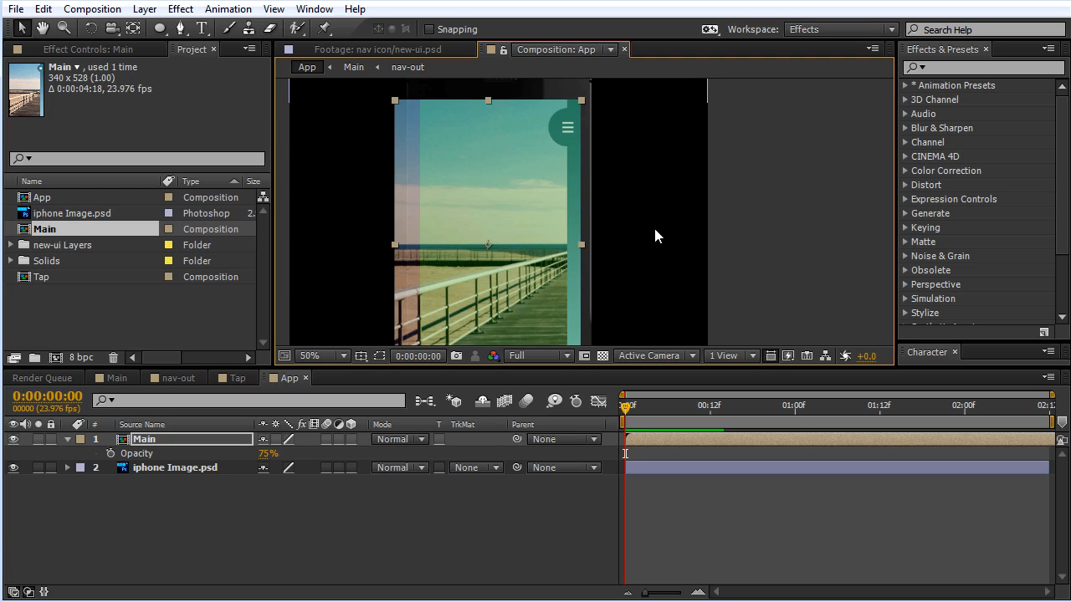
left_click_drag(652, 238, 651, 197)
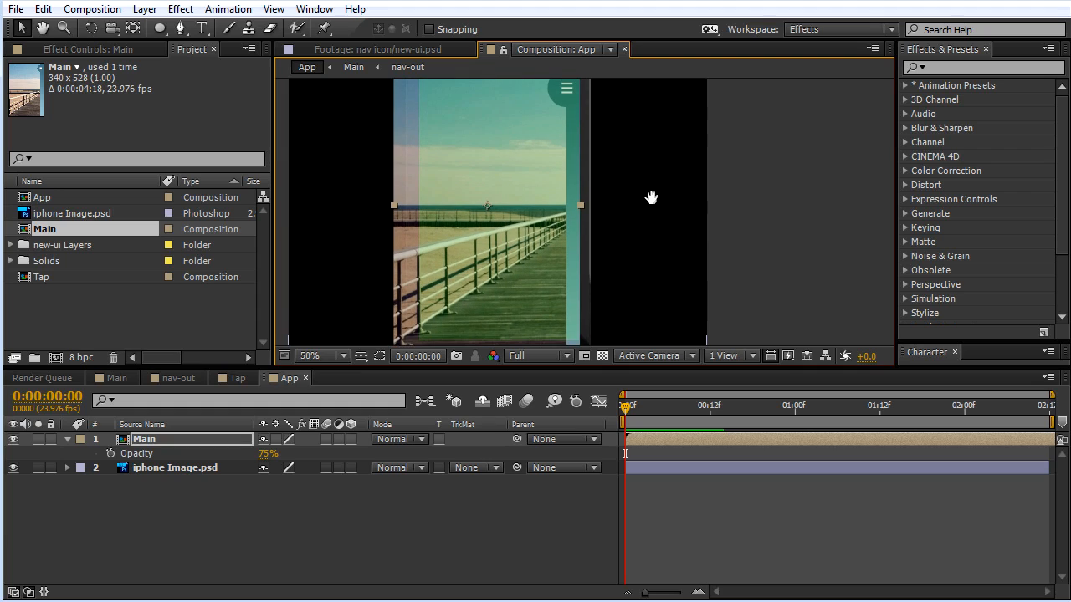
left_click_drag(651, 127, 629, 169)
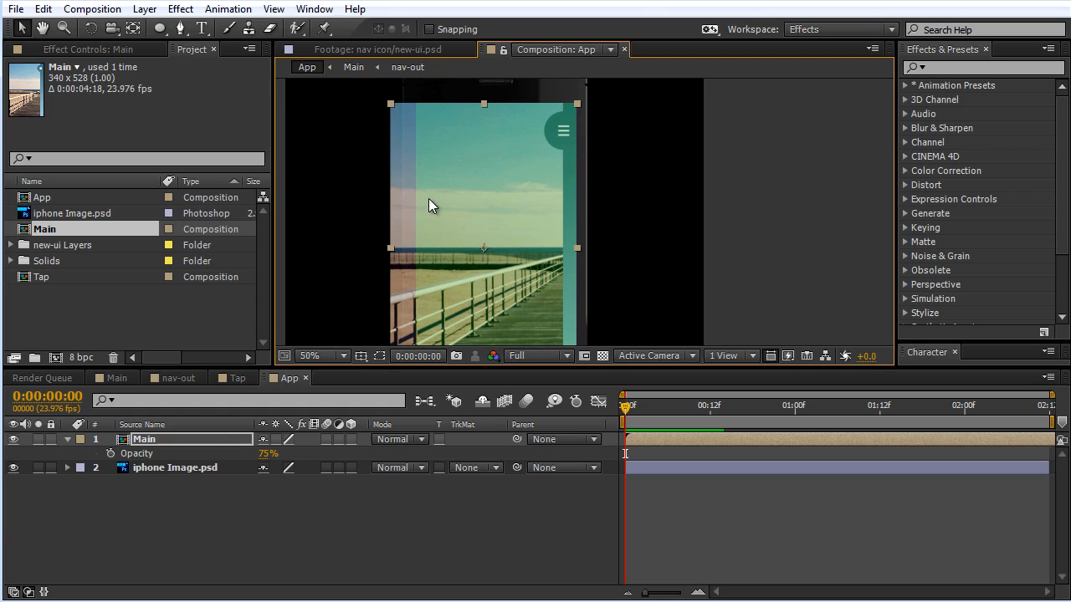
Step: Draw a rectangular mask on the Main layer around the phone's screen area, cutting off the overhang past its left edge
left_click_drag(159, 27, 212, 30)
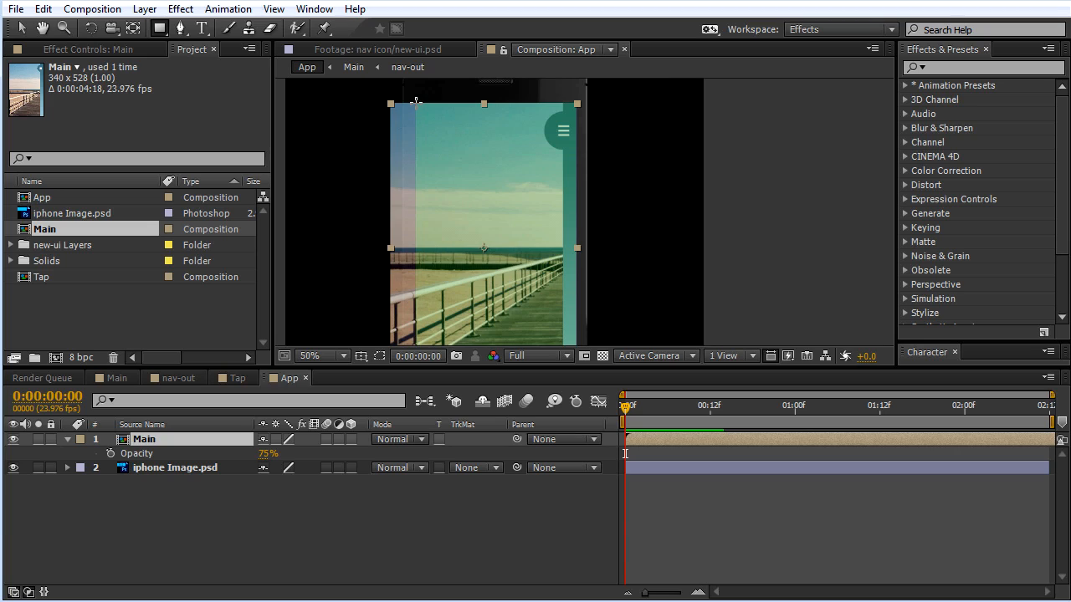
key("comma")
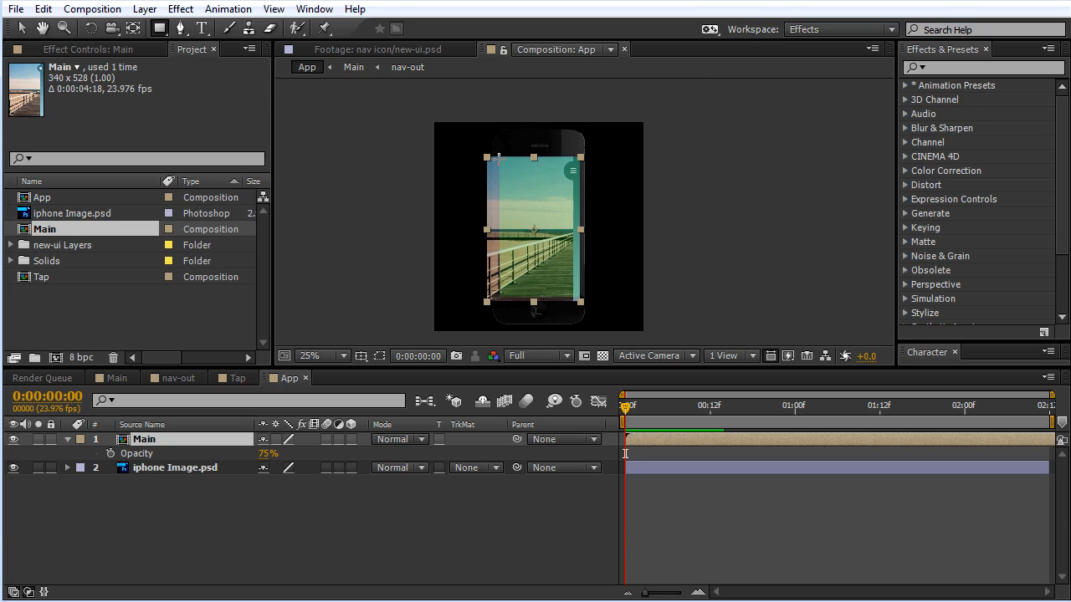
mouse_move(499, 156)
left_mouse_down()
mouse_move(558, 234)
mouse_move(586, 306)
mouse_move(588, 297)
left_mouse_up()
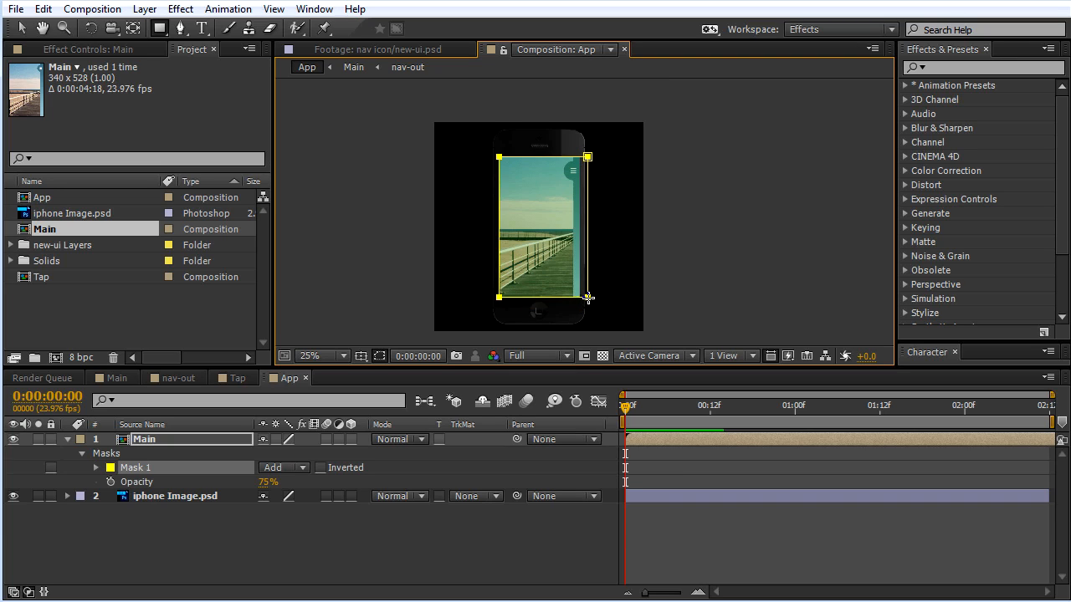
Step: Inspect the mask's edges against the phone screen and restore the Main layer's opacity to 100%
scroll(619, 286, "up", 2)
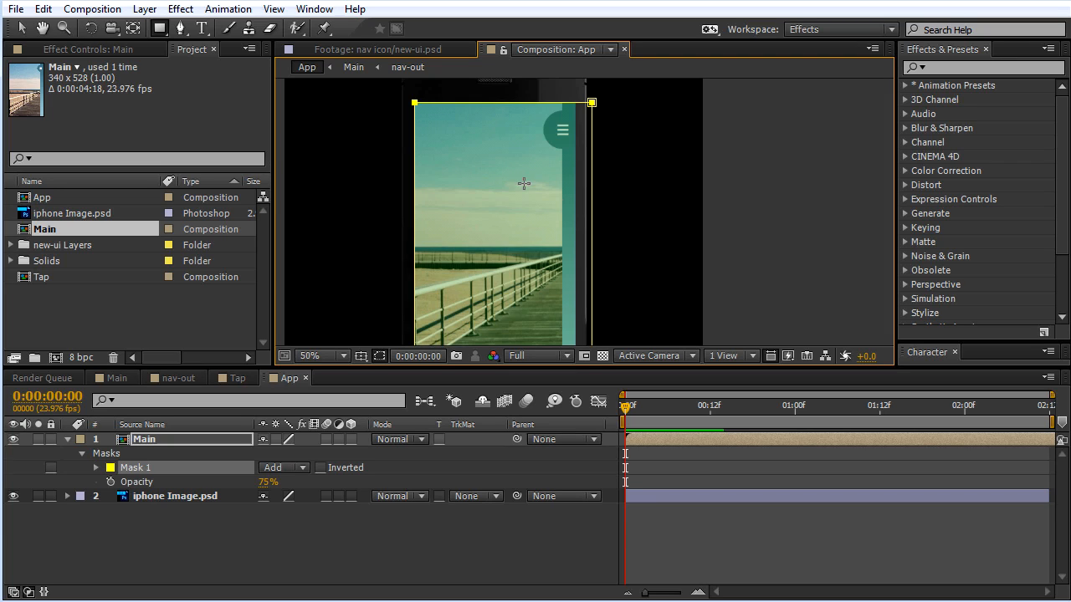
left_click_drag(647, 193, 692, 199)
scroll(675, 172, "up", 2)
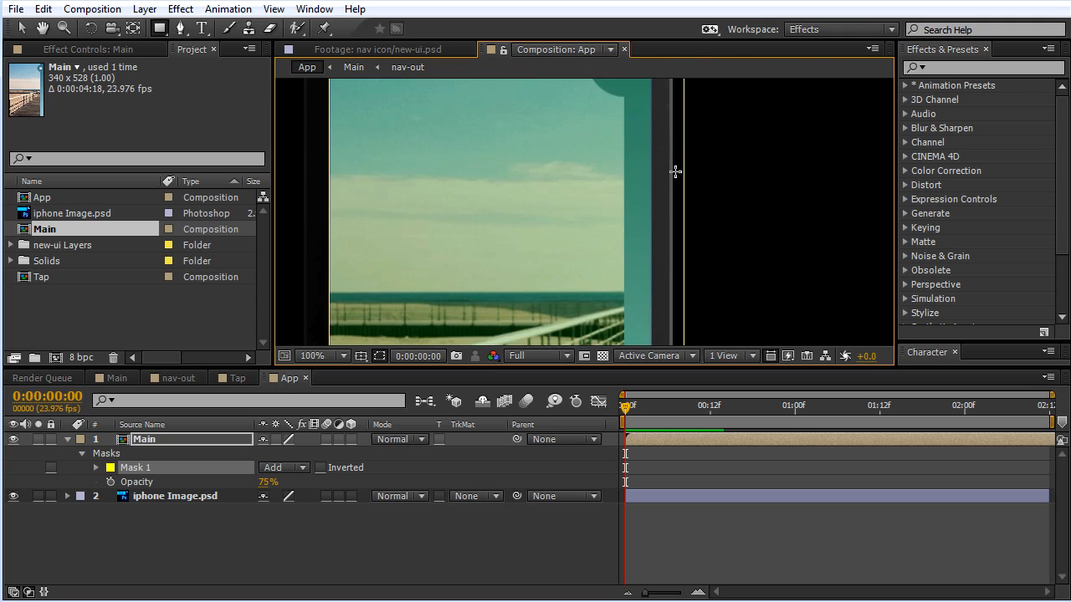
left_click_drag(600, 179, 601, 246)
scroll(601, 246, "down", 2)
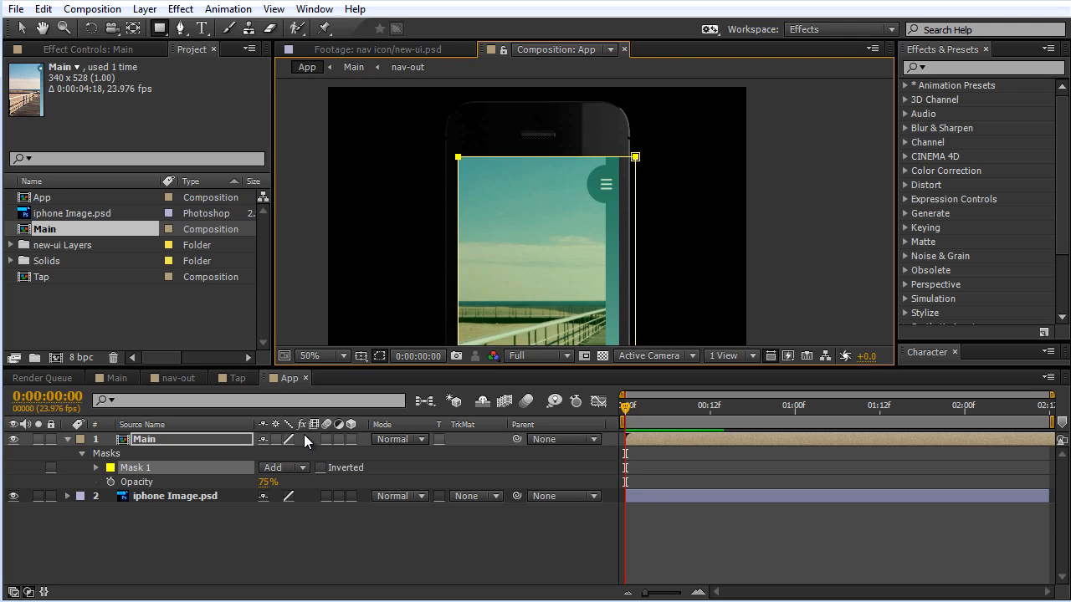
left_click_drag(273, 485, 380, 513)
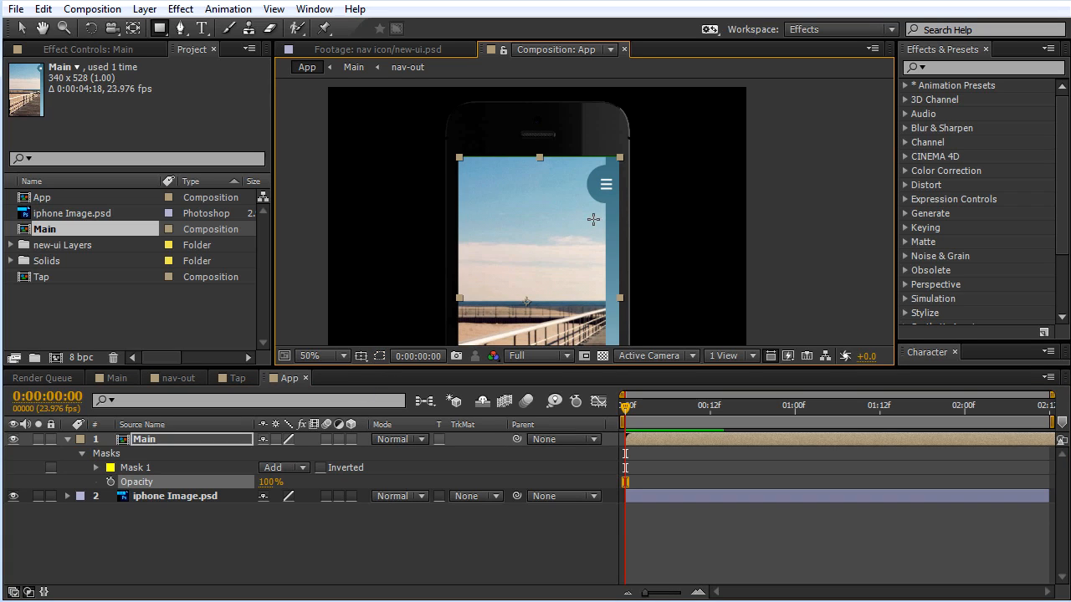
Step: Nudge the masked Main layer up by about one pixel to line up with the phone screen's upper edge
scroll(641, 204, "up", 2)
key("v")
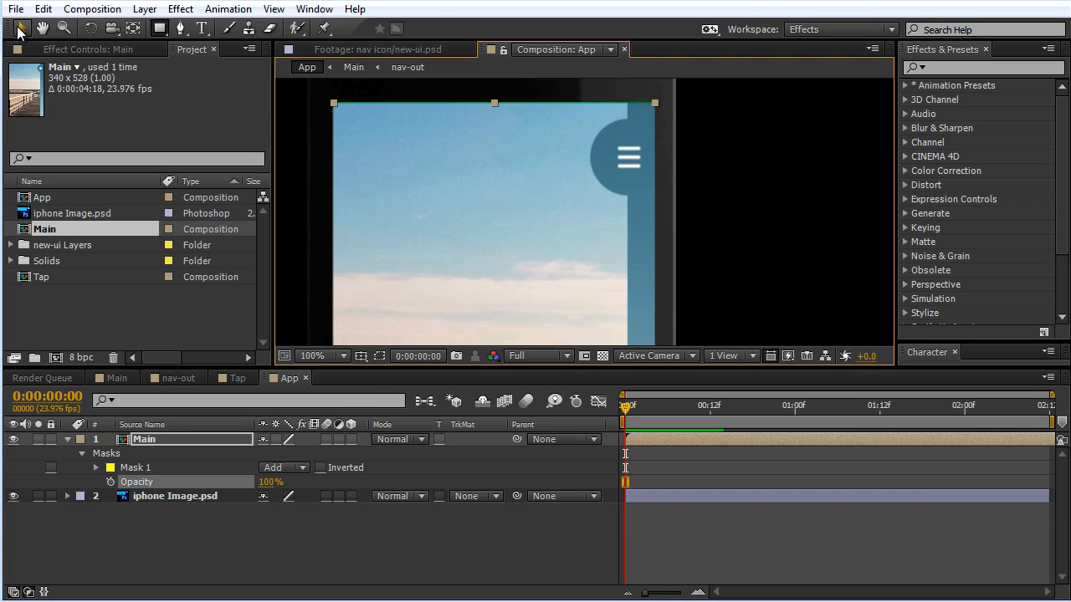
left_click(487, 172)
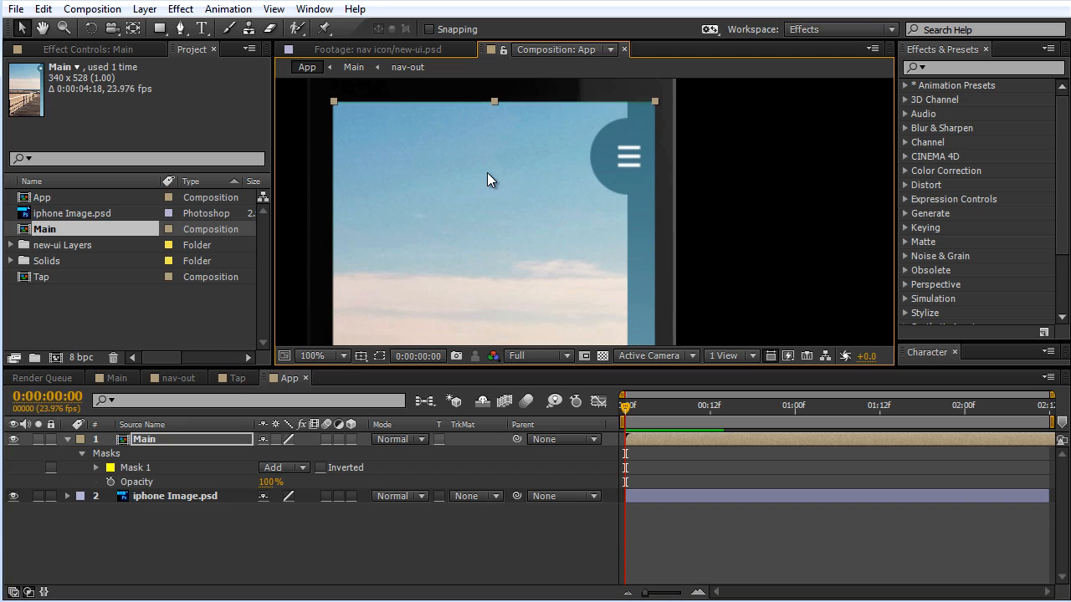
scroll(524, 178, "down", 2)
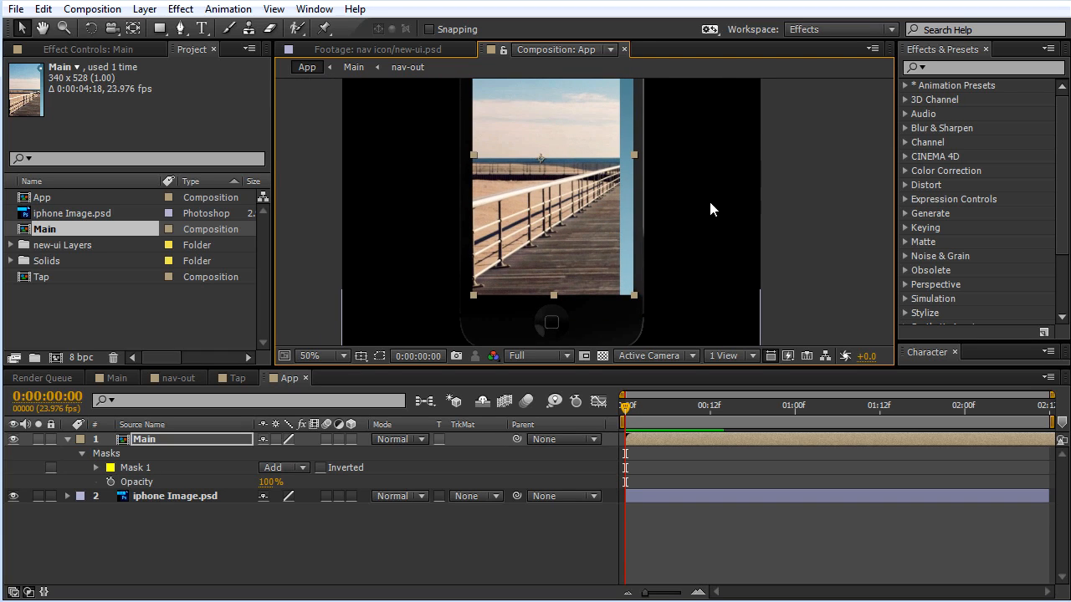
Step: Preview the menu animation inside the phone in the App composition
left_click(716, 216)
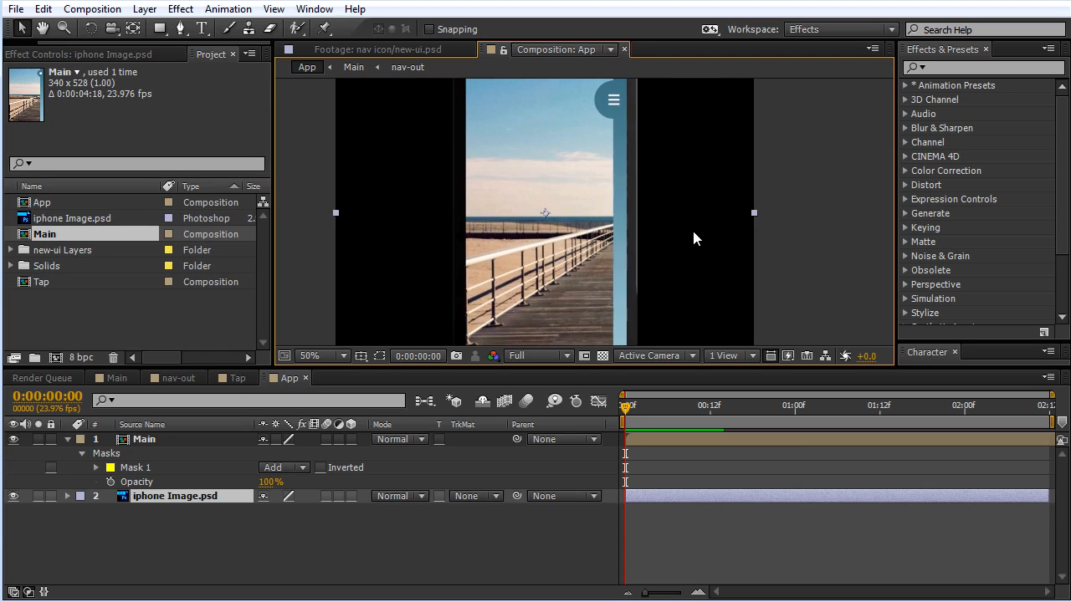
scroll(682, 255, "down", 1)
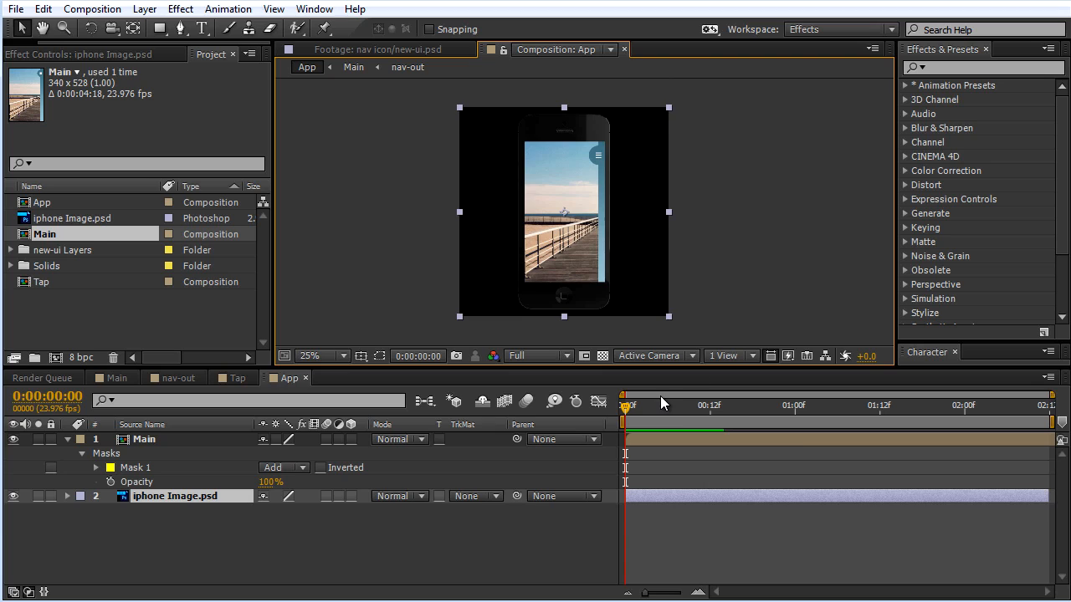
key("space")
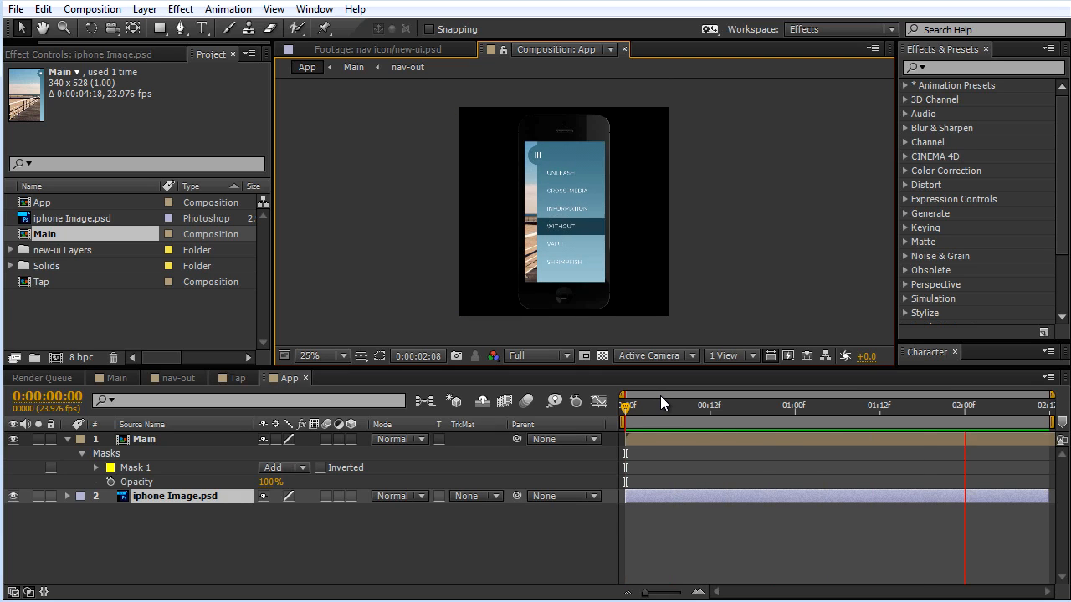
key("space")
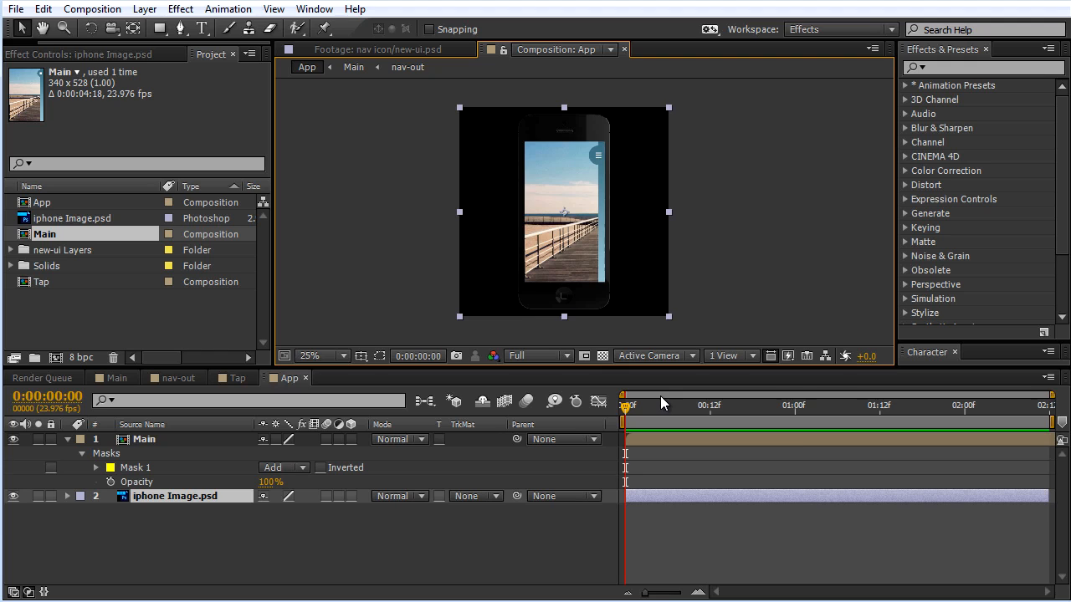
Step: Enlarge the composition viewing area and frame the whole phone in it
scroll(603, 216, "up", 1)
left_click_drag(627, 140, 632, 217)
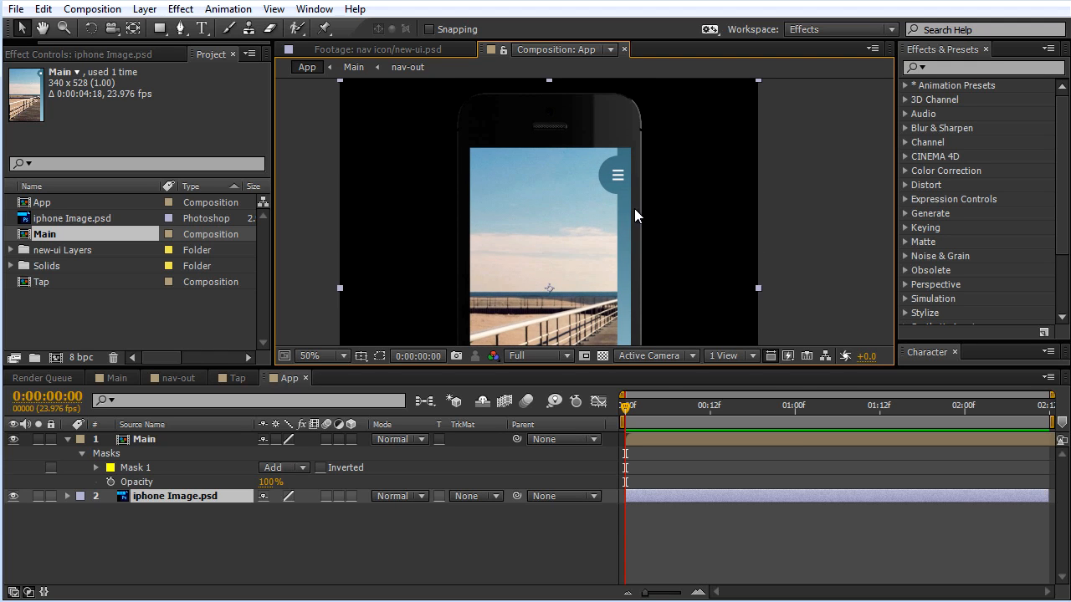
left_click_drag(478, 368, 478, 421)
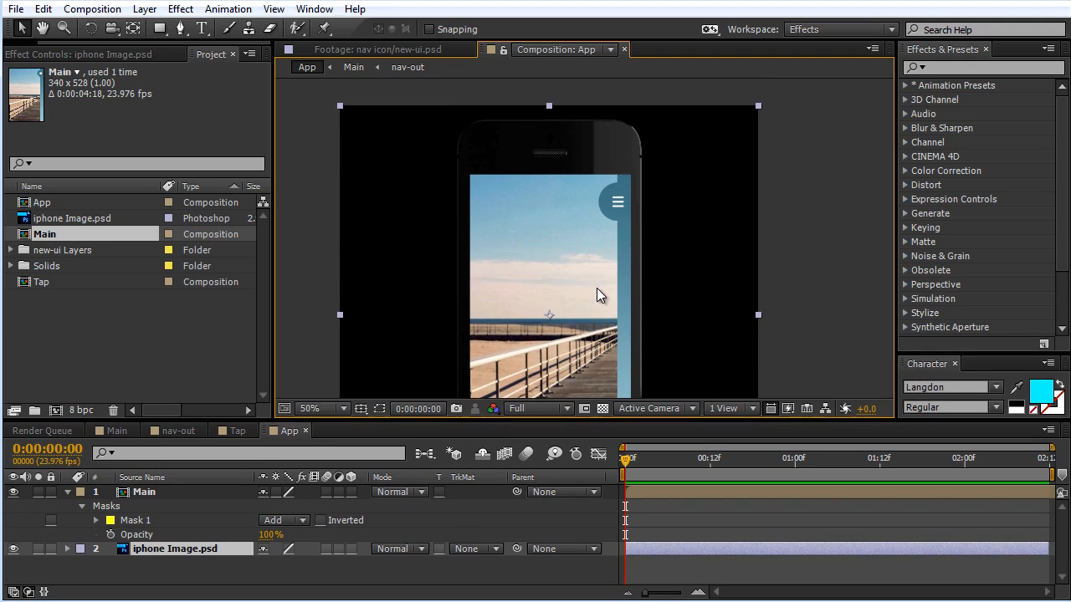
left_click_drag(597, 287, 610, 210)
scroll(611, 205, "down", 1)
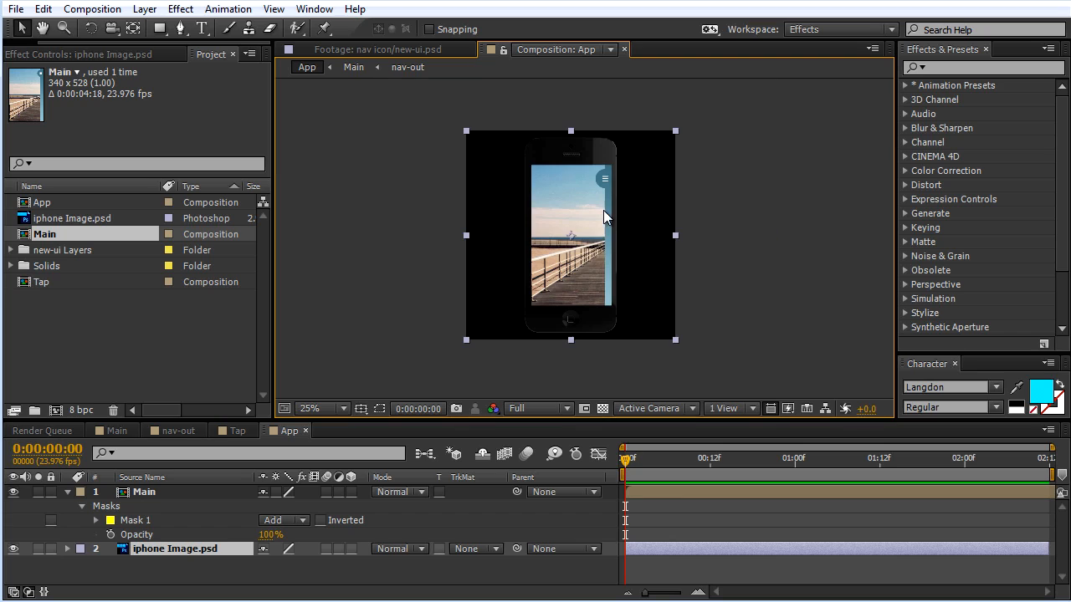
left_click(285, 432)
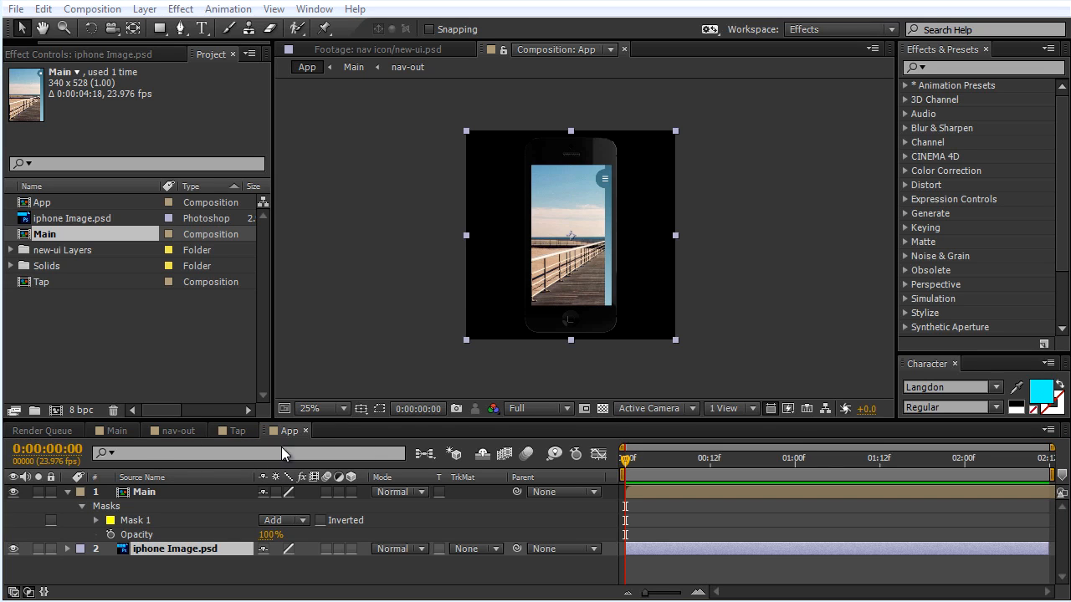
Step: Add the App composition to the render queue
left_click(54, 432)
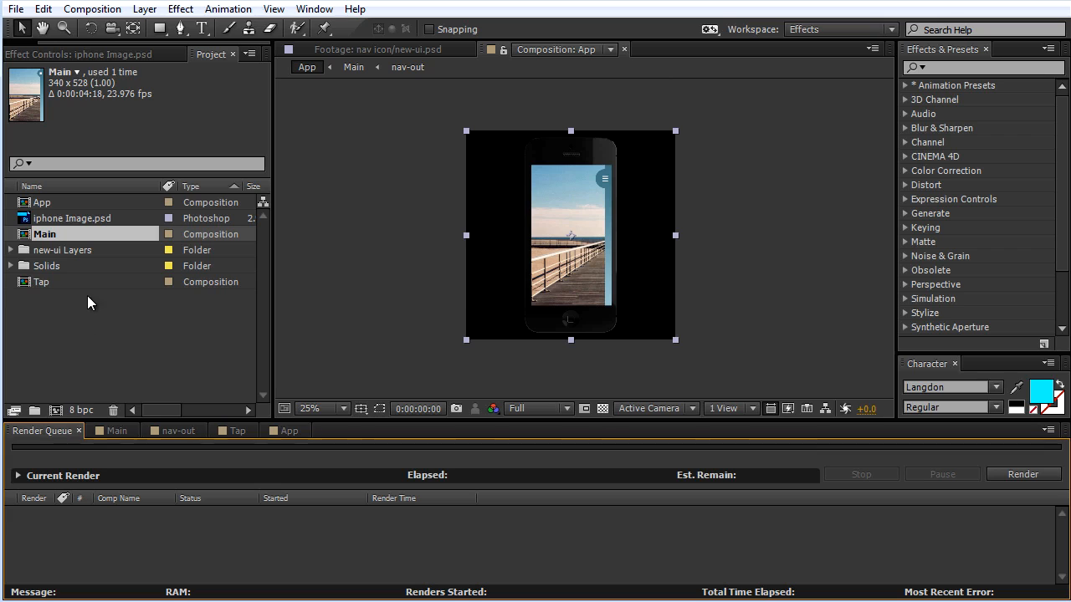
left_click(36, 202)
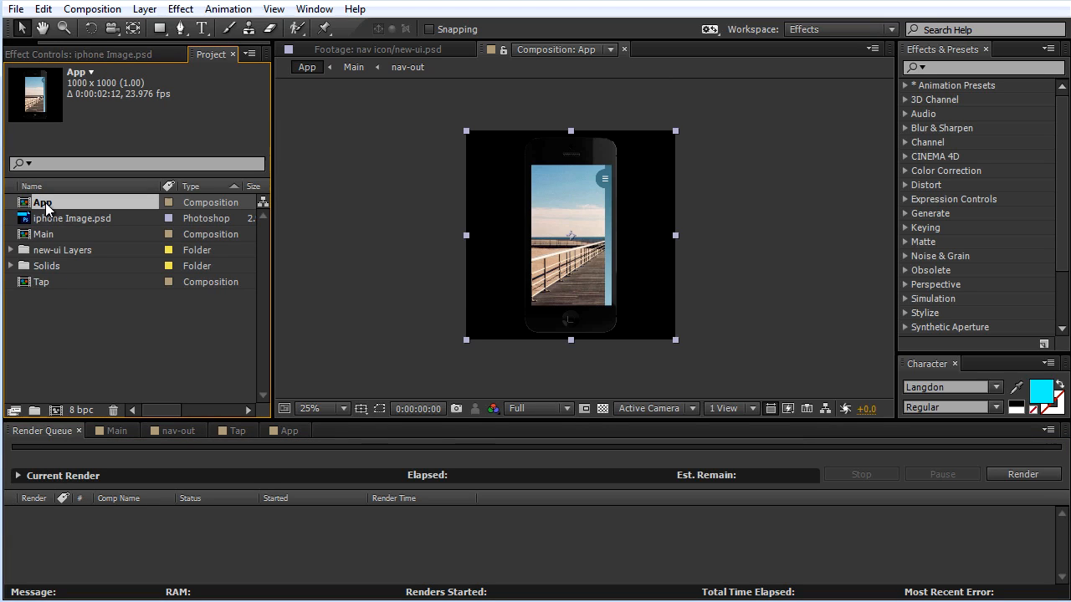
left_click_drag(40, 205, 104, 517)
left_click(245, 474)
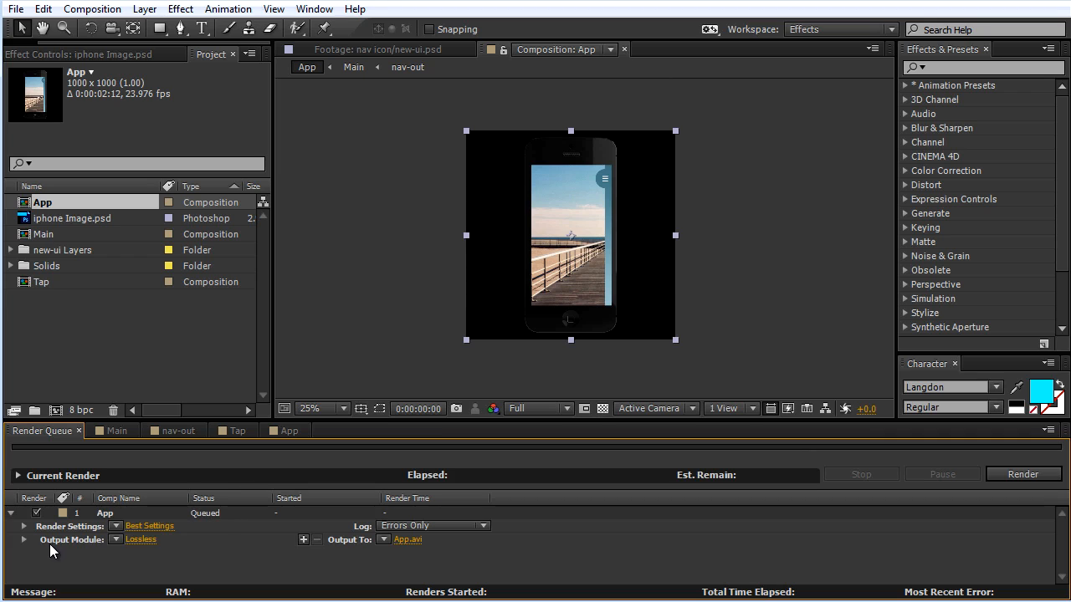
Step: Set the App render's output module to QuickTime format, keeping the H.264 codec at quality 95
left_click(140, 539)
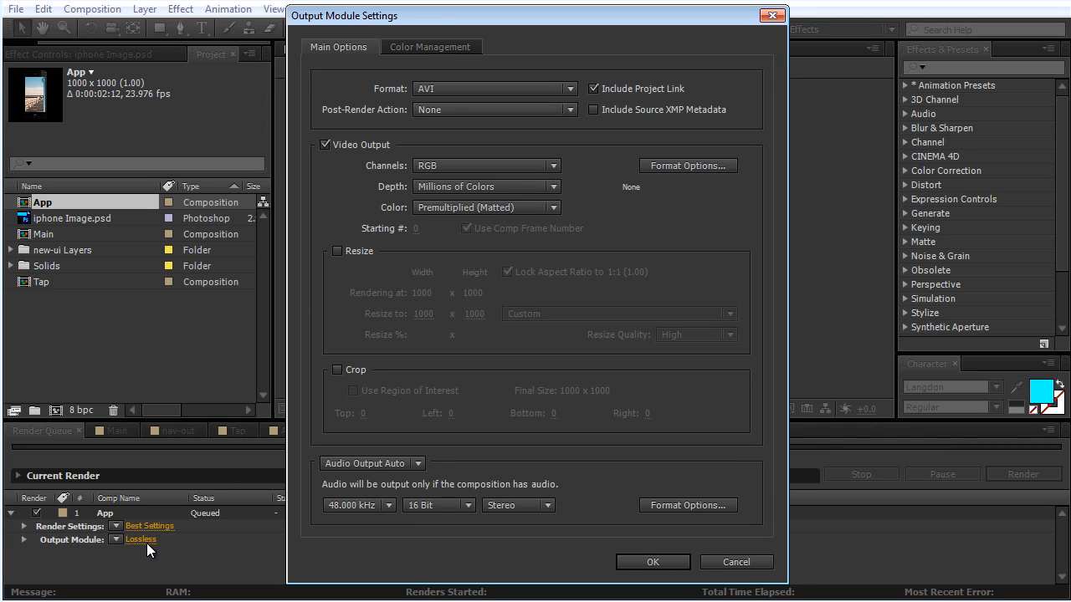
left_click(570, 90)
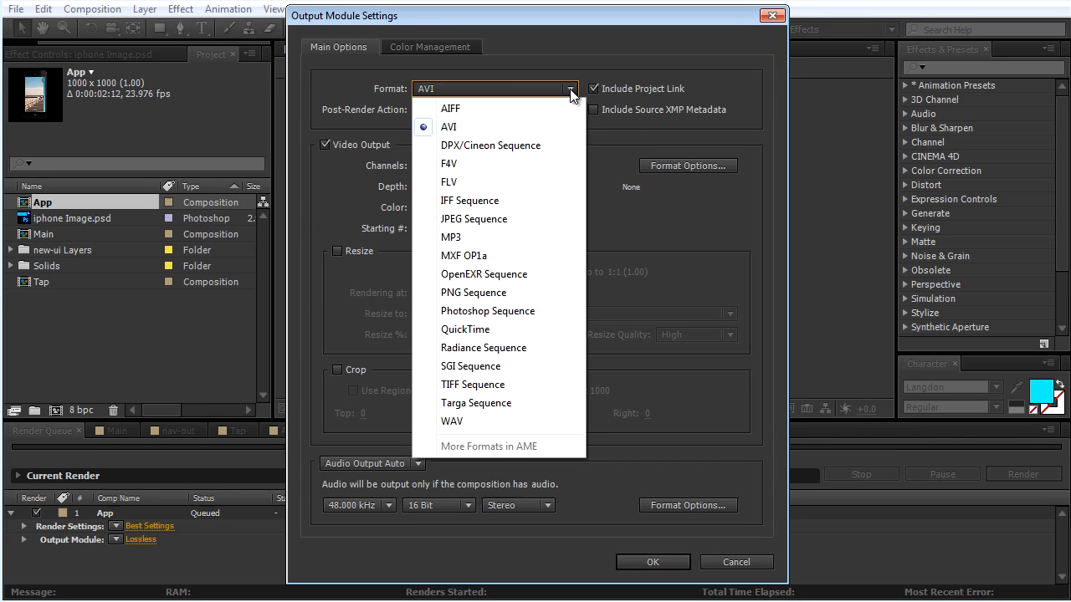
left_click(464, 330)
left_click(676, 169)
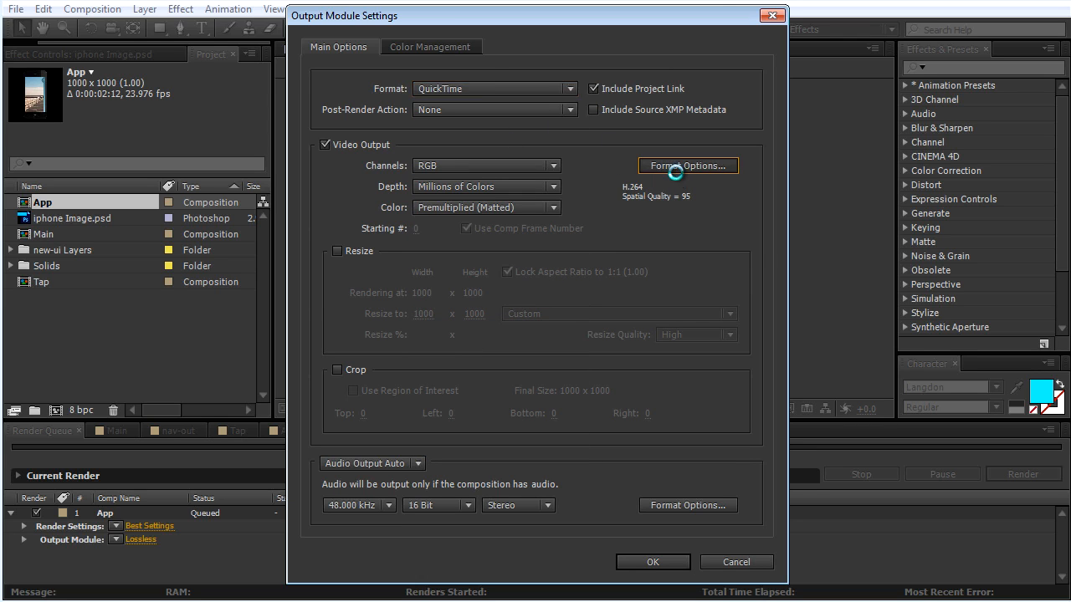
left_click(504, 89)
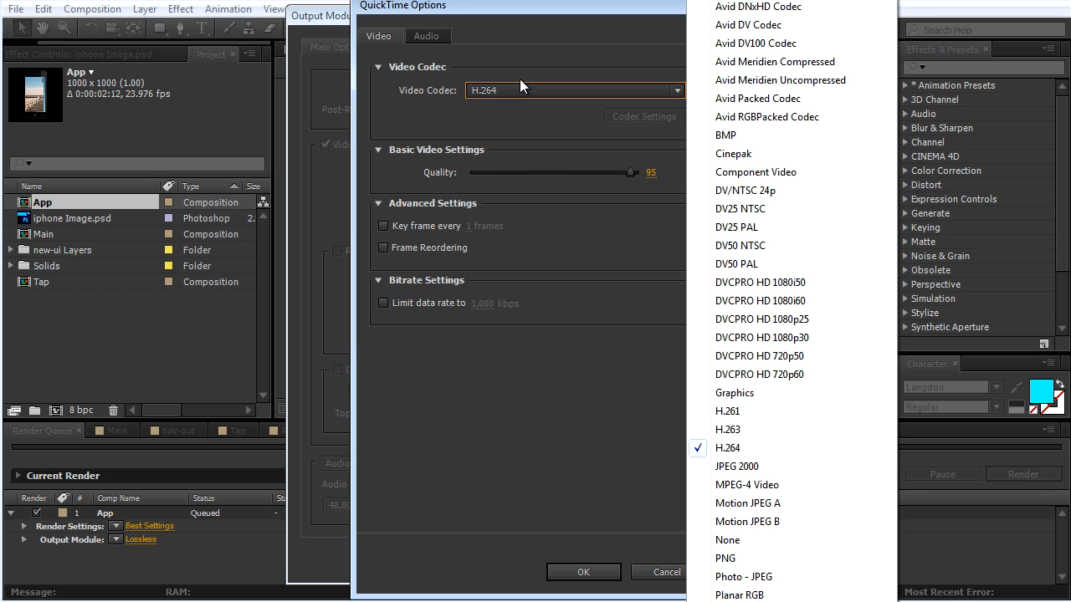
left_click(528, 84)
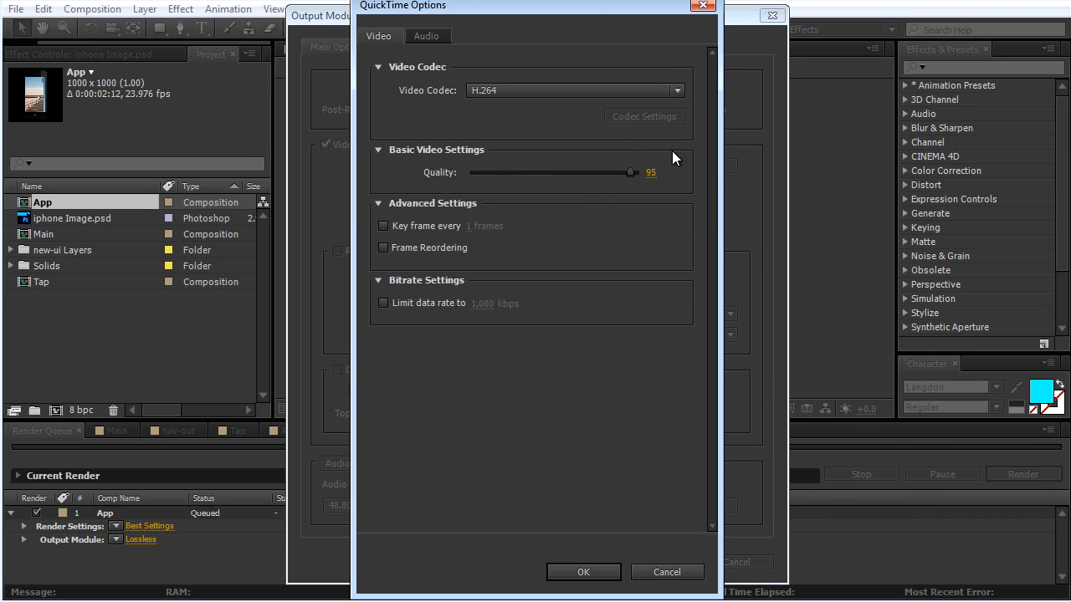
left_click(583, 573)
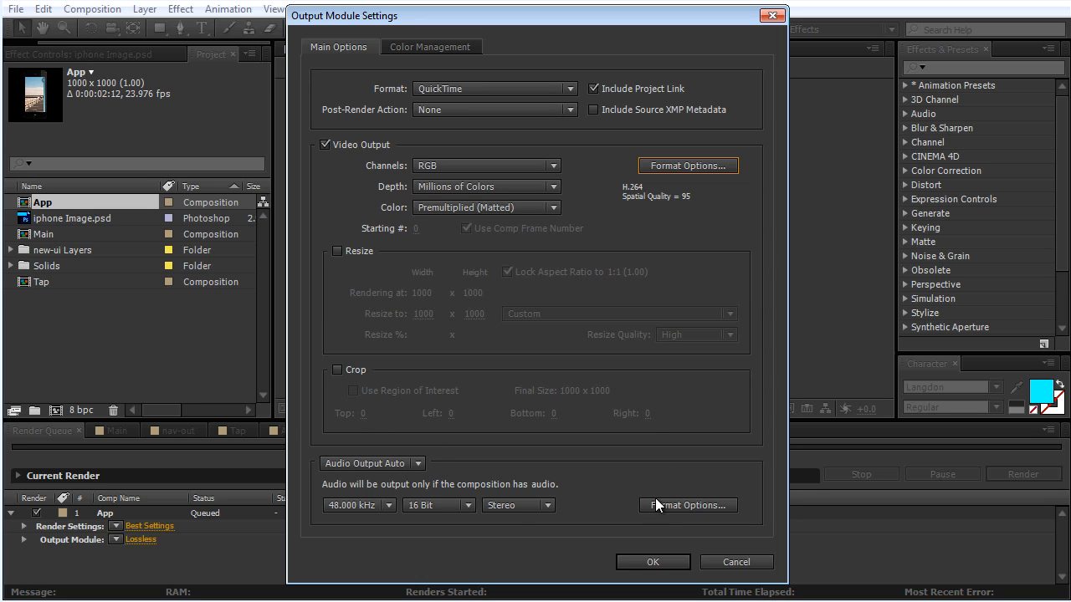
left_click(652, 563)
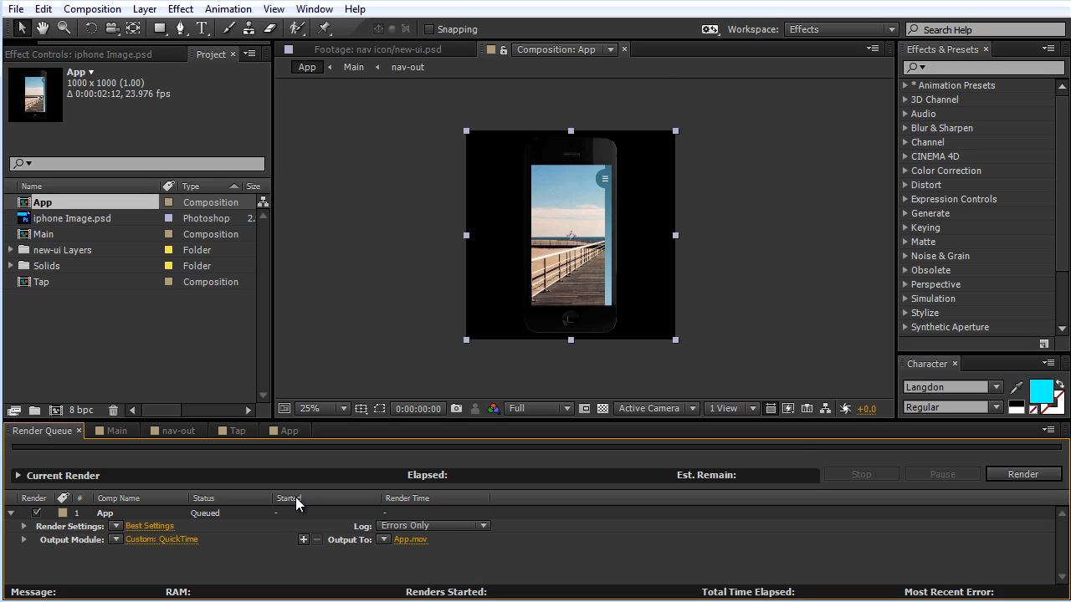
Step: Check the end of the App composition's timeline and set the composition's duration to 0:00:05:12
left_click(285, 432)
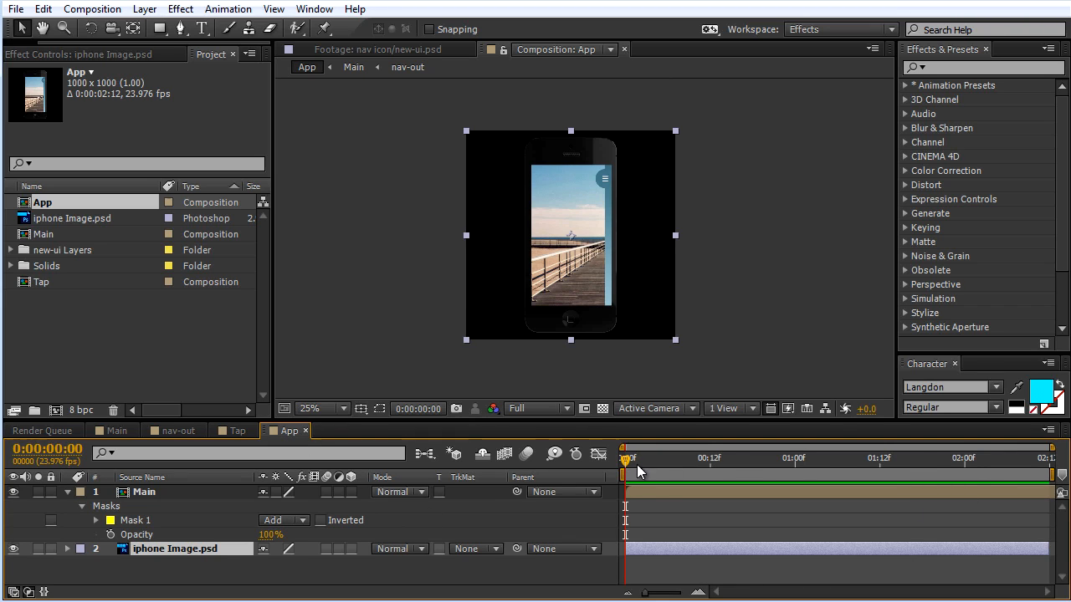
left_click_drag(636, 465, 1048, 476)
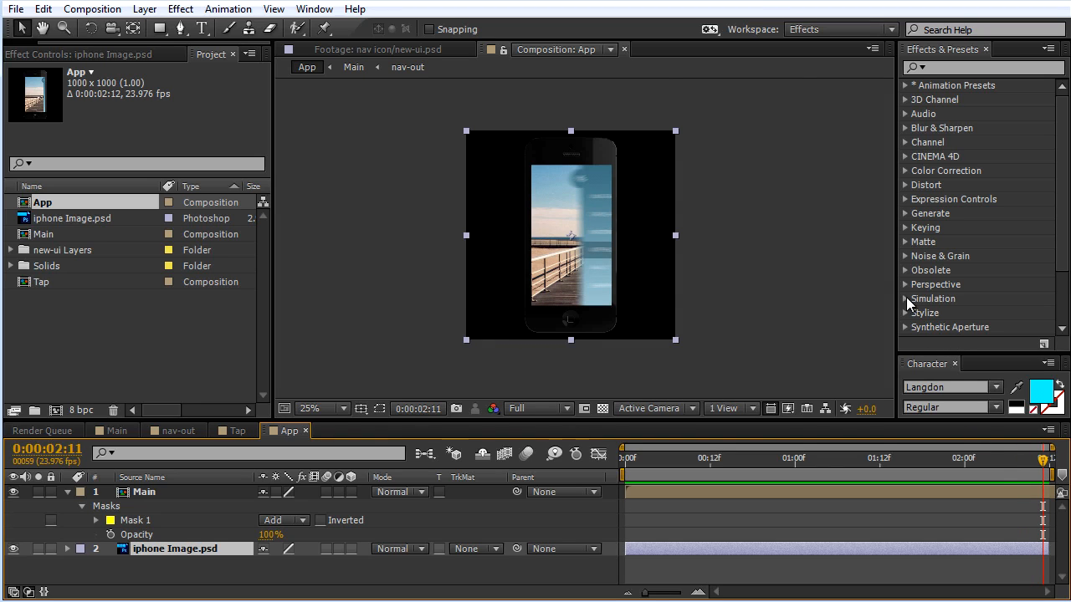
right_click(750, 286)
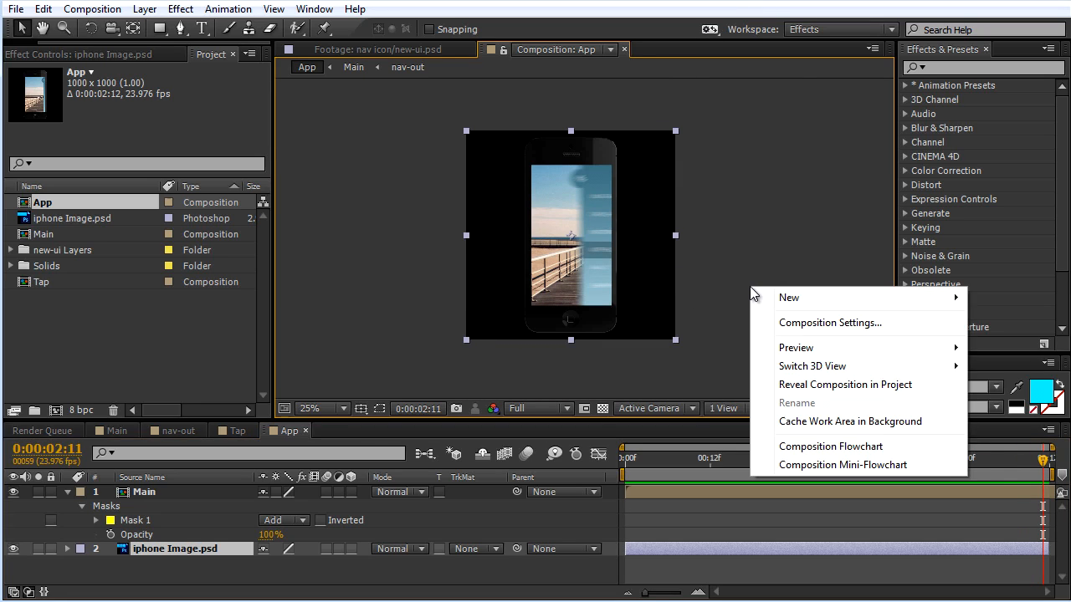
left_click(803, 325)
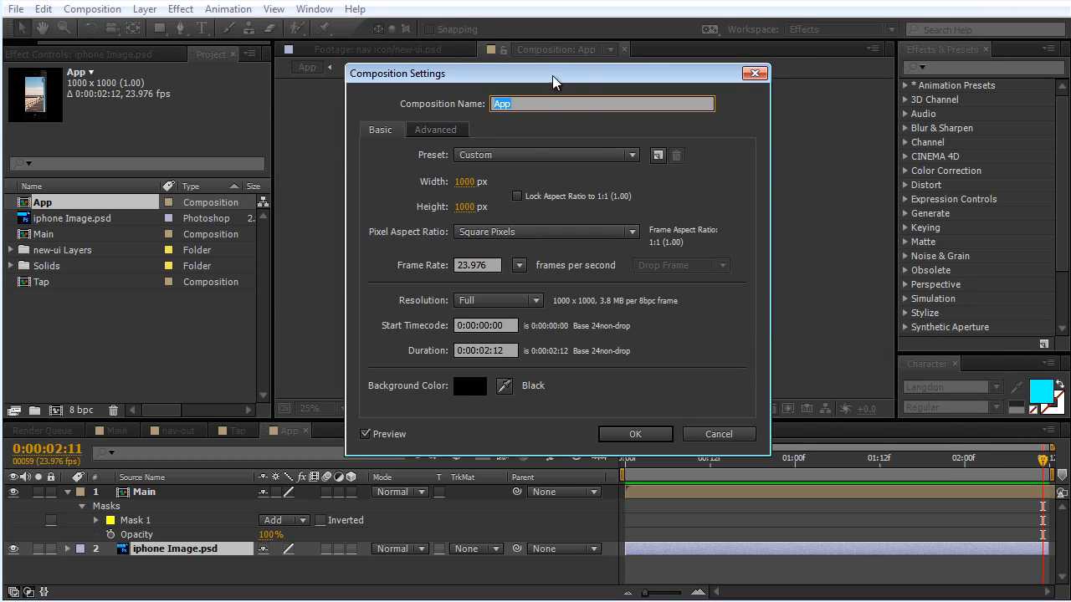
left_click(487, 351)
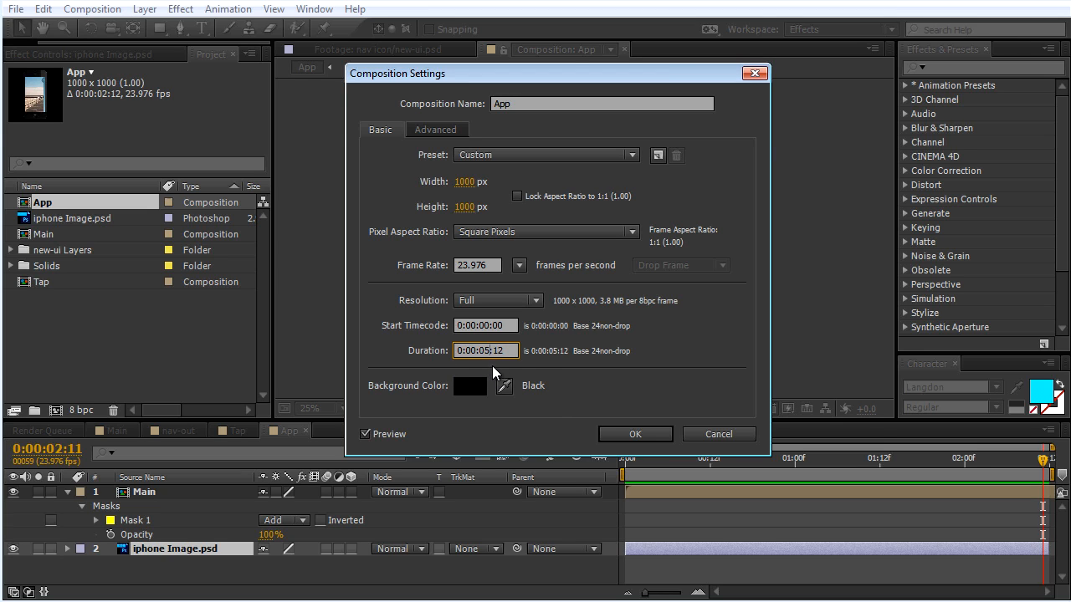
left_click(635, 433)
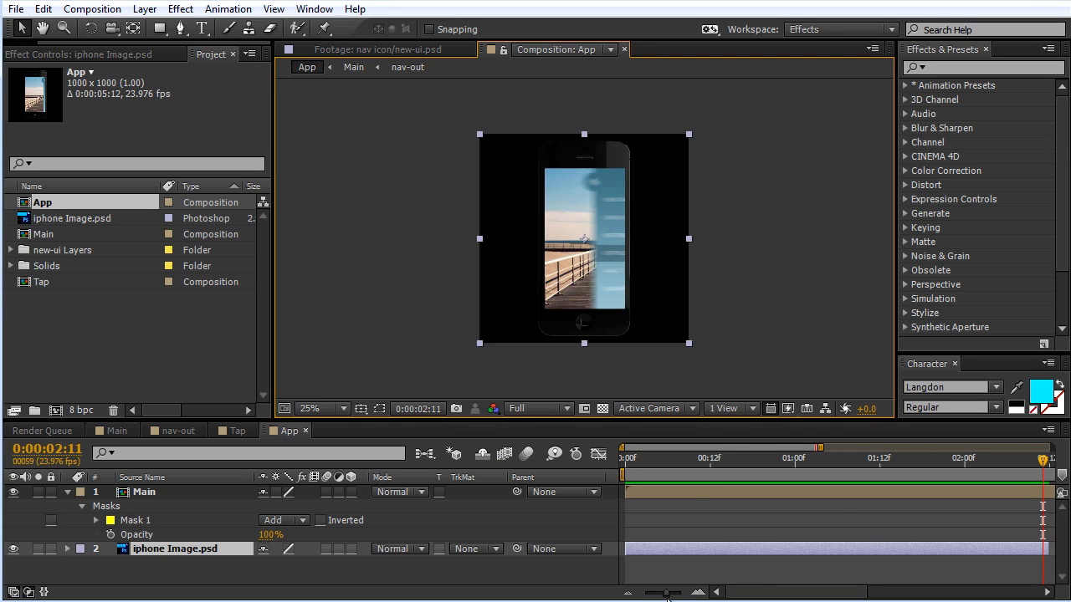
Step: Extend the iphone Image.psd layer to the end of the Main layer and trim the work area to end there
left_click_drag(665, 594, 629, 595)
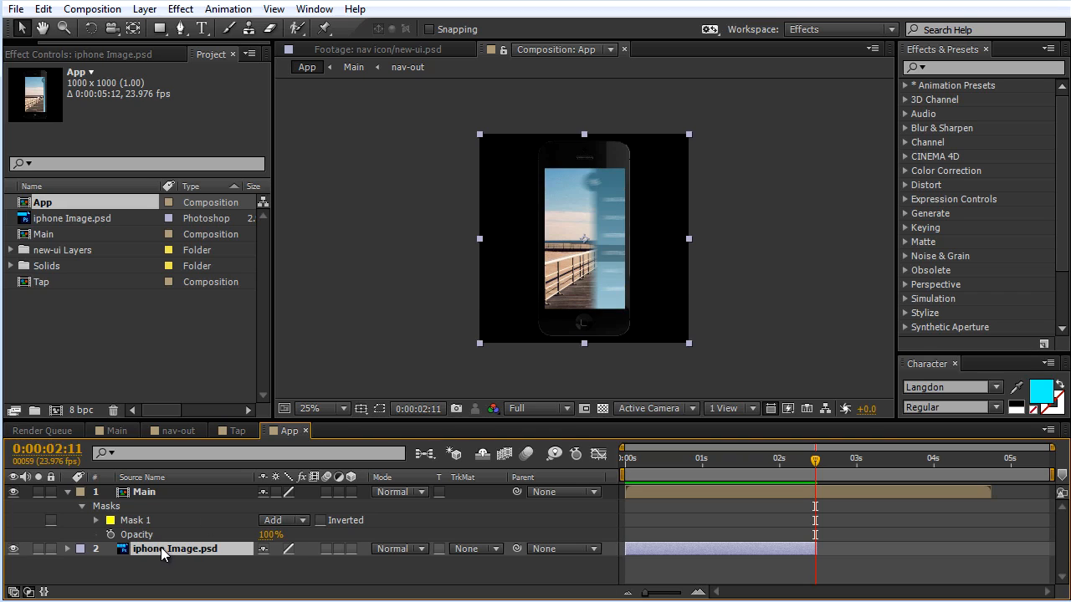
left_click_drag(809, 554, 994, 557)
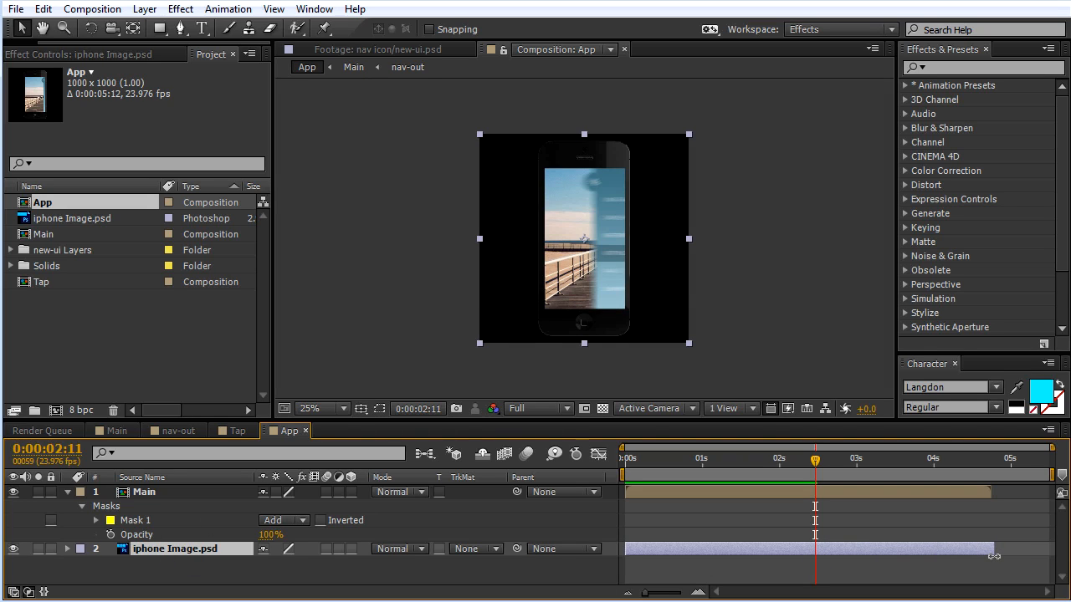
left_click(989, 462)
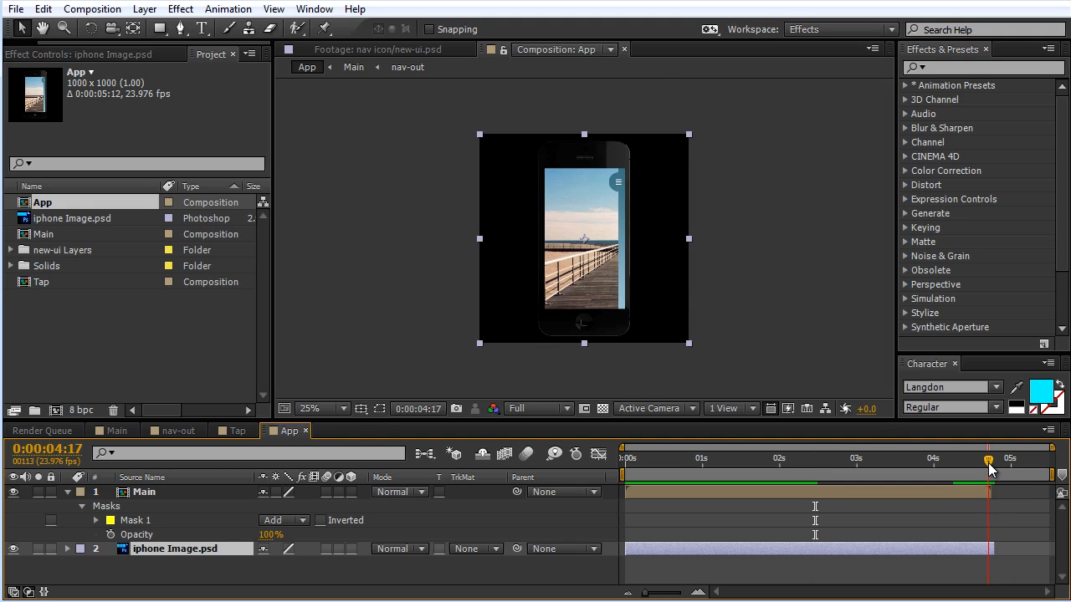
left_click_drag(1052, 475, 985, 472)
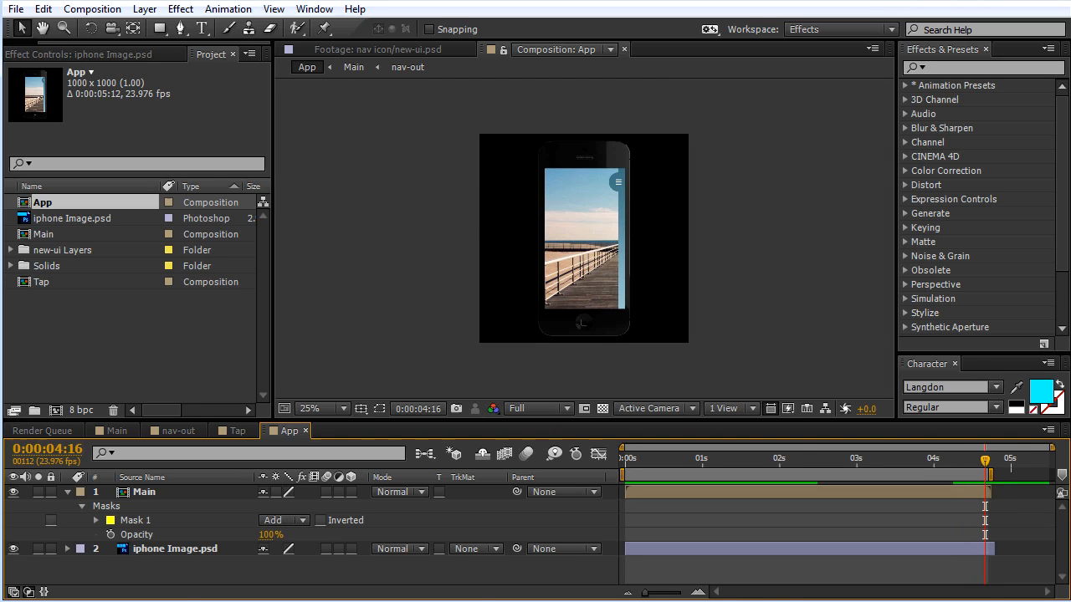
Step: Confirm Best quality, Full resolution and the Work Area Only time span for the queued App composition, and render it to App.mov
left_click(43, 431)
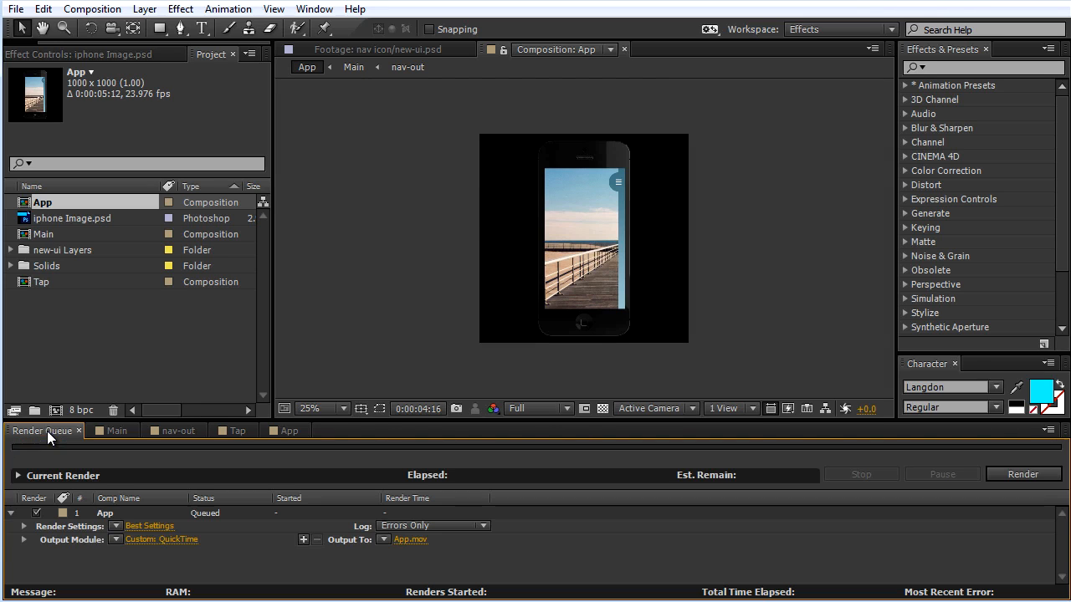
left_click(150, 526)
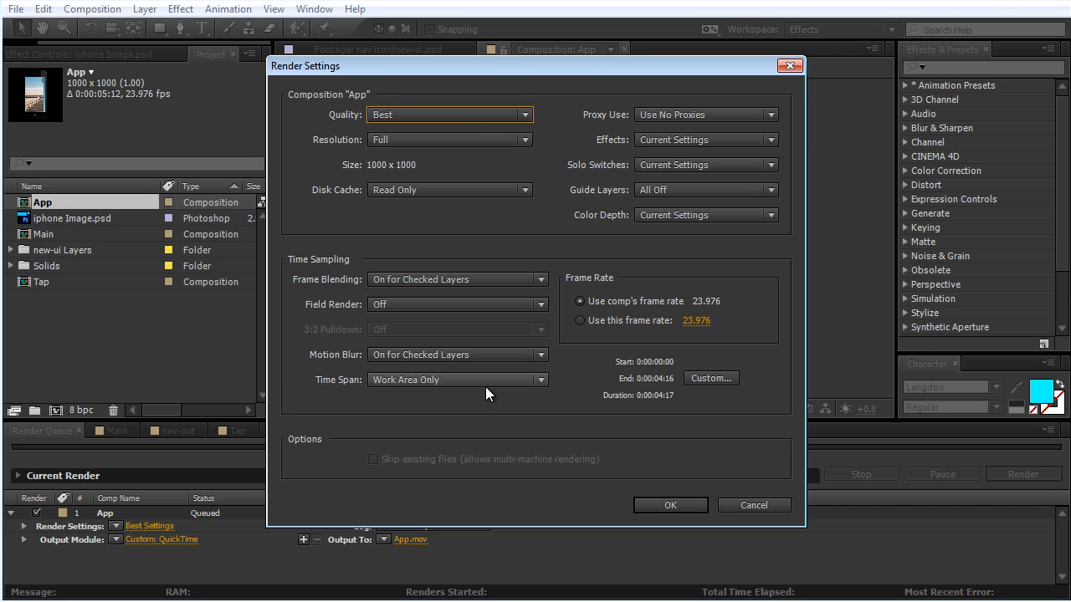
left_click(661, 504)
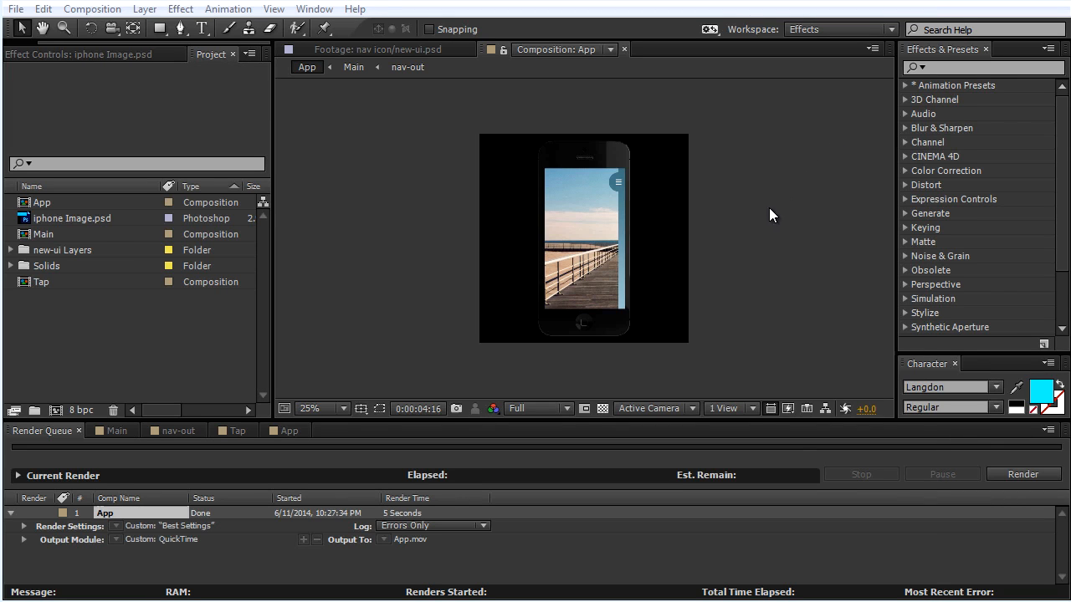
Step: Switch to Photoshop, close new-ui.psd and open the rendered App video from the AE Tuts folder
key("alt+Tab")
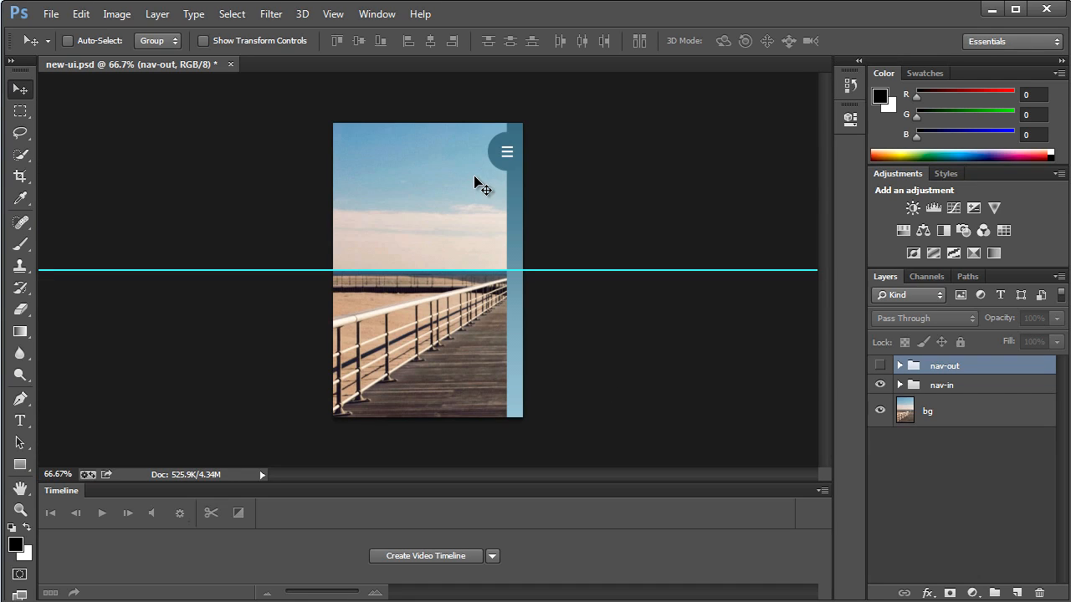
left_click(231, 64)
left_click(51, 14)
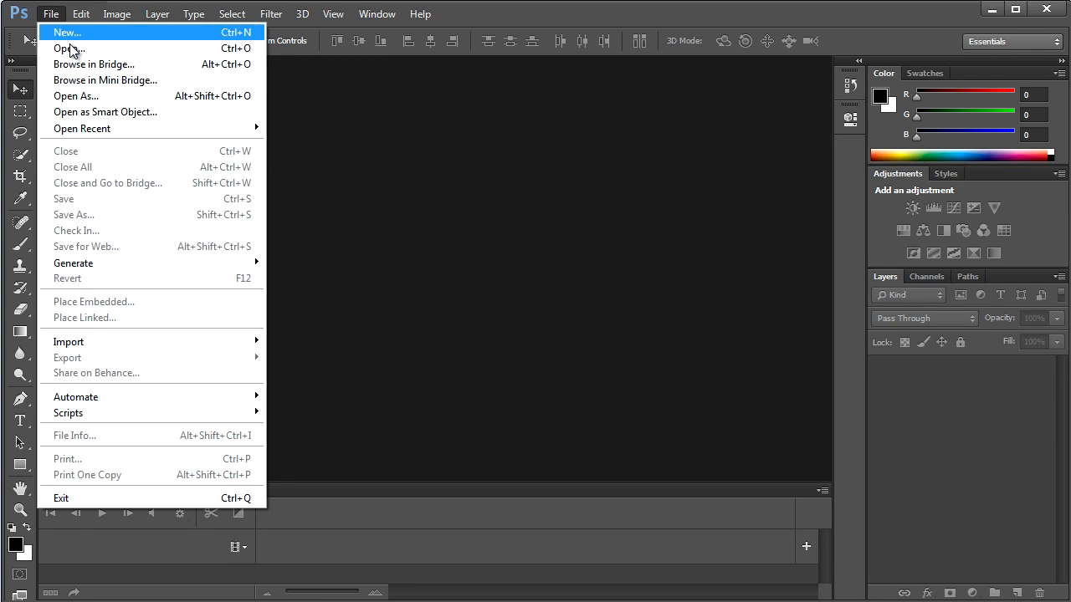
left_click(71, 48)
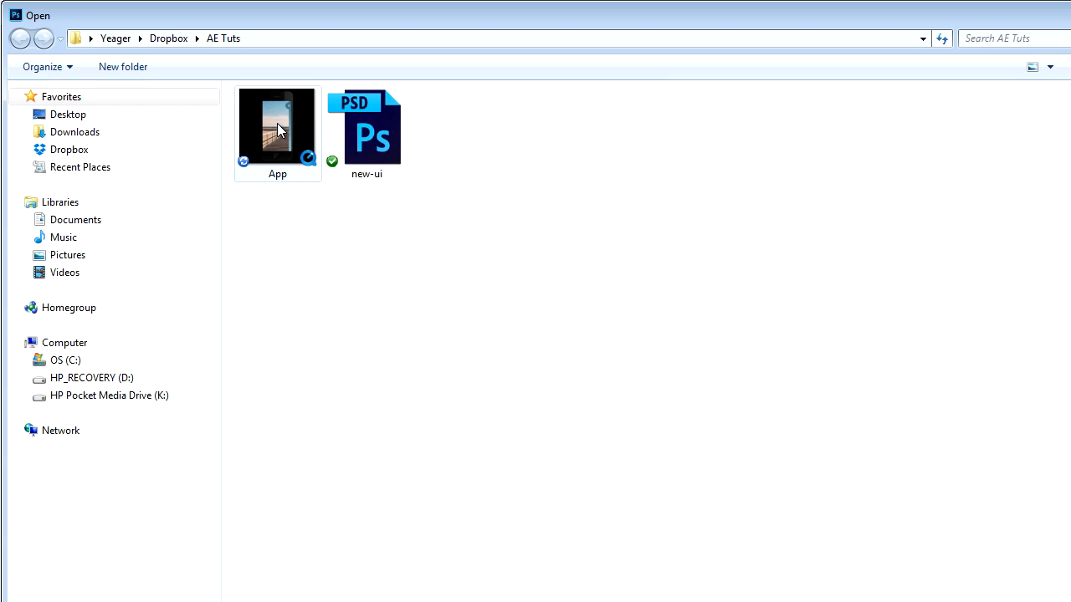
double_click(278, 129)
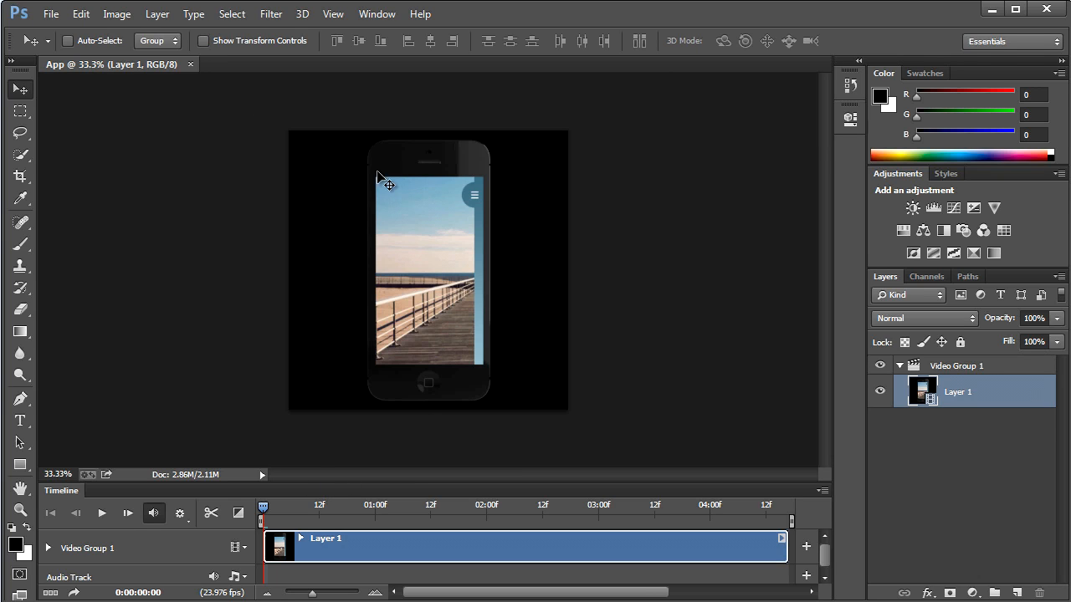
Step: Start a Save for Web export of the App video as a GIF and scale the image size to 20 percent
left_click(52, 14)
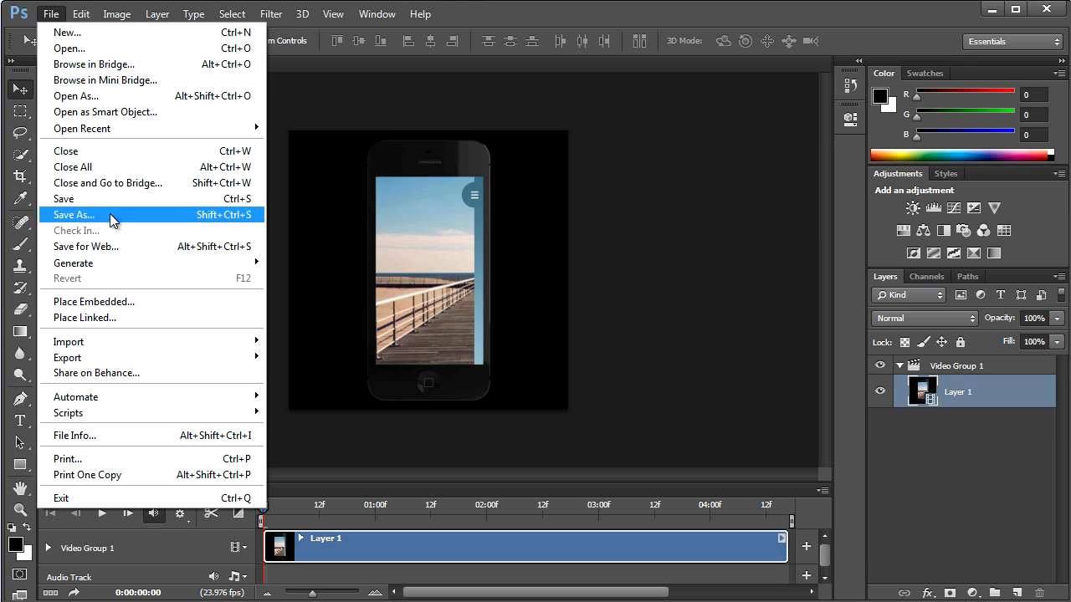
left_click(114, 246)
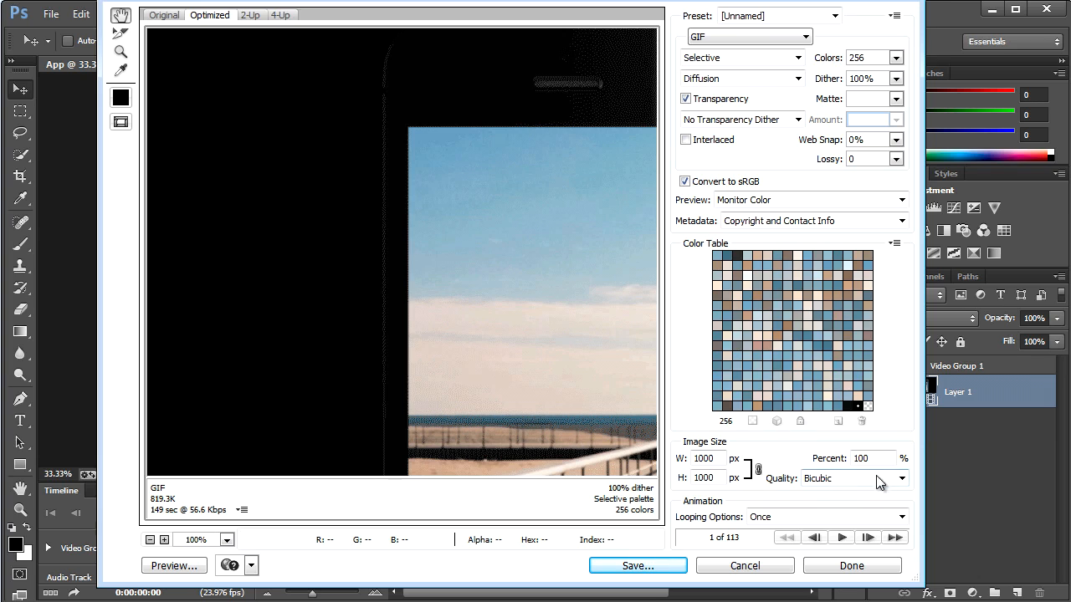
left_click_drag(877, 459, 856, 452)
type("20")
key("Return")
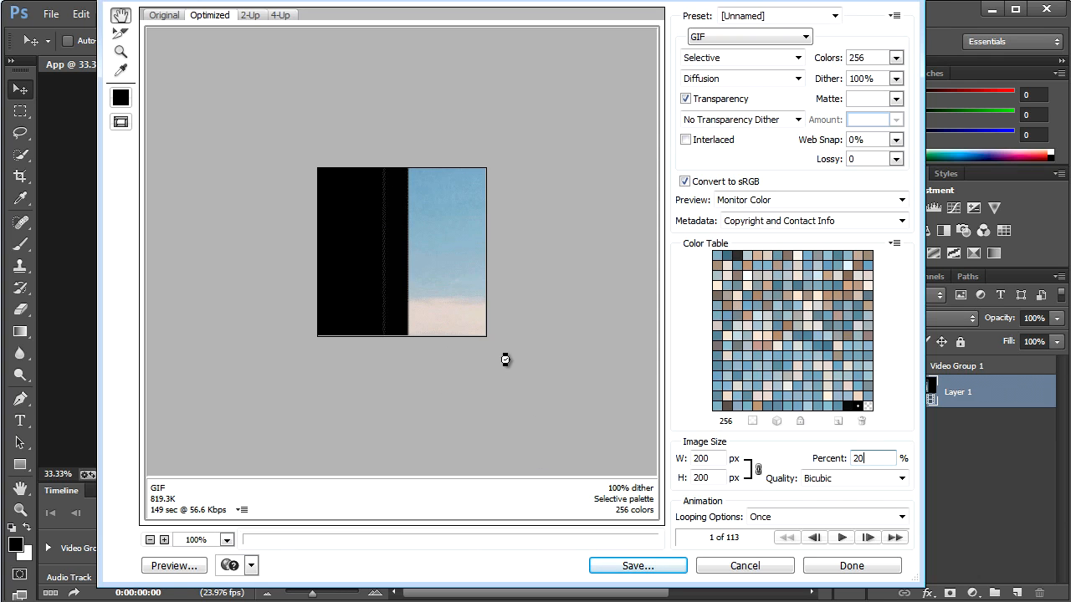
Step: Preview the GIF animation at the reduced size and look over the available color count options
left_click(843, 538)
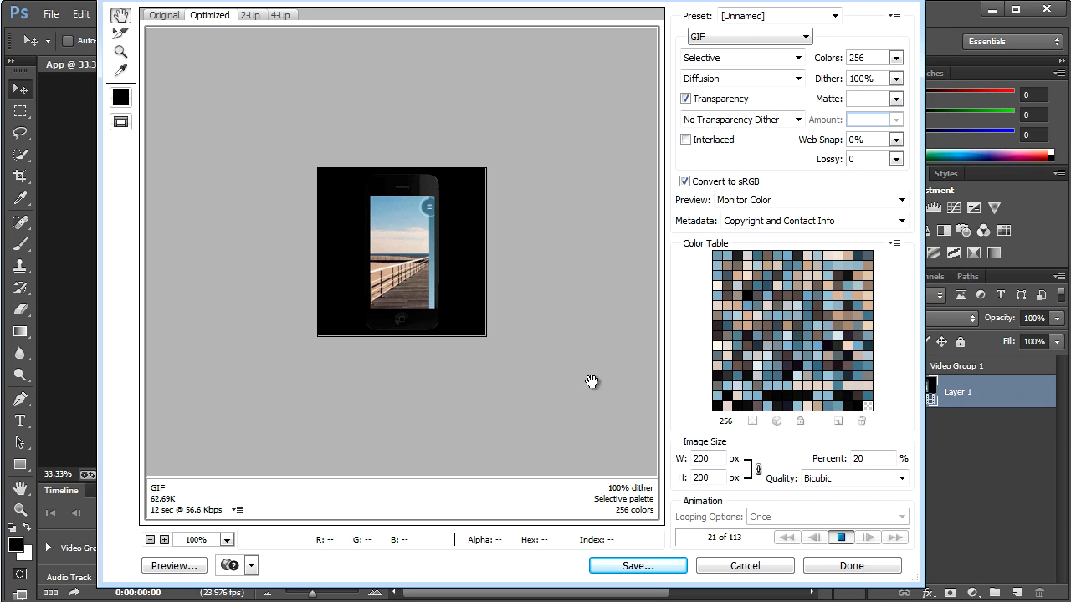
left_click(843, 539)
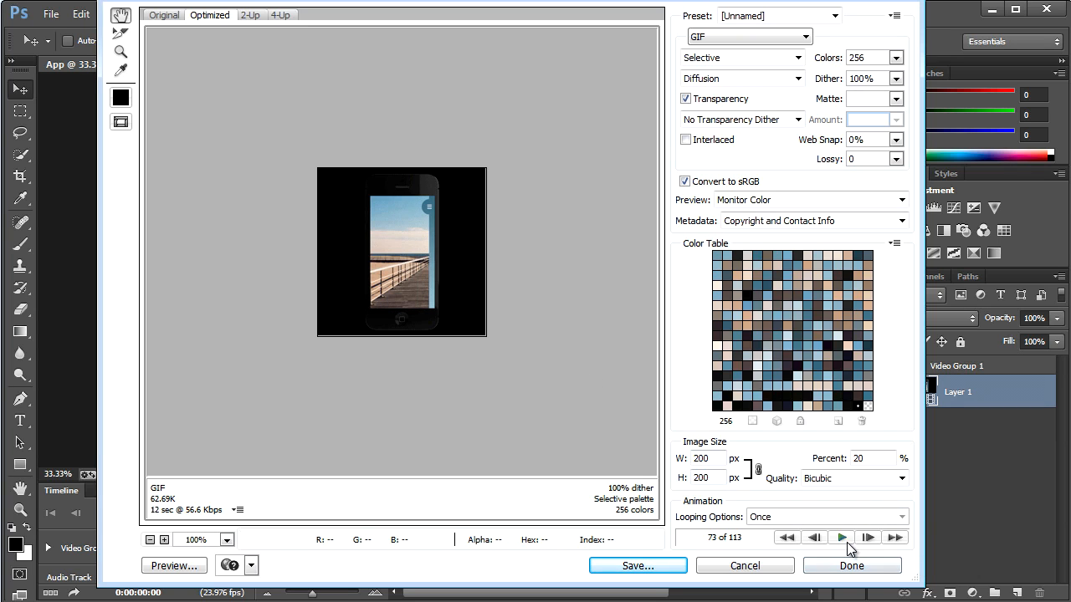
left_click(895, 58)
left_click(843, 35)
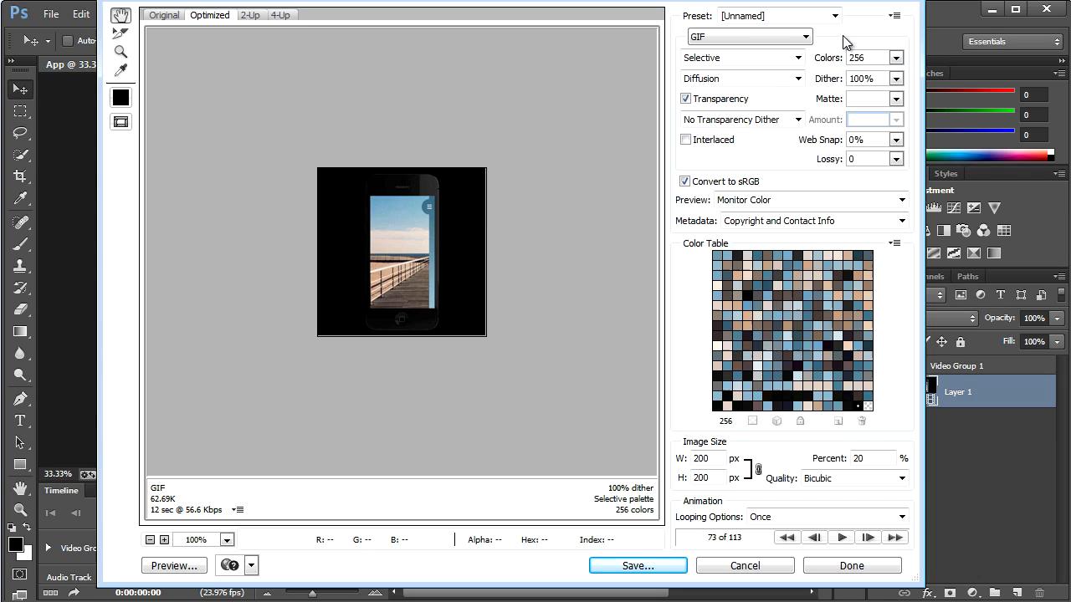